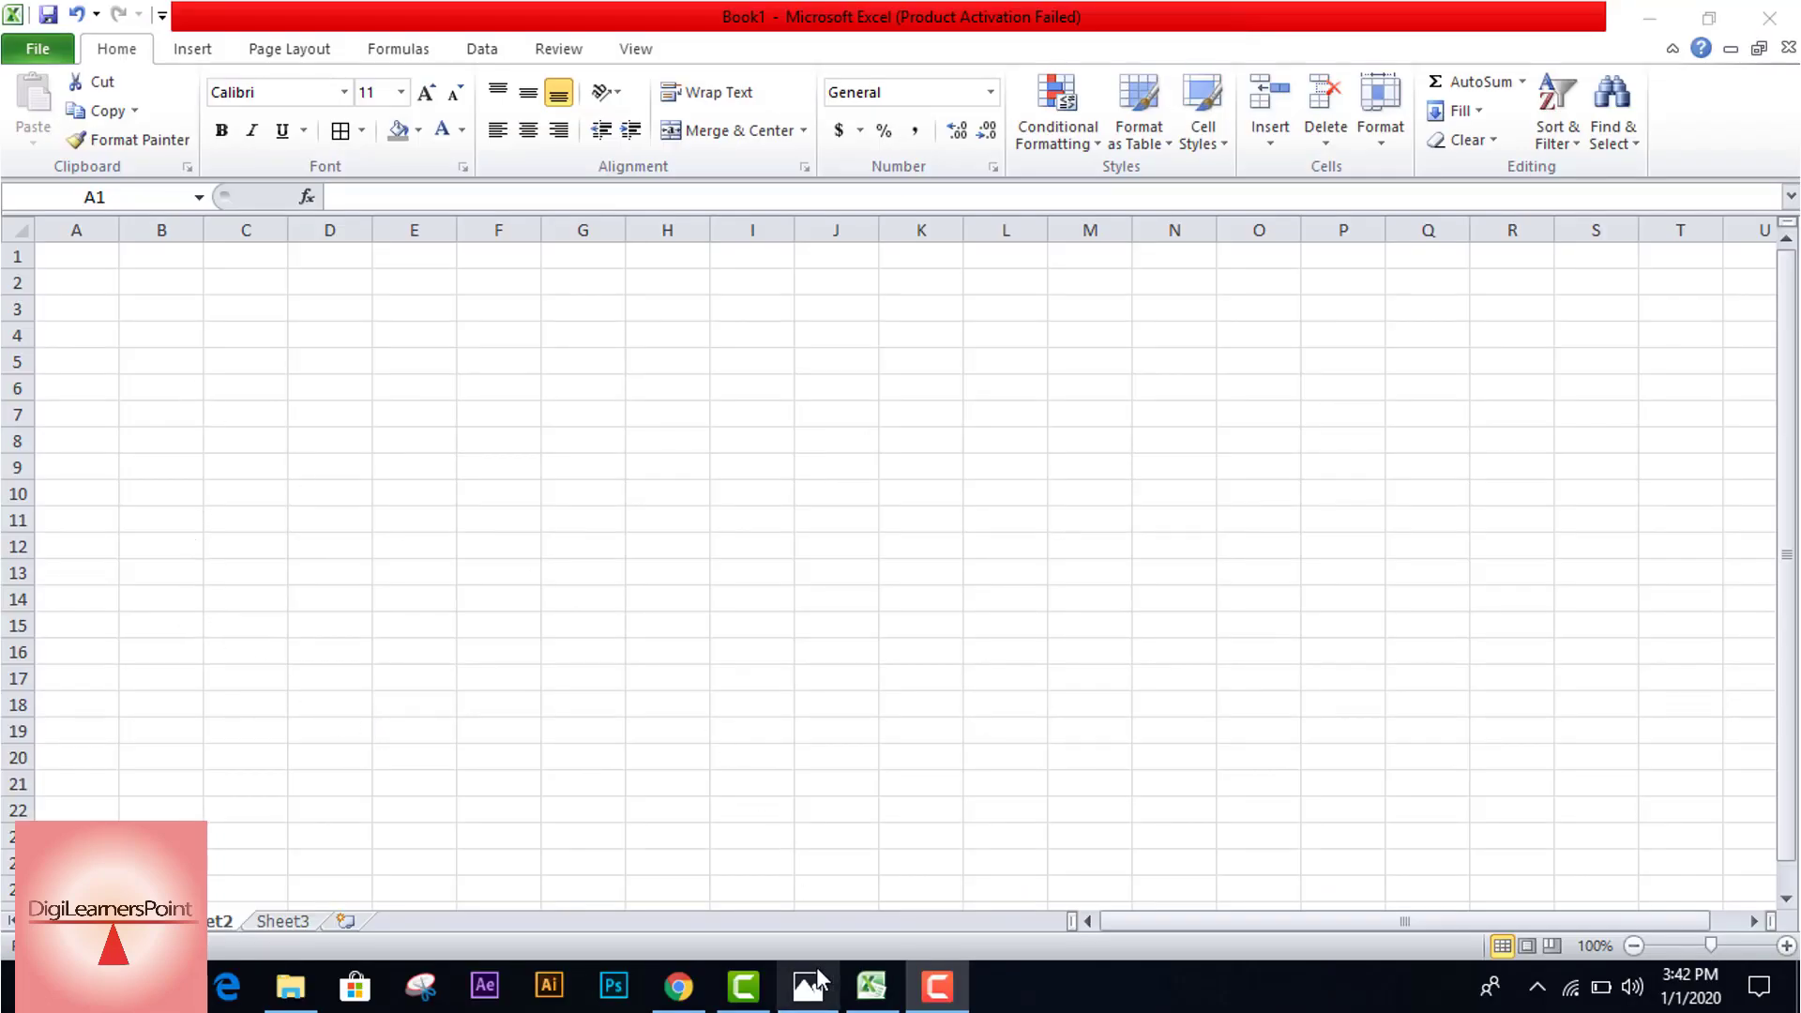
# Step: Type the headers Sr.#, Items, Category, Qunatity, Price and Total Price into A1:F1
pyautogui.click(69, 260)
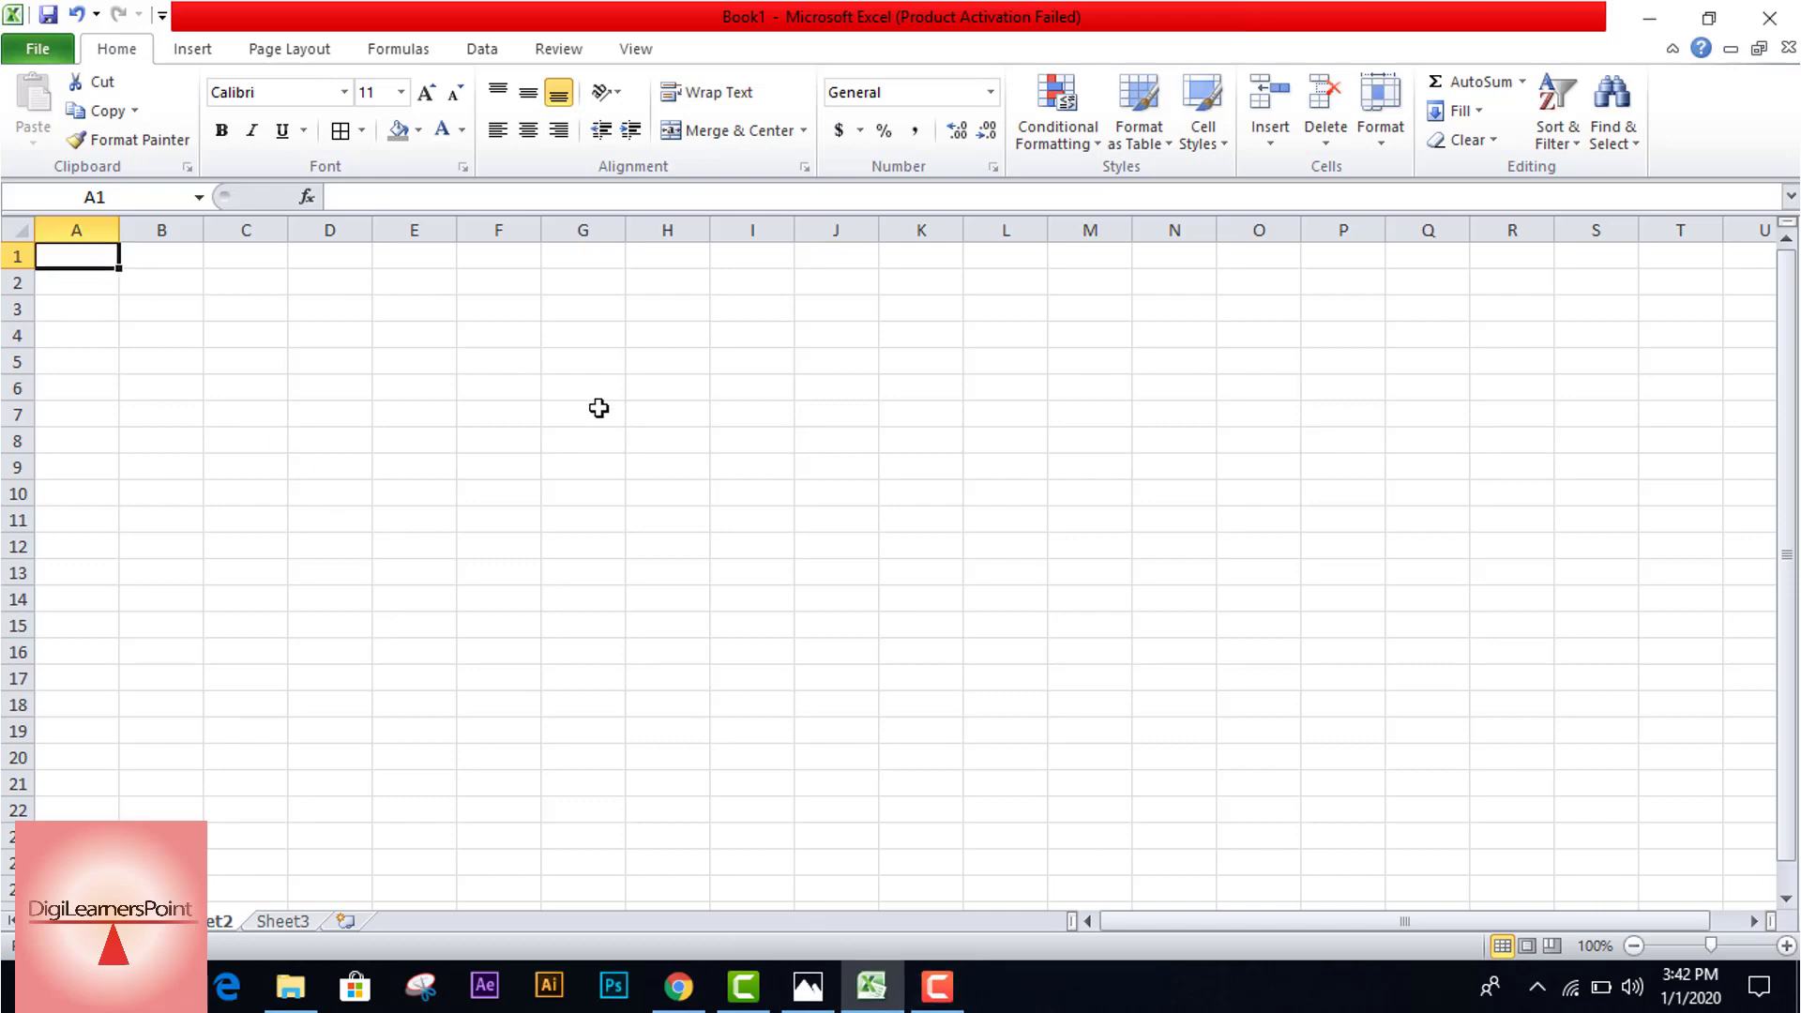
pyautogui.write('Sr')
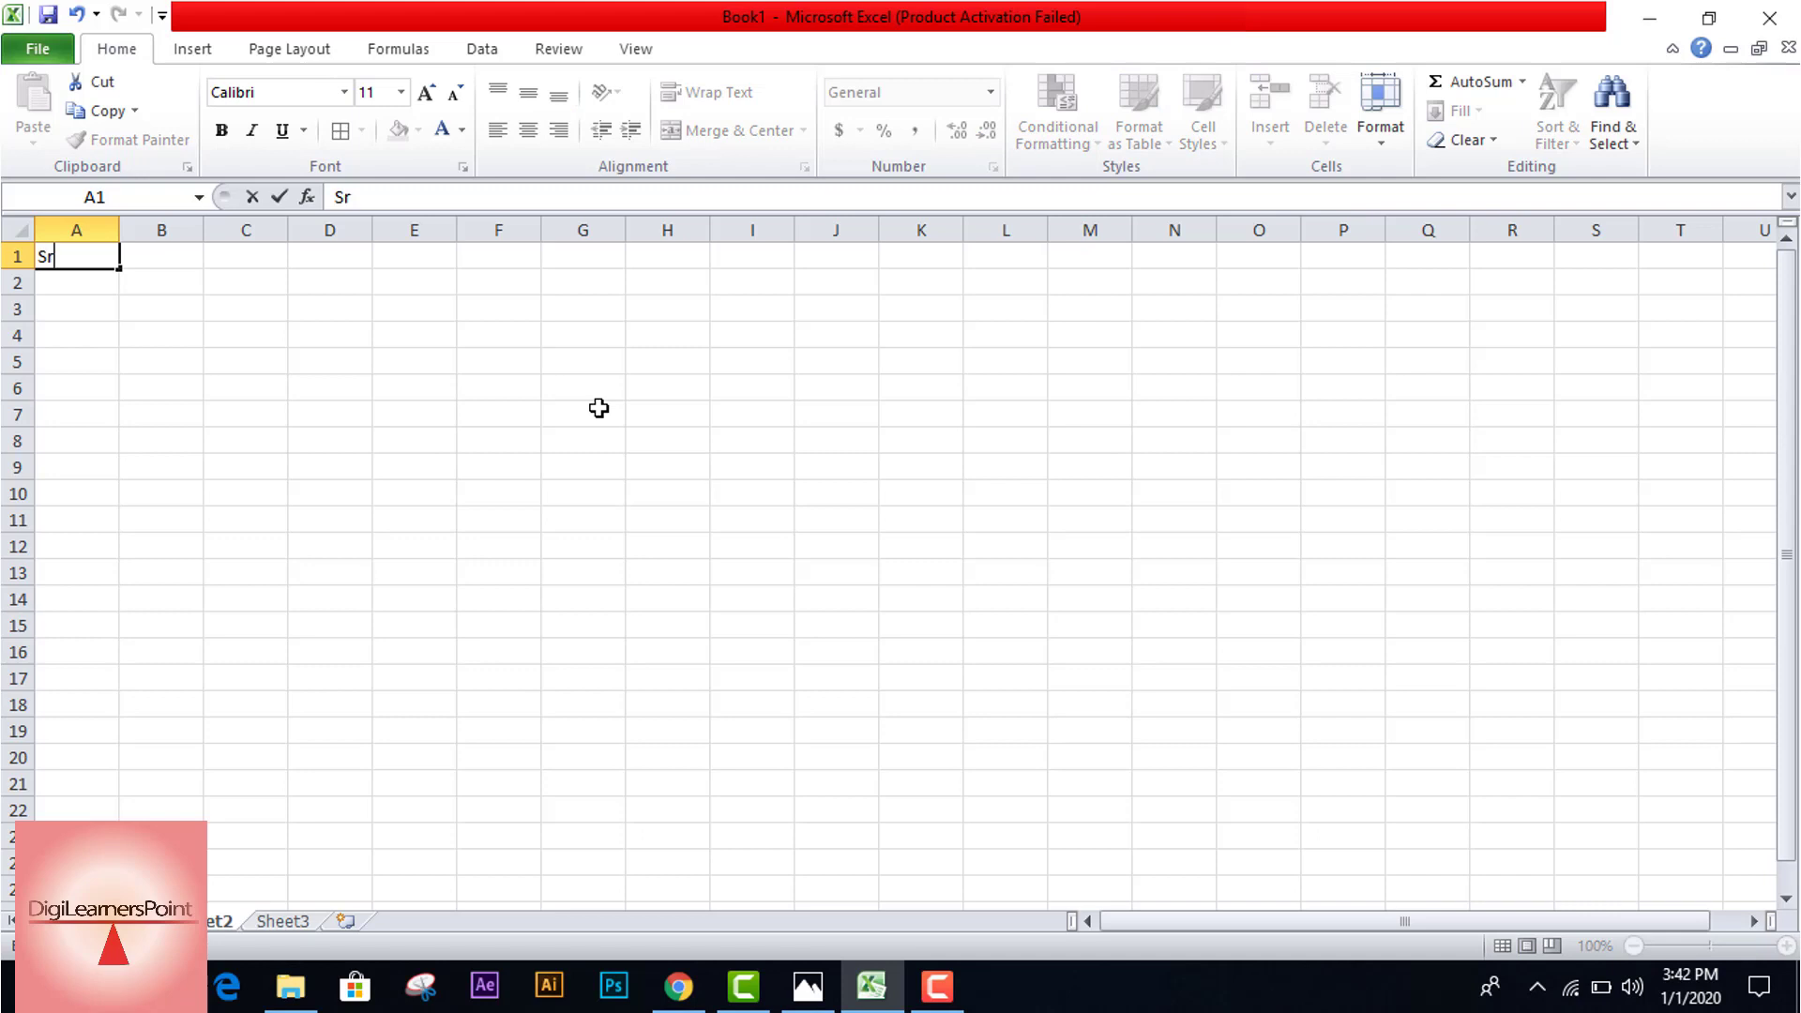
pyautogui.write('.#')
pyautogui.press('Tab')
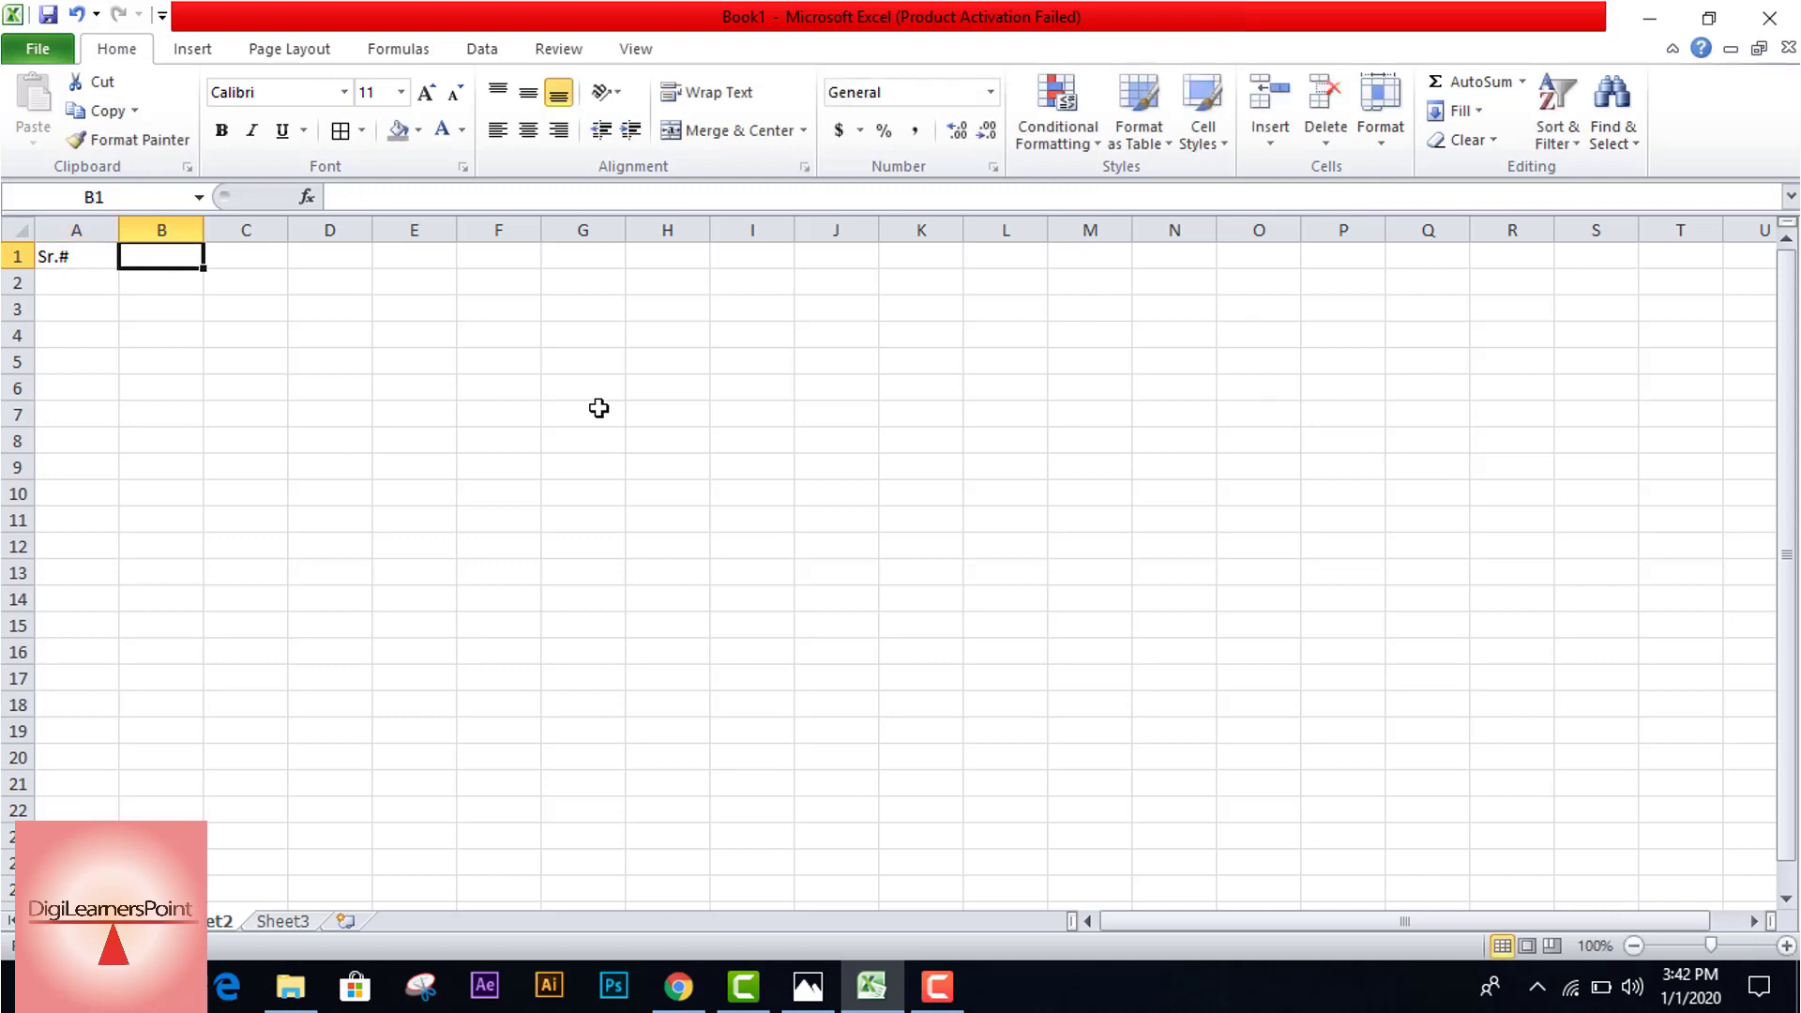
pyautogui.write('Items')
pyautogui.press('Tab')
pyautogui.write('C')
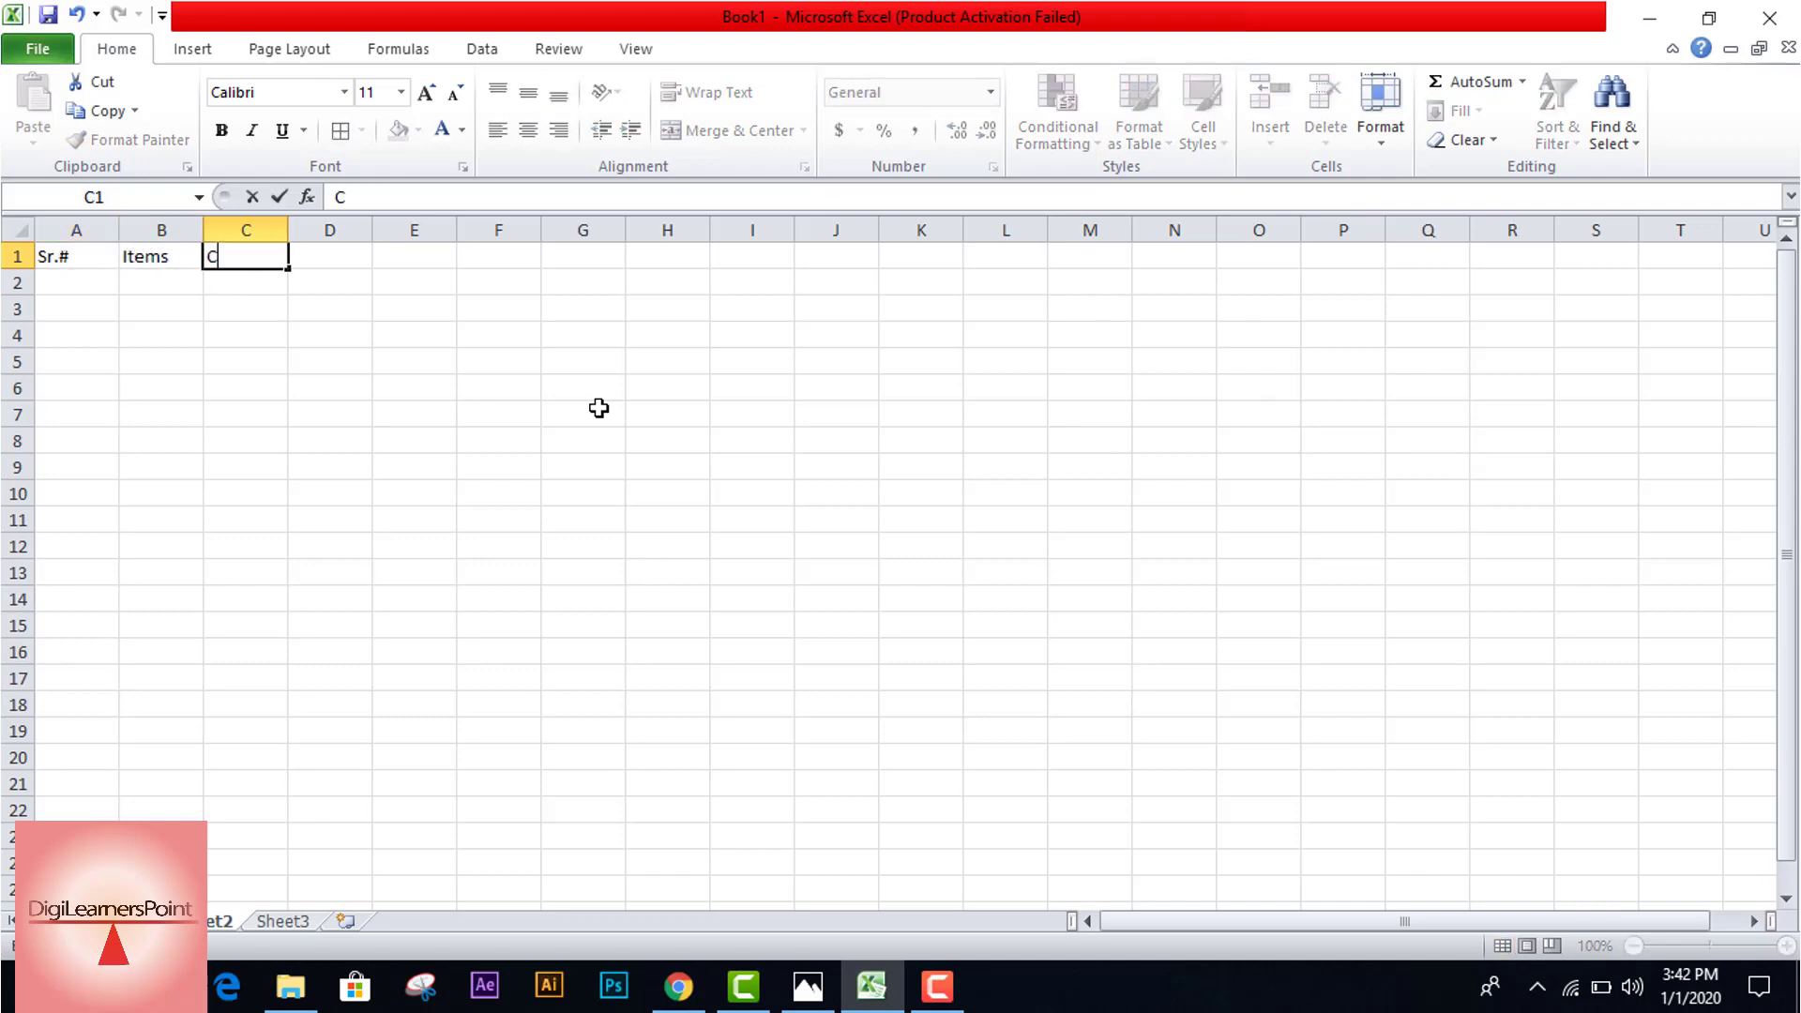
pyautogui.write('ategory')
pyautogui.press('Tab')
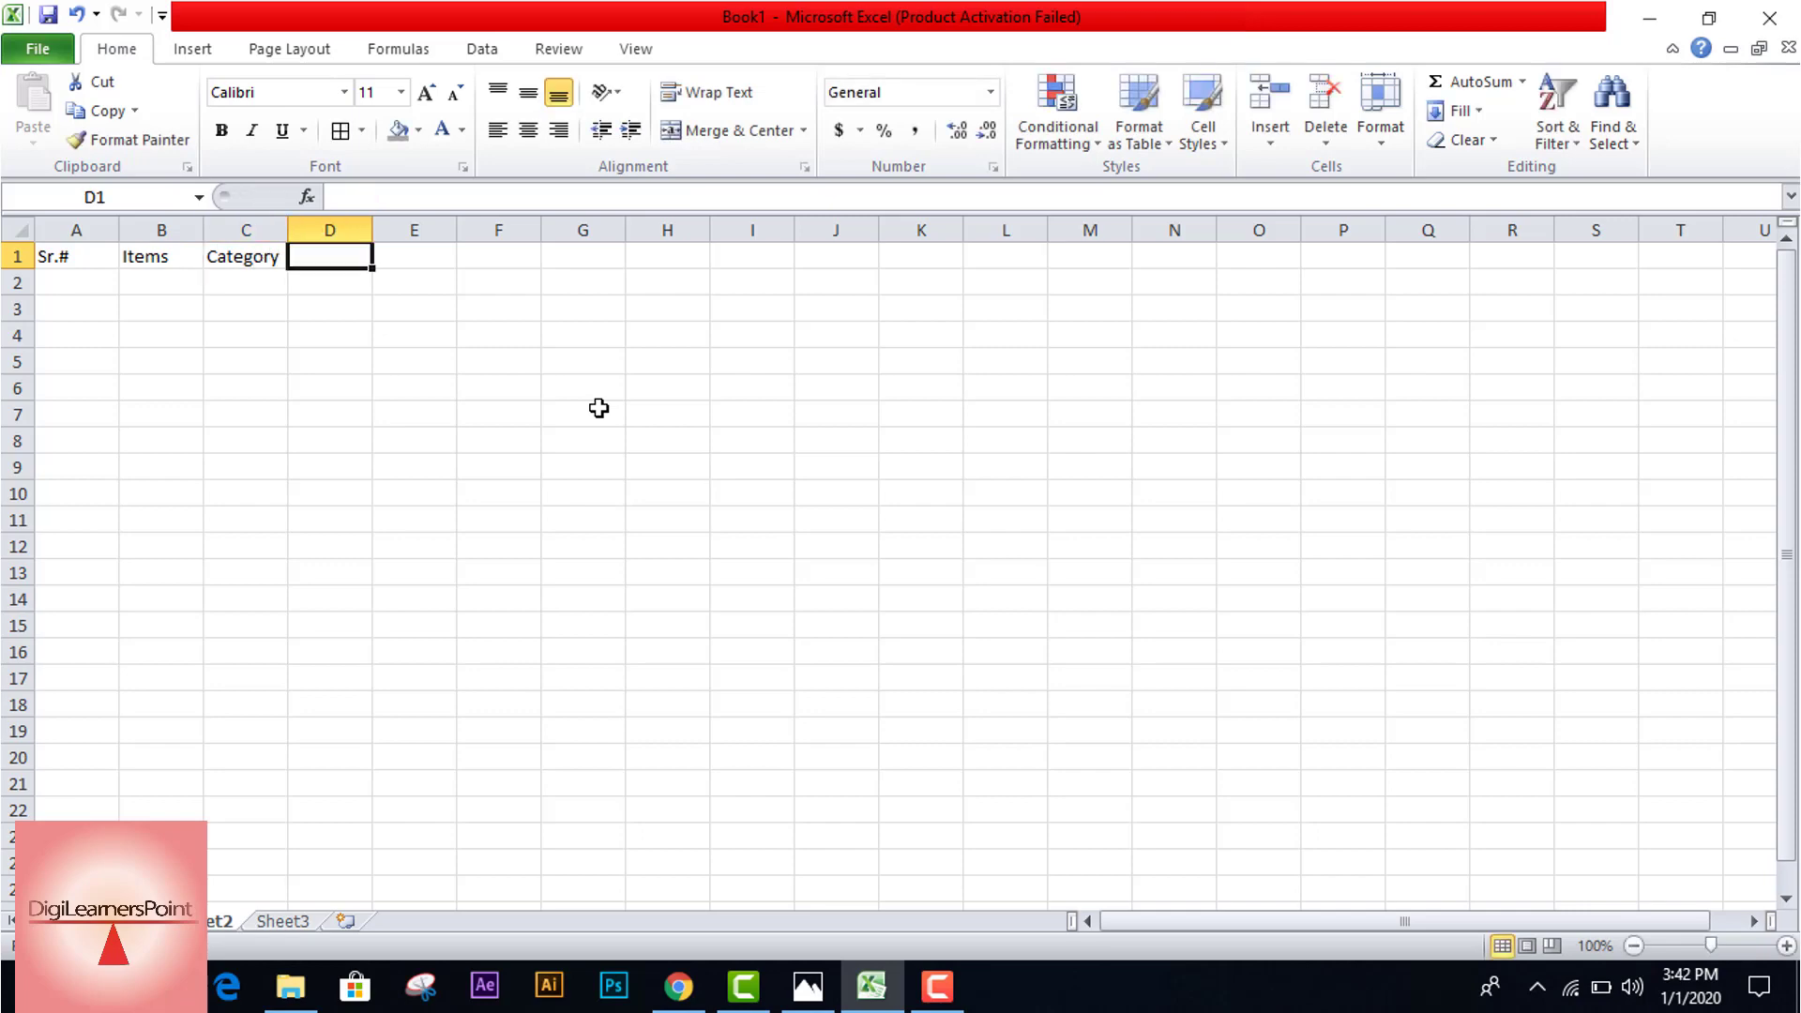
pyautogui.write('Qu')
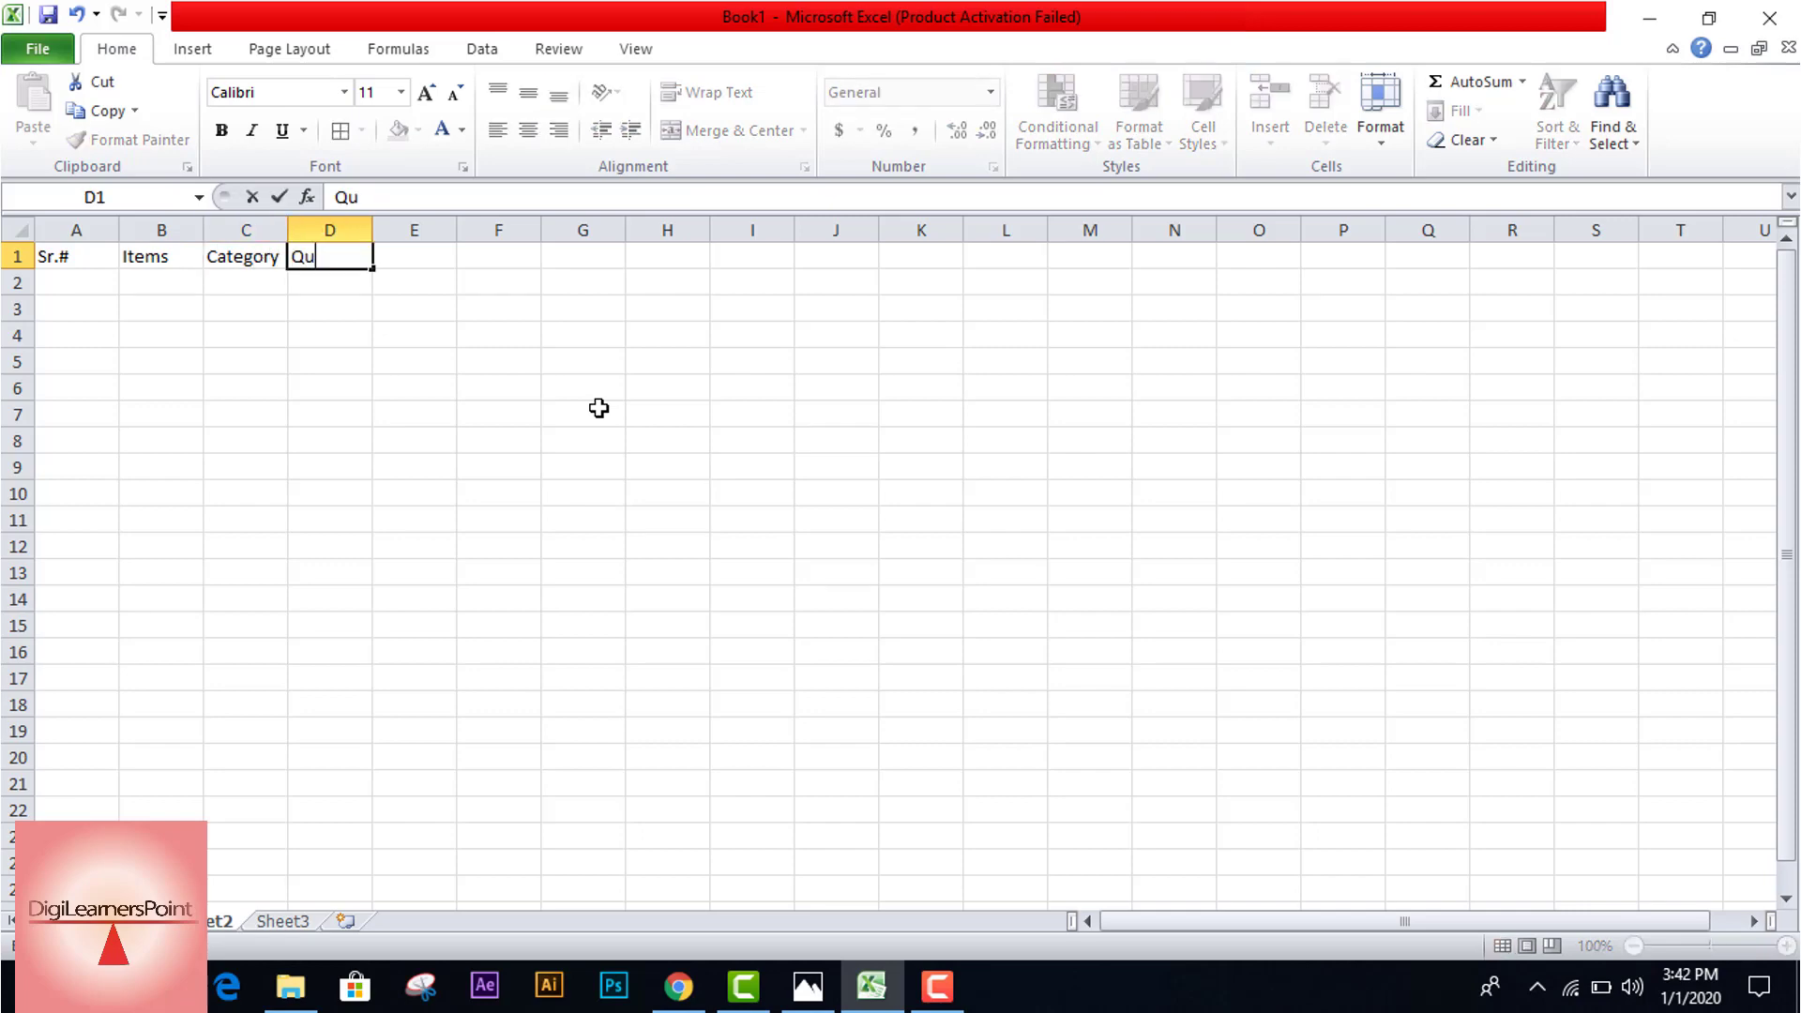
pyautogui.write('natity')
pyautogui.press('Tab')
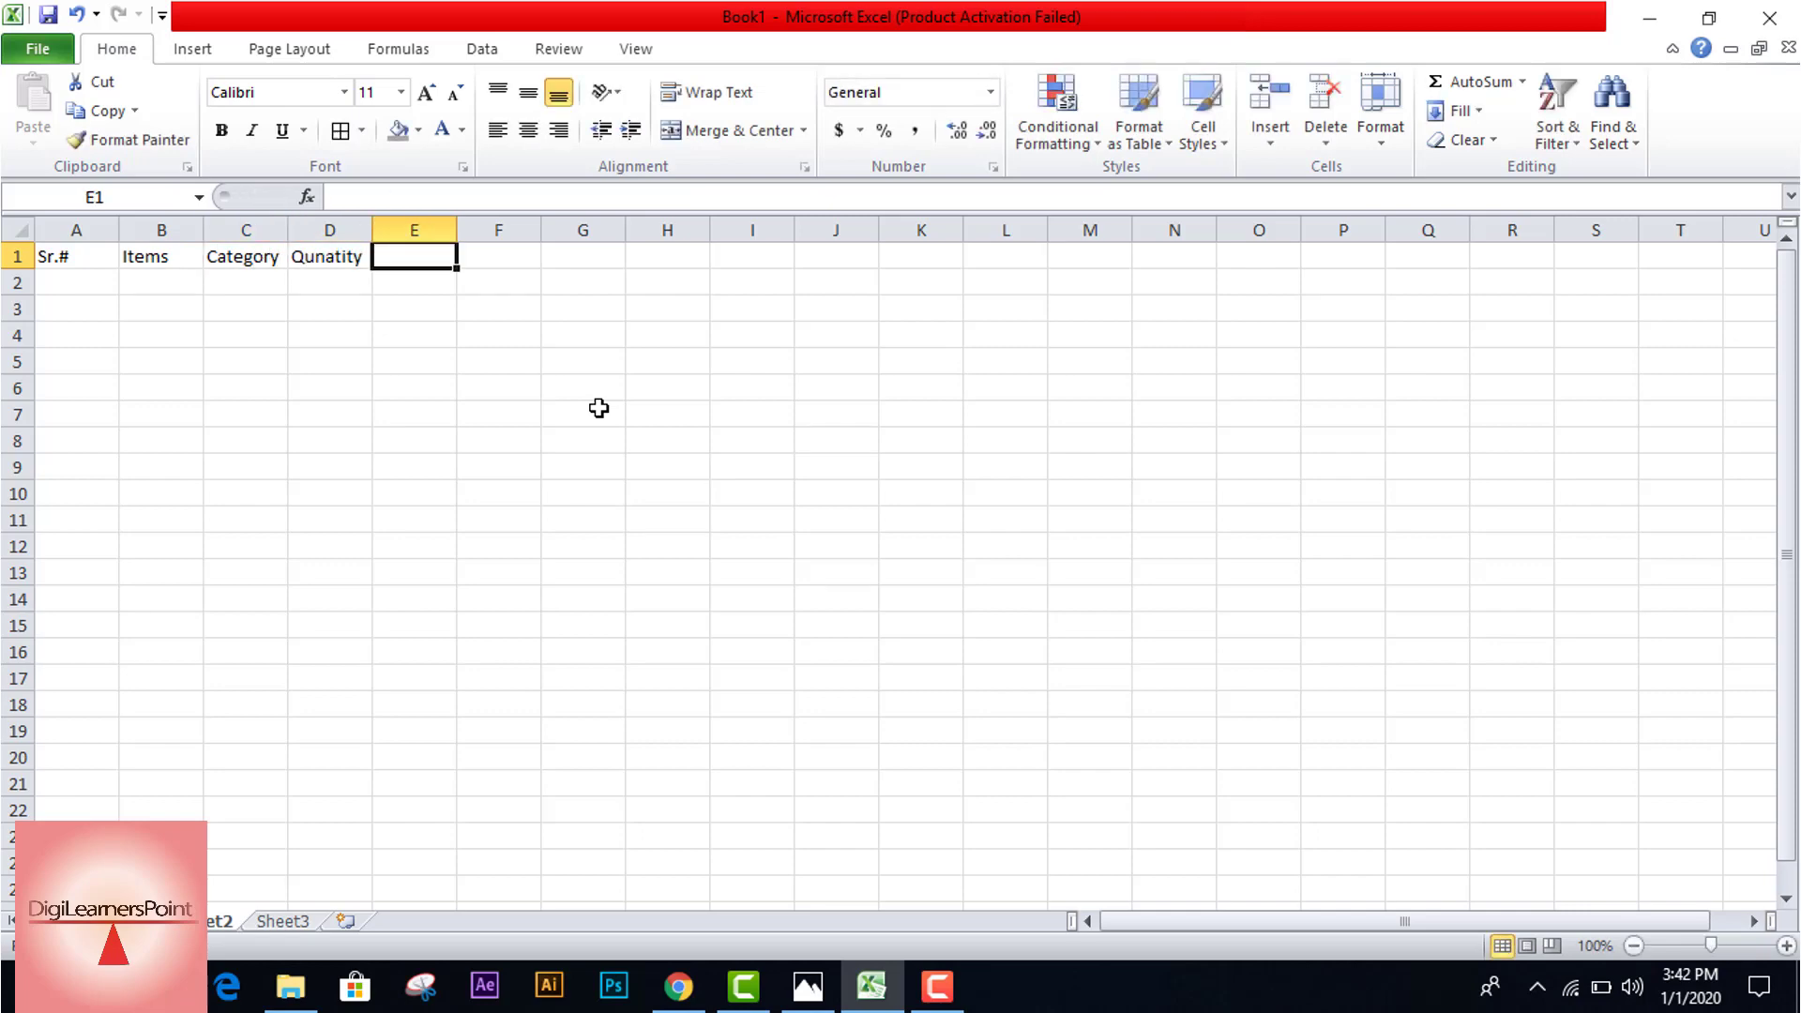
pyautogui.write('Price')
pyautogui.press('Tab')
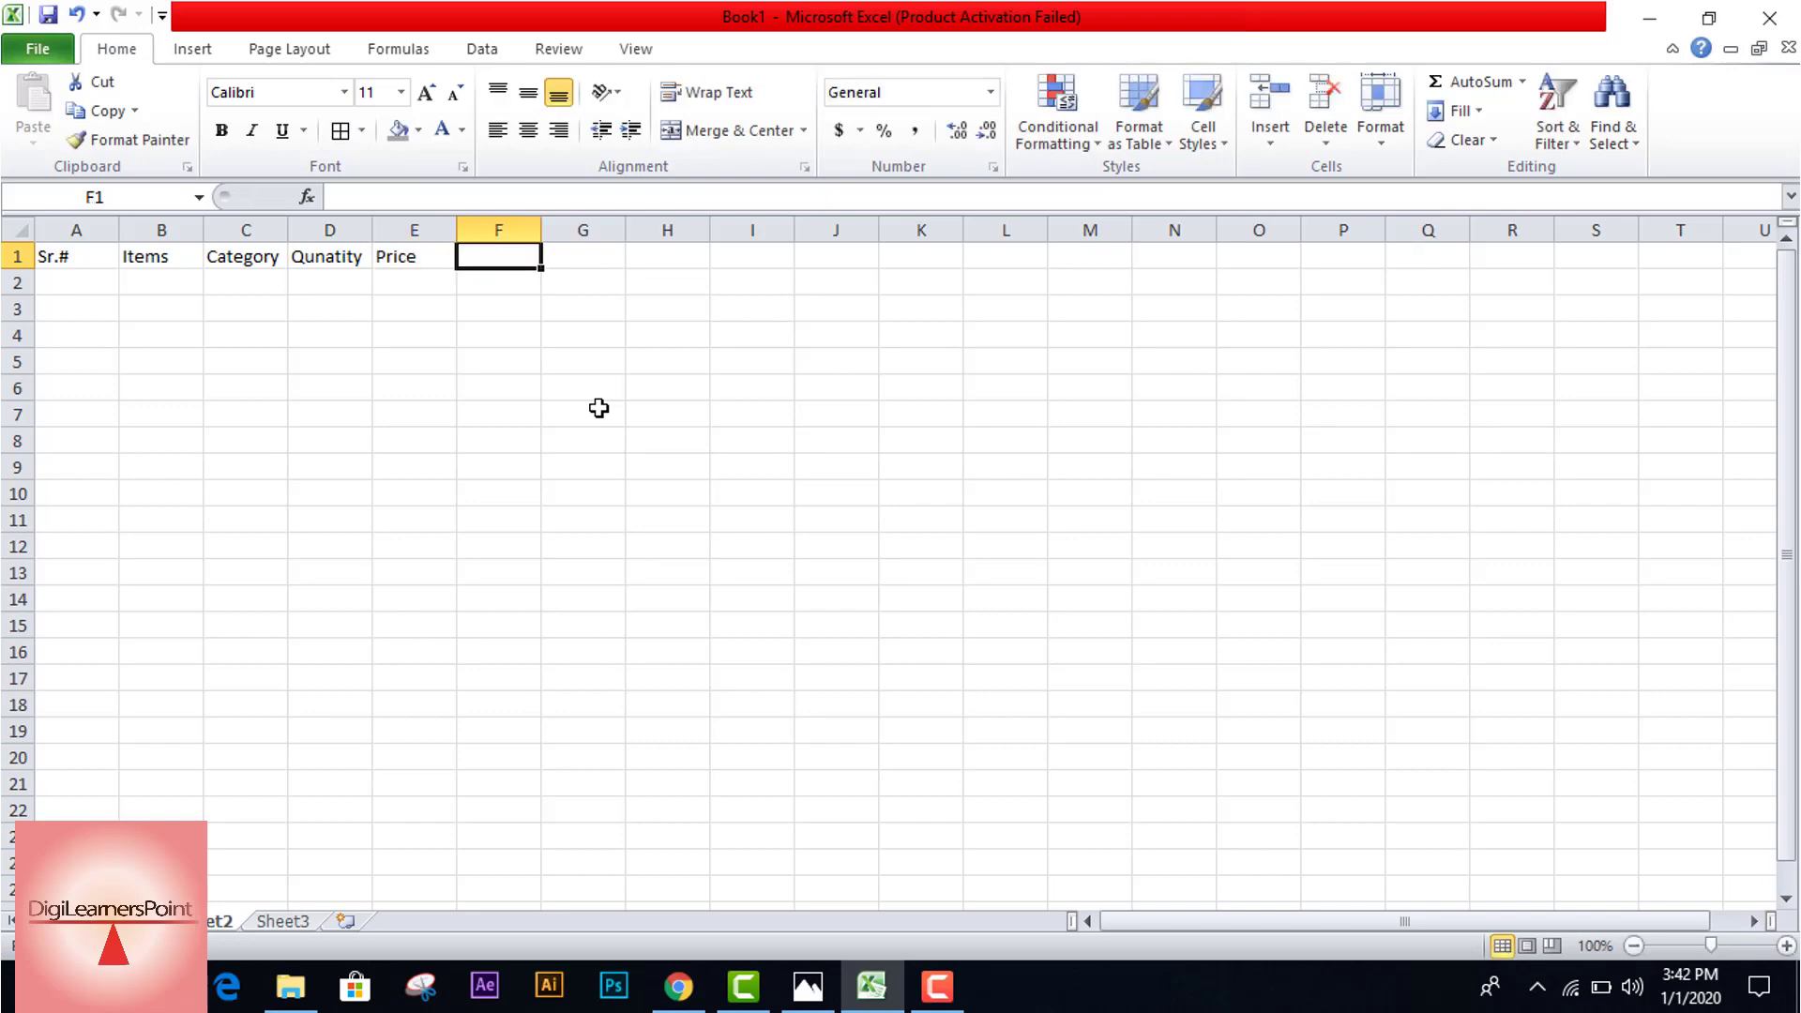
pyautogui.write('Total Pric')
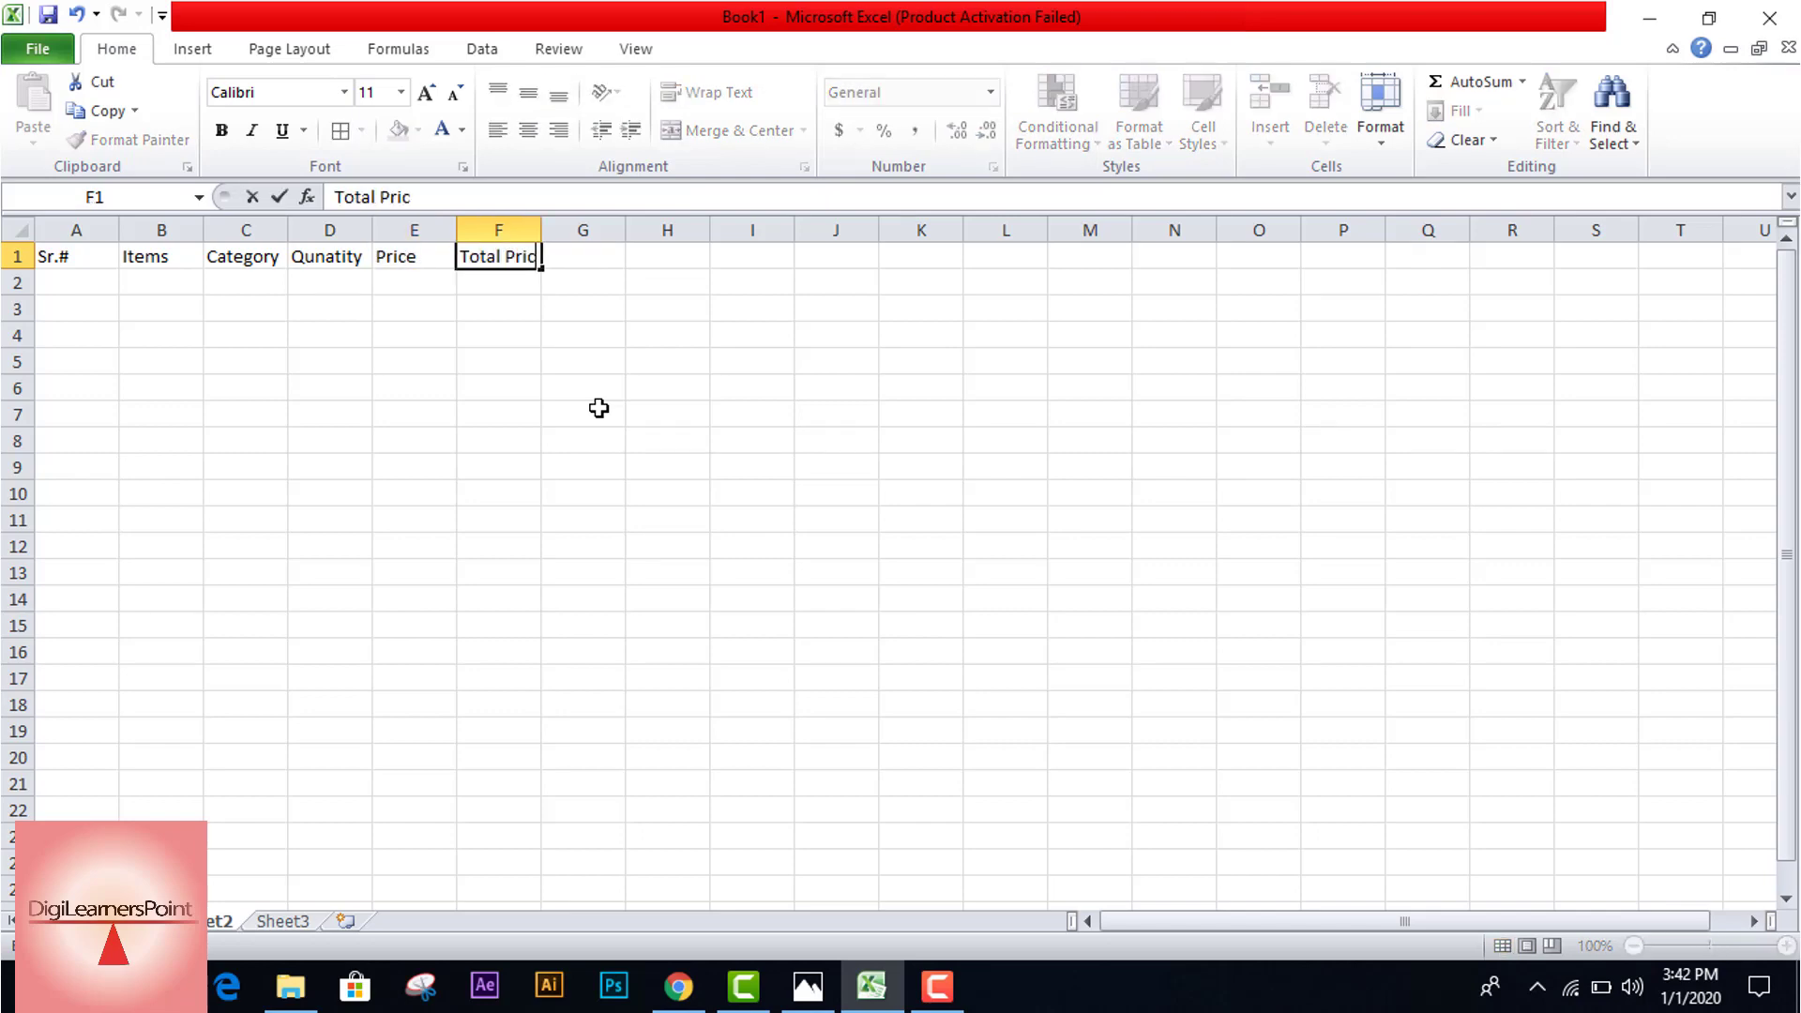
pyautogui.write('e')
pyautogui.click(91, 288)
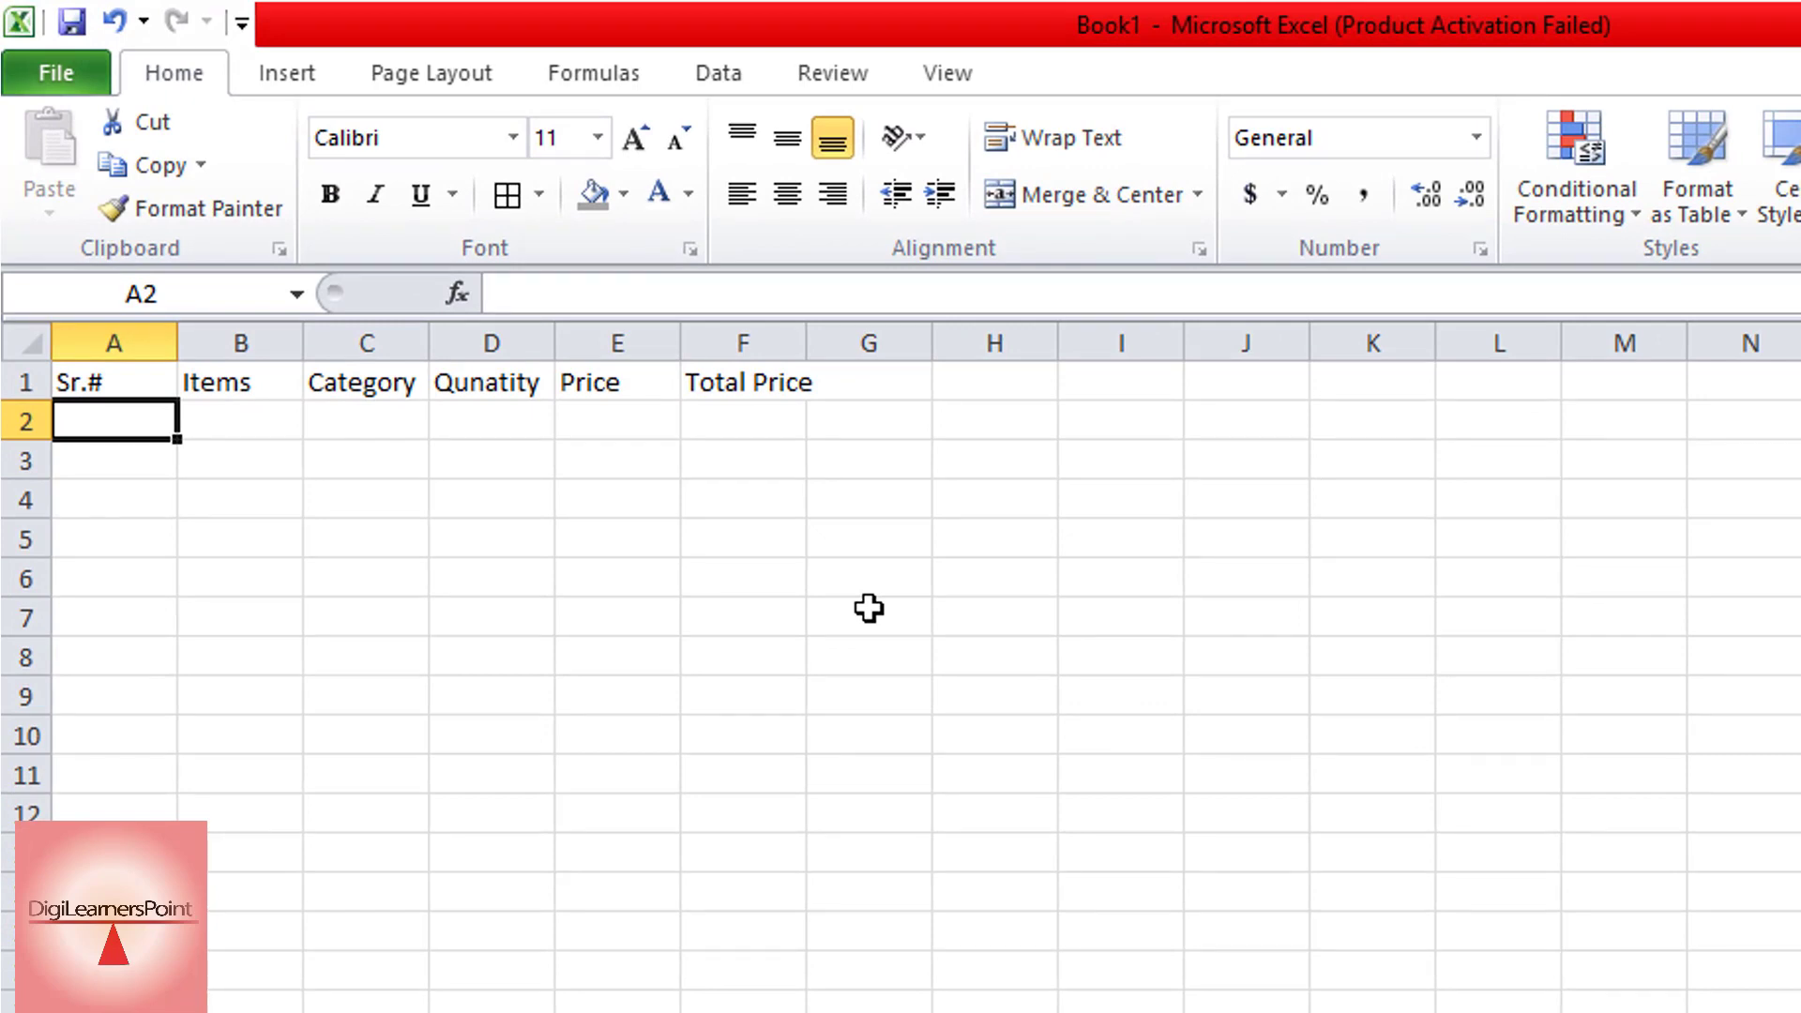
# Step: Enter 1 and 2 in A2:A3 and fill the series down to A11
pyautogui.write('1')
pyautogui.press('Return')
pyautogui.write('2')
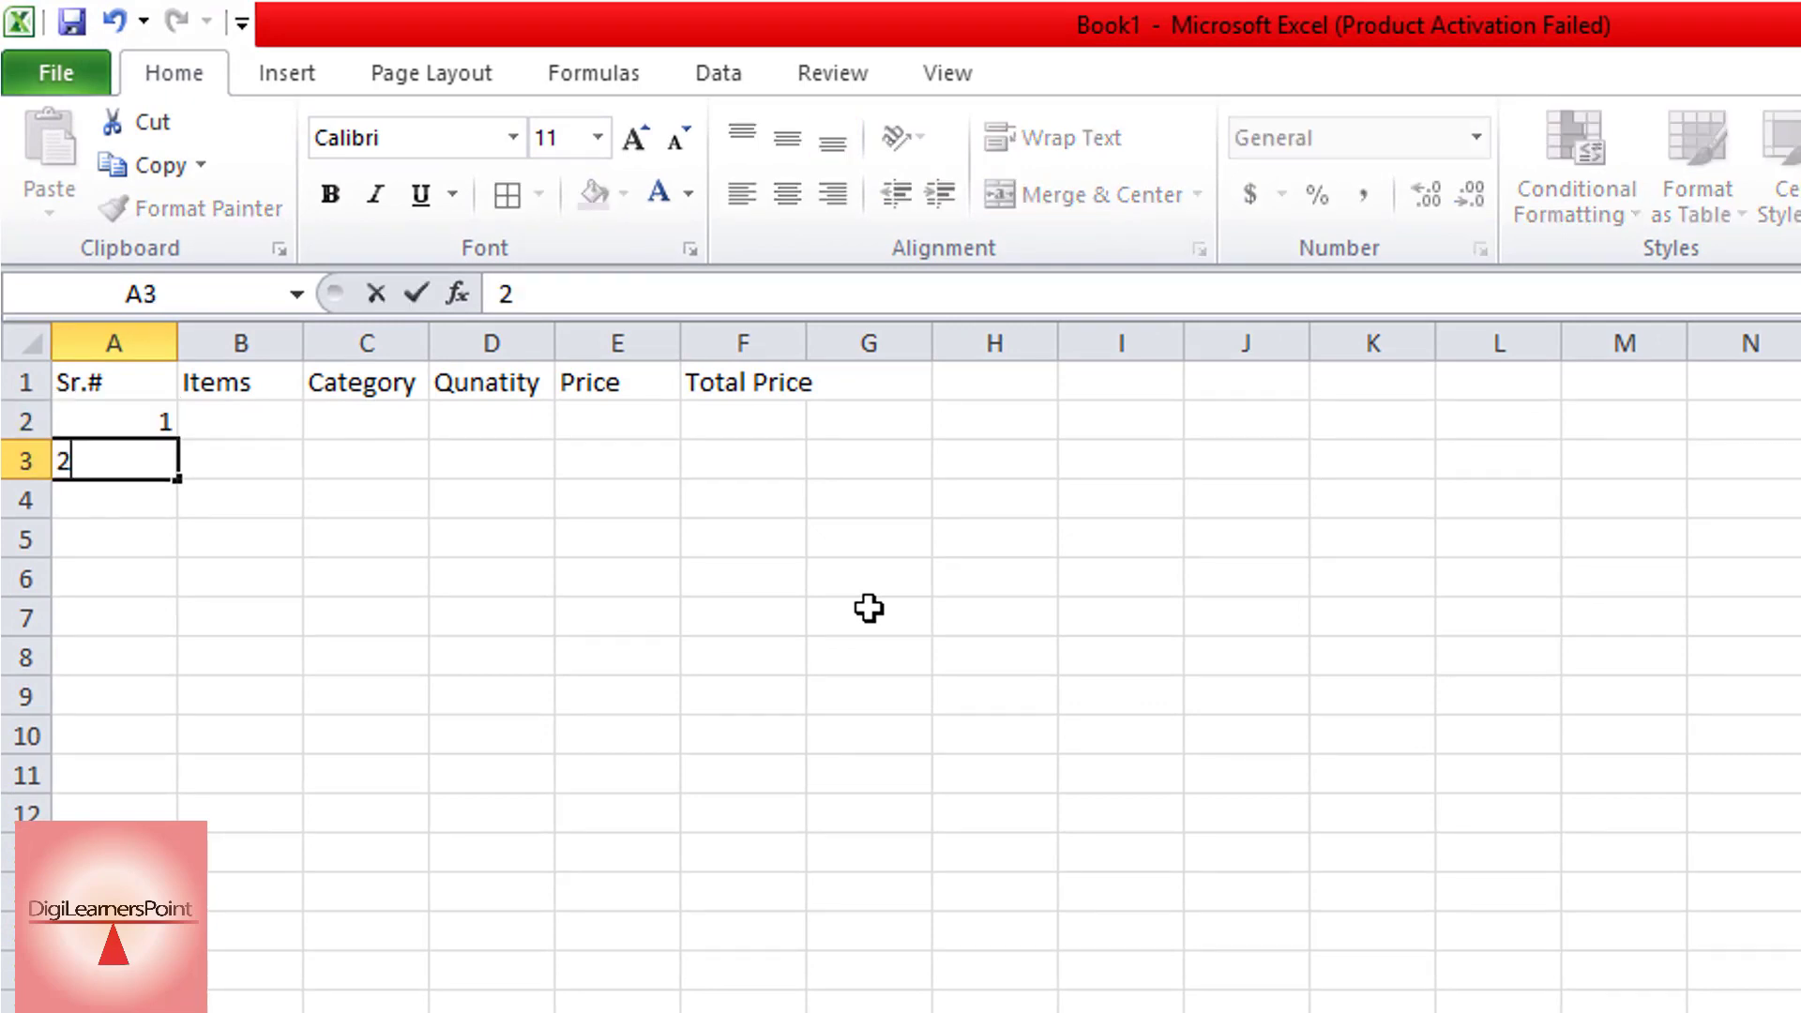
pyautogui.press('Return')
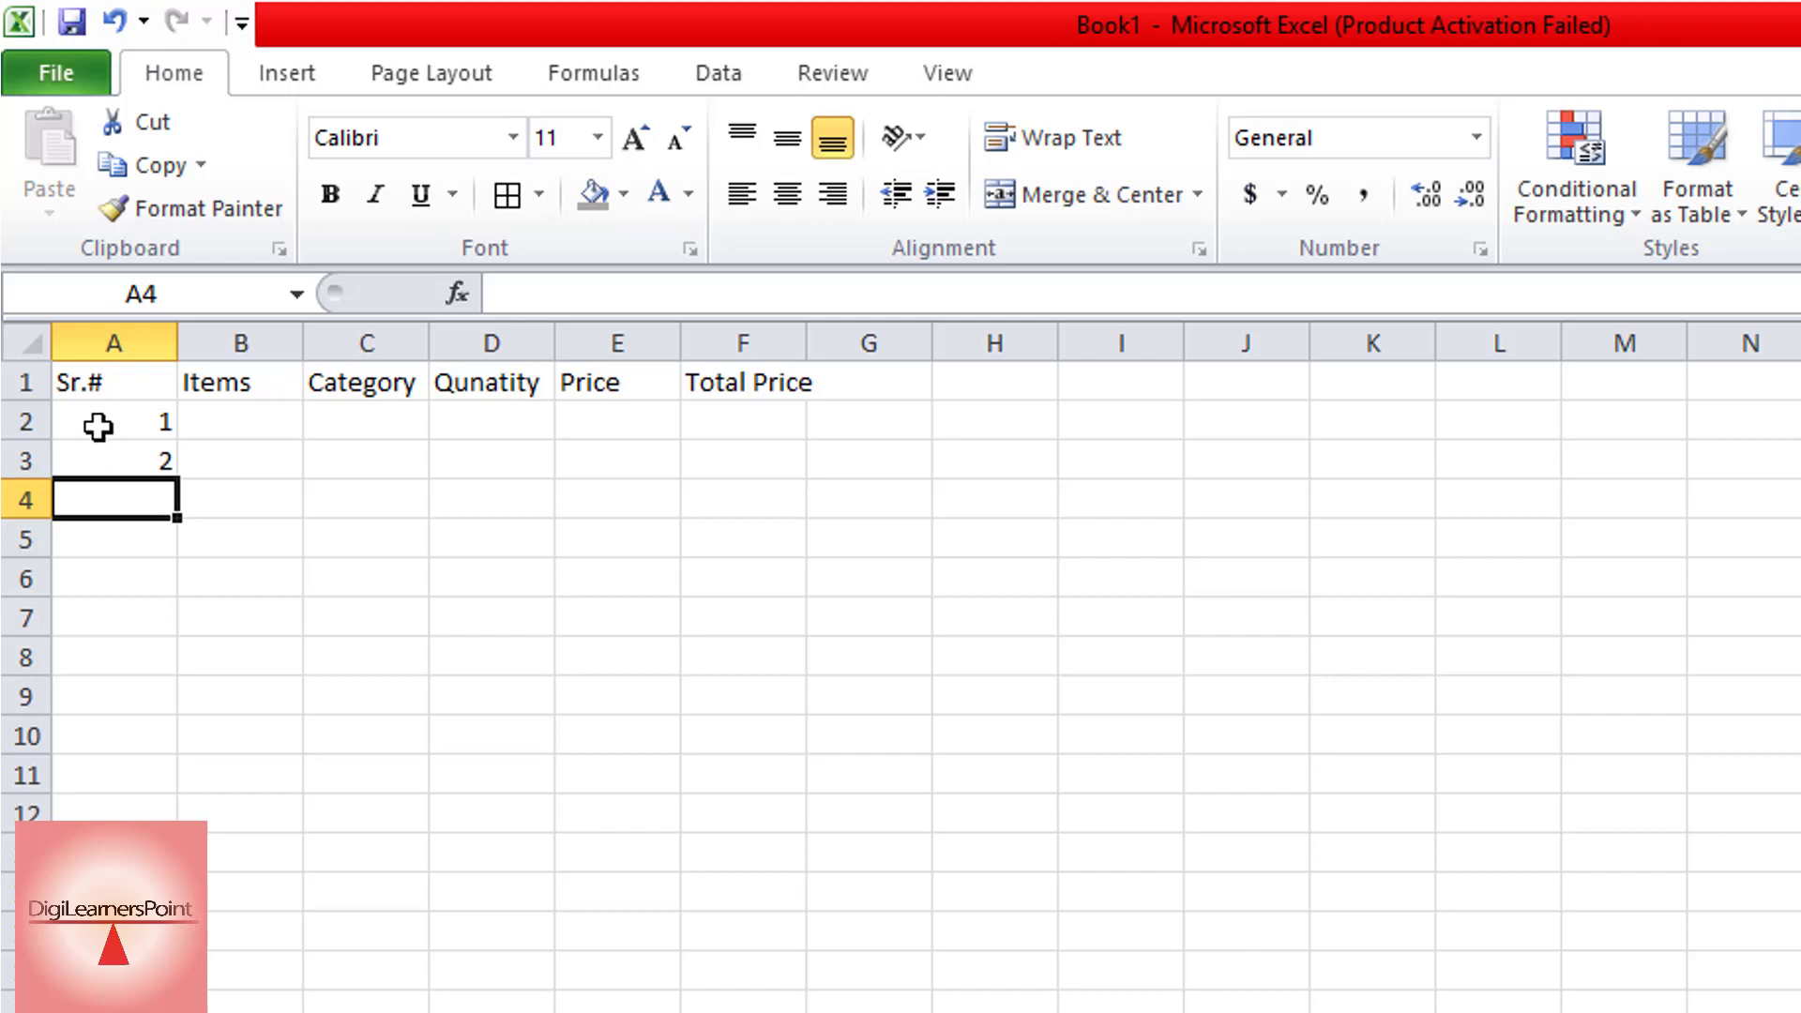
pyautogui.moveTo(99, 424); pyautogui.dragTo(105, 457)
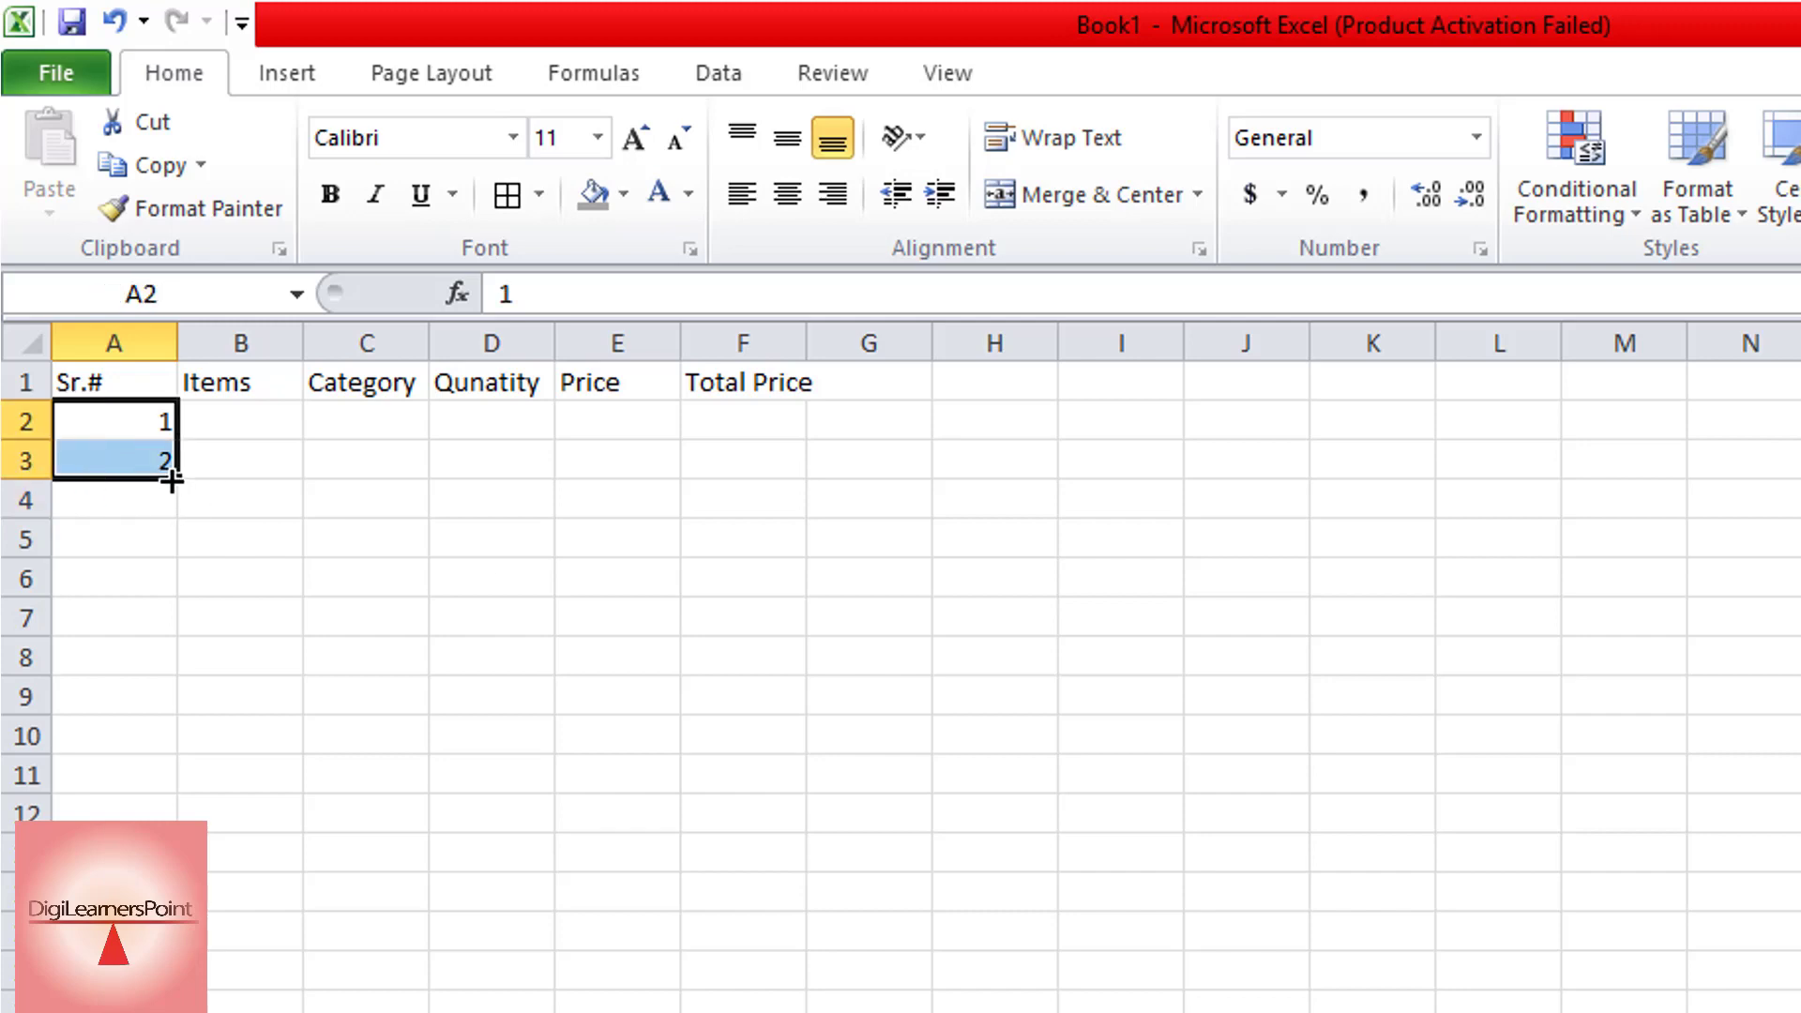
pyautogui.moveTo(178, 487); pyautogui.dragTo(127, 786)
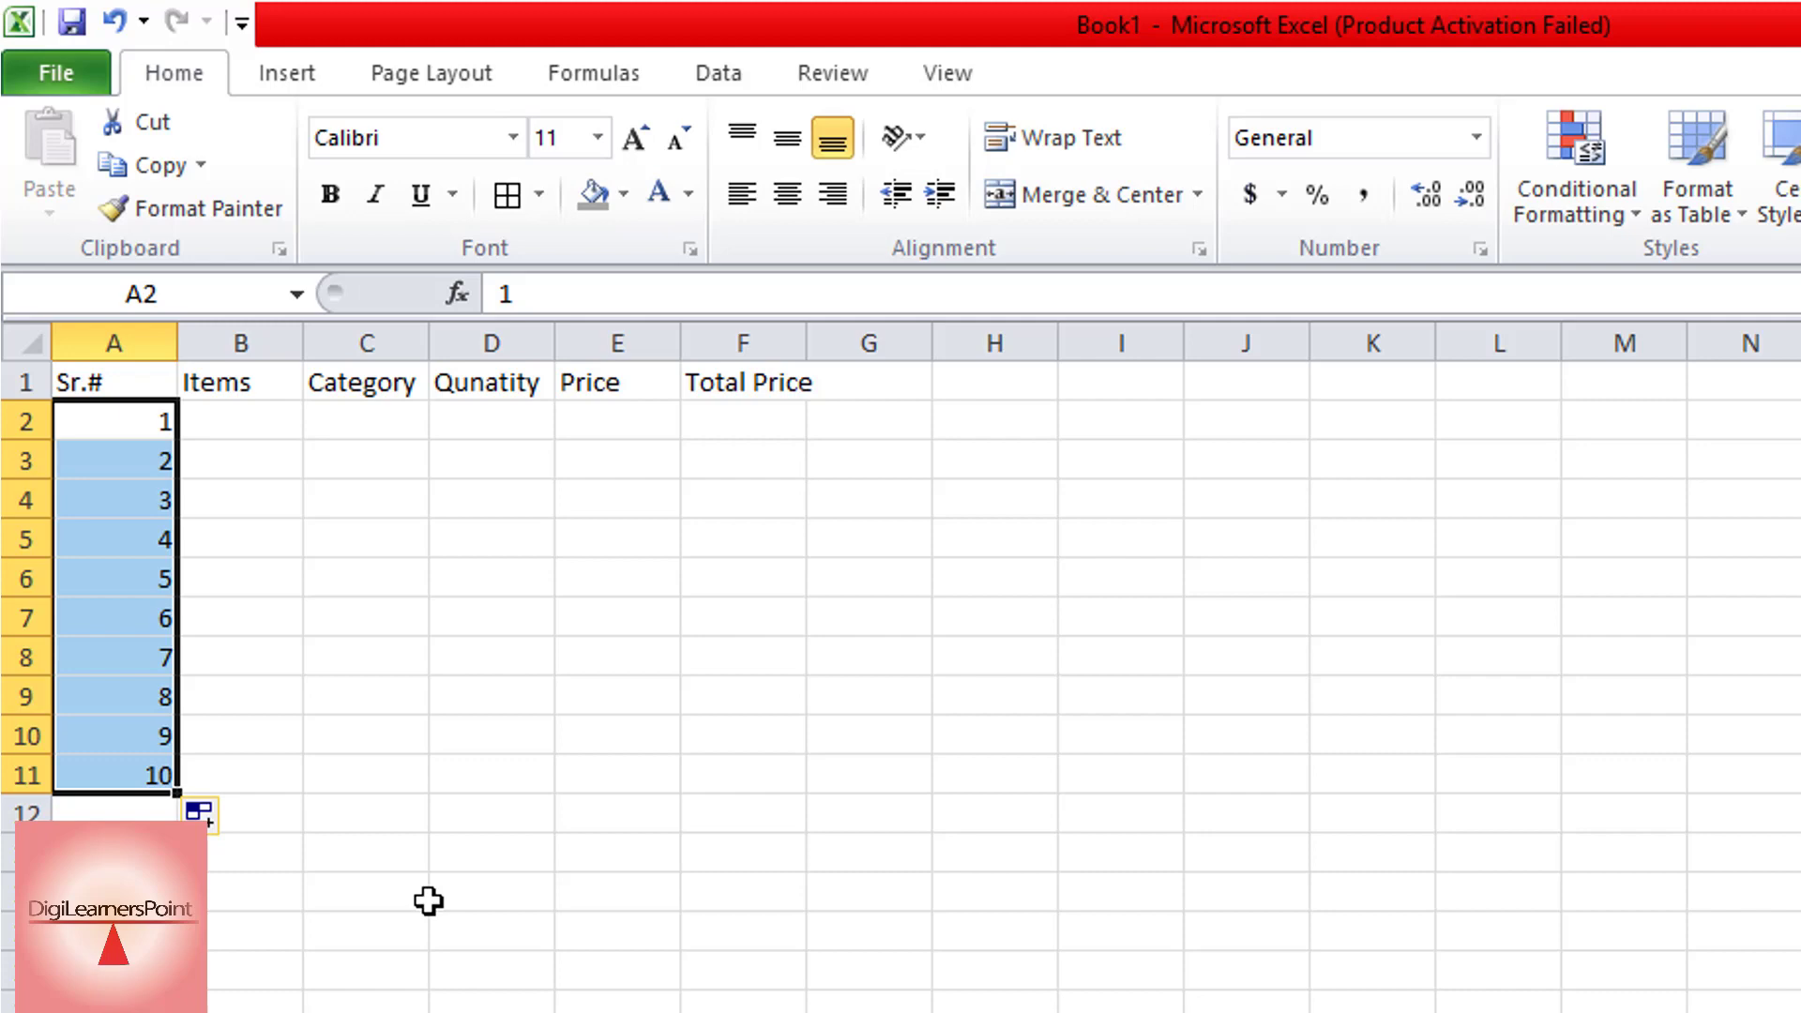
# Step: Delete the extra 10 from A11 so numbering ends at 9
pyautogui.click(548, 879)
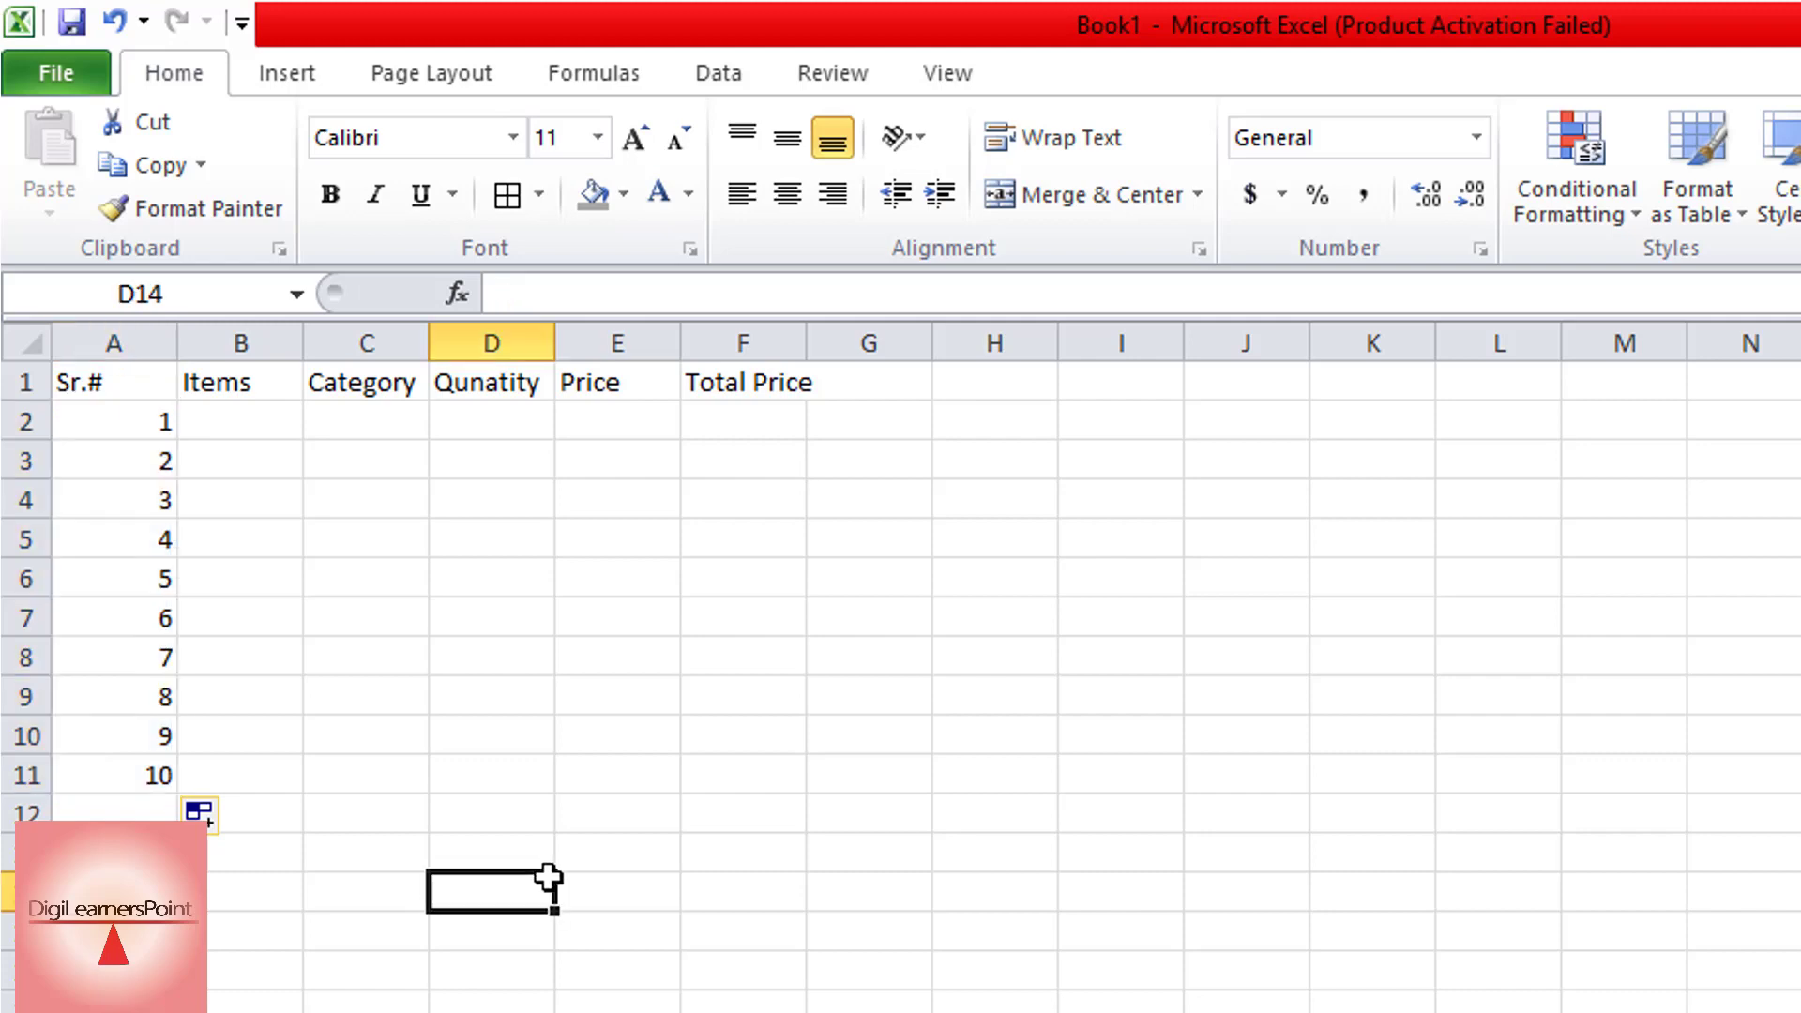
pyautogui.click(153, 775)
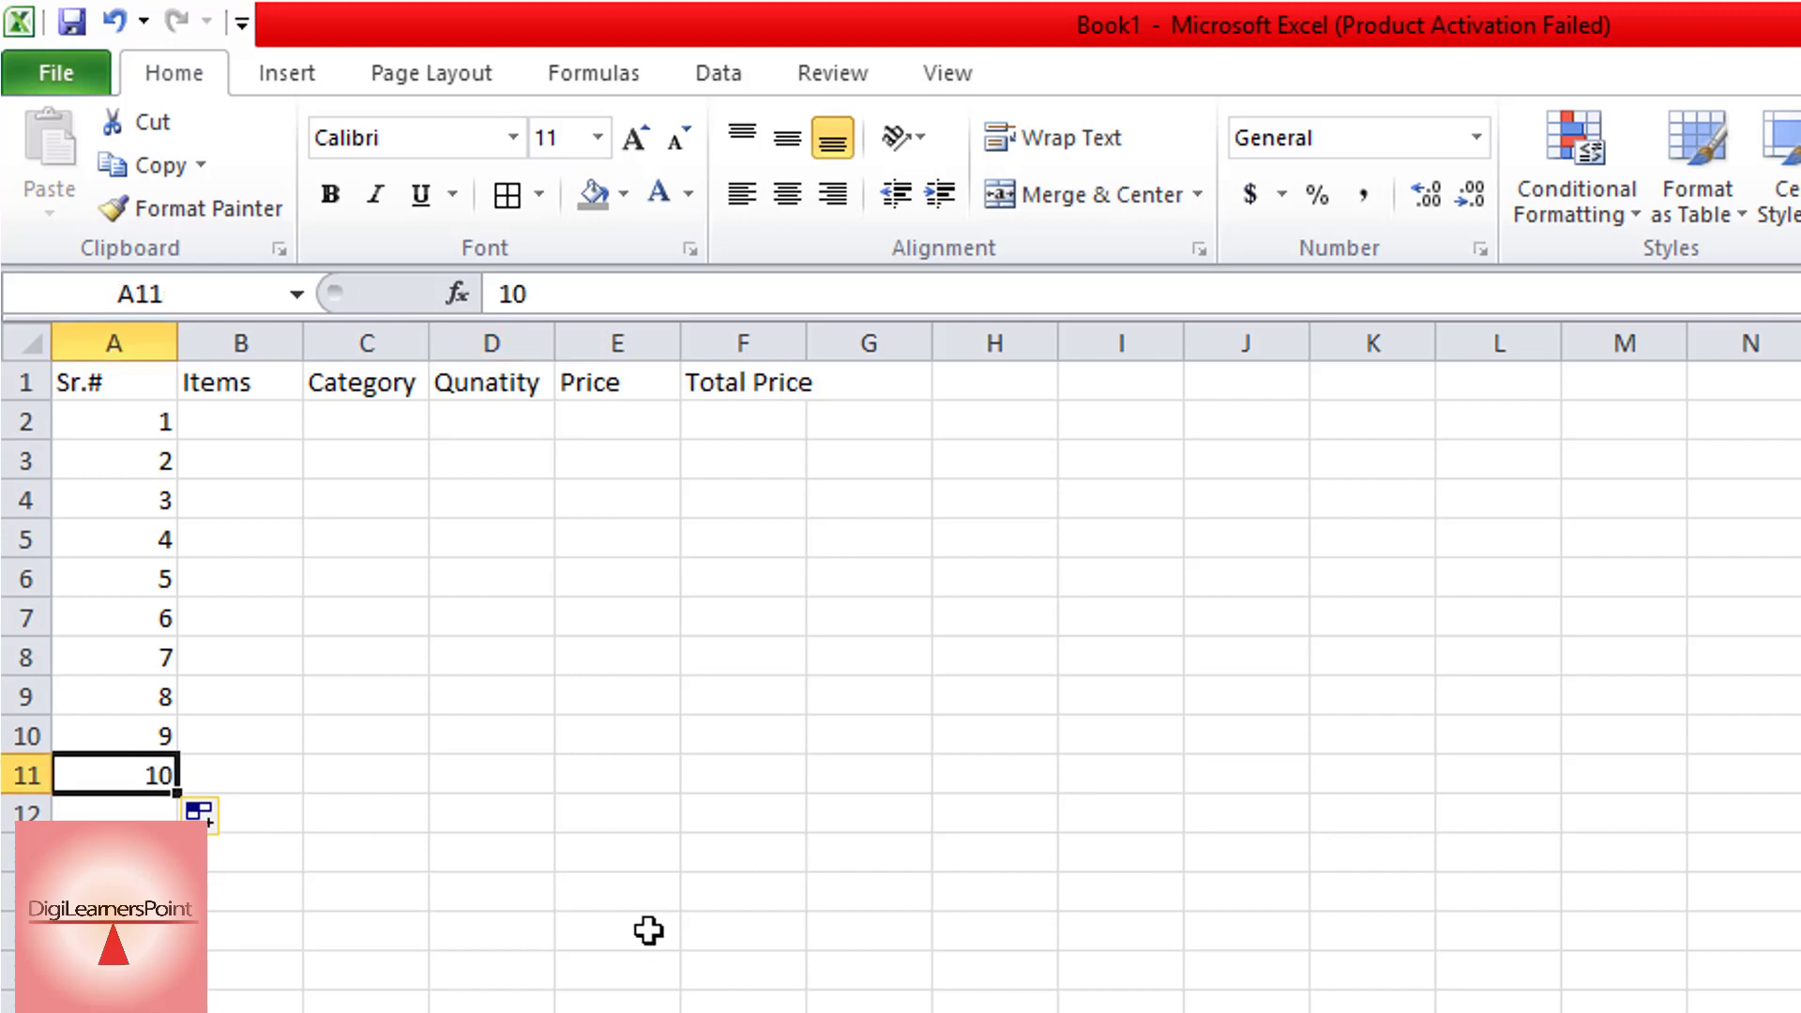
pyautogui.press('Delete')
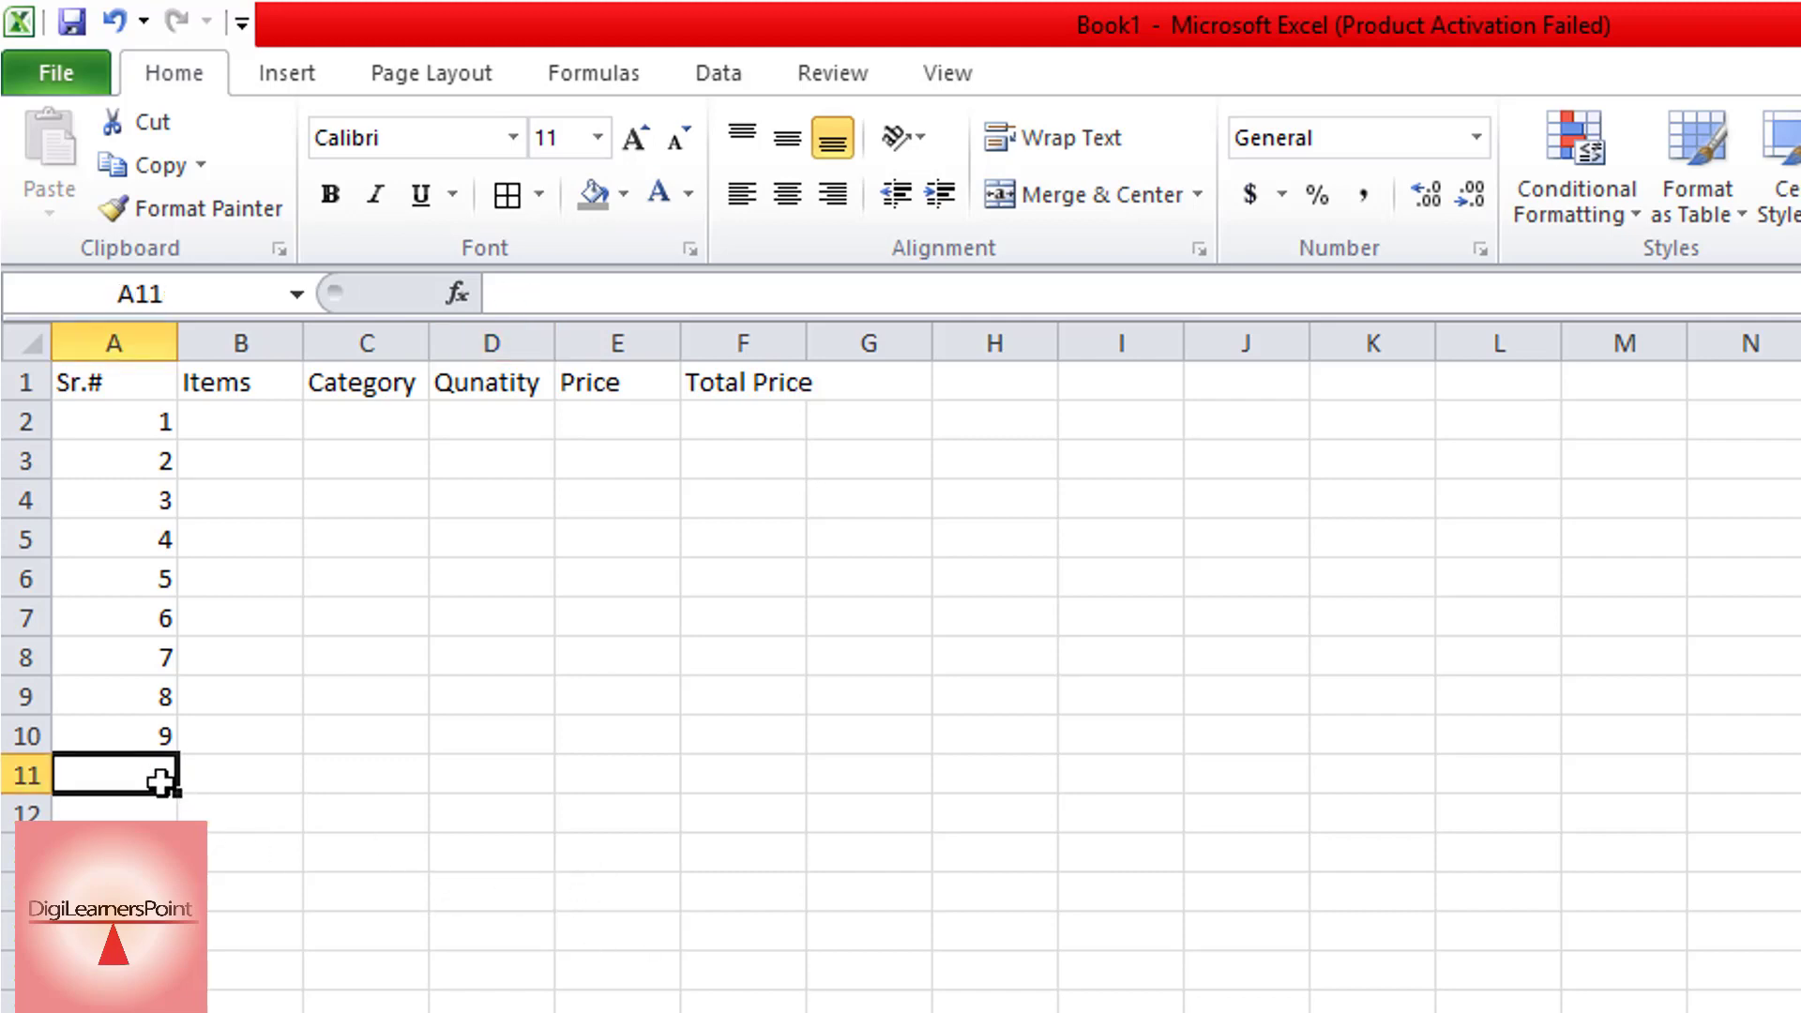
# Step: Merge and center A11:C11 and label it Total
pyautogui.moveTo(124, 773); pyautogui.dragTo(347, 774)
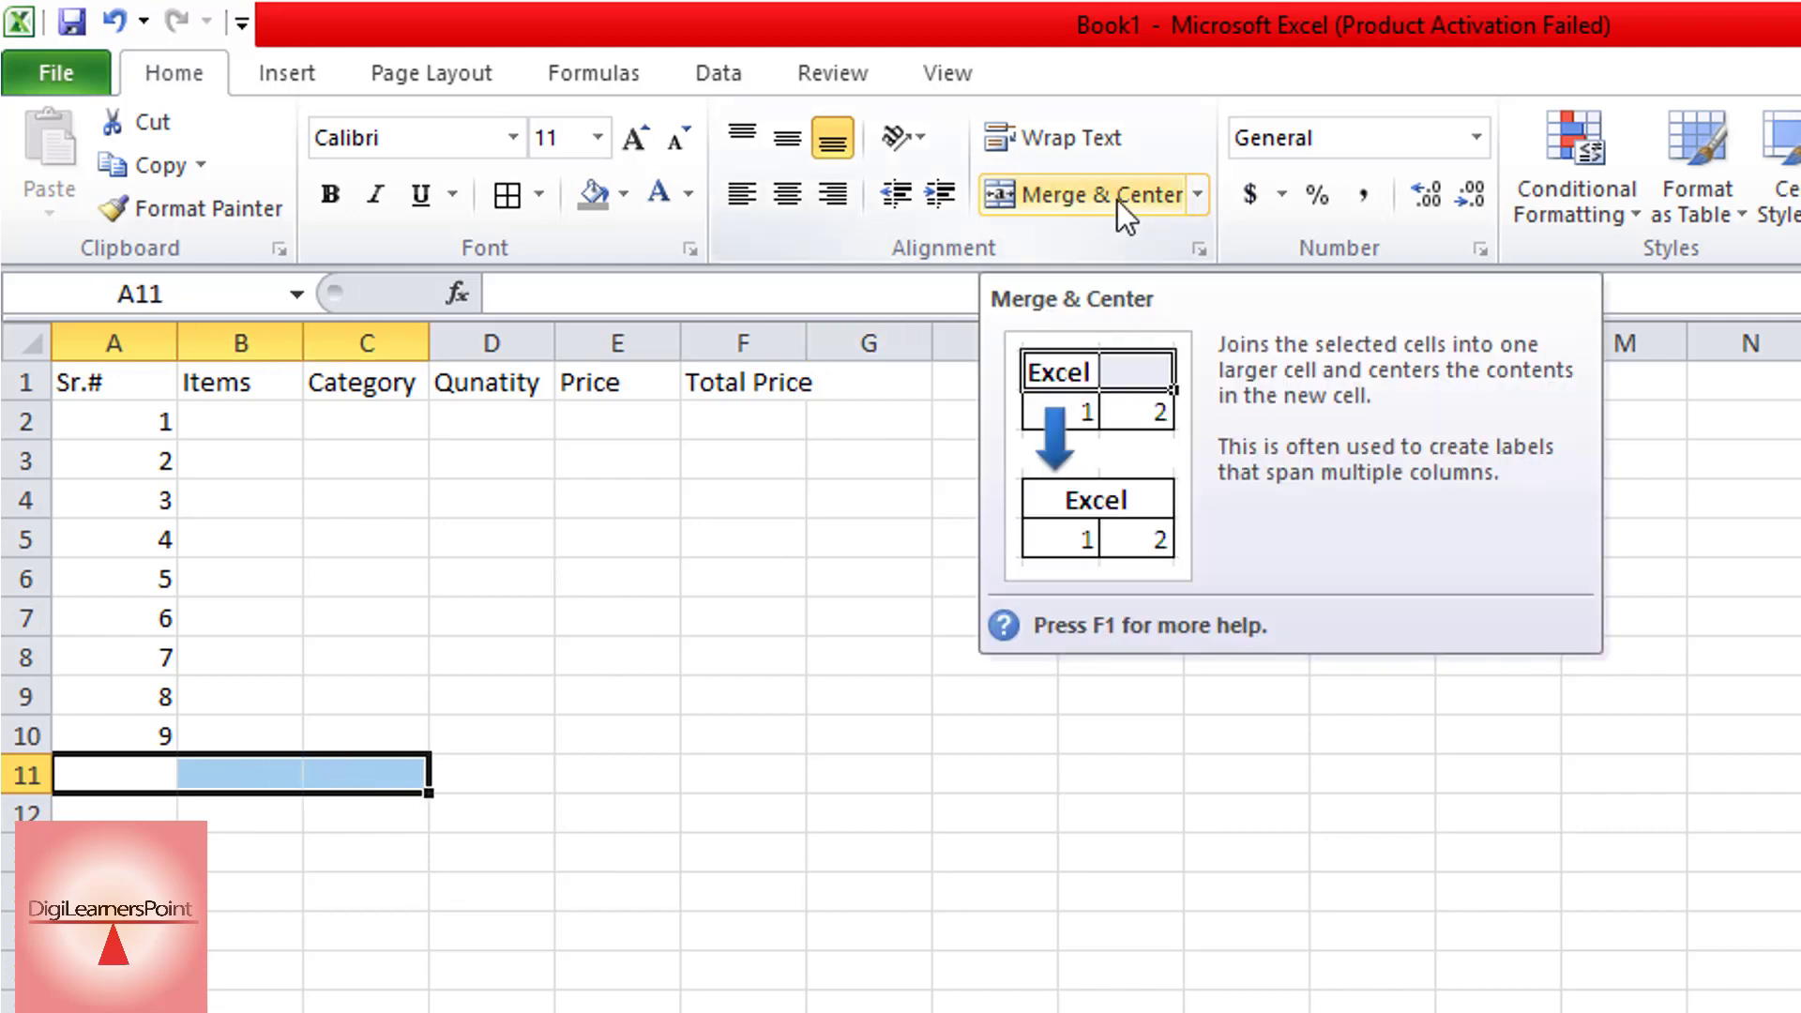
pyautogui.click(1117, 200)
pyautogui.write('T')
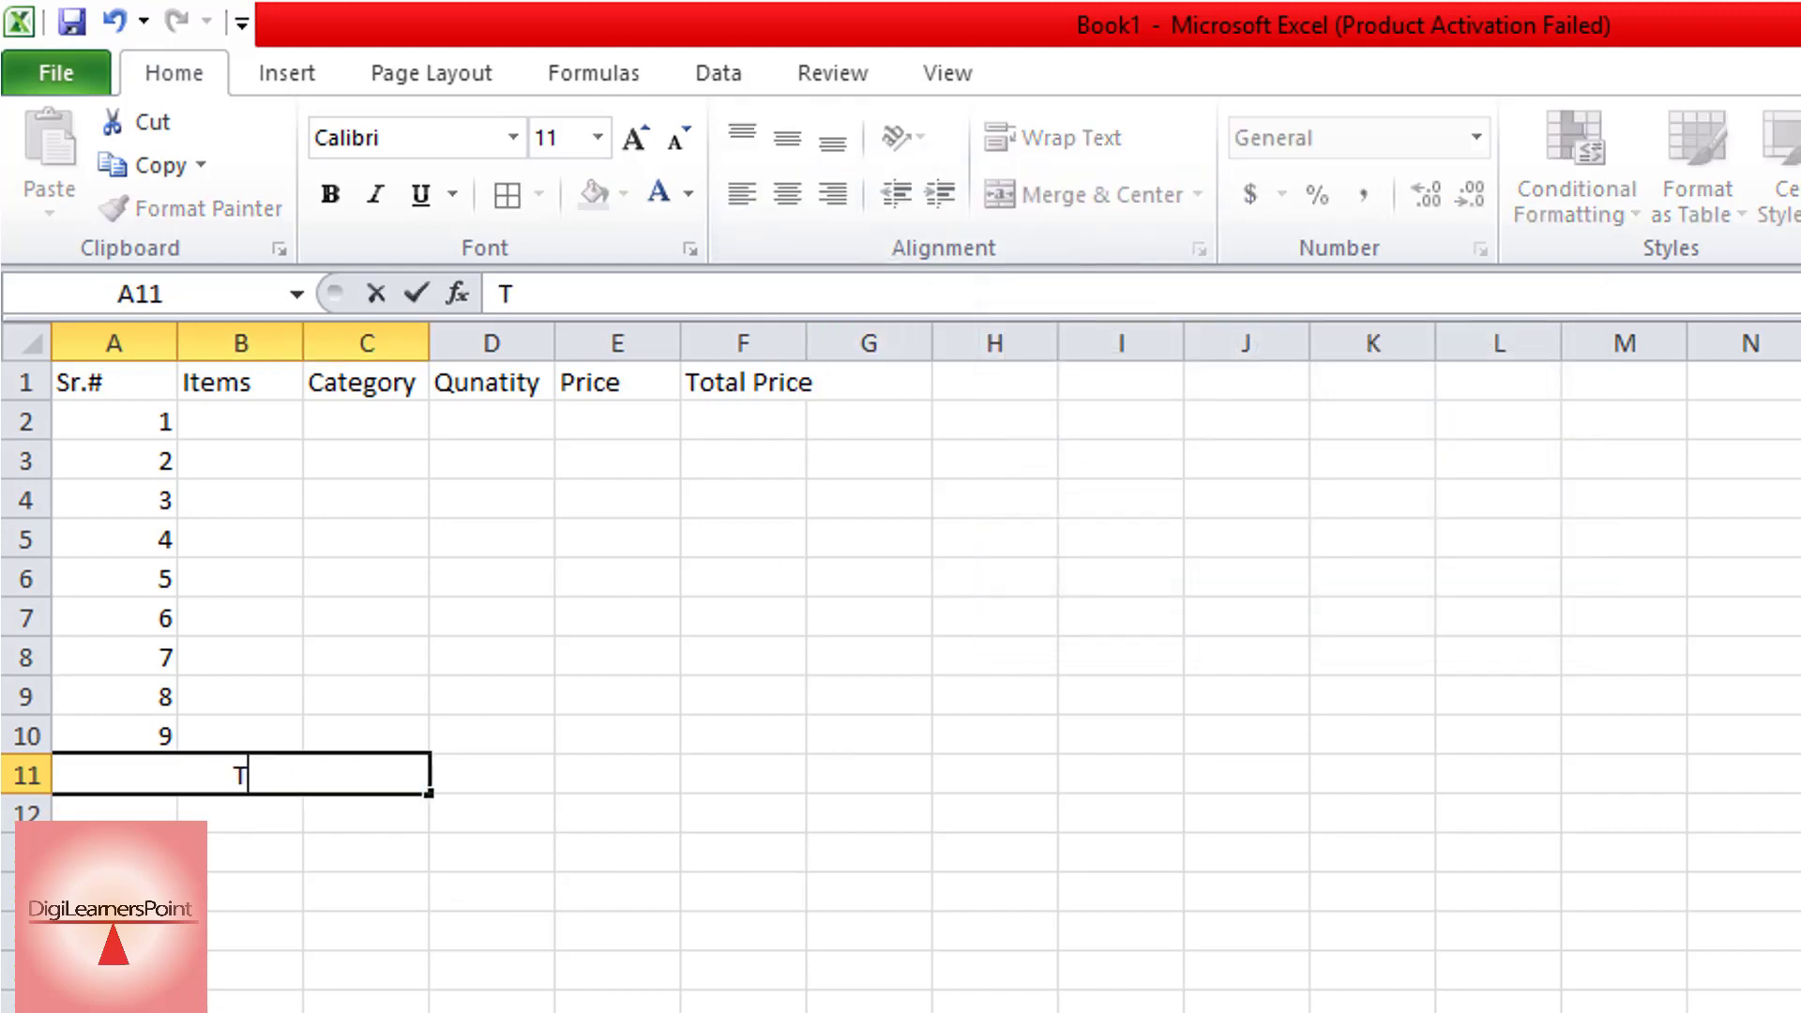
pyautogui.write('otal')
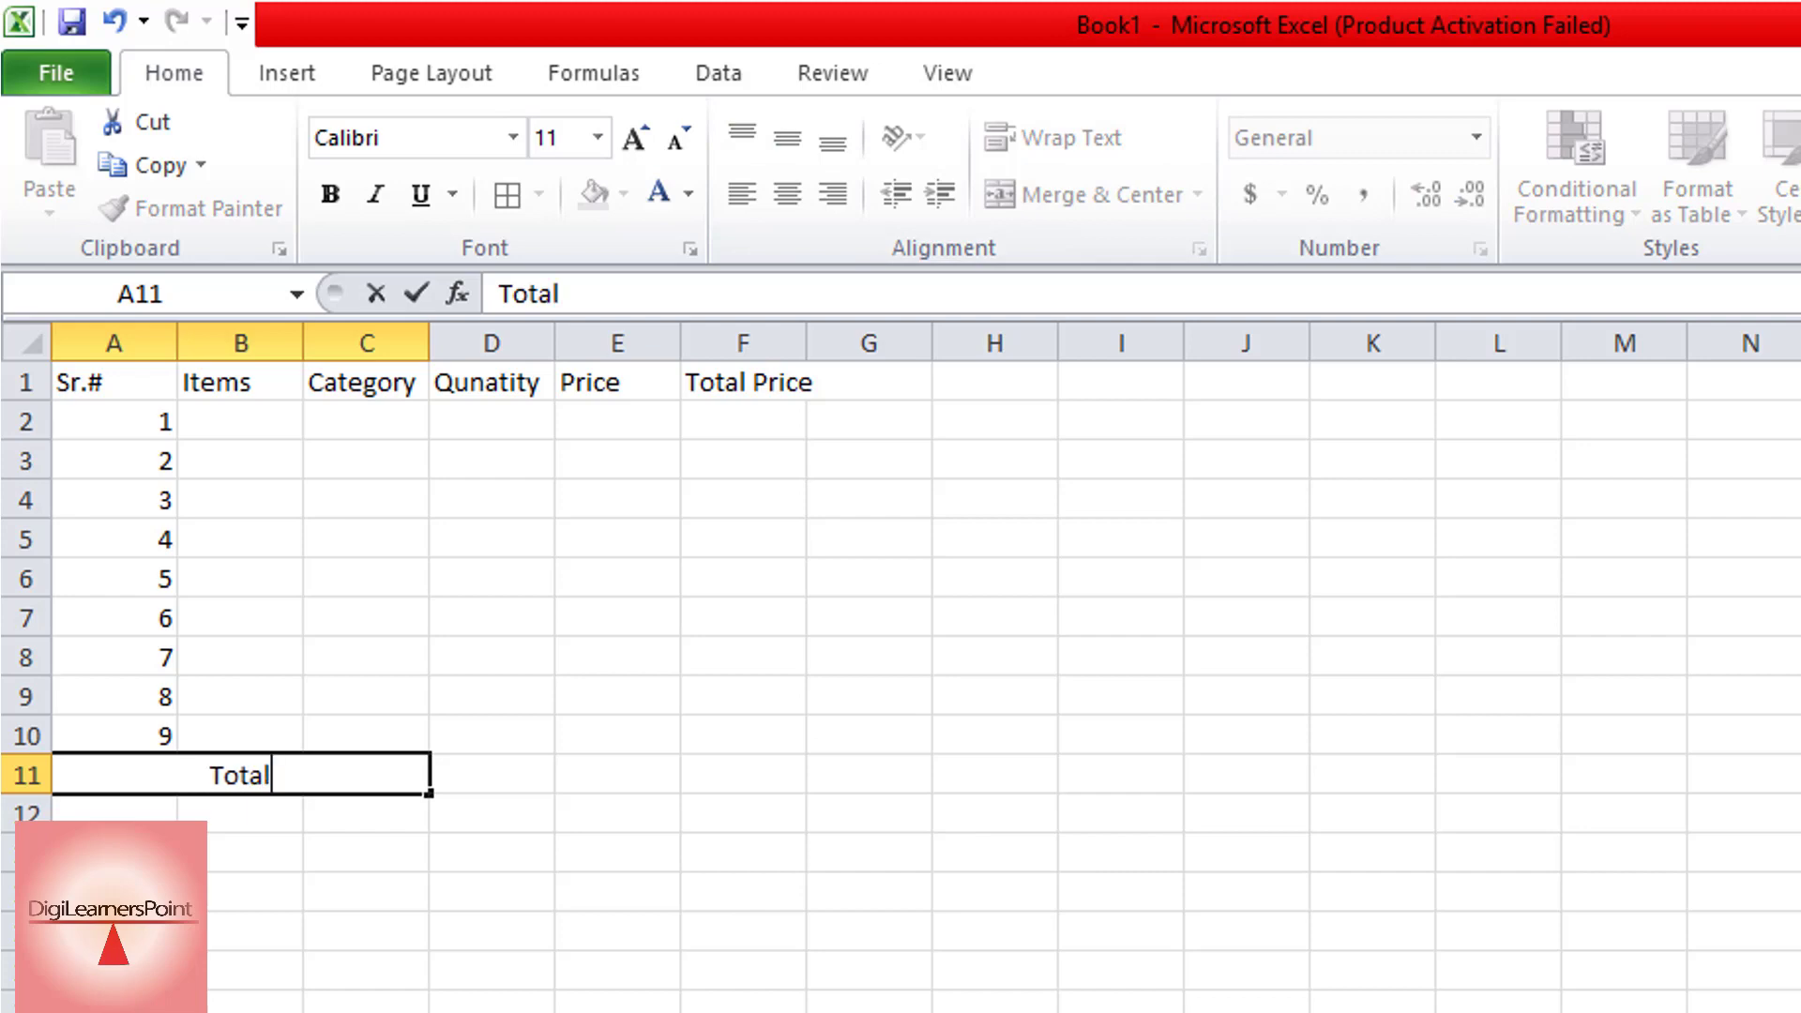
# Step: Shade the total row A11:F11 with a grey fill
pyautogui.moveTo(188, 776); pyautogui.dragTo(708, 781)
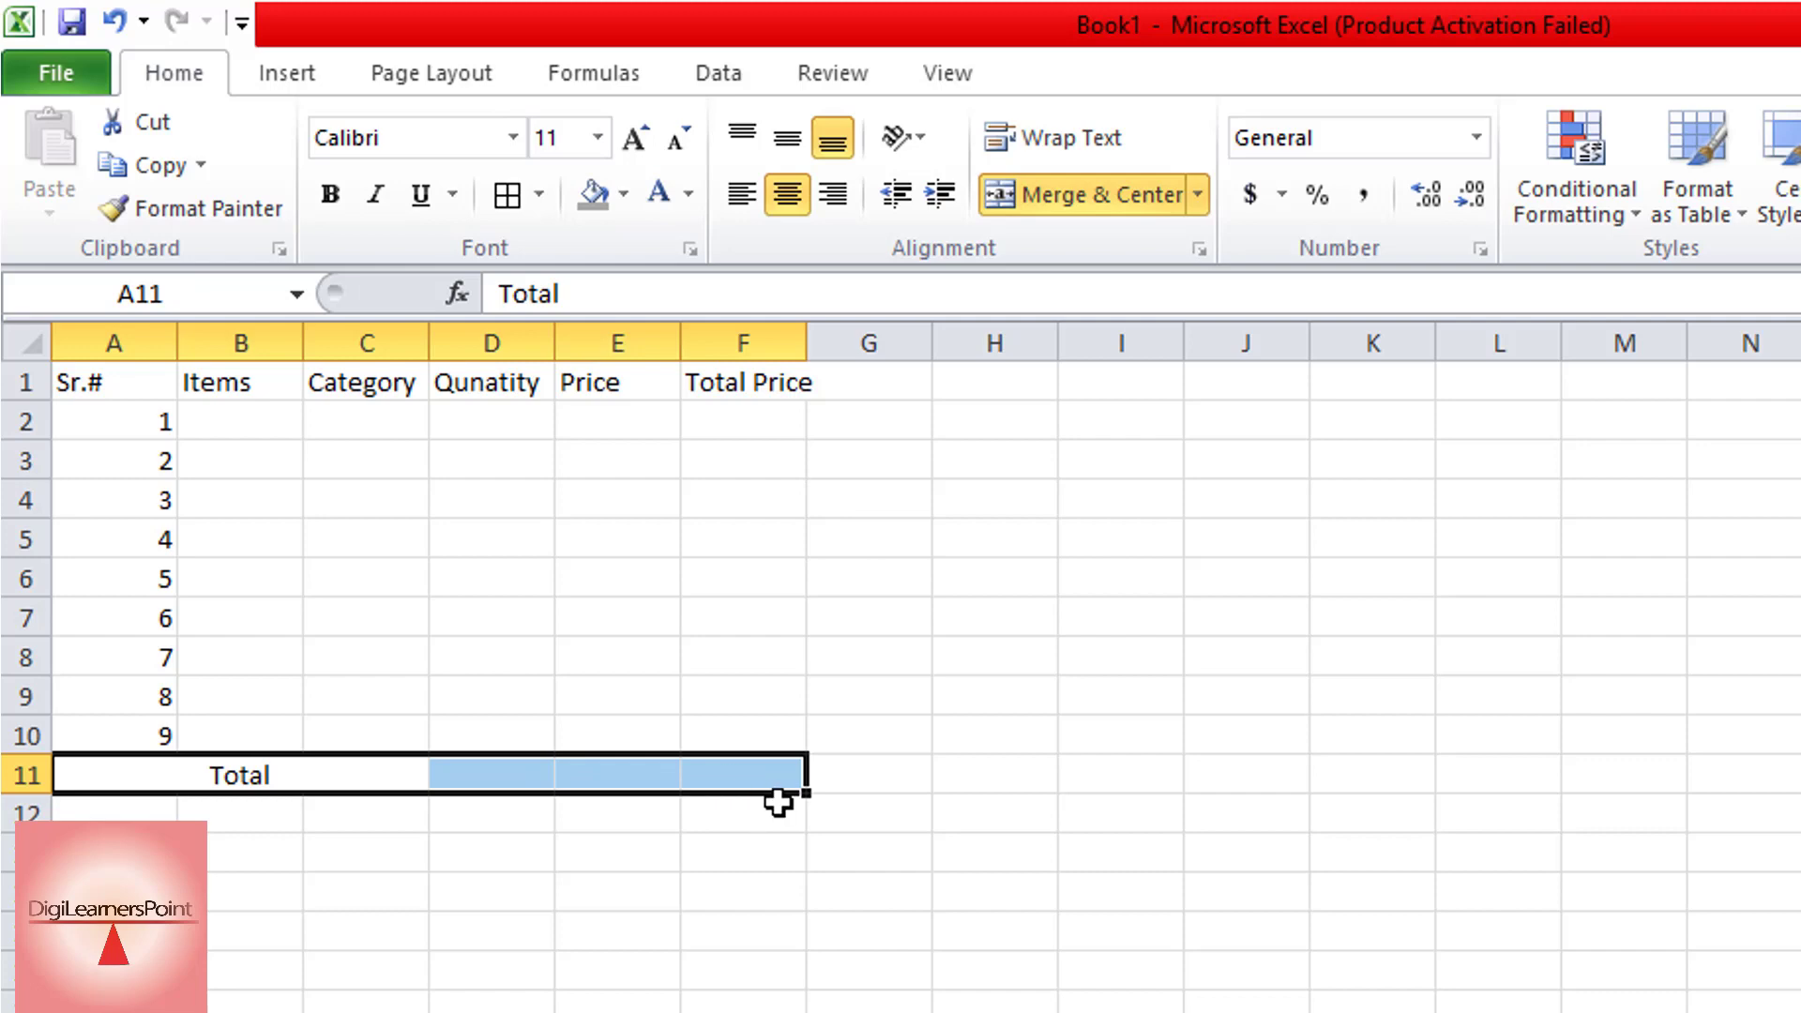
pyautogui.click(593, 199)
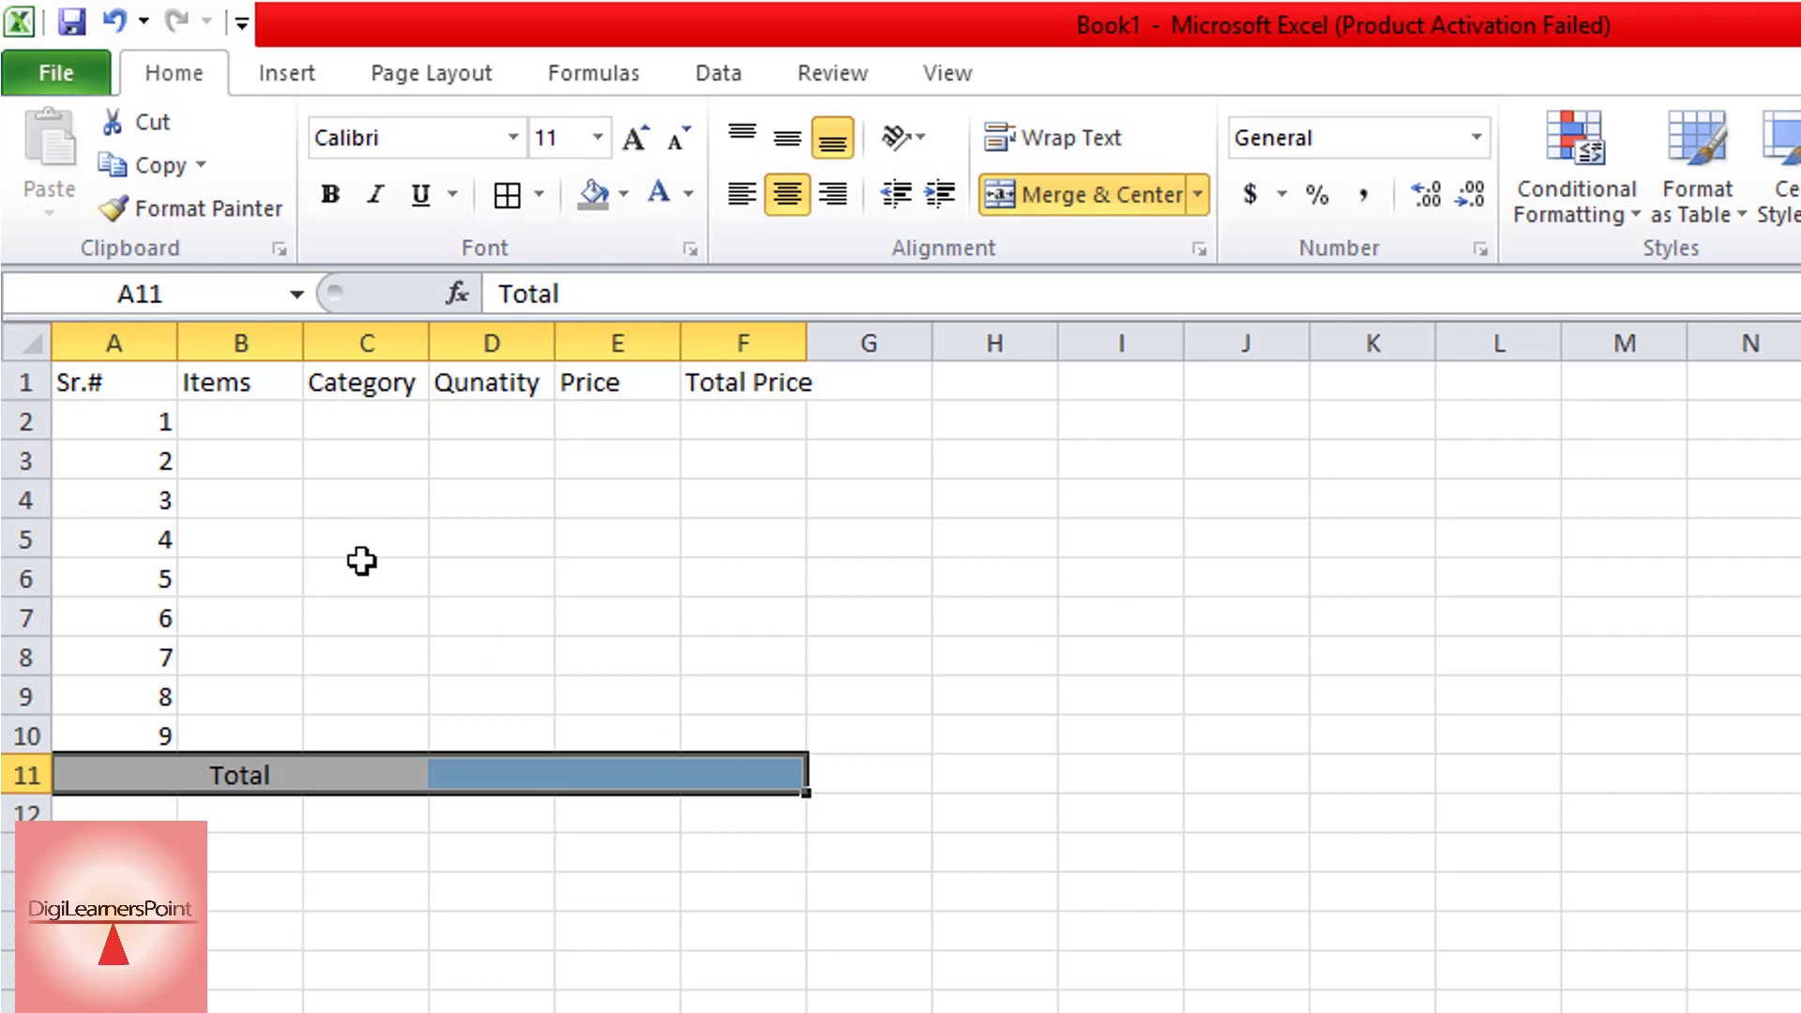
pyautogui.click(74, 378)
# Step: Autofit column F and give header row A1:F1 a blue fill with white text
pyautogui.moveTo(555, 403); pyautogui.dragTo(702, 385)
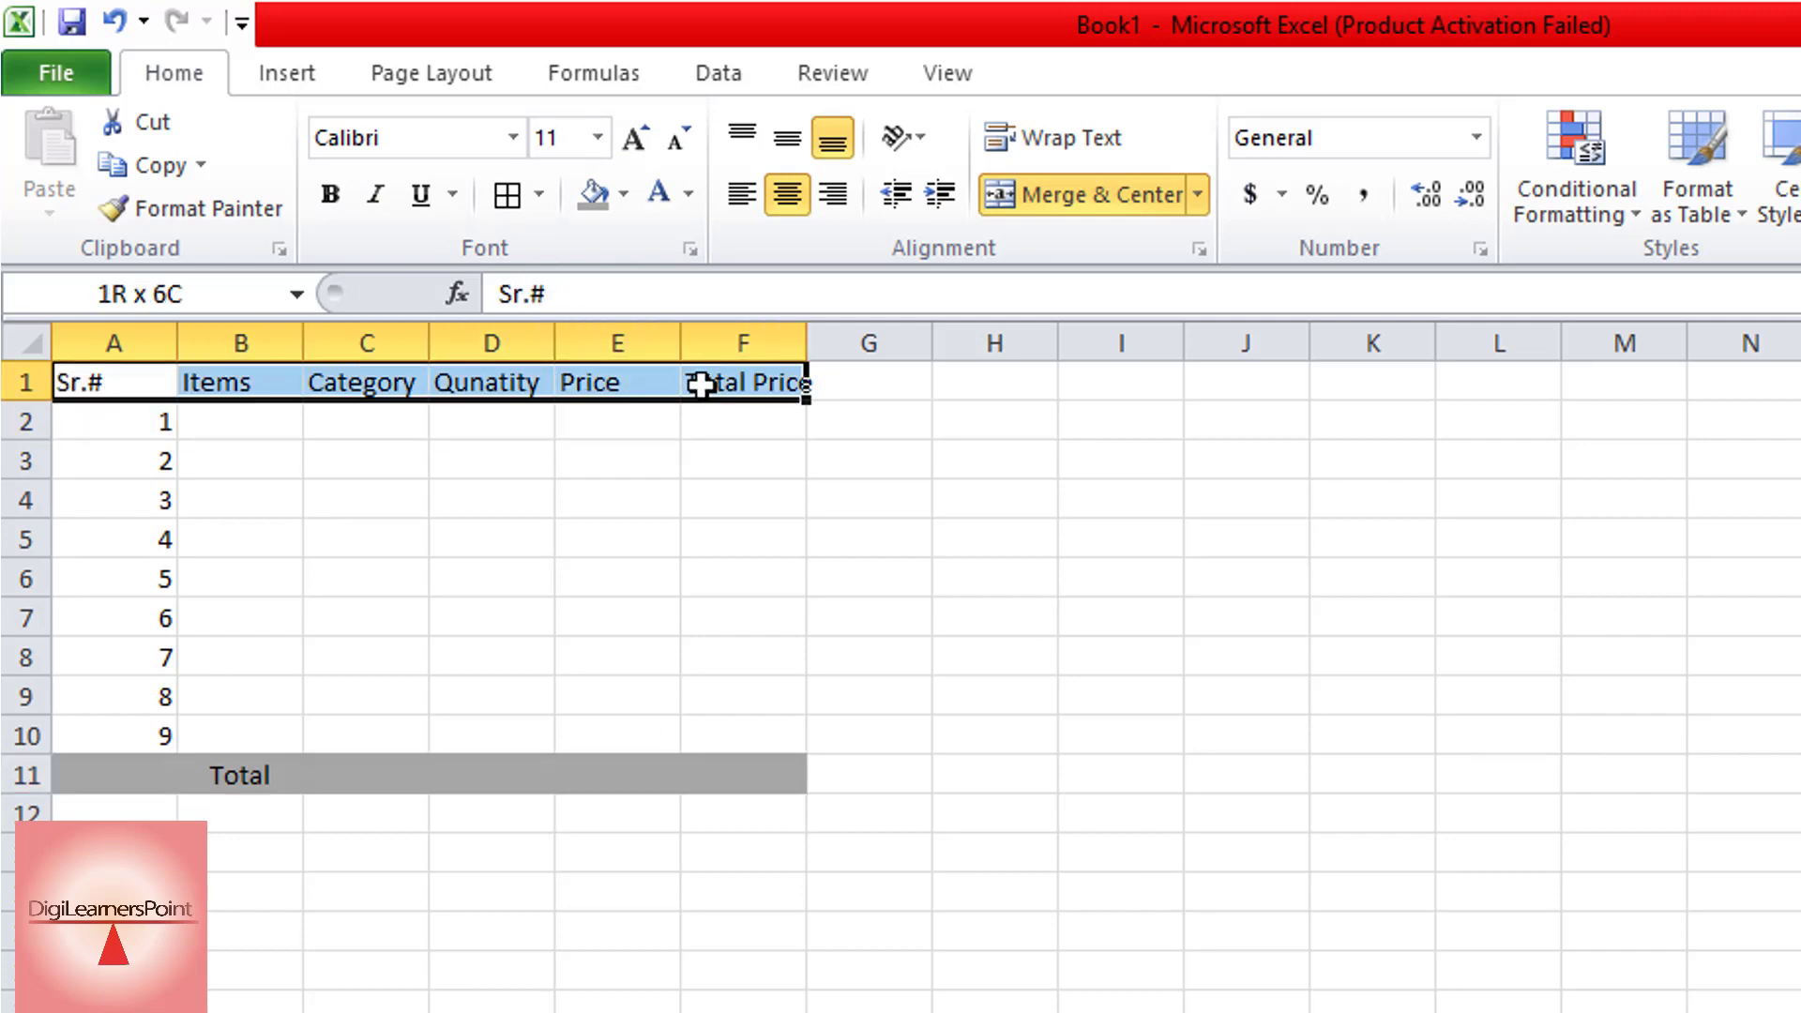
pyautogui.doubleClick(806, 334)
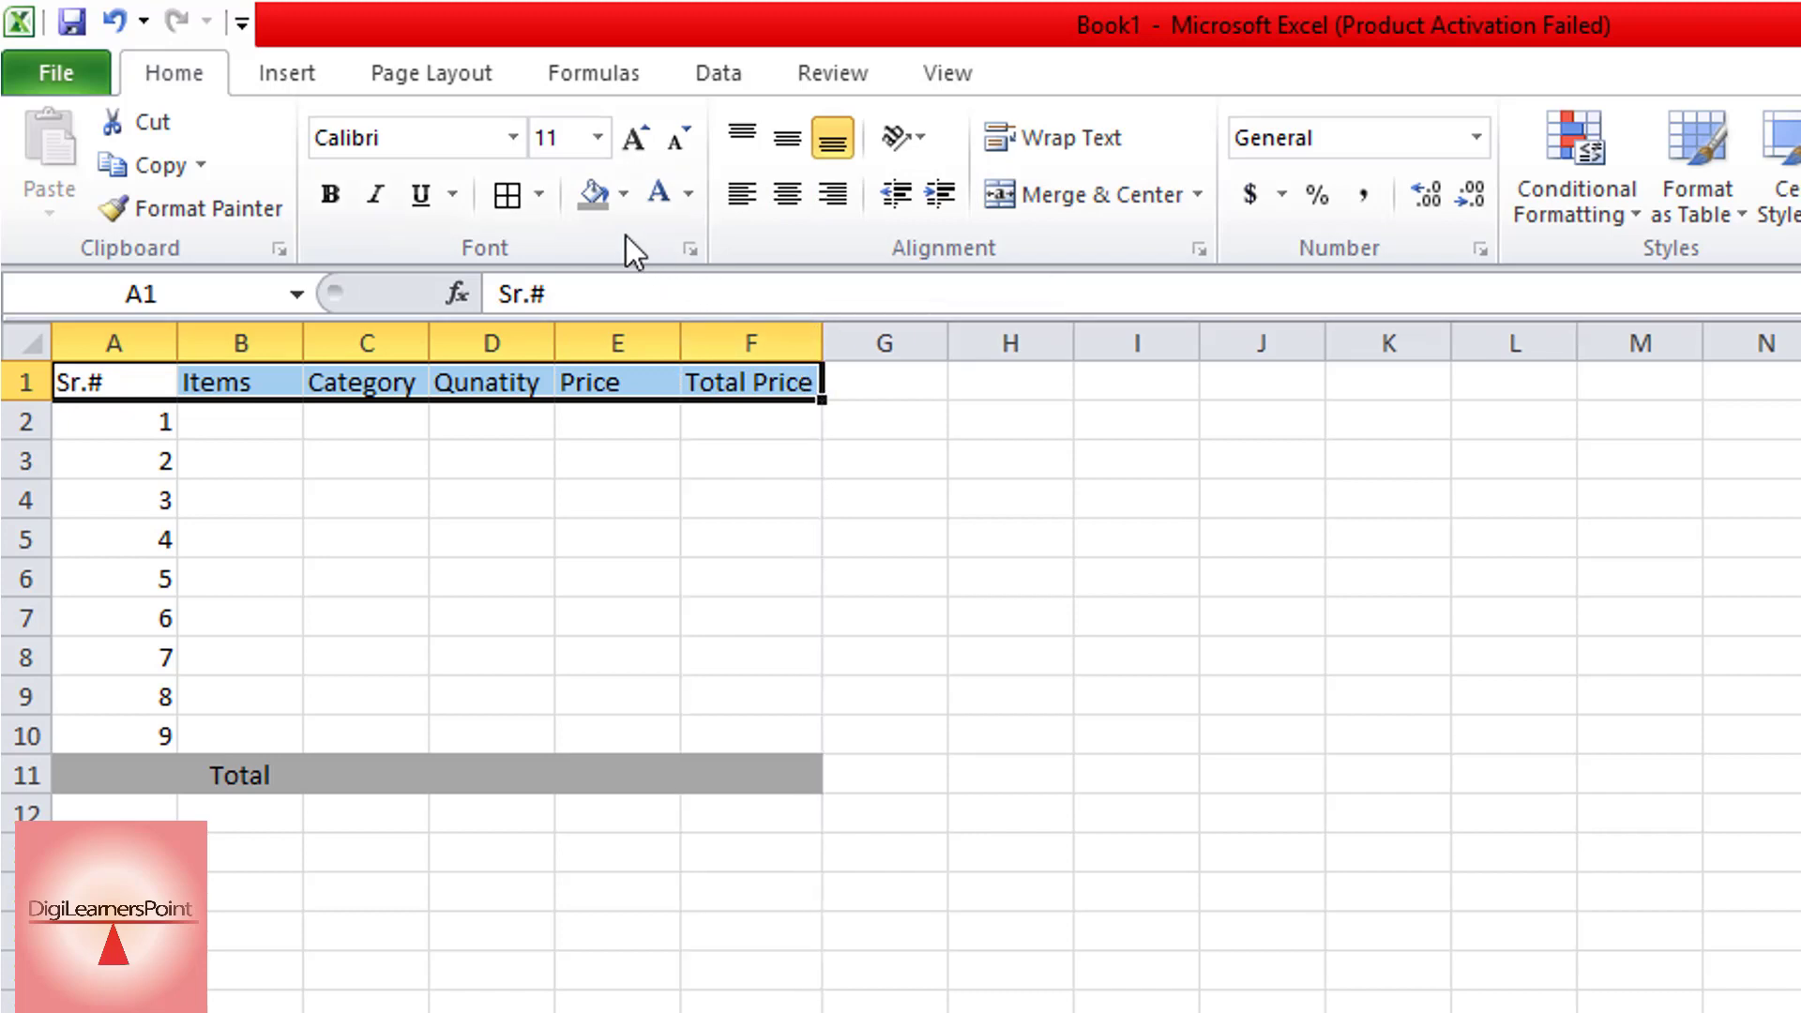
pyautogui.click(621, 195)
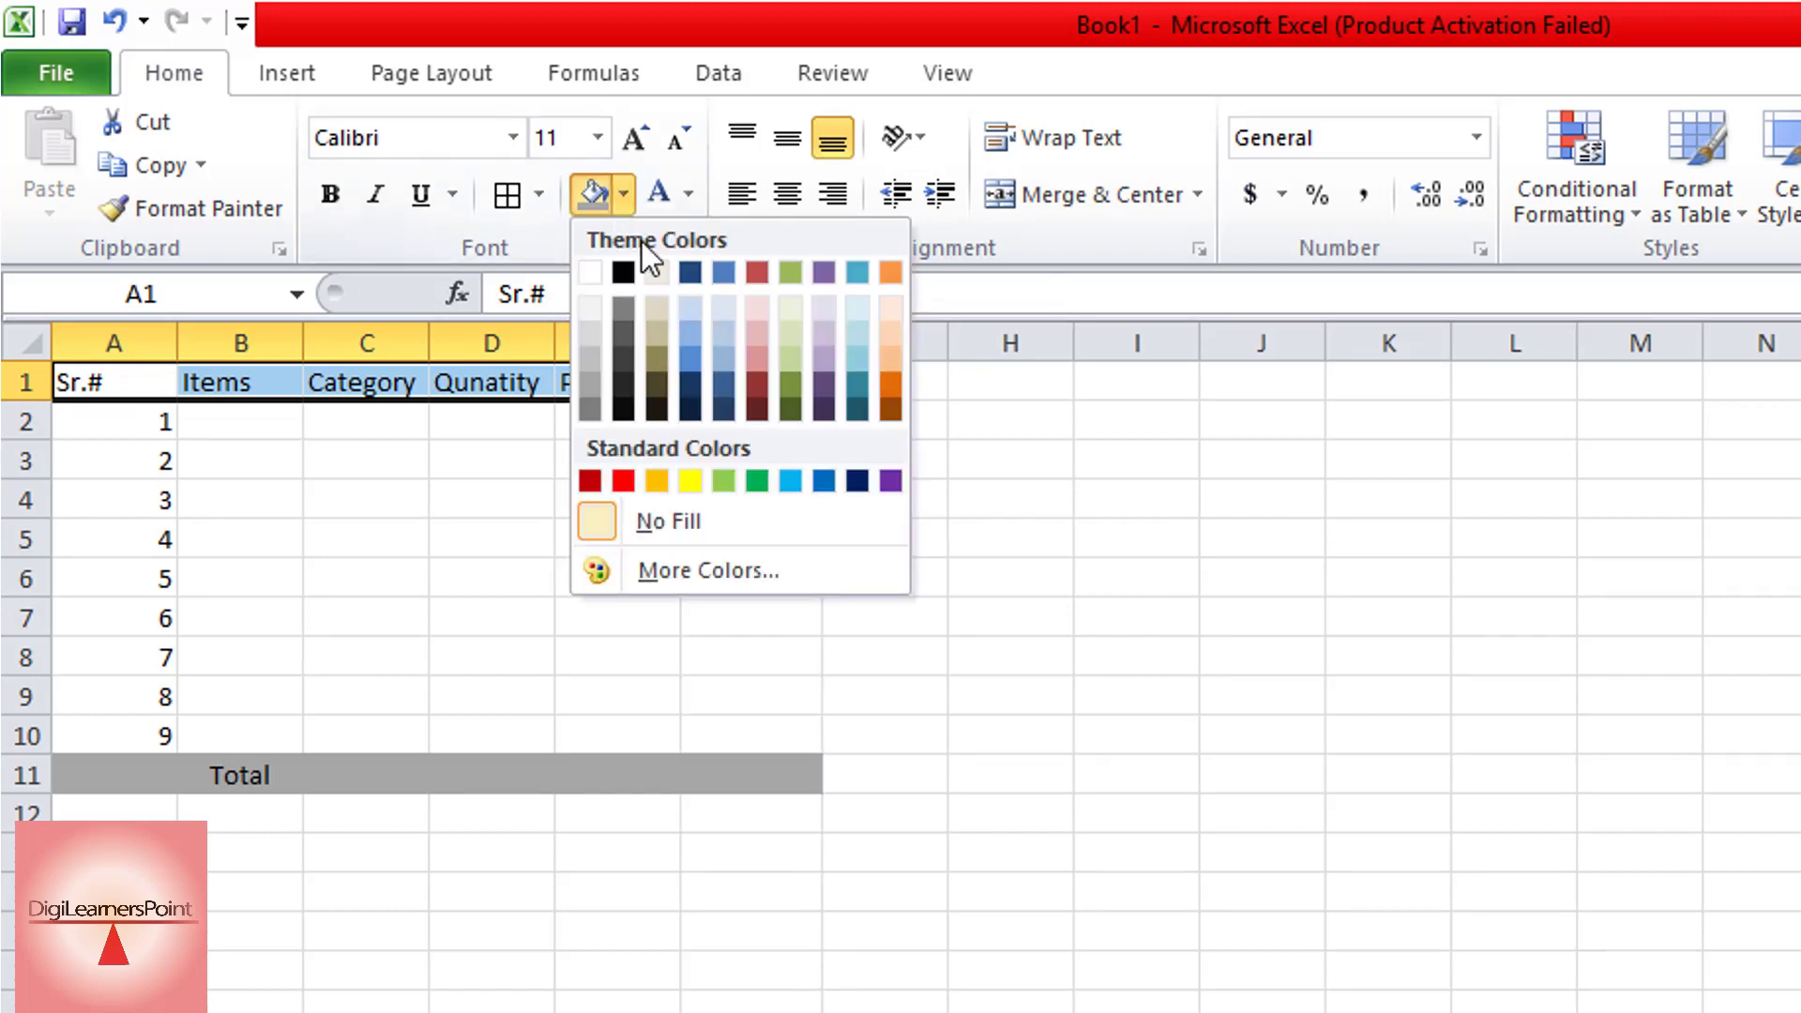
pyautogui.click(690, 358)
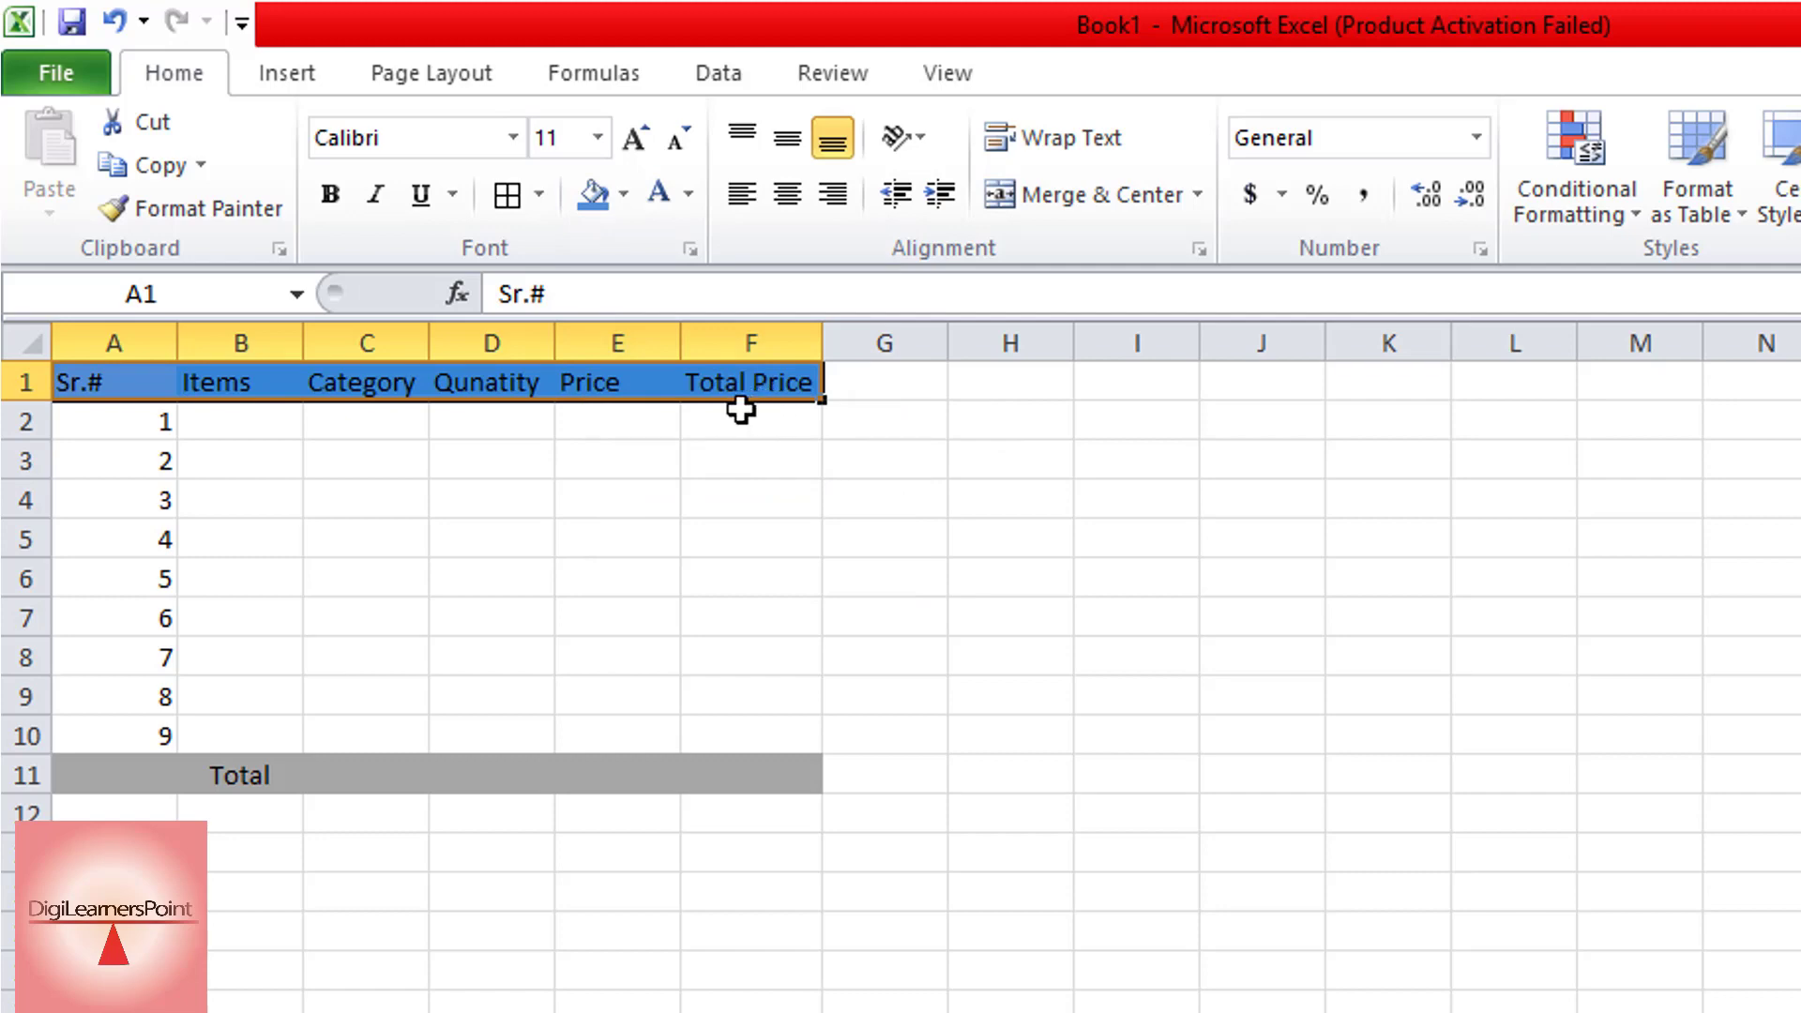
pyautogui.click(657, 205)
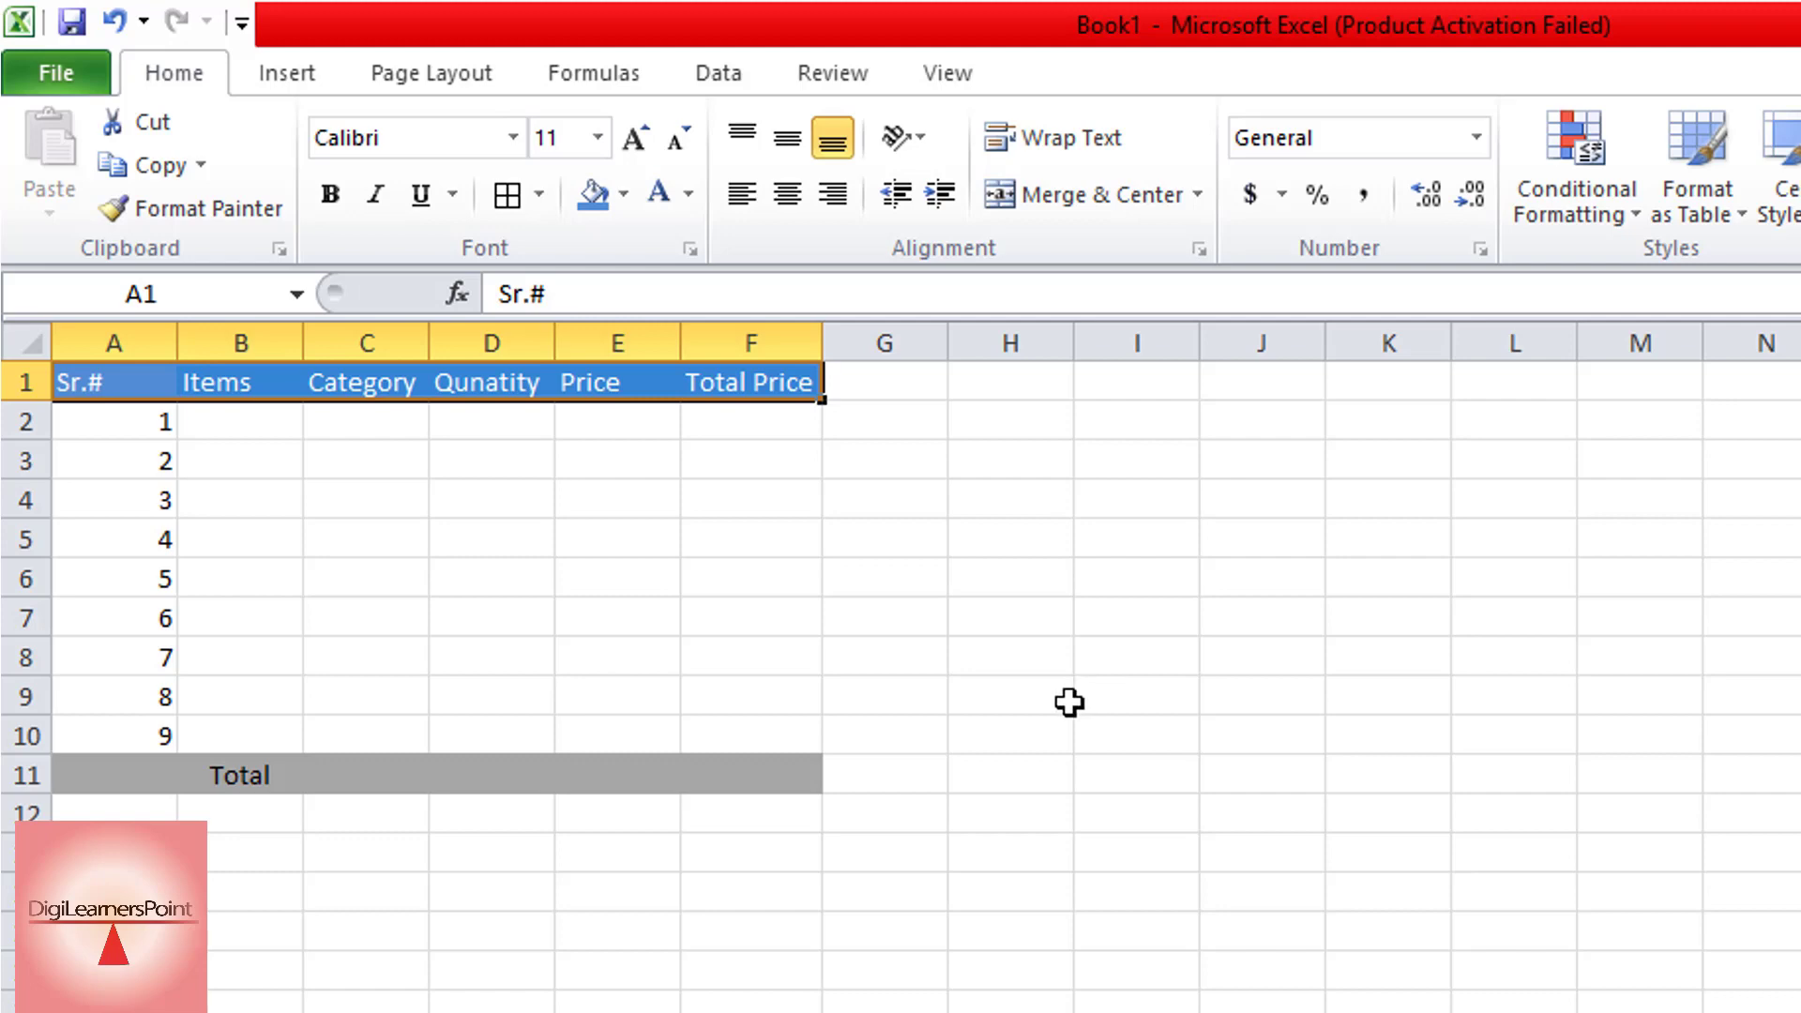
pyautogui.click(234, 422)
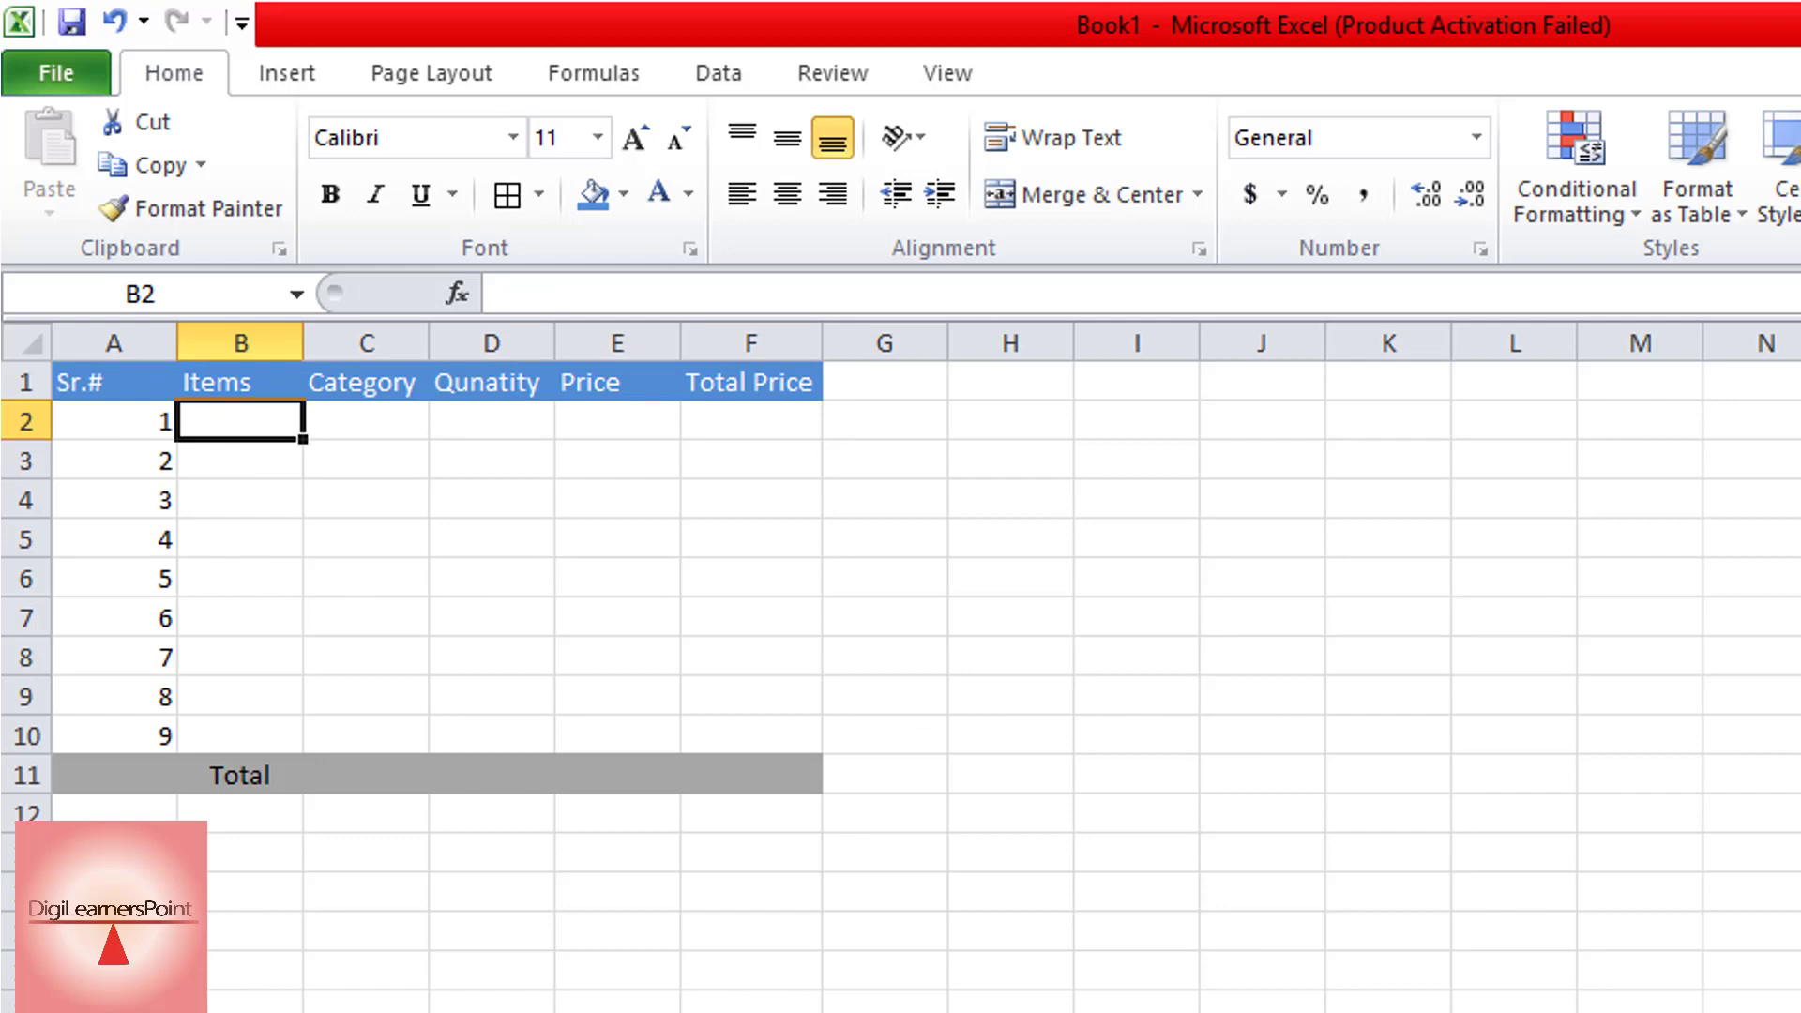
# Step: Enter Oranges, Apples and Tamatoes in B2:B4 from the sample sheet
pyautogui.hotkey('alt', 'Tab')
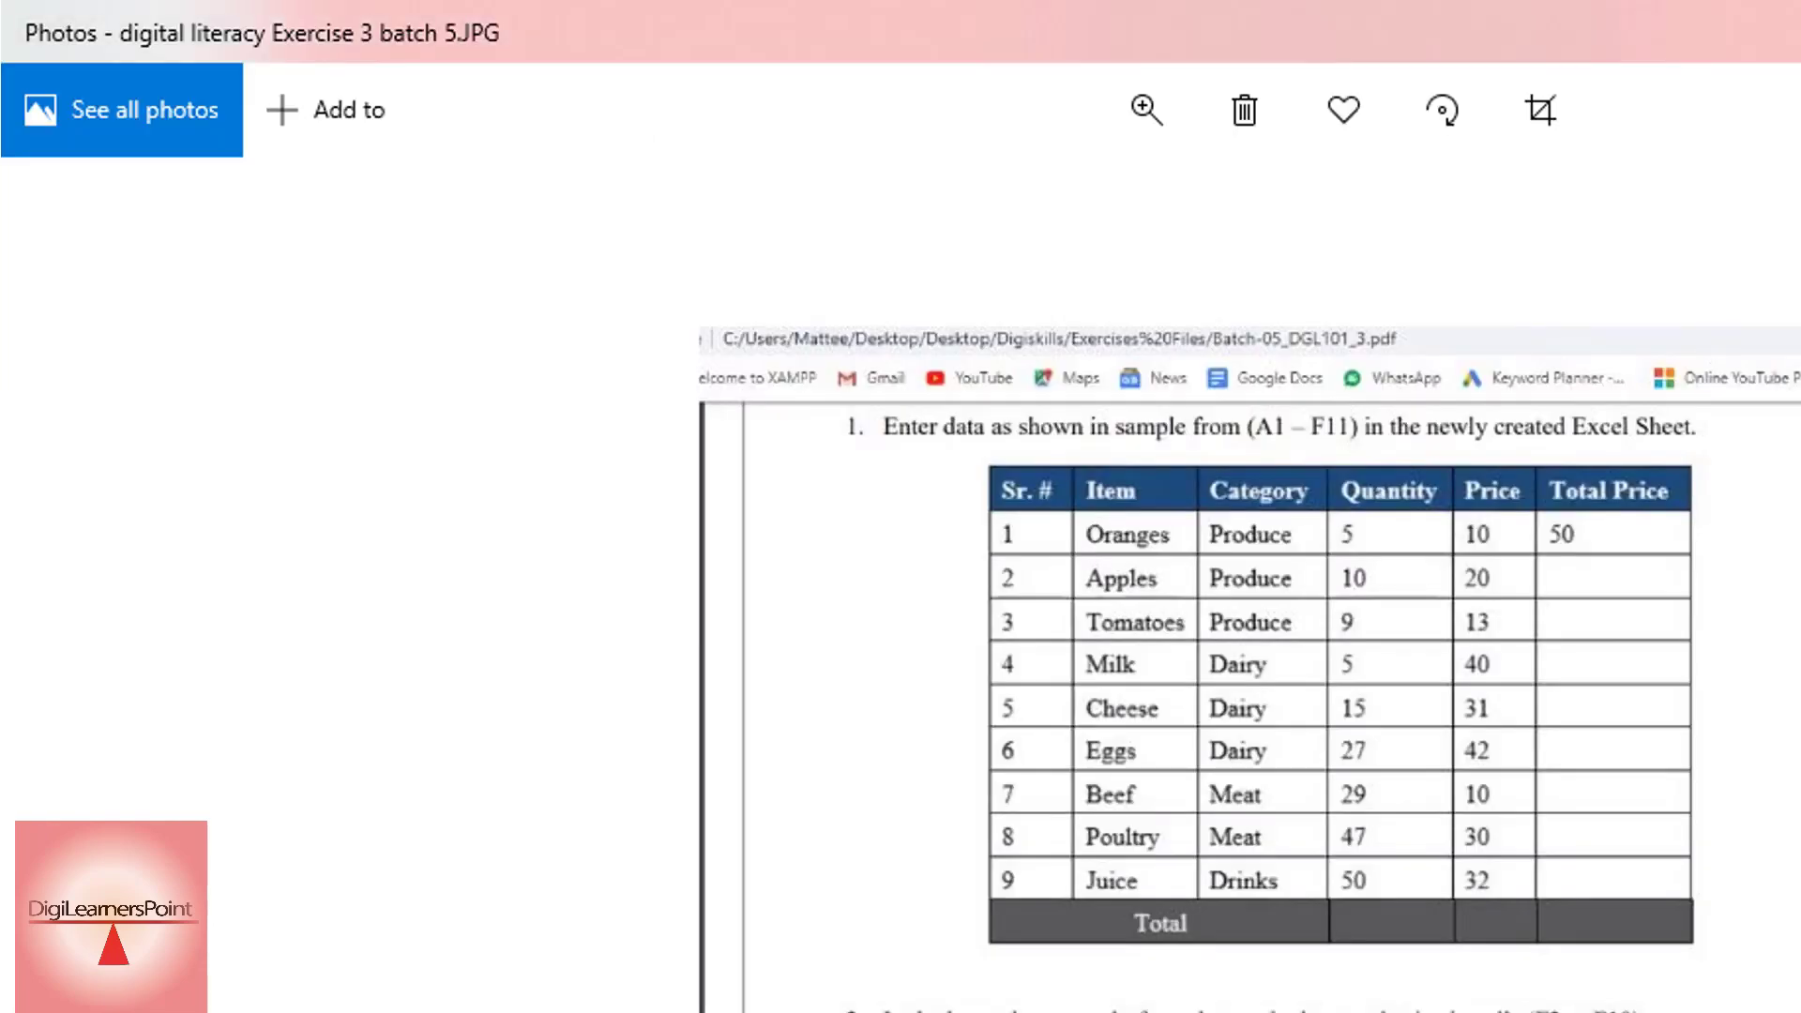
pyautogui.hotkey('alt', 'Tab')
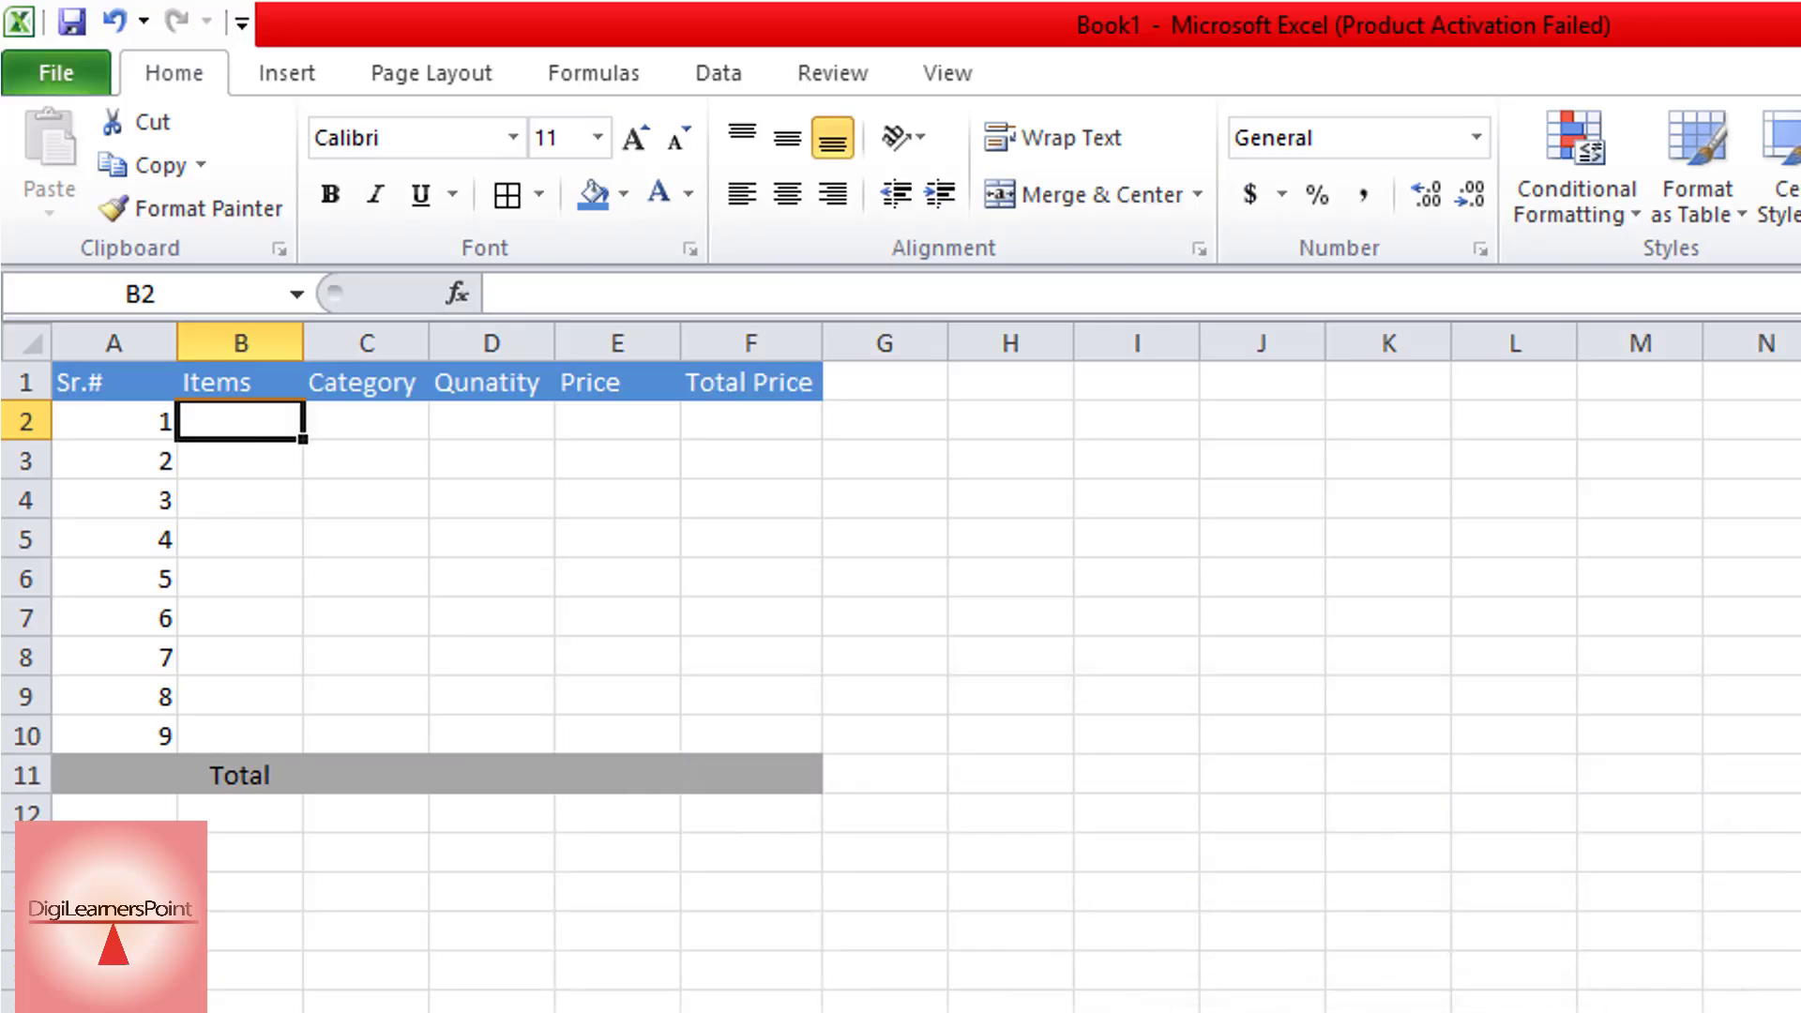
pyautogui.write('Oran')
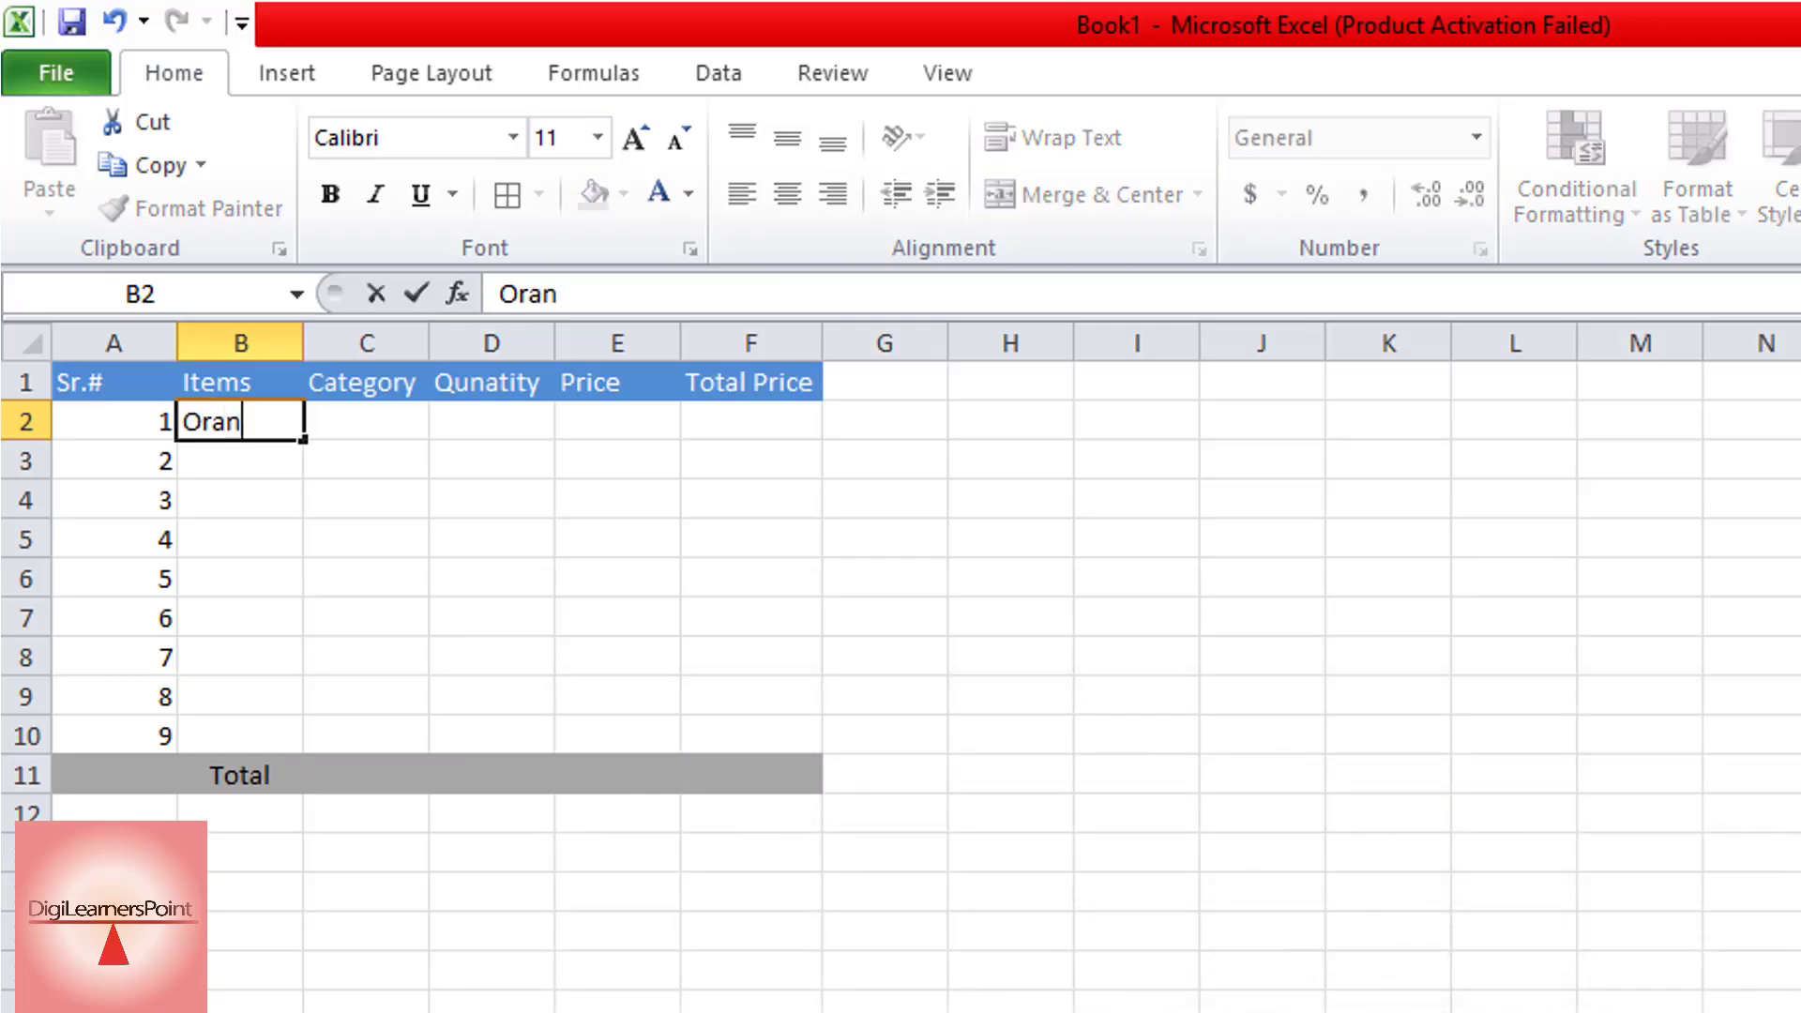
pyautogui.write('ges')
pyautogui.press('Return')
pyautogui.write('A')
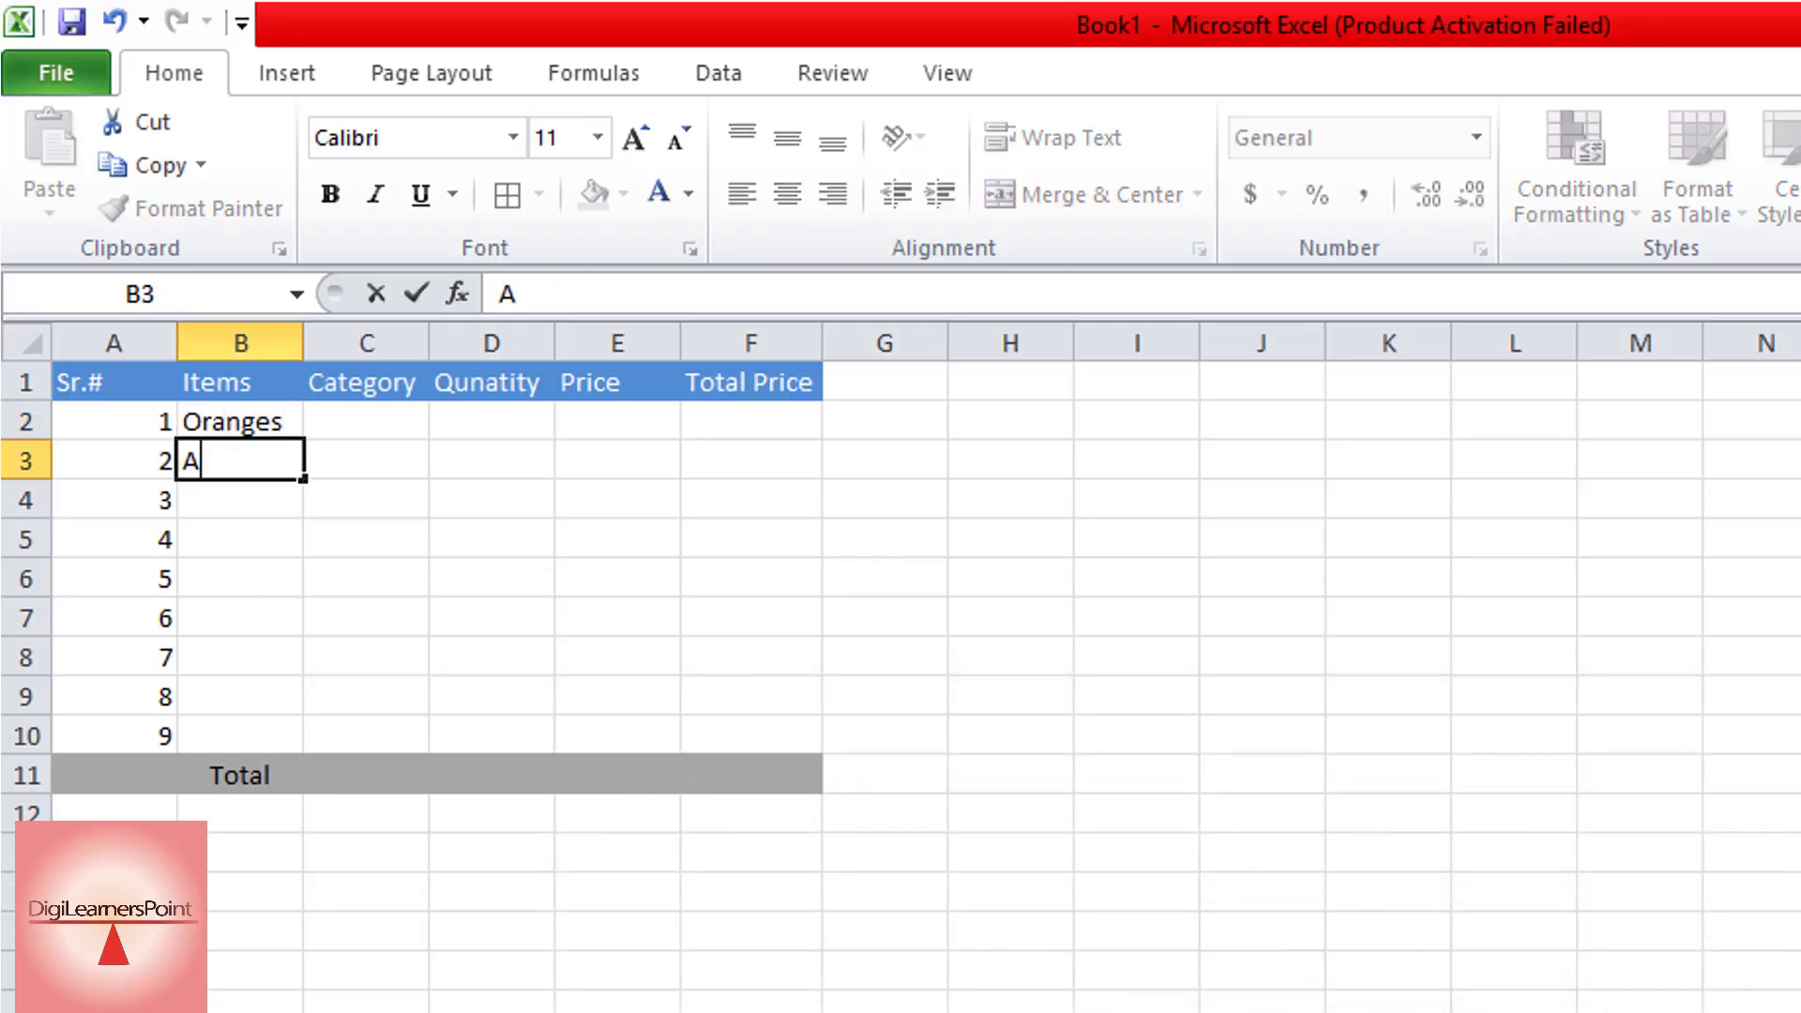
pyautogui.write('pples')
pyautogui.press('Return')
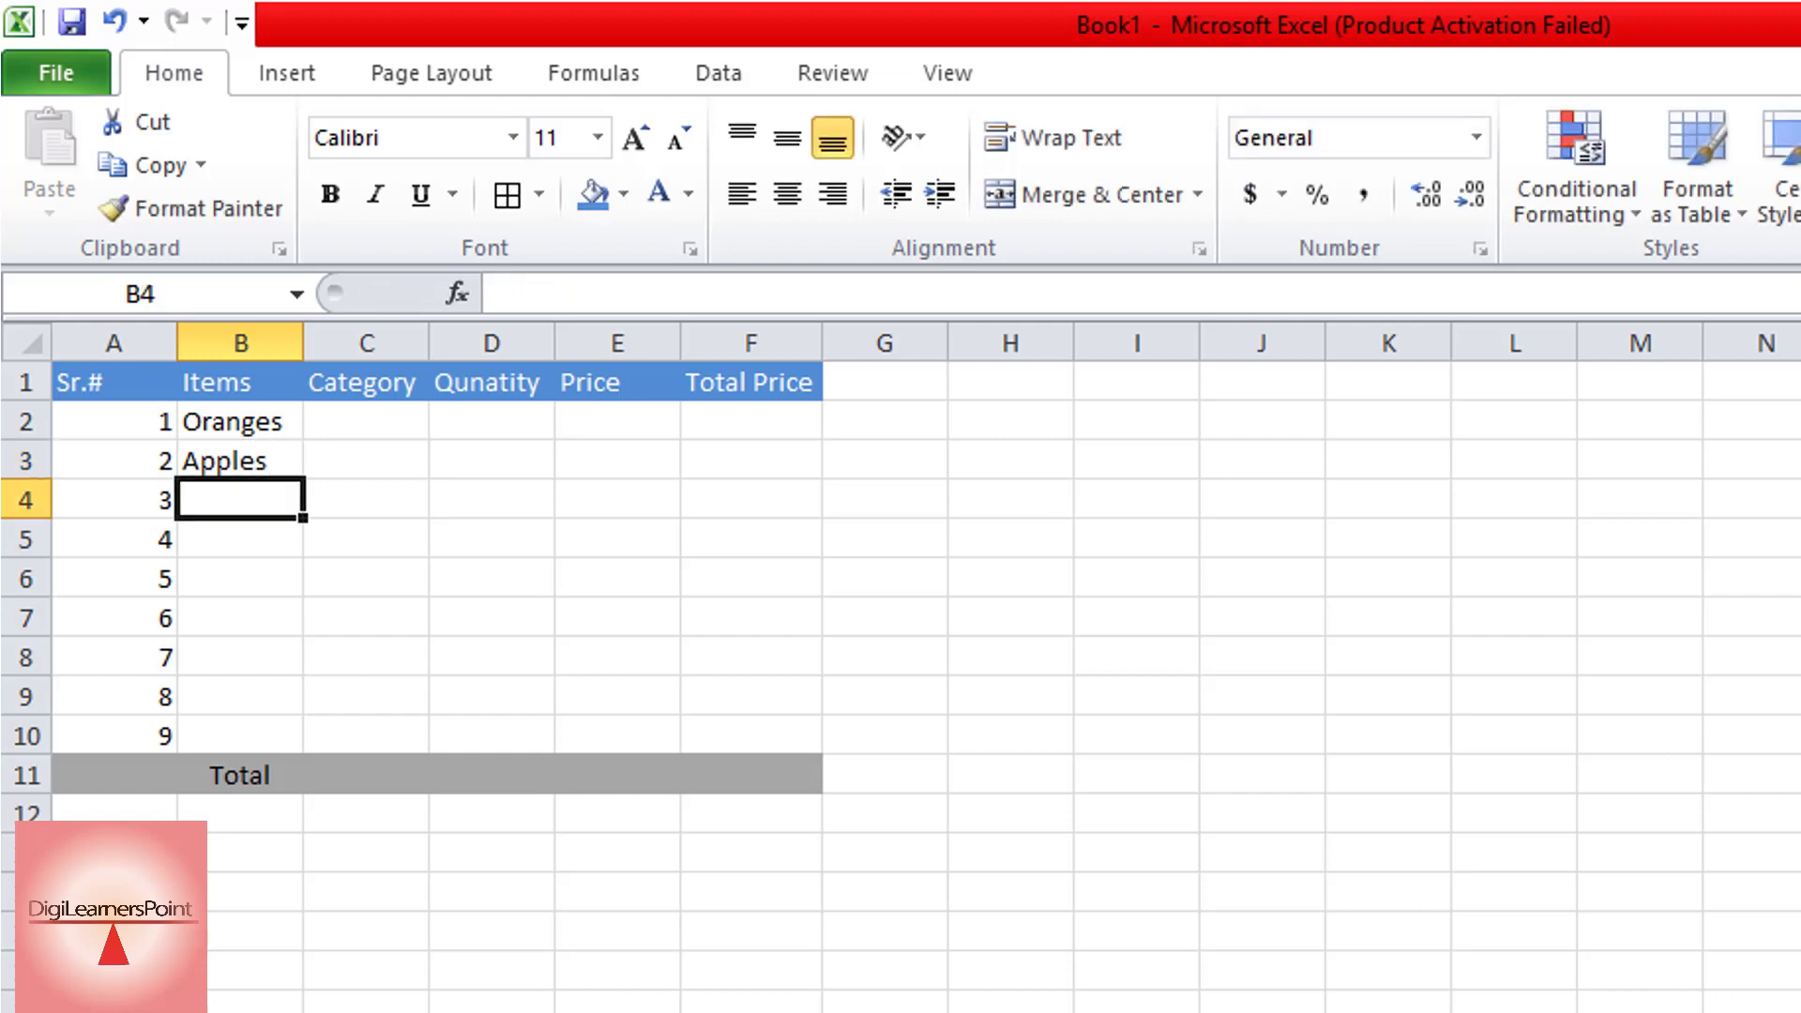
pyautogui.write('Tamatoes')
pyautogui.press('Return')
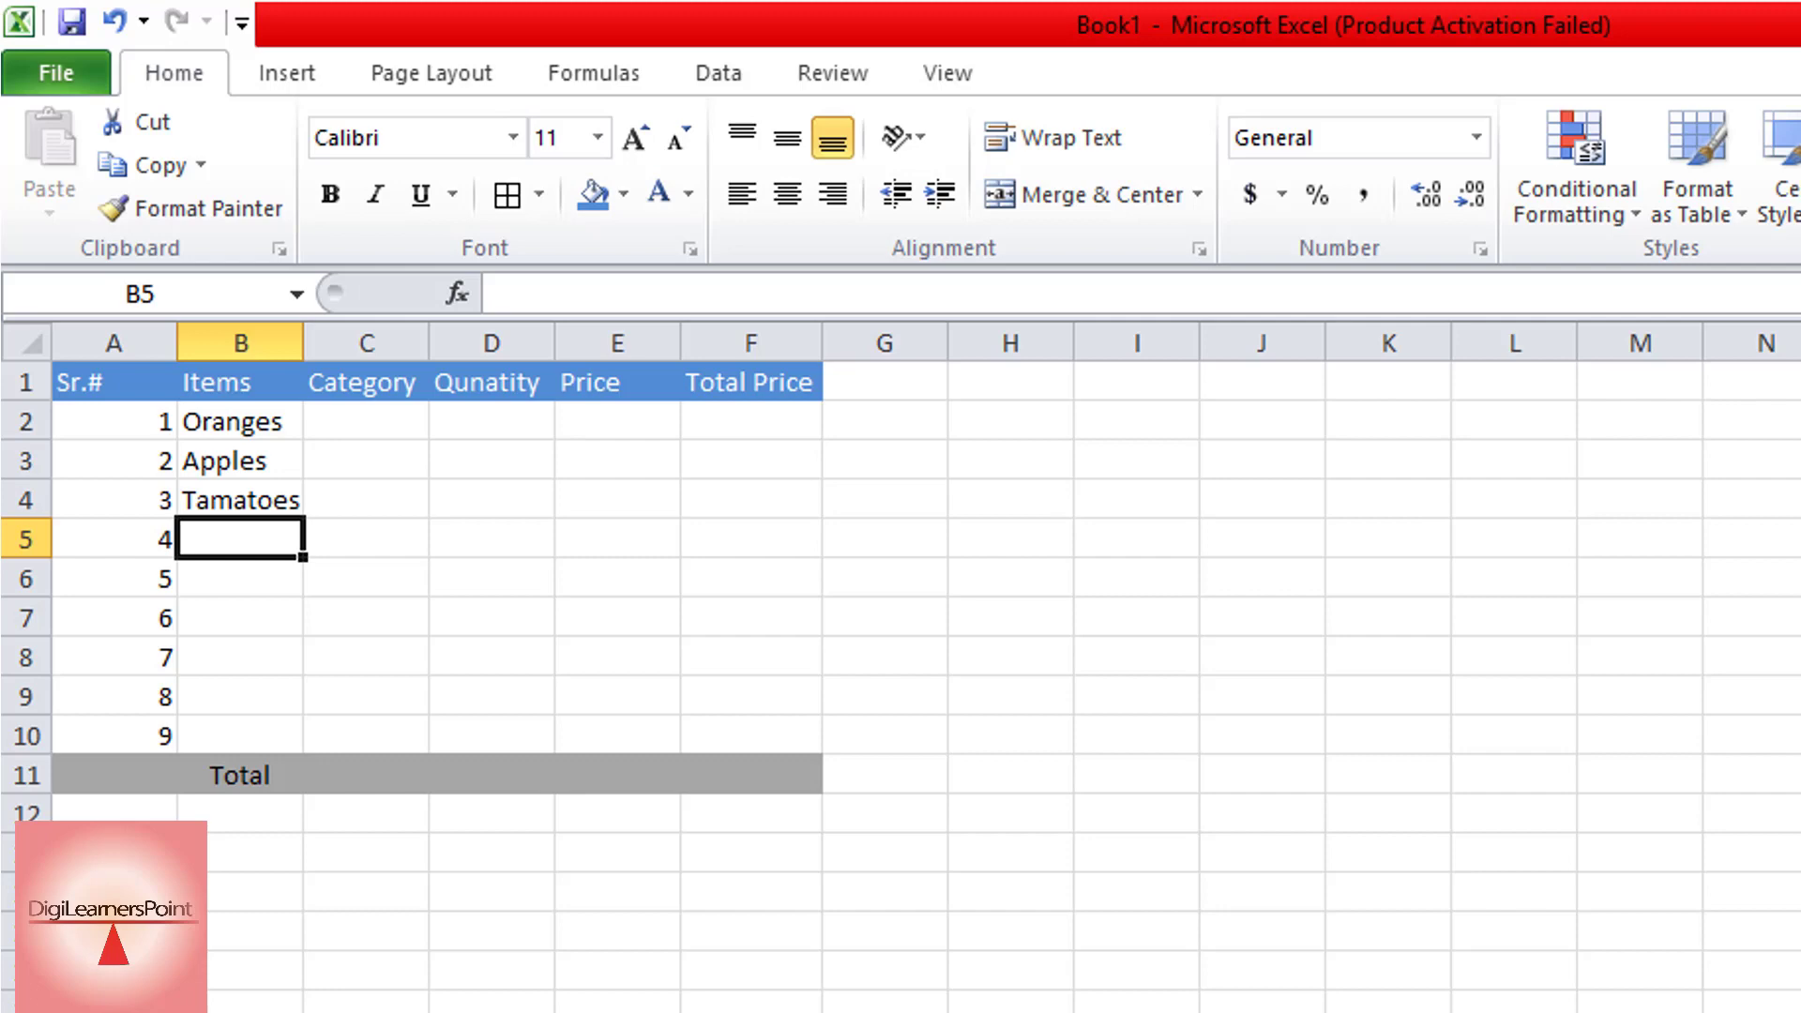
# Step: Enter Milk, Cheese and Eggs in B5:B7
pyautogui.hotkey('alt', 'Tab')
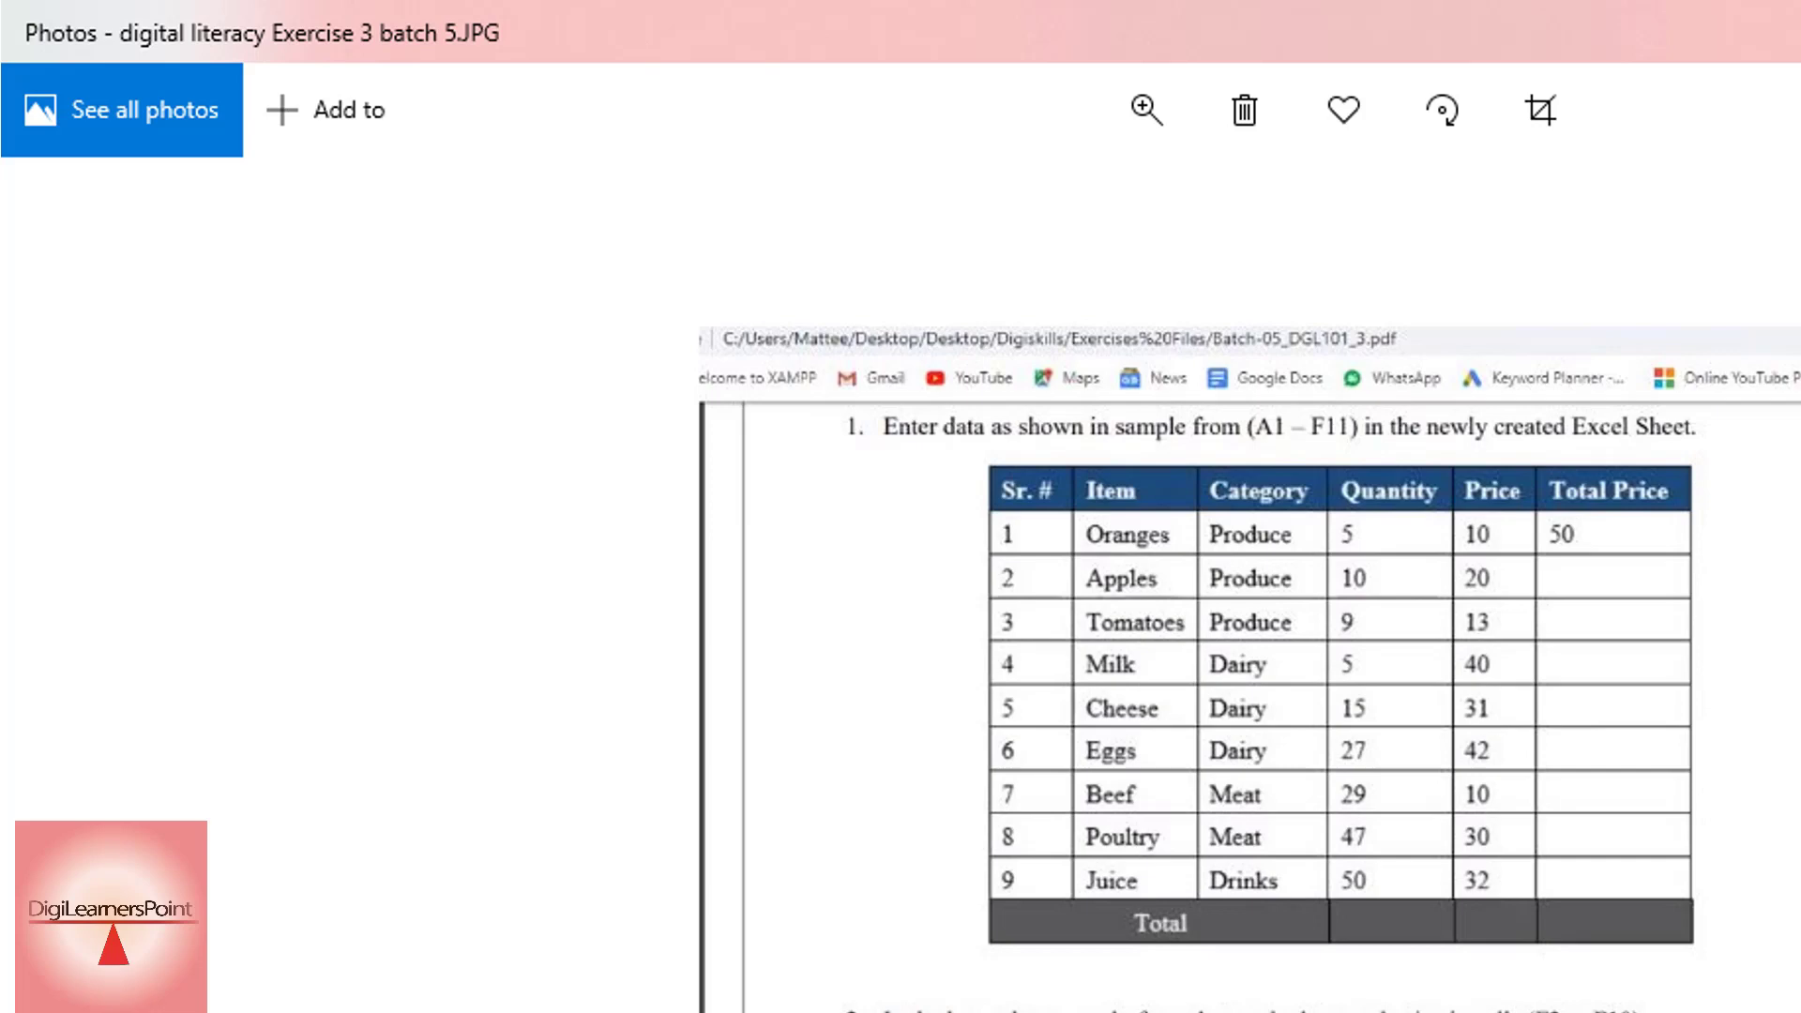
pyautogui.hotkey('alt', 'Tab')
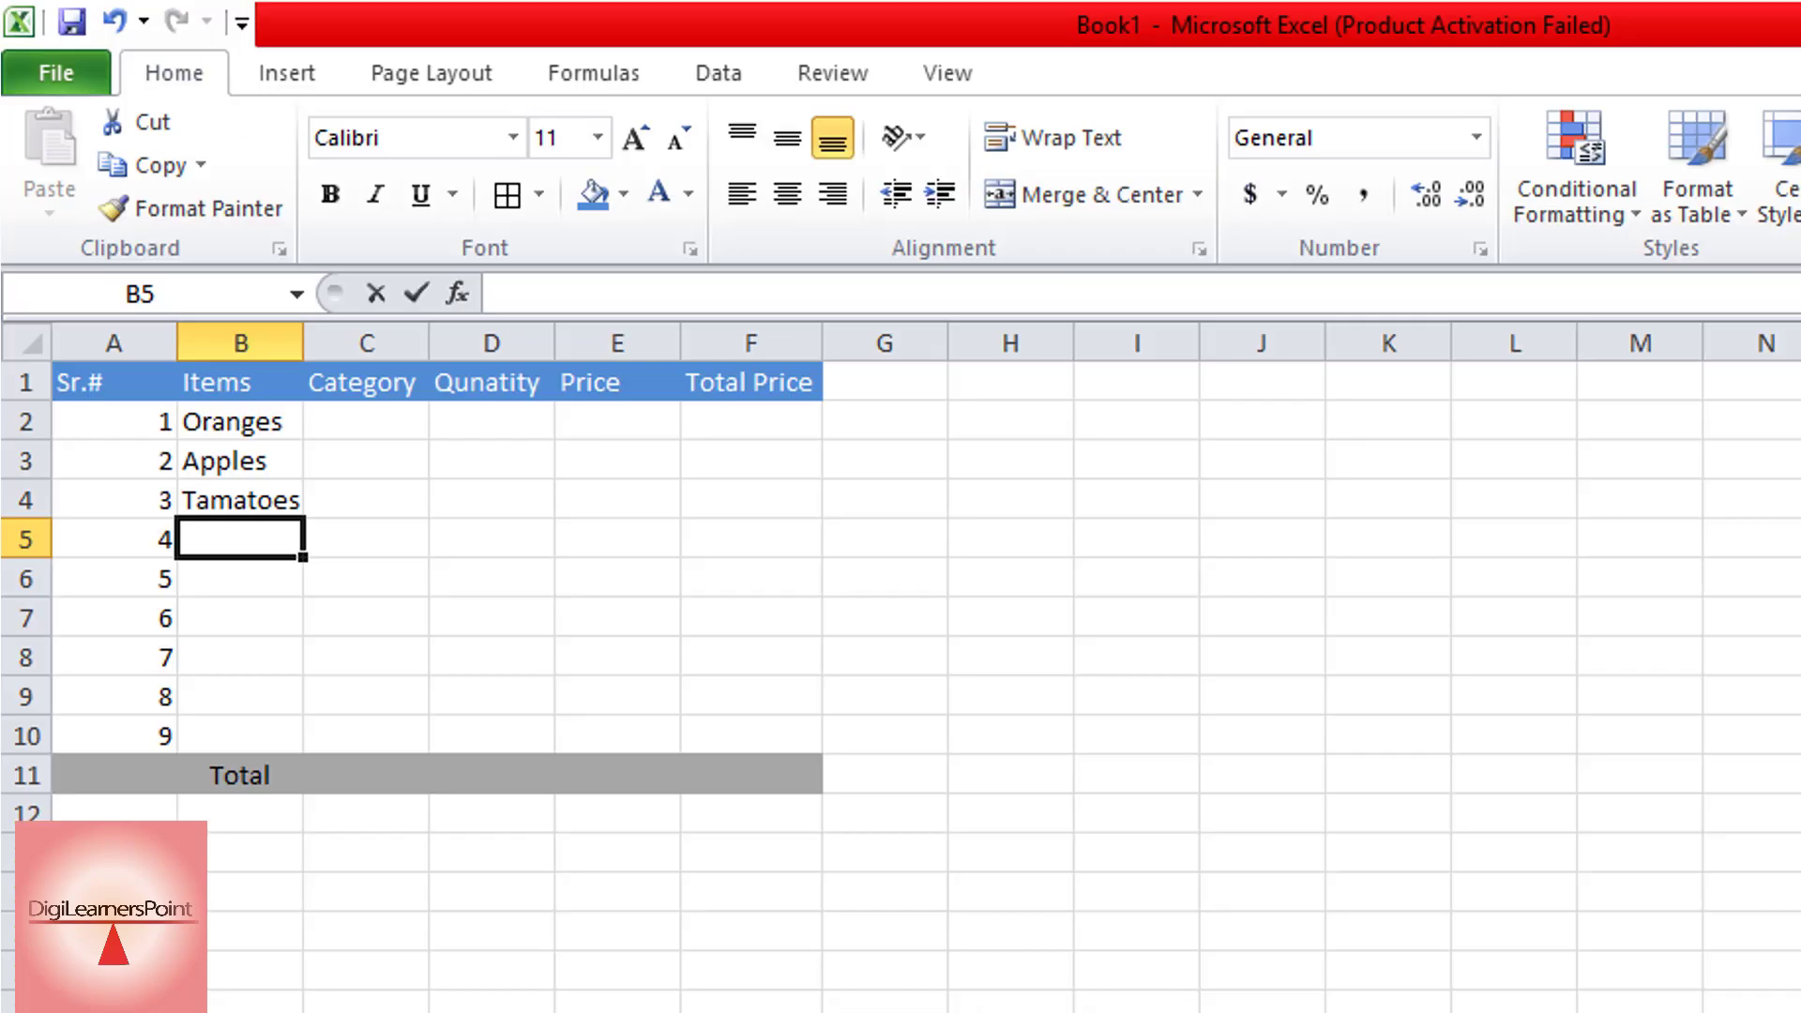
pyautogui.write('Milk')
pyautogui.press('Return')
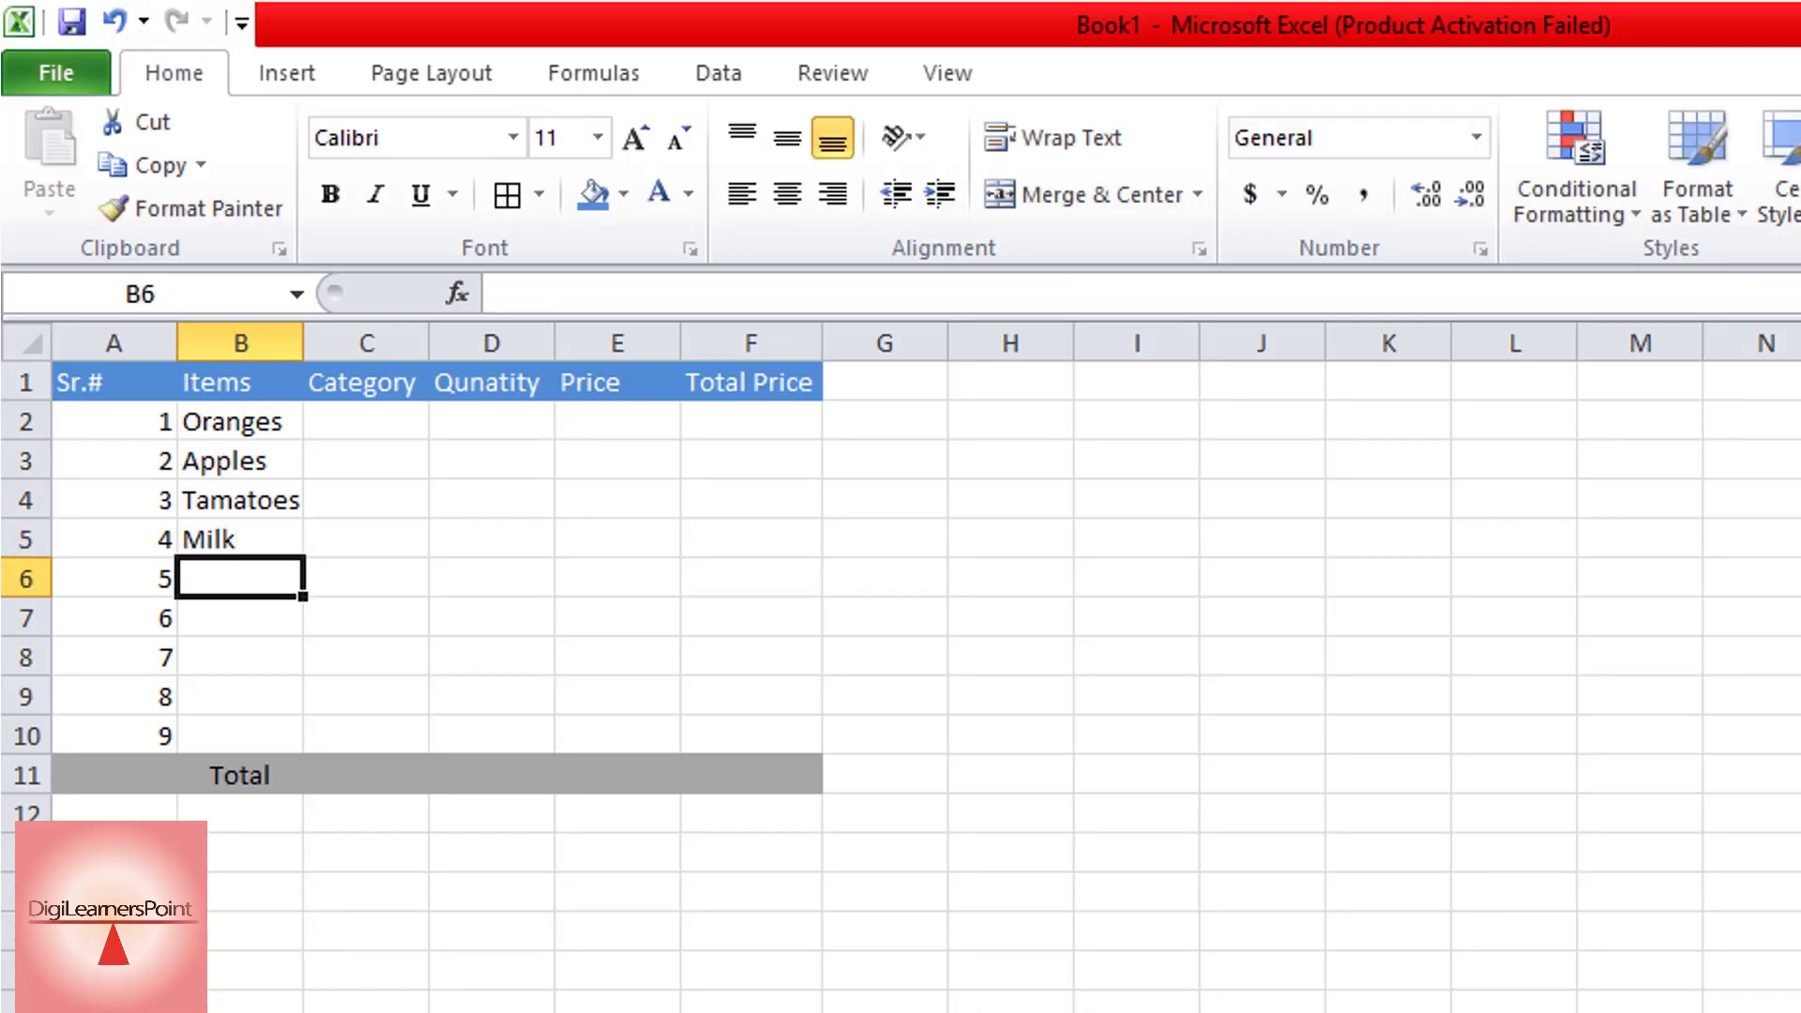
pyautogui.write('Cheese')
pyautogui.press('Return')
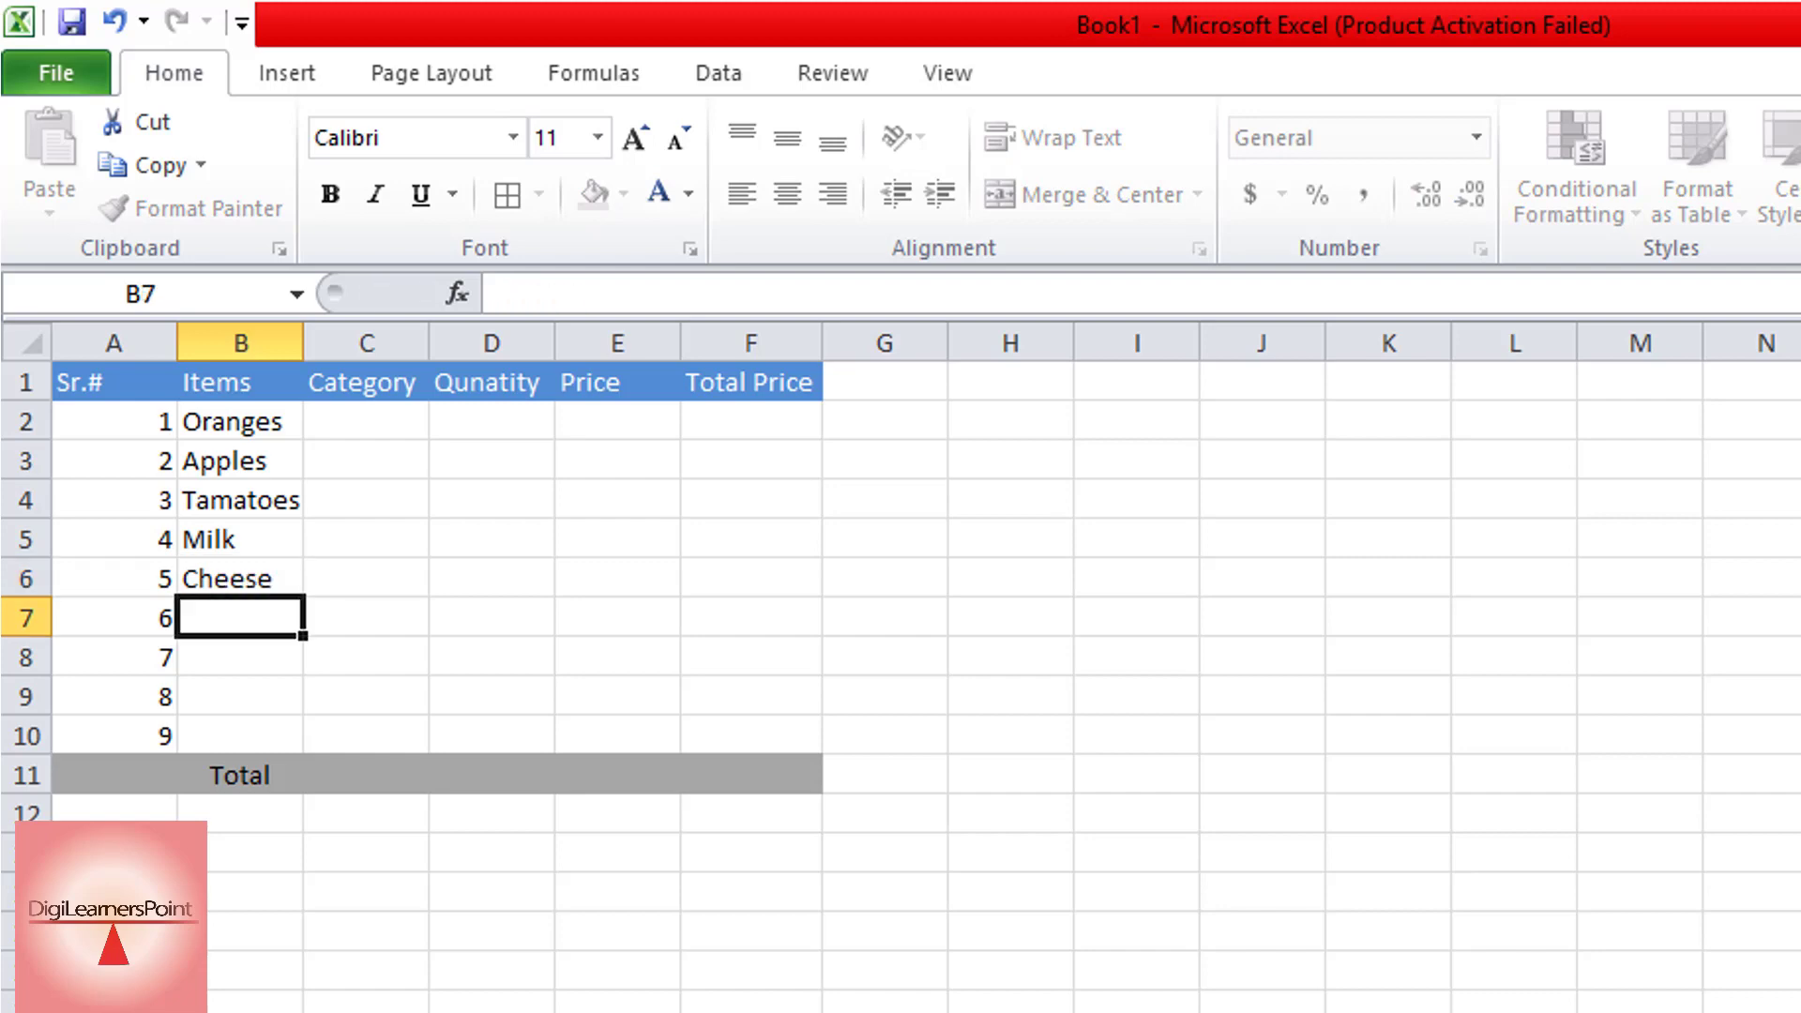
pyautogui.write('Eggs')
pyautogui.press('Return')
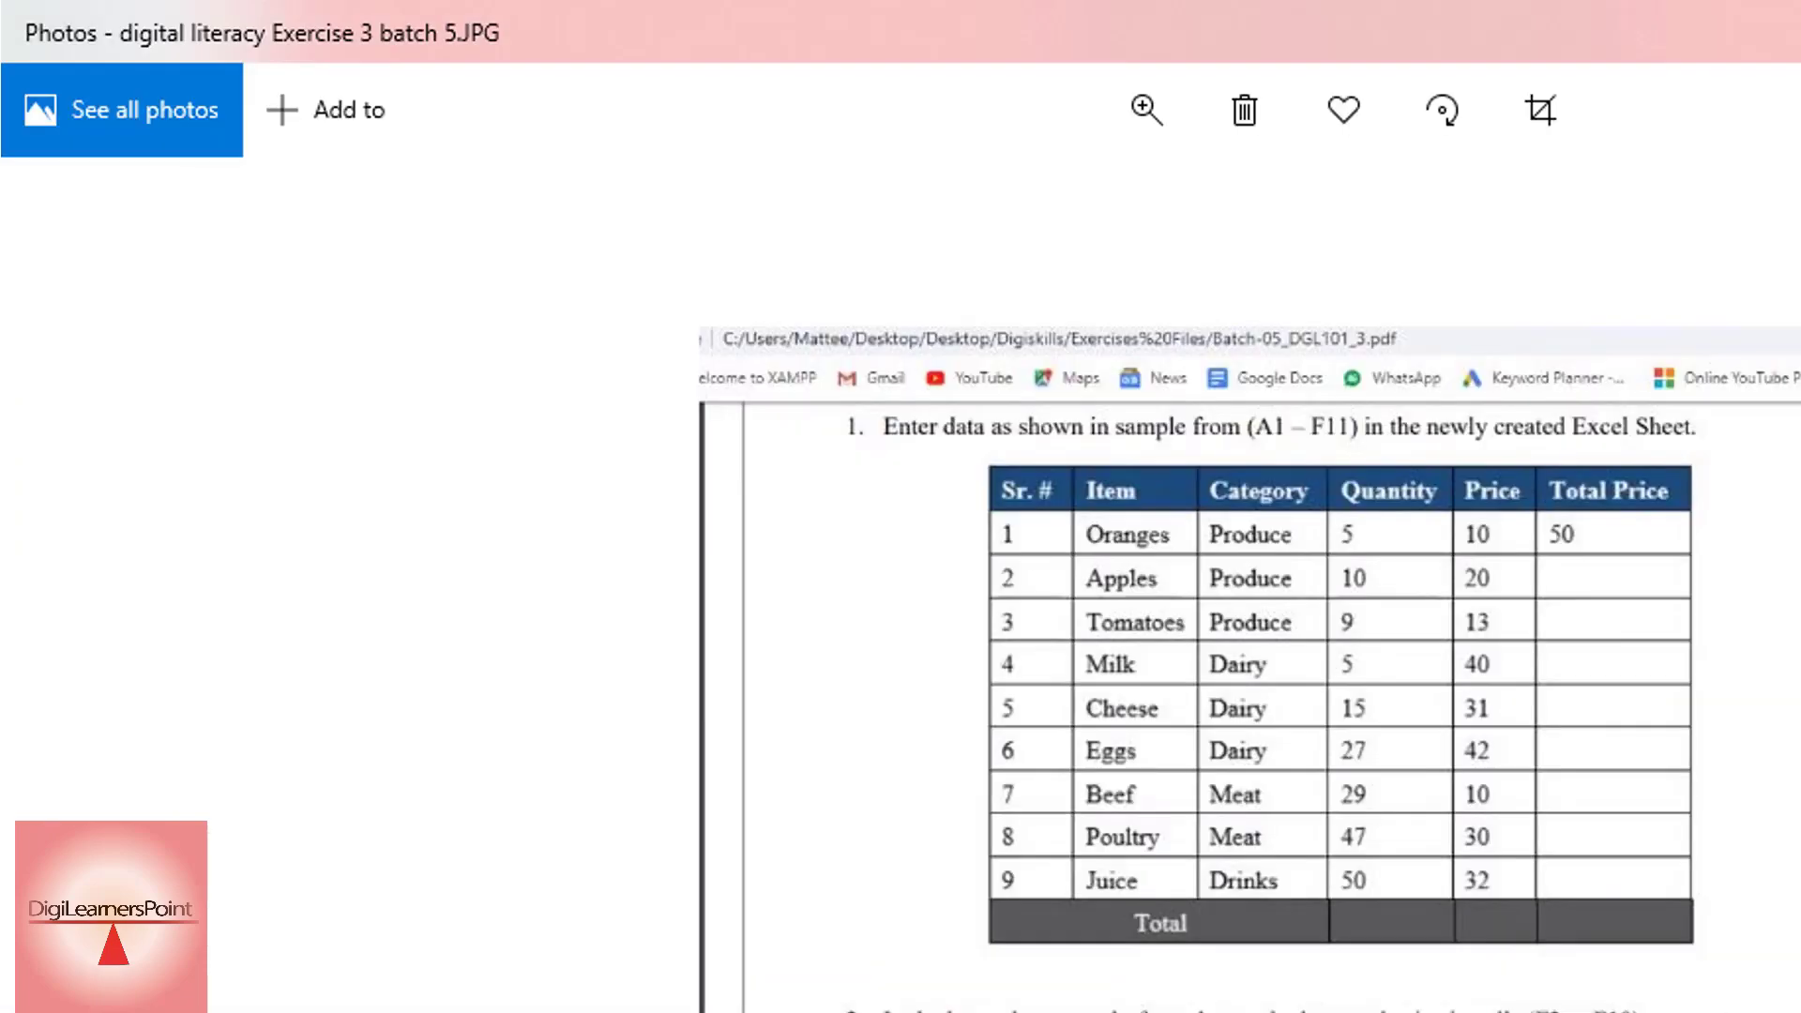
# Step: Enter Beef, Poultry and Juice in B8:B10
pyautogui.click(807, 987)
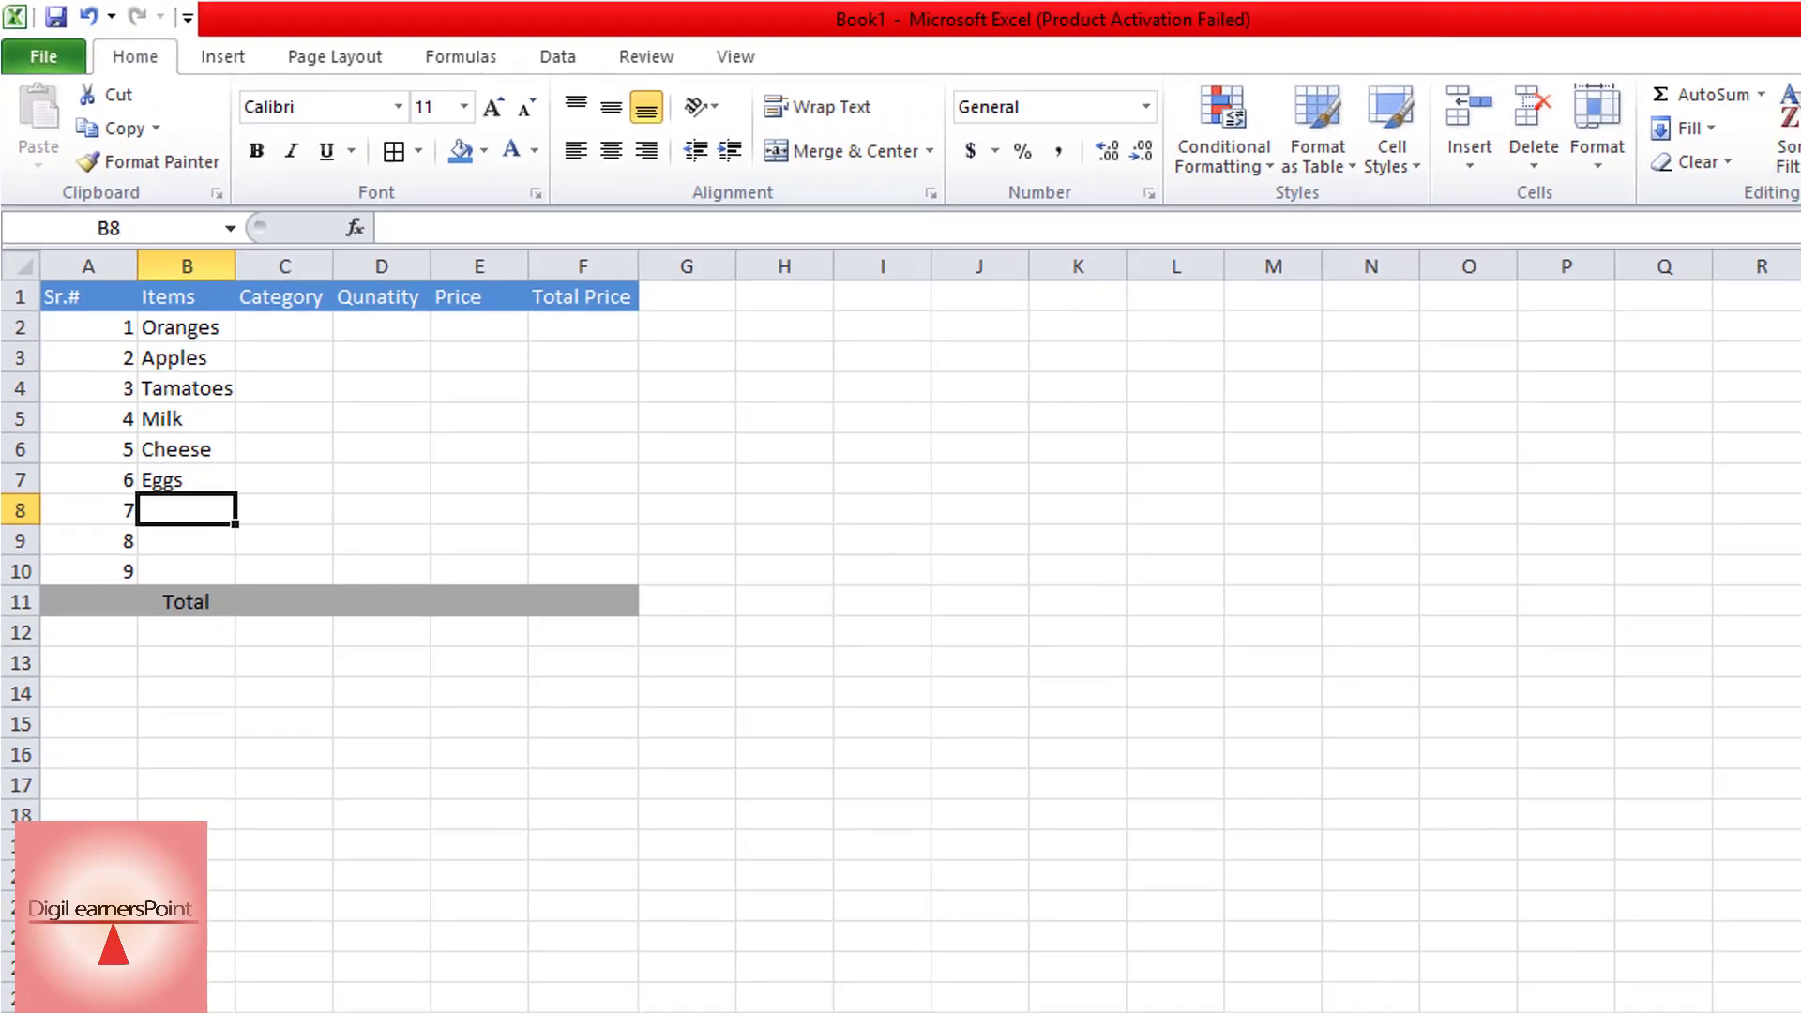
pyautogui.write('Beef')
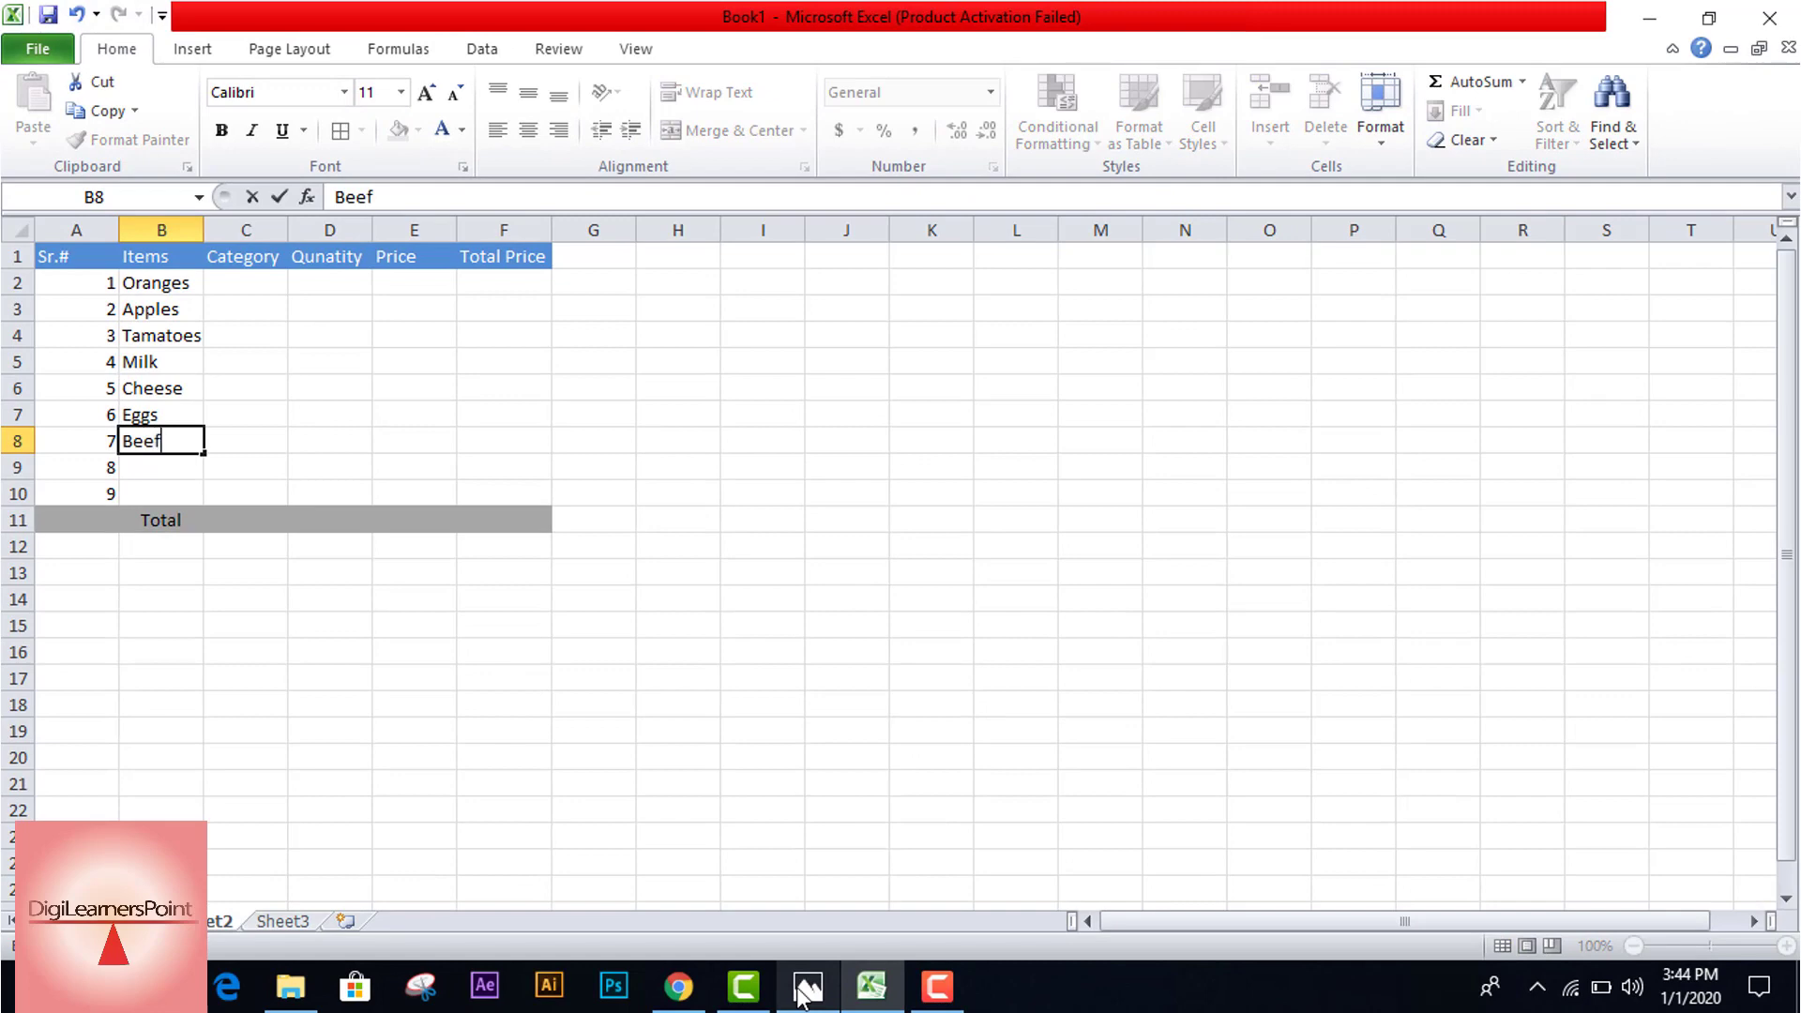
pyautogui.press('Return')
pyautogui.write('Pou')
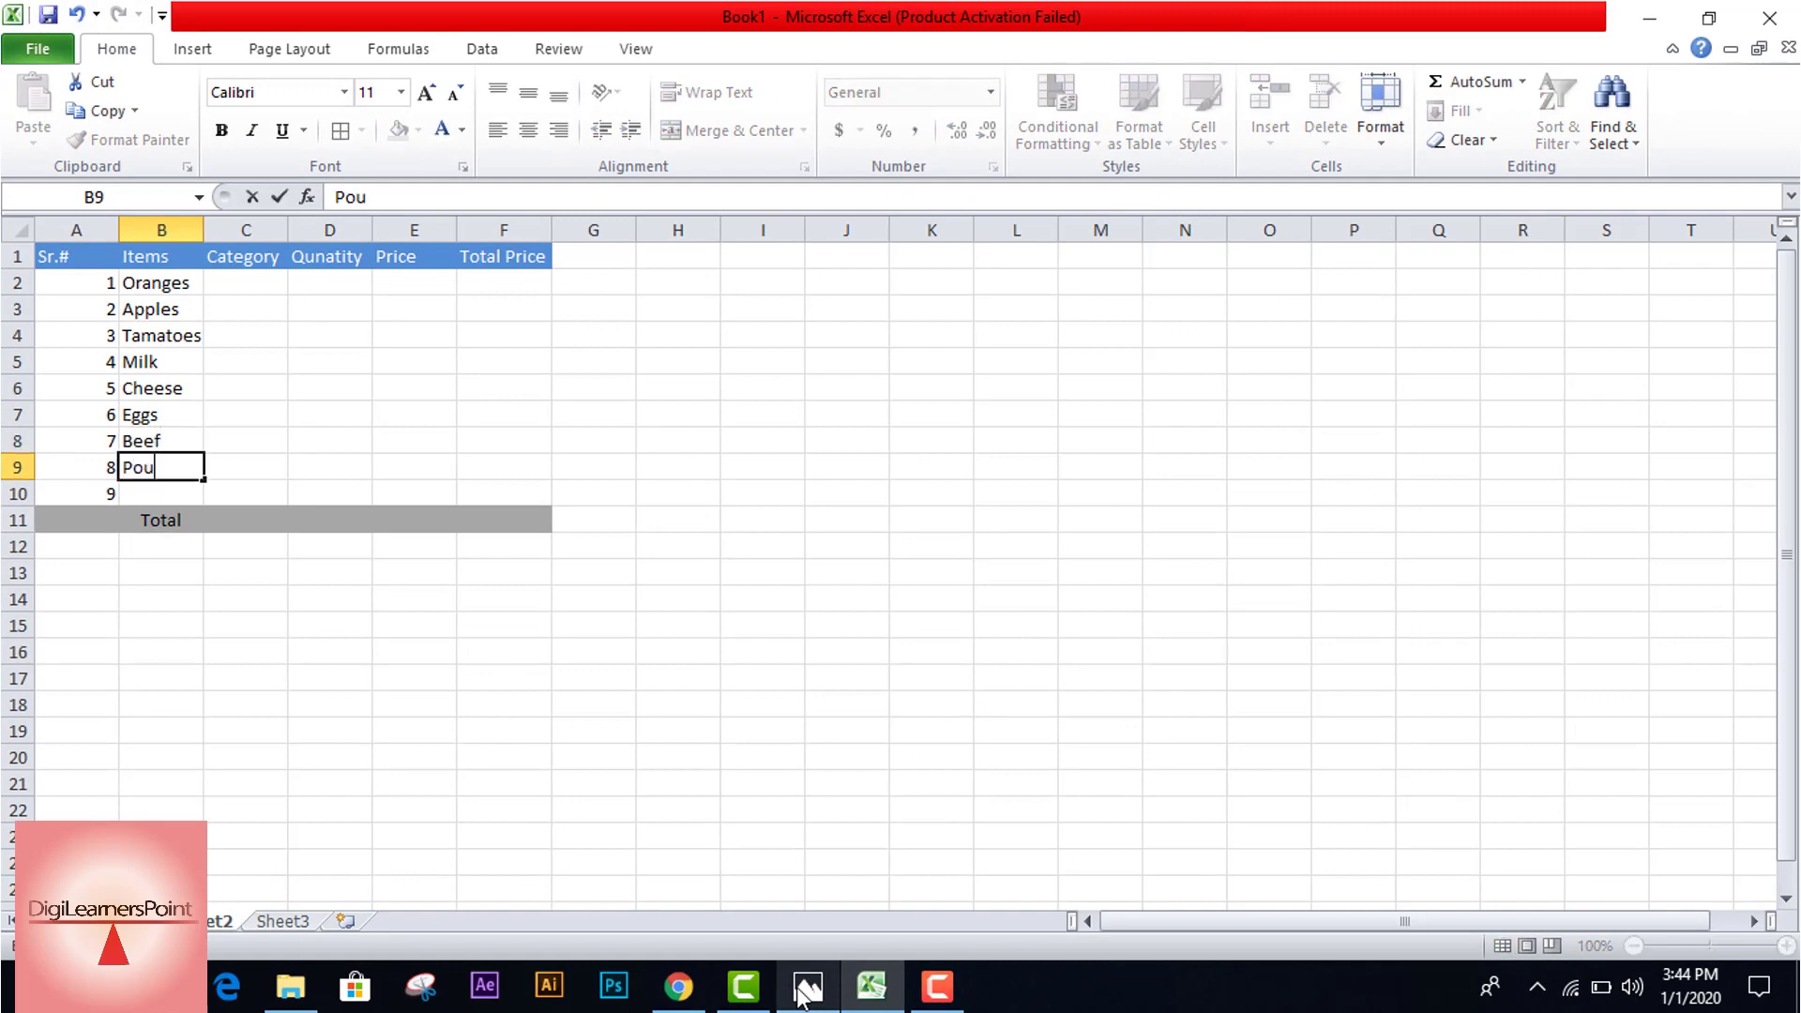
pyautogui.write('ltry')
pyautogui.press('Return')
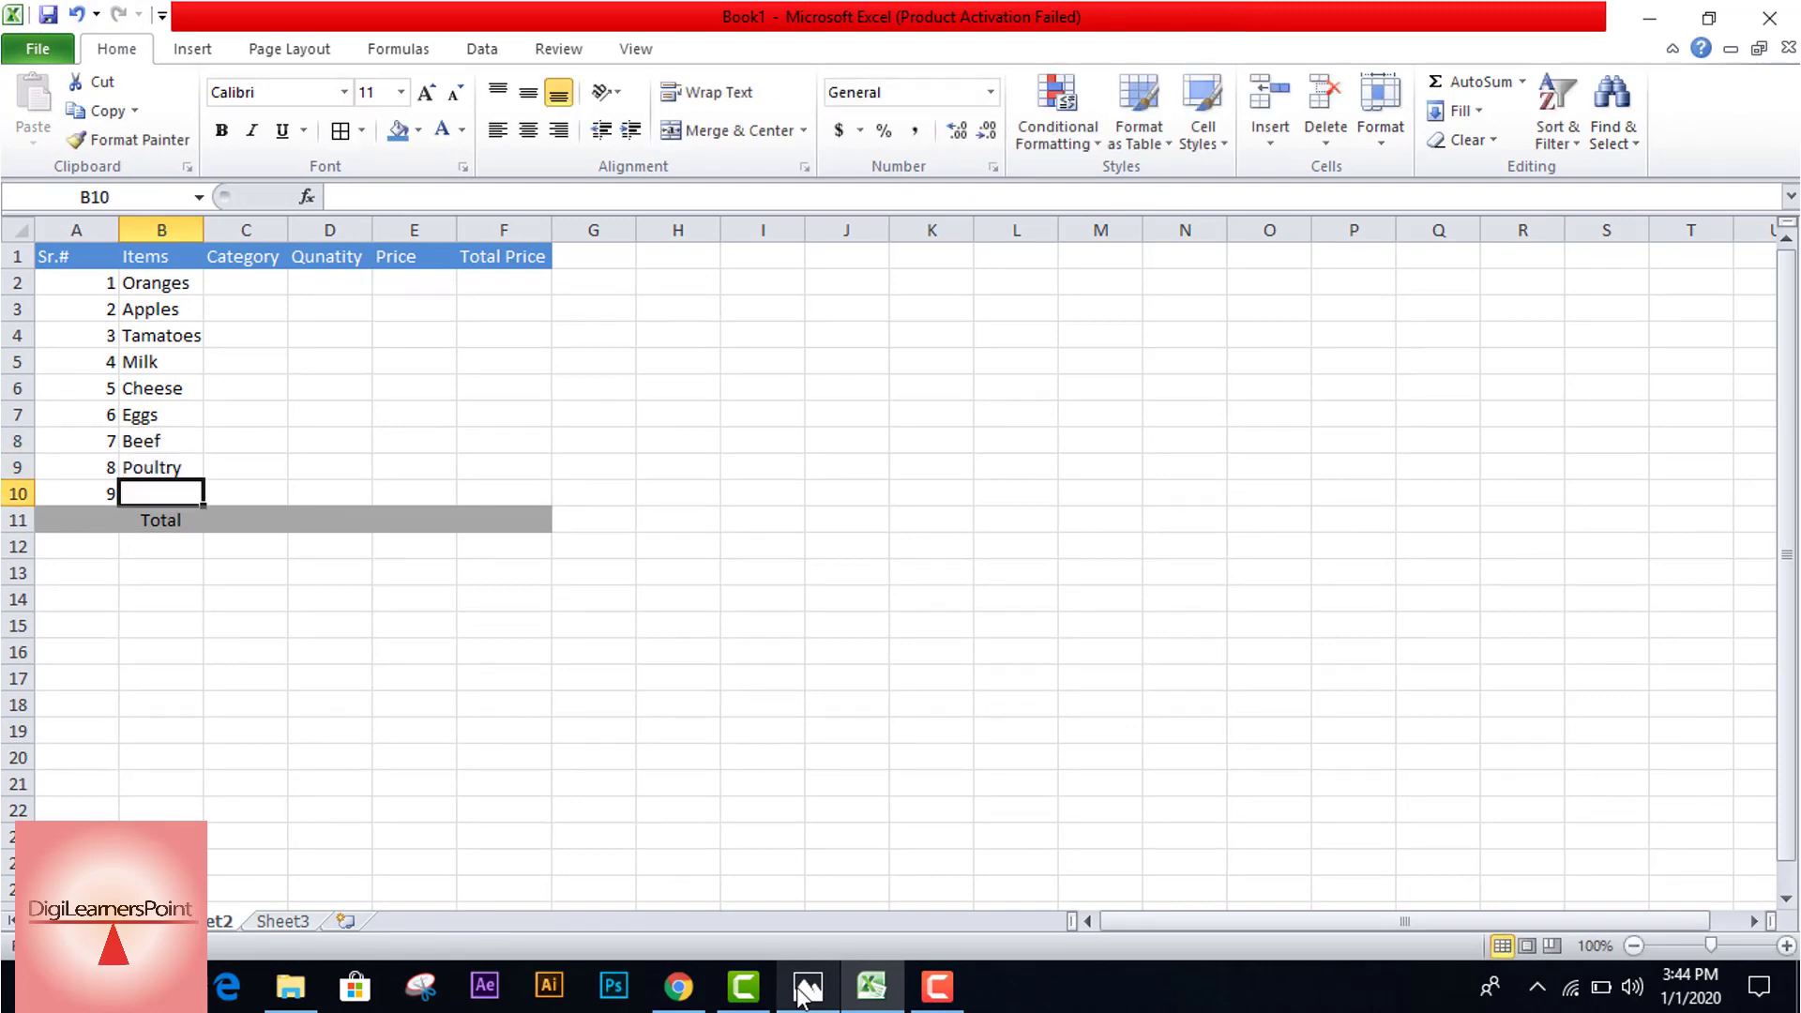
pyautogui.write('Juice')
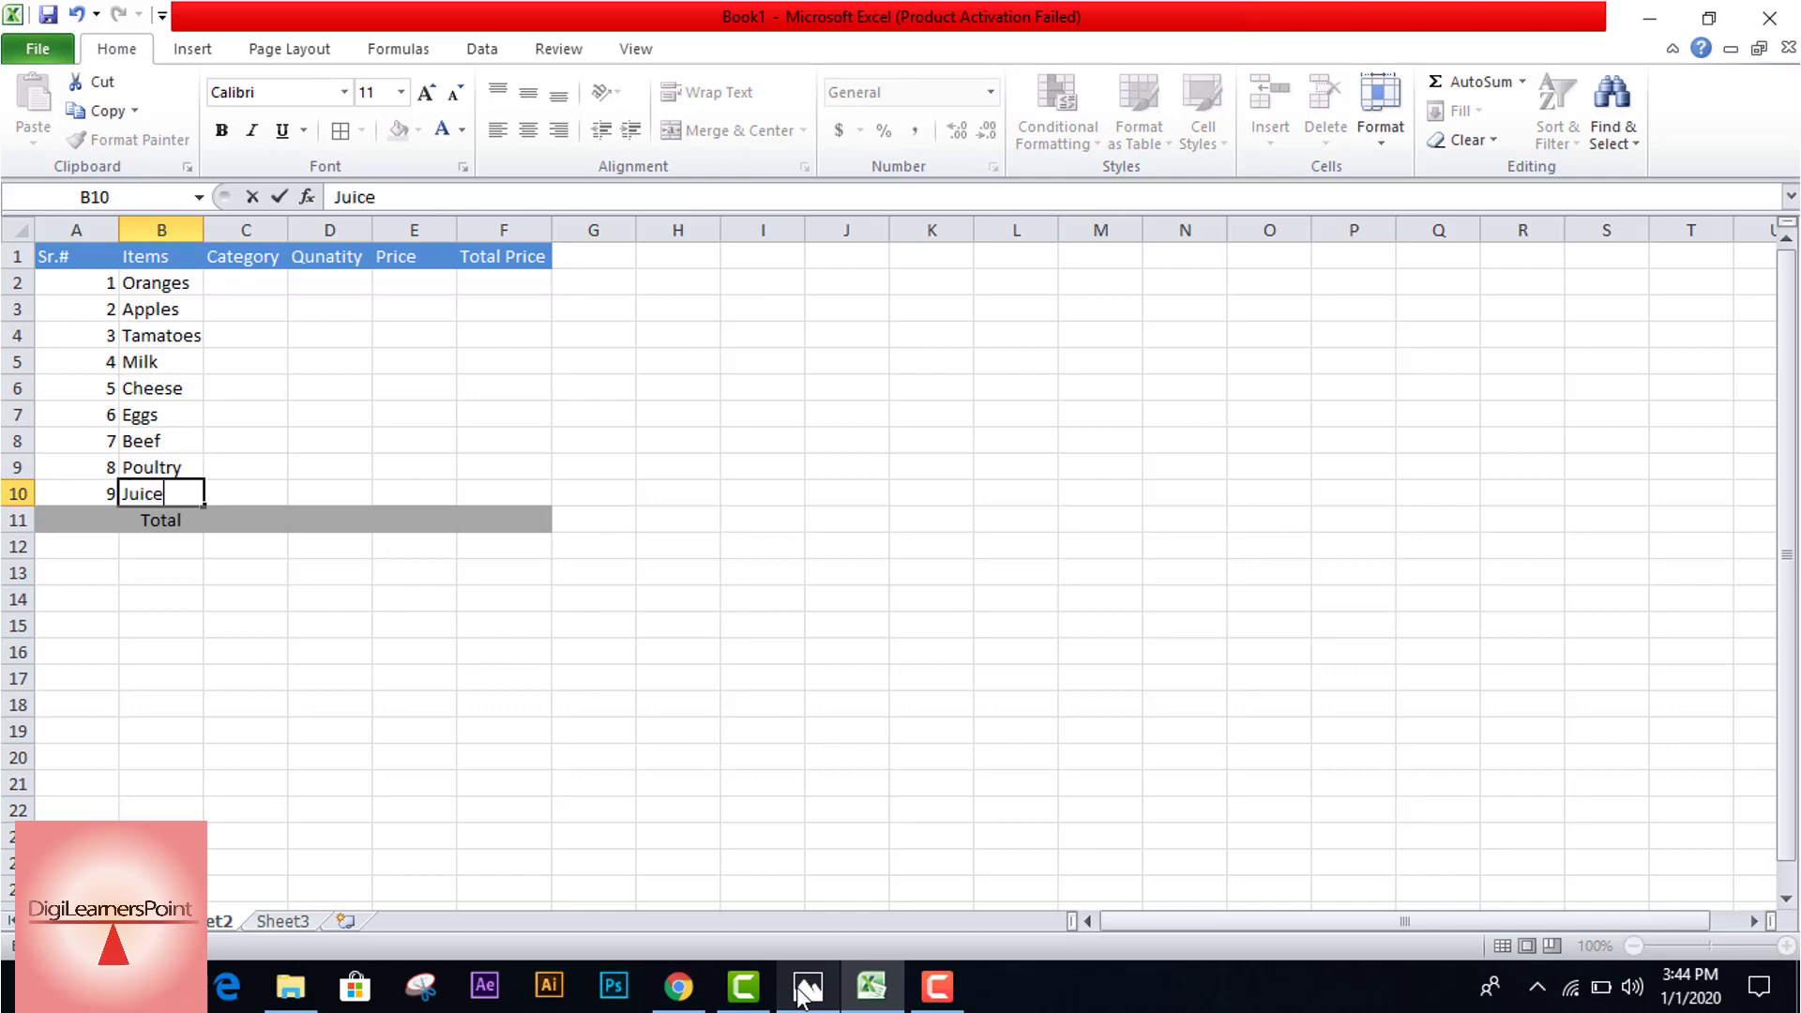
pyautogui.click(249, 281)
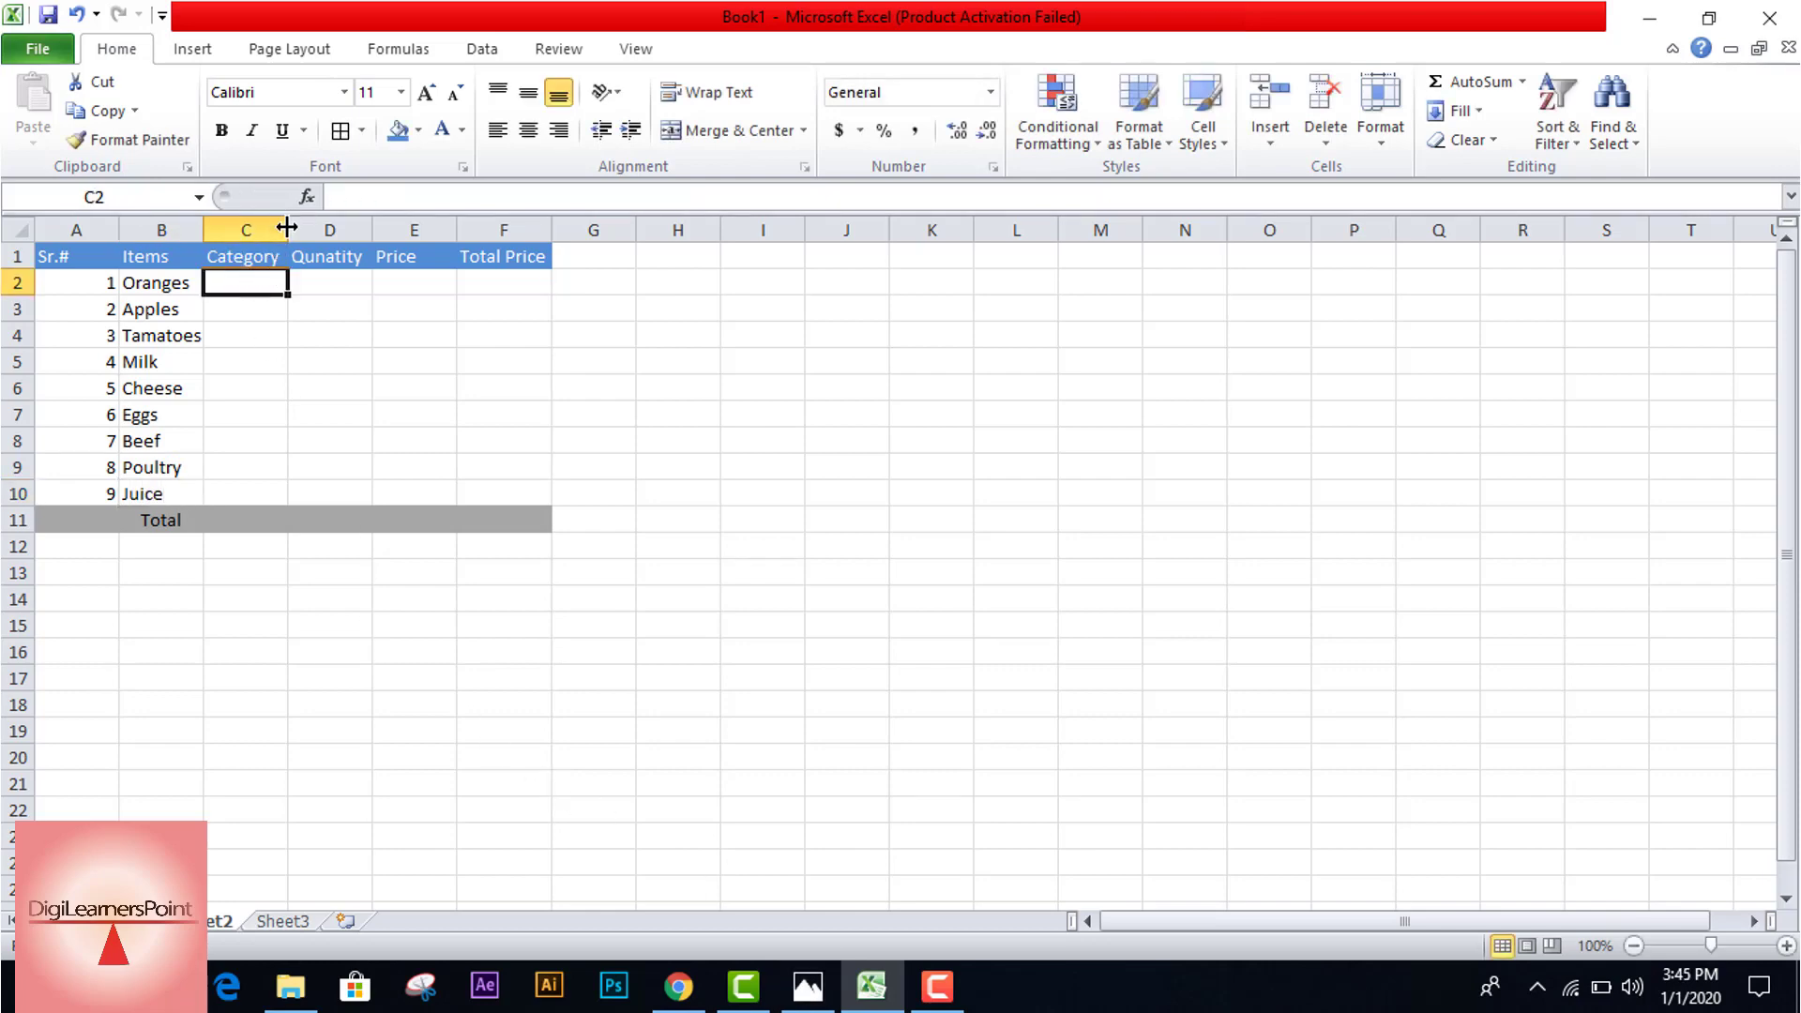
# Step: Widen column C and fill C2:C4 with Produce
pyautogui.moveTo(289, 228); pyautogui.dragTo(314, 224)
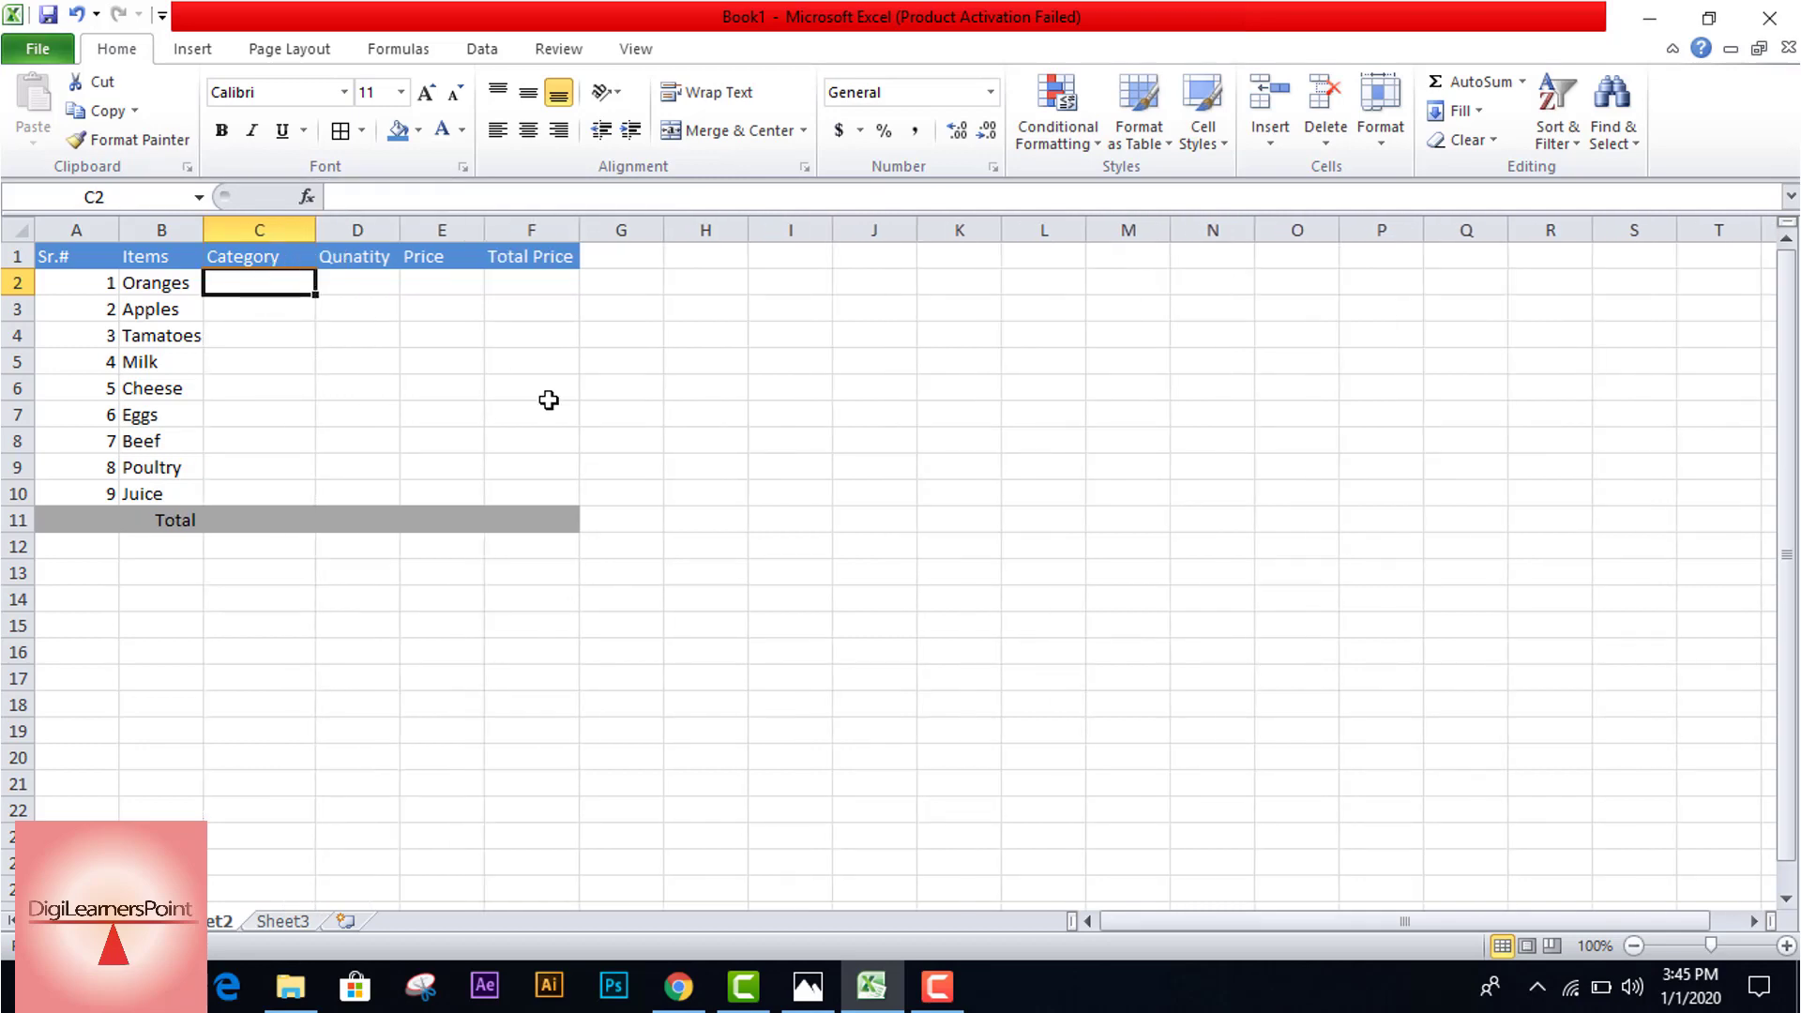
pyautogui.write('Produ')
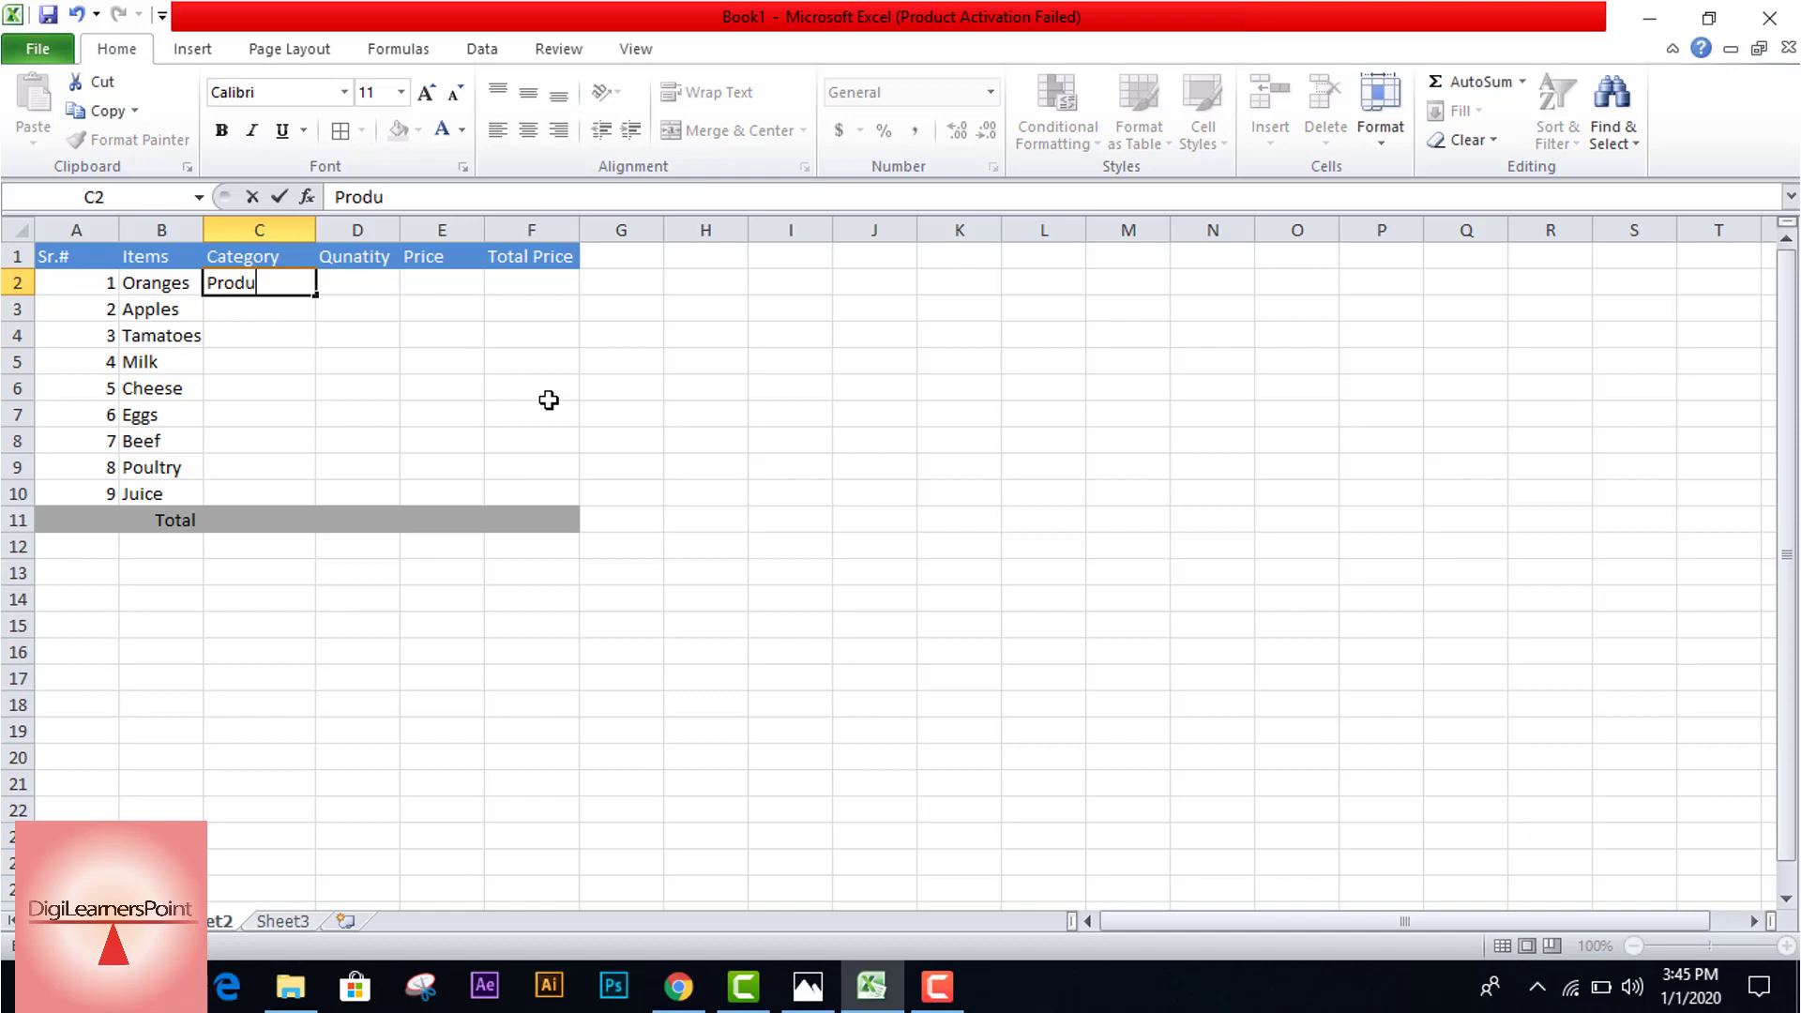
pyautogui.write('ce')
pyautogui.click(342, 370)
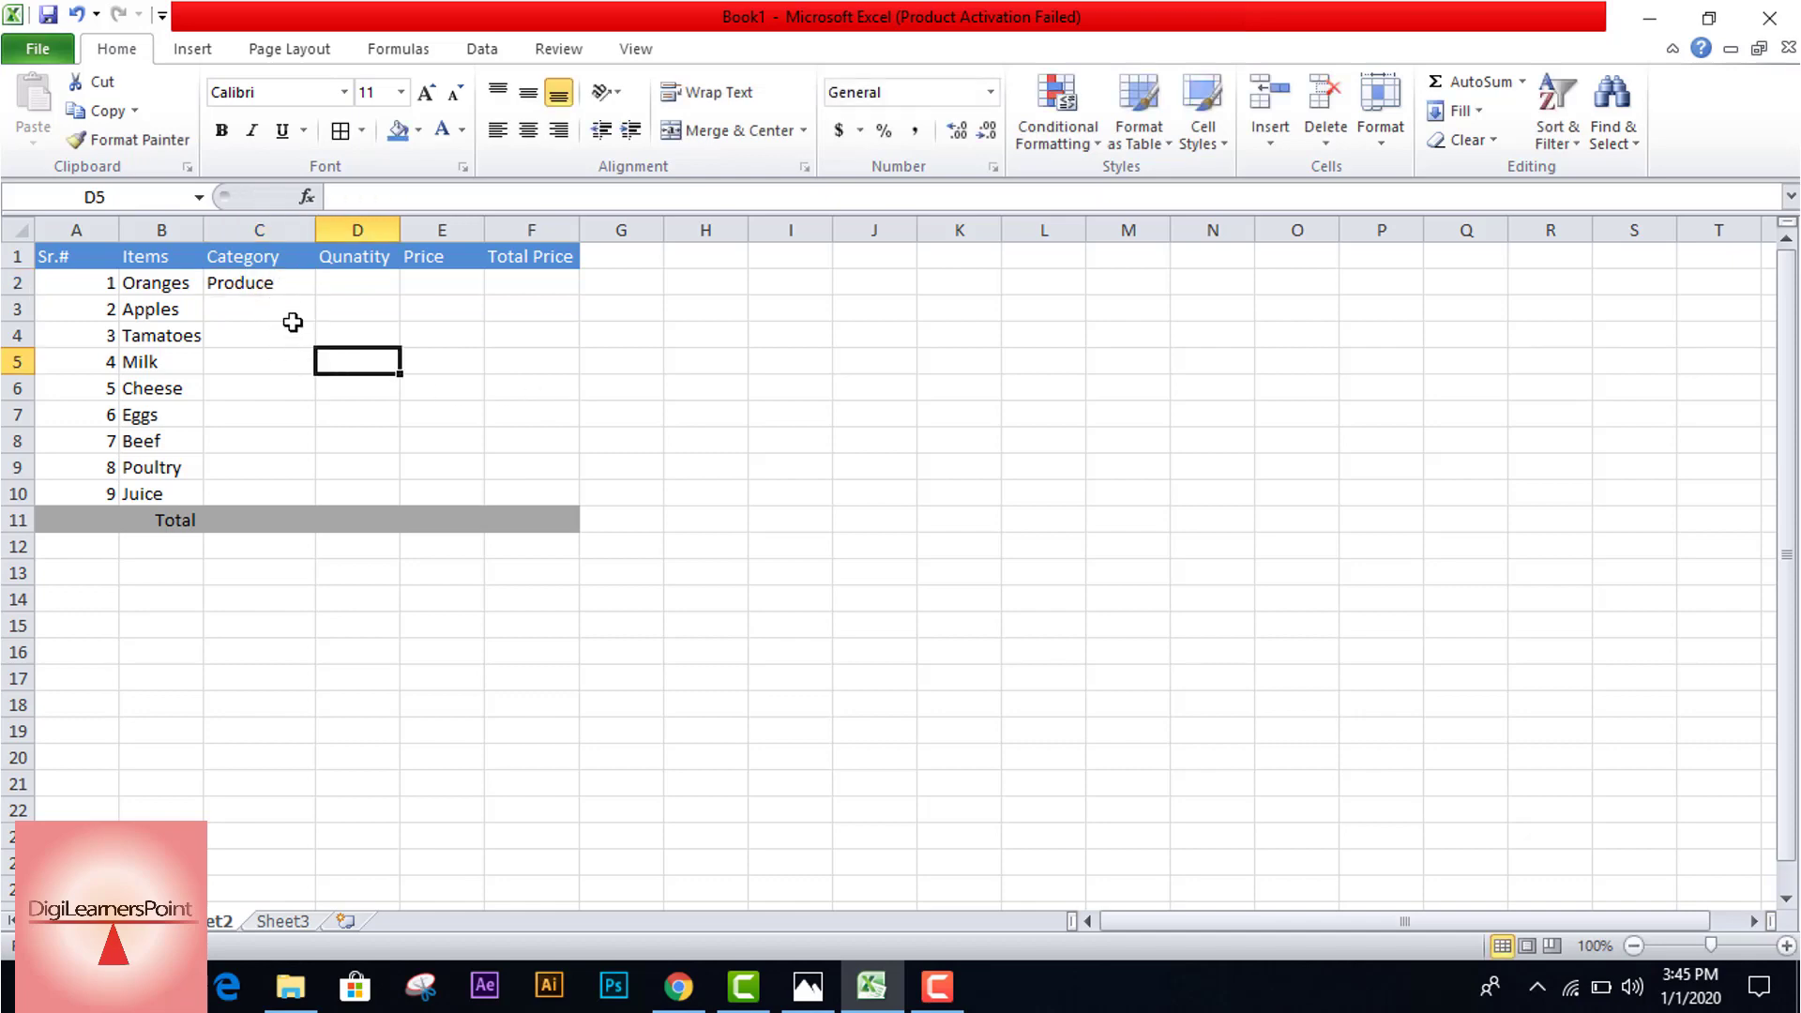
pyautogui.click(256, 283)
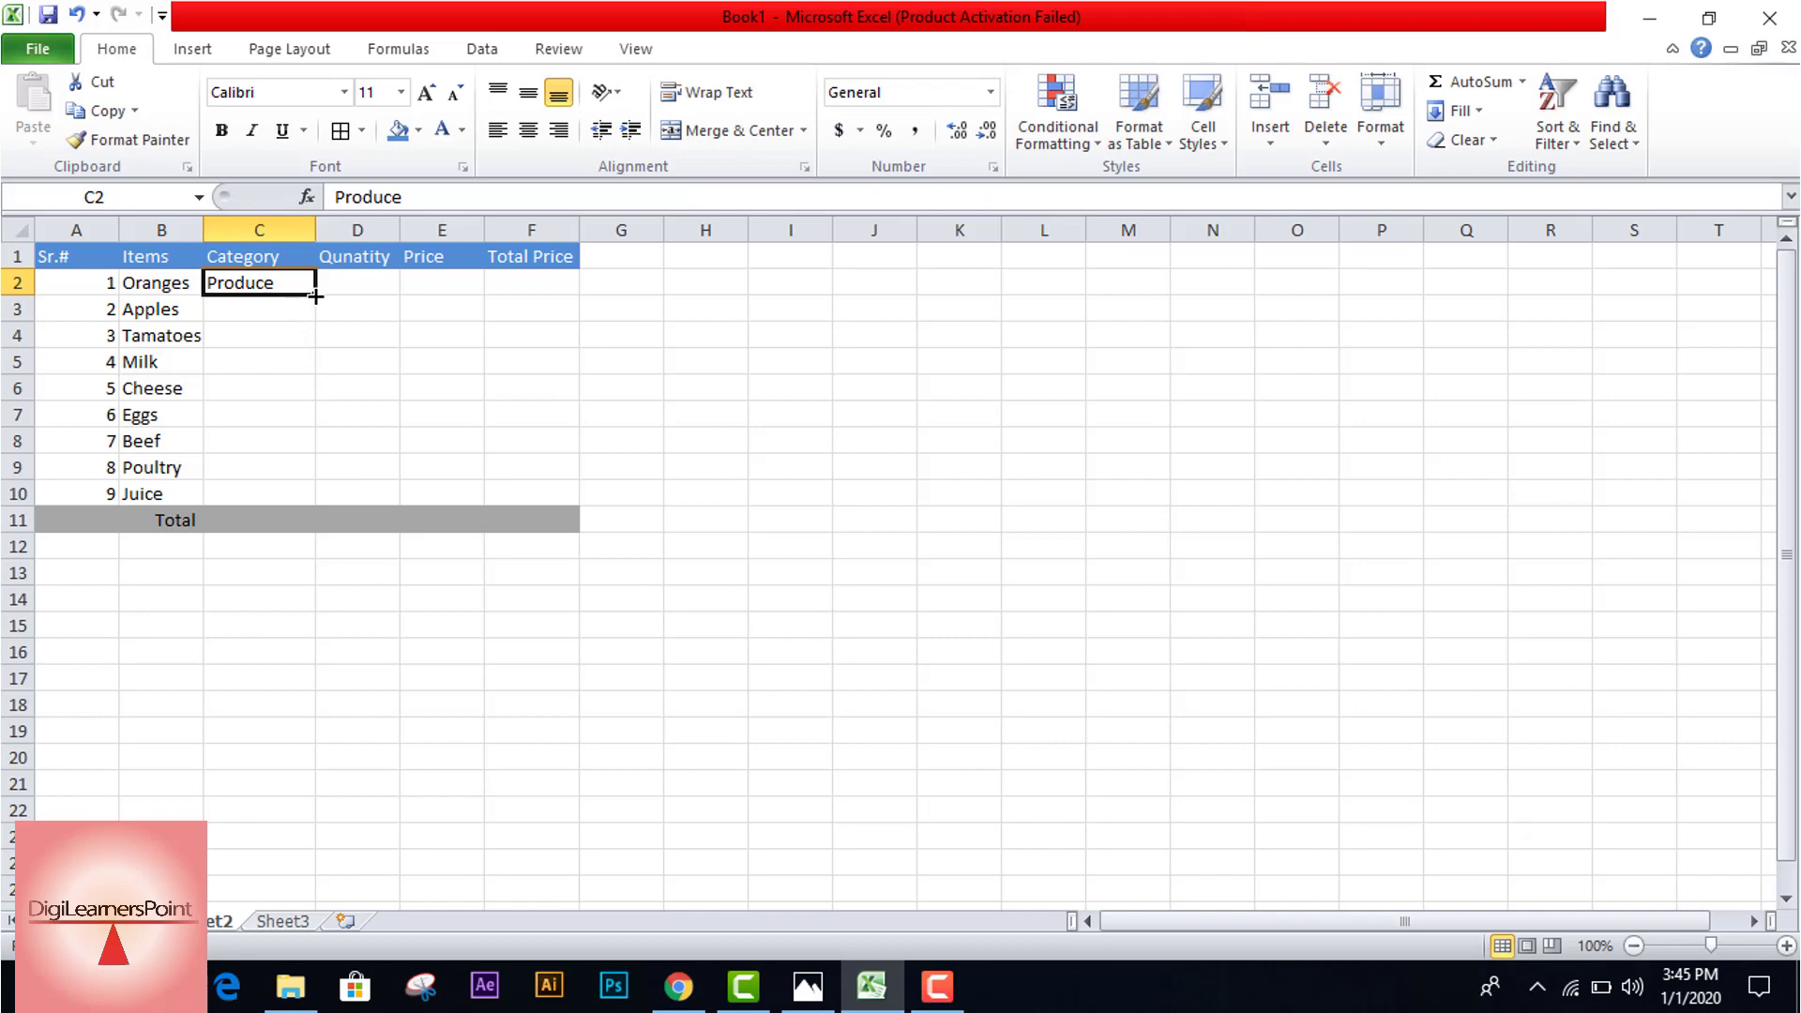
pyautogui.moveTo(315, 296); pyautogui.dragTo(309, 343)
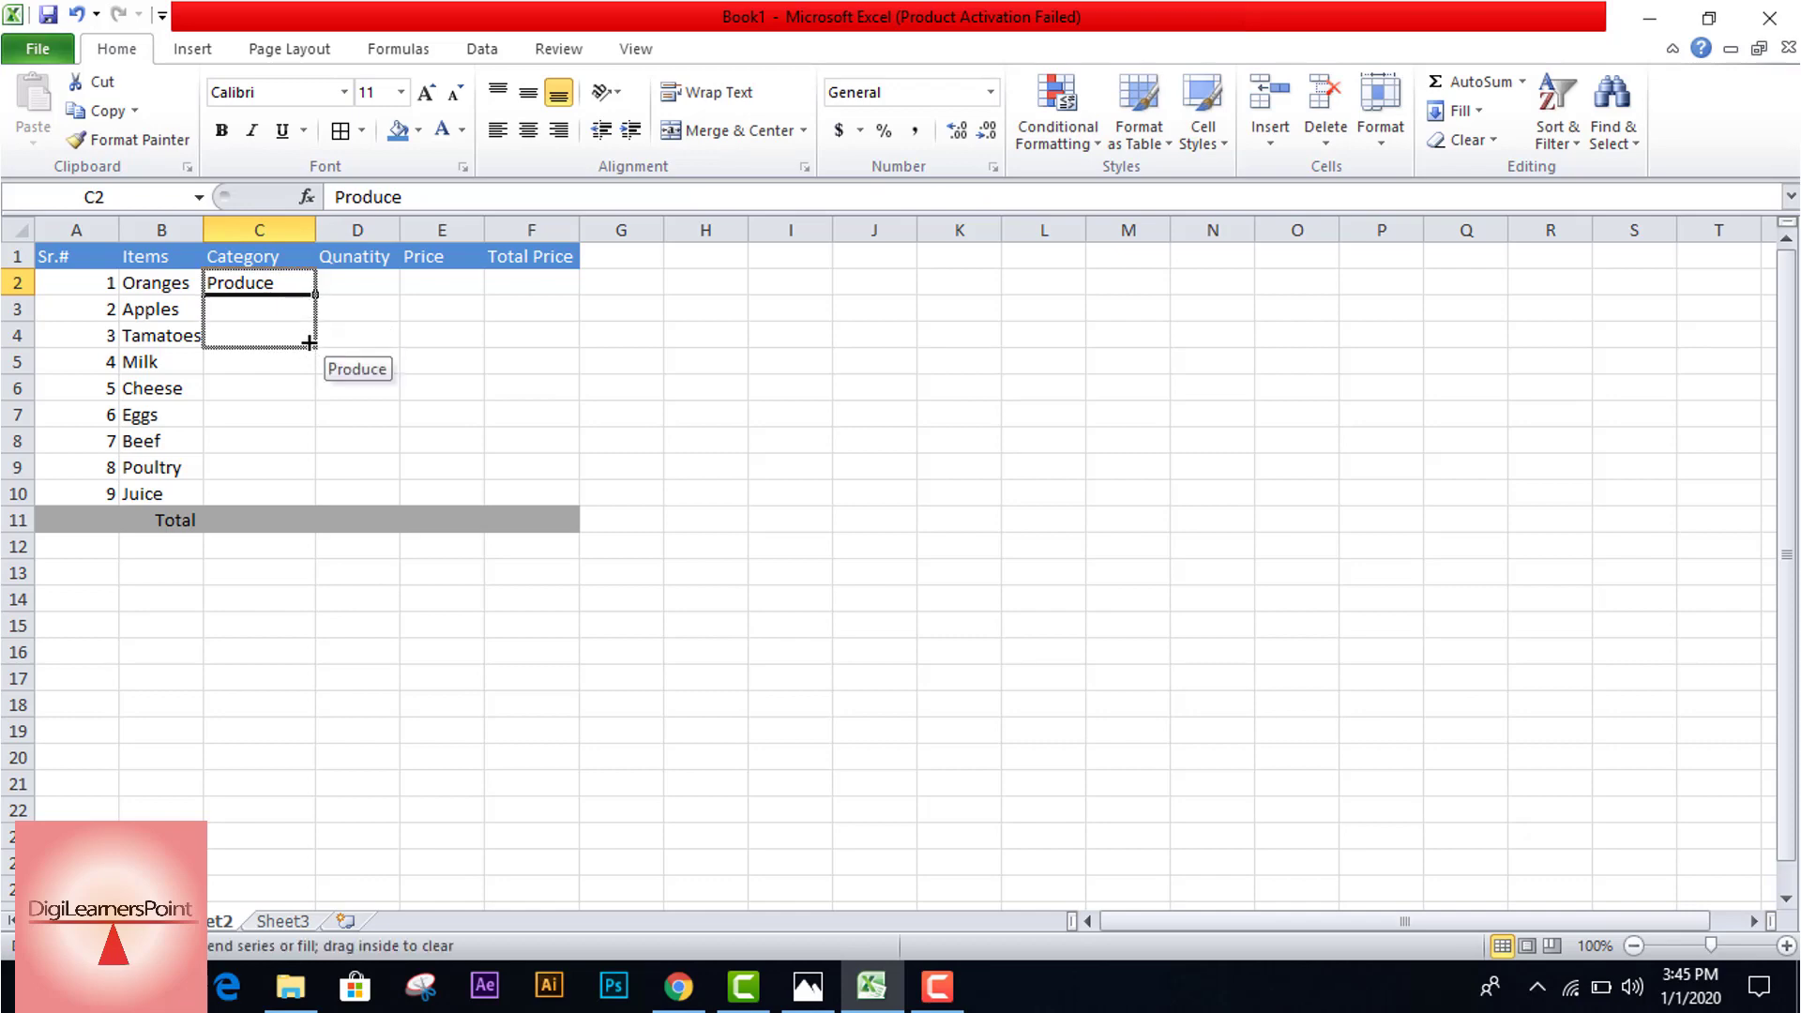
pyautogui.moveTo(309, 343); pyautogui.dragTo(309, 343)
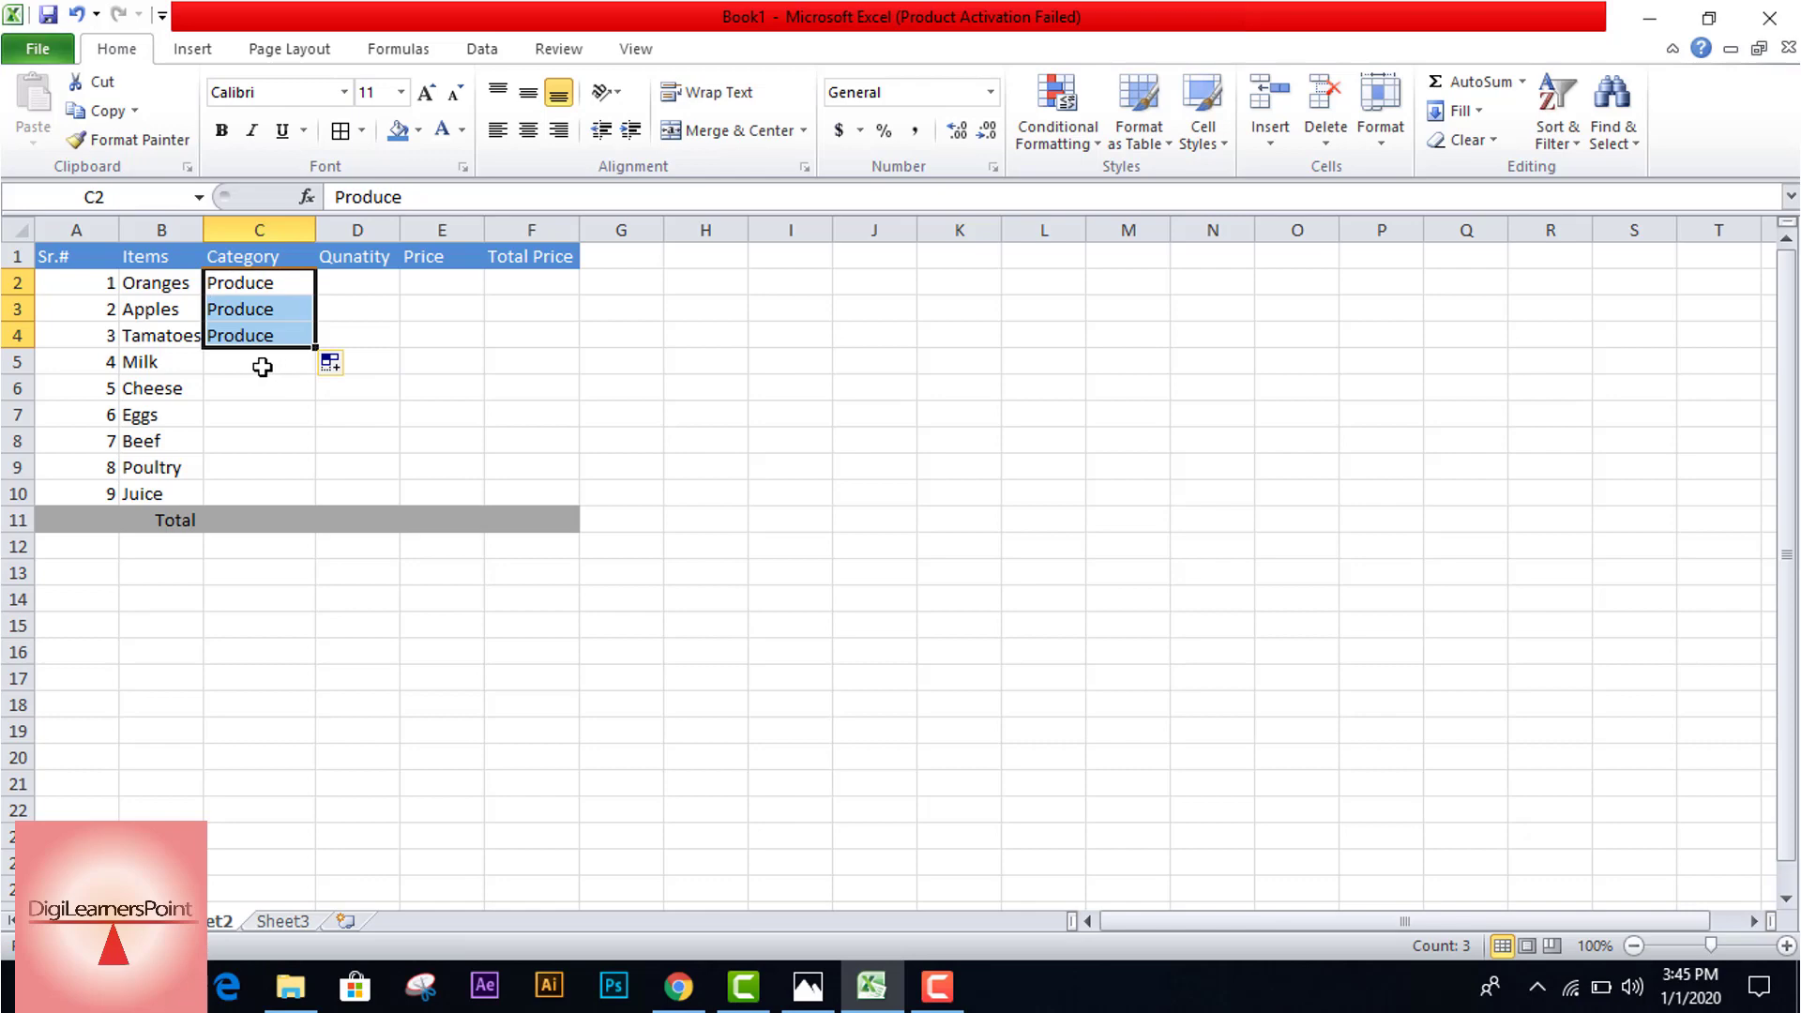
# Step: Enter Dairy in C5 and copy it into C6:C7
pyautogui.click(261, 366)
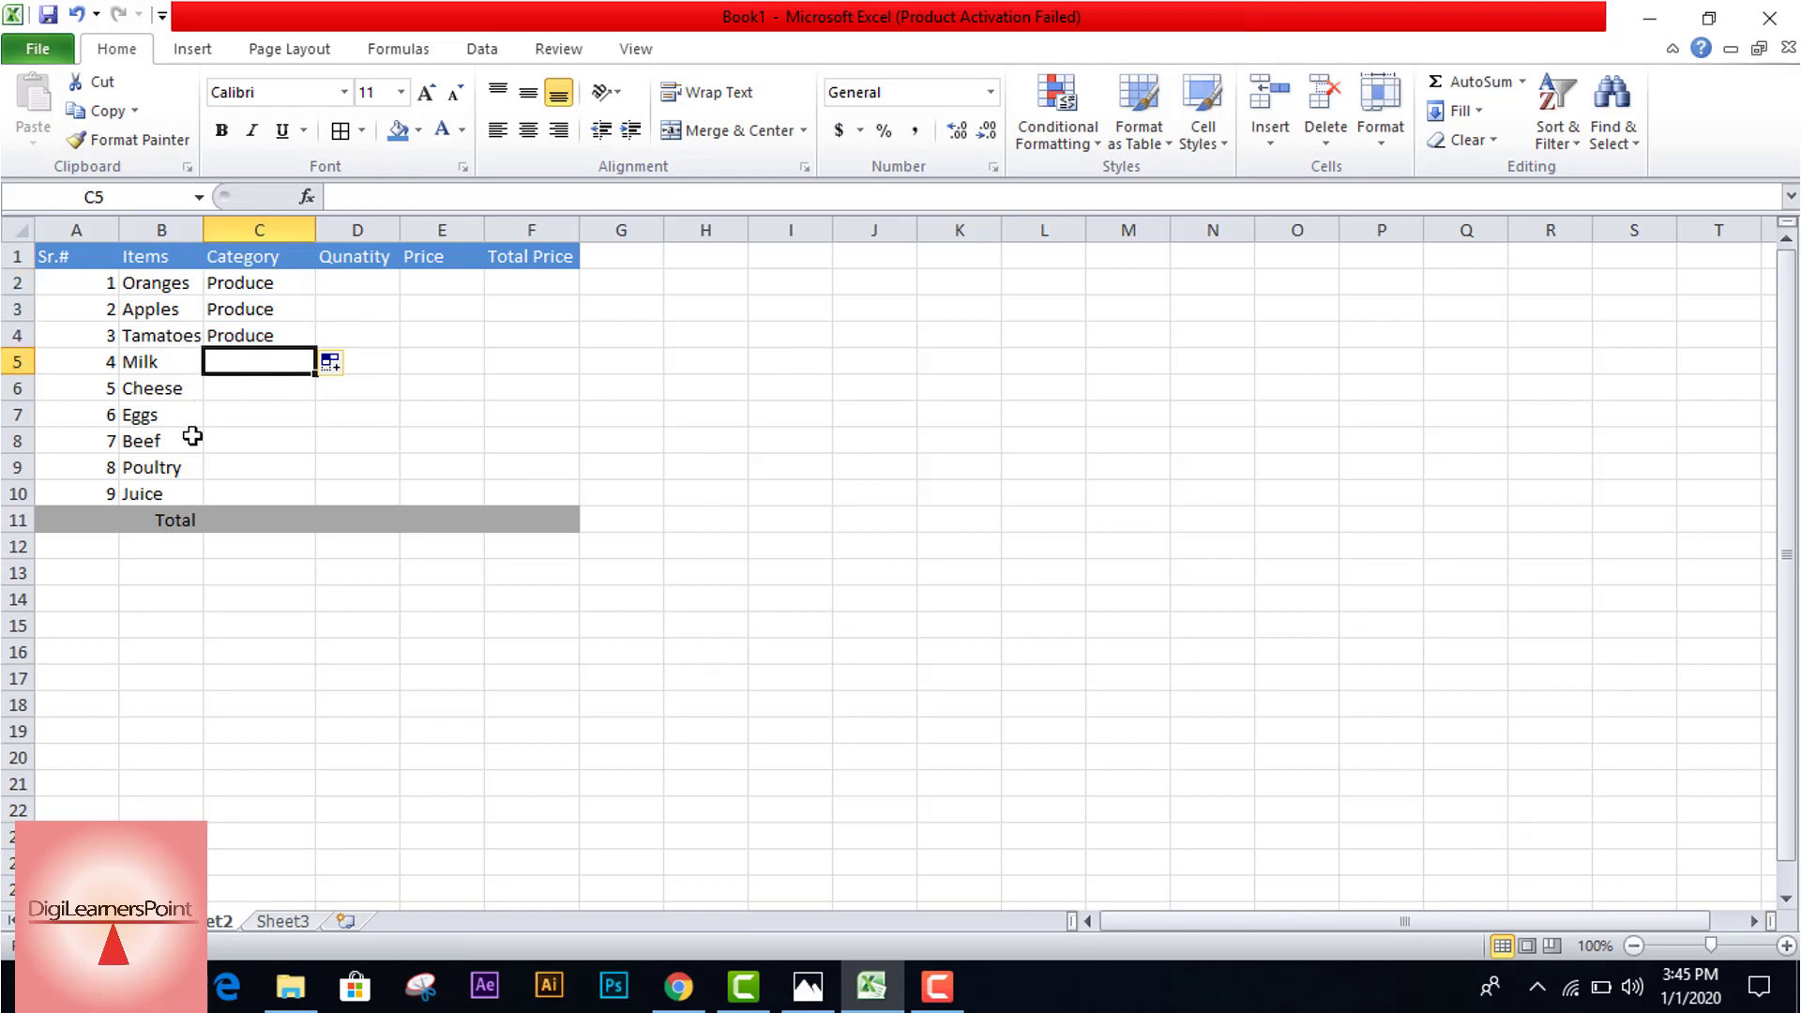
pyautogui.write('Dairy')
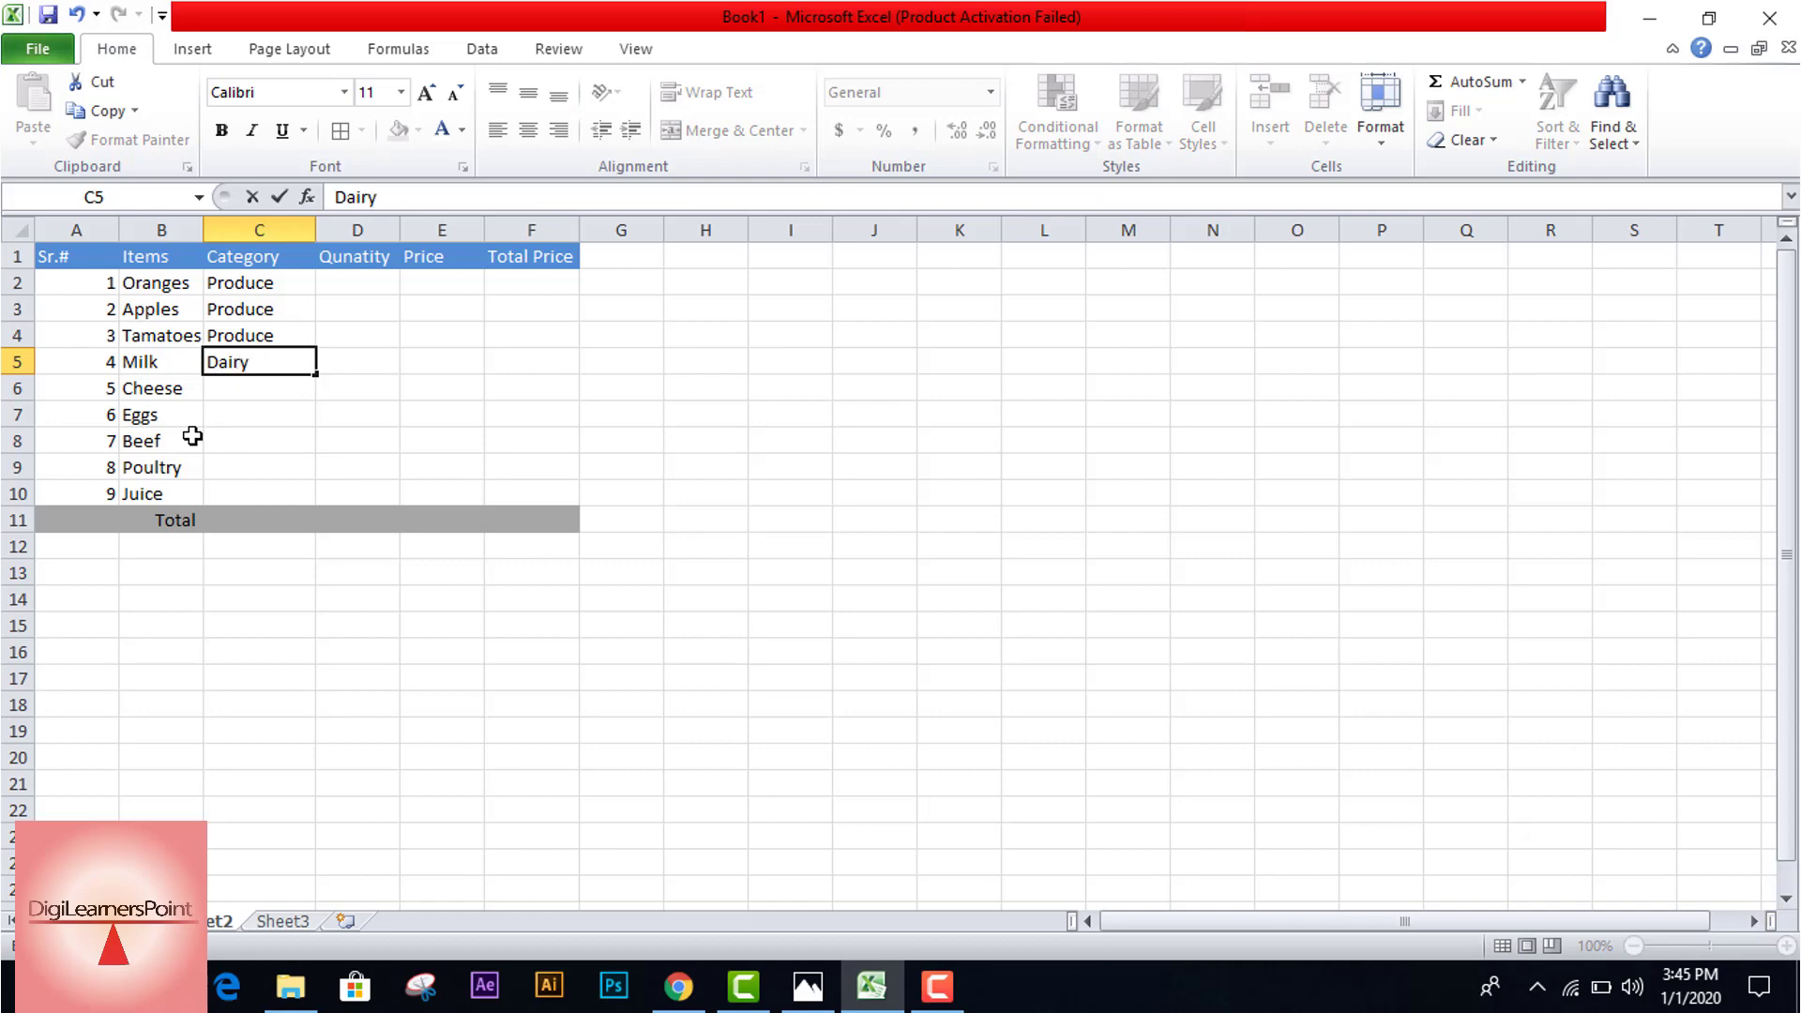
pyautogui.press('Return')
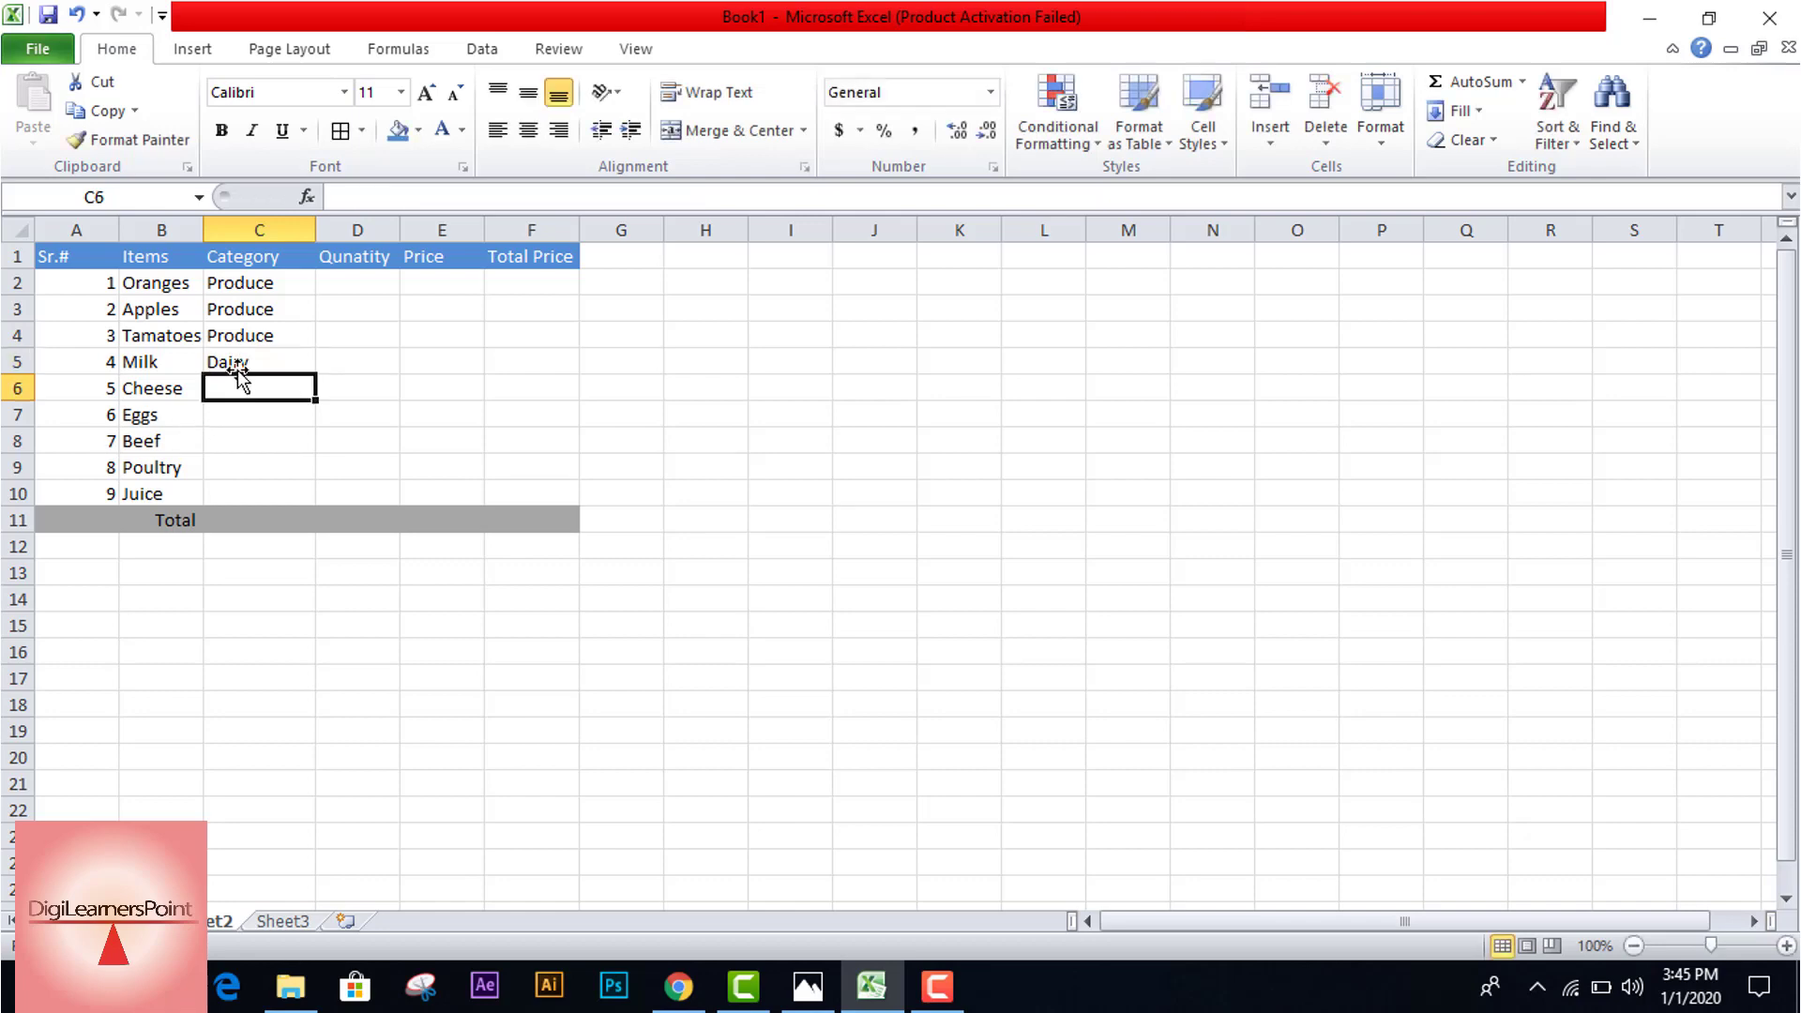
pyautogui.click(239, 363)
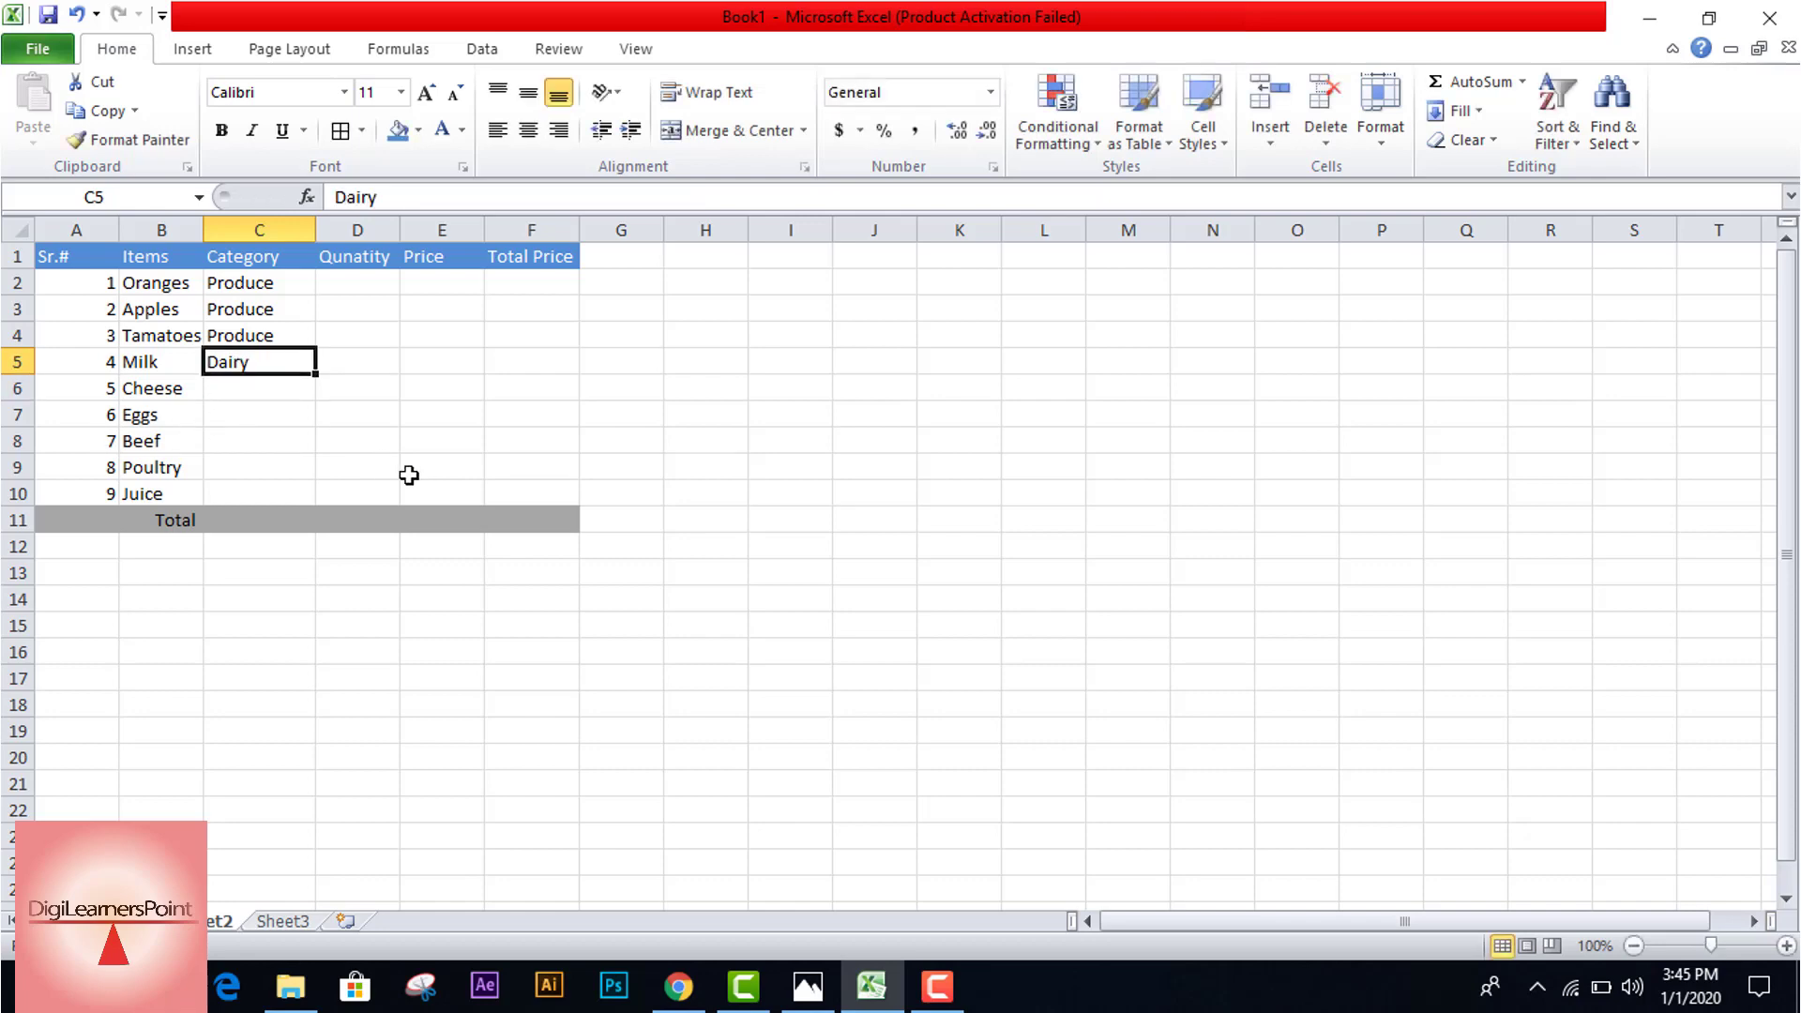
pyautogui.hotkey('ctrl', 'c')
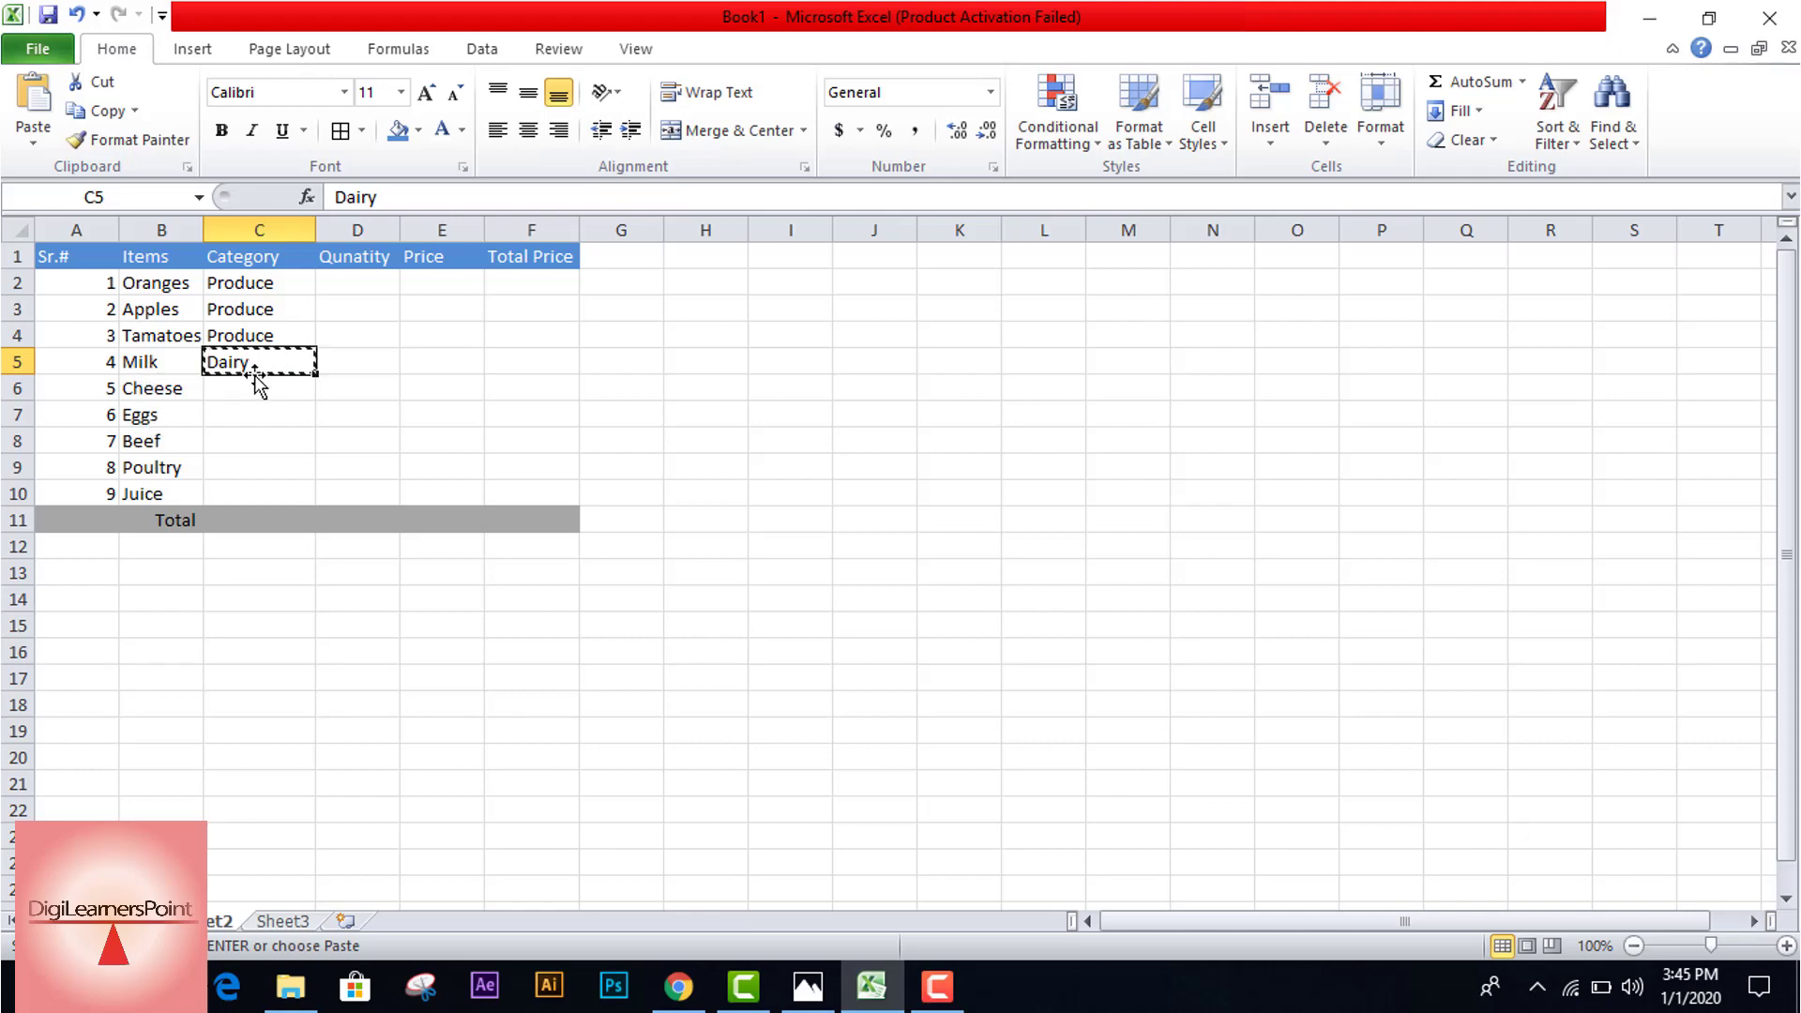
pyautogui.moveTo(255, 389); pyautogui.dragTo(257, 412)
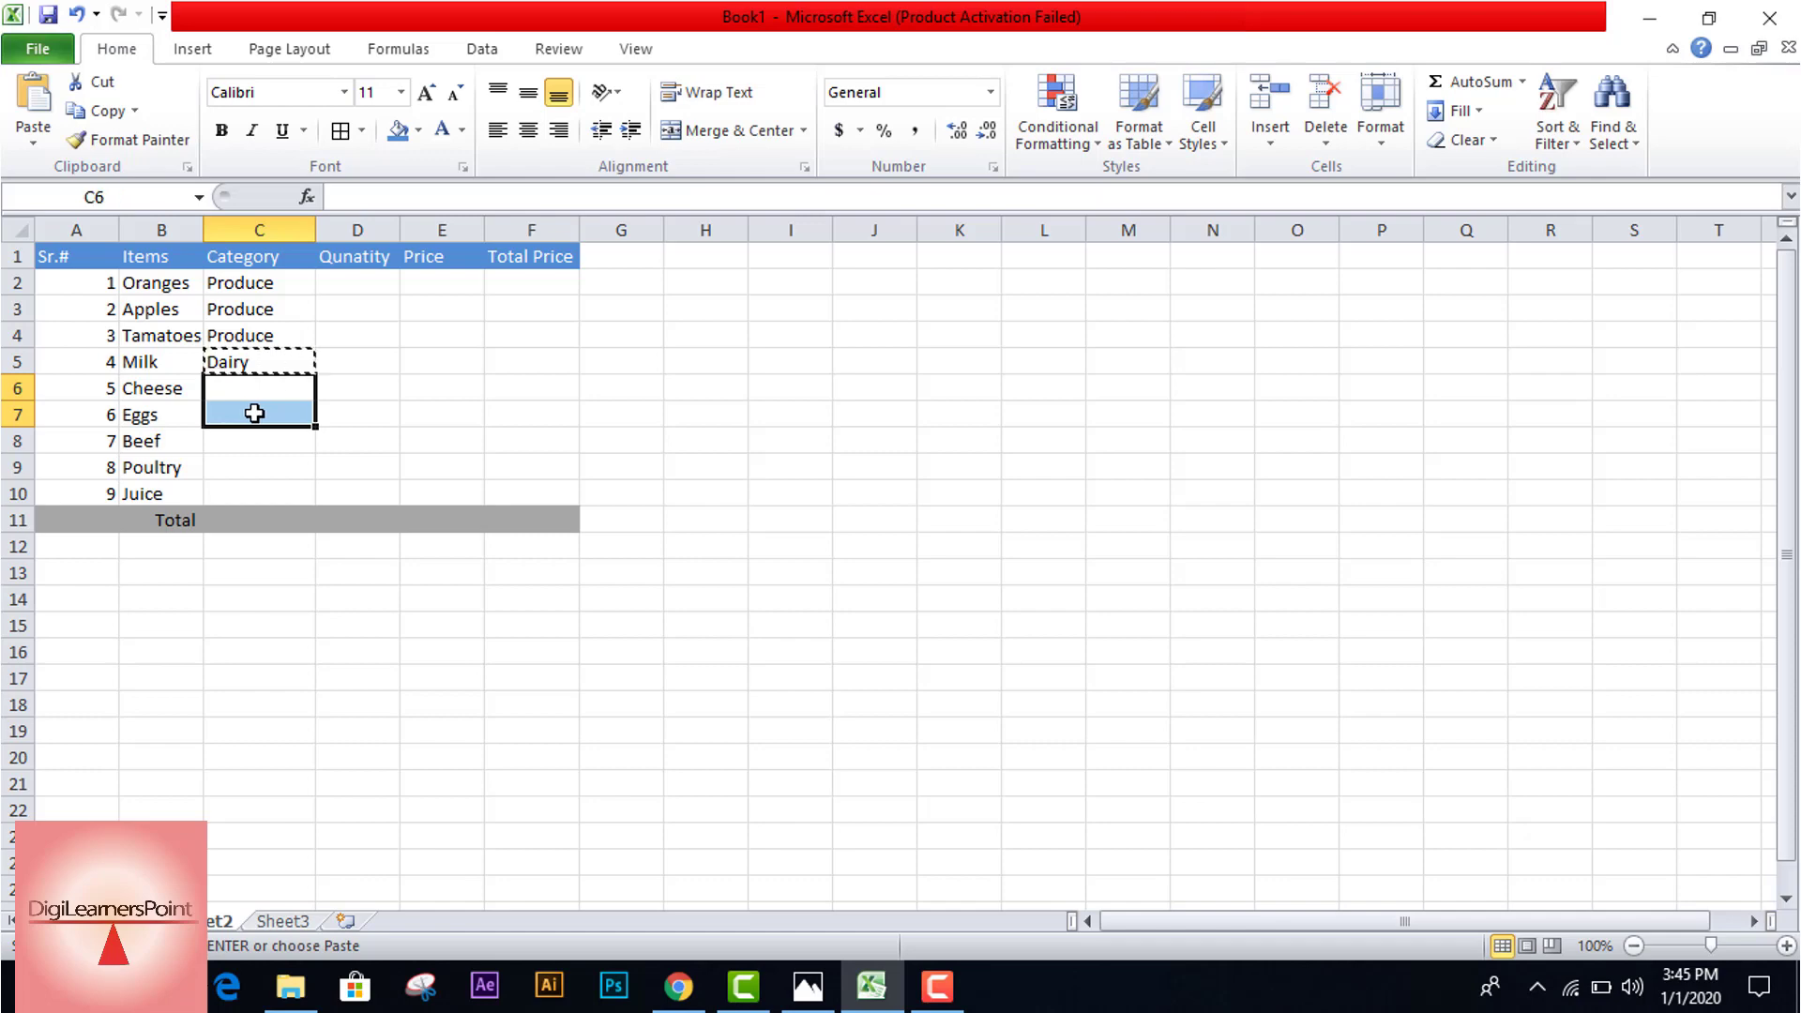
pyautogui.hotkey('ctrl', 'v')
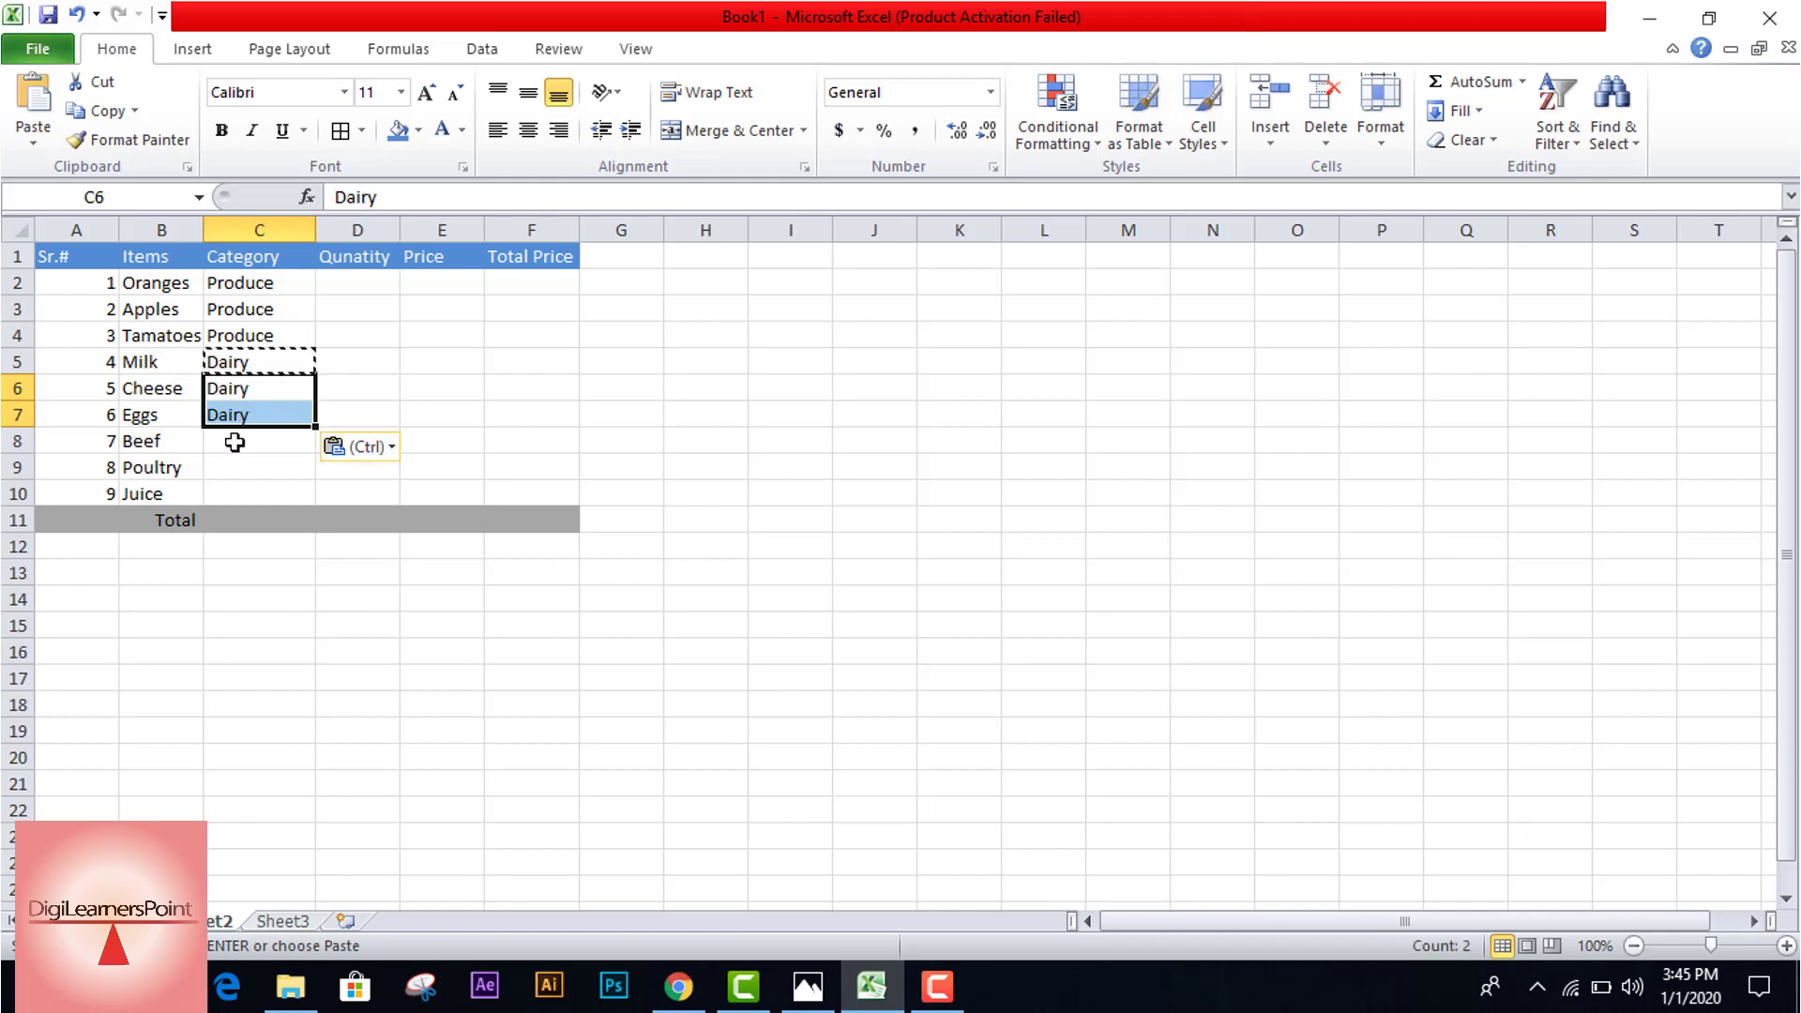
# Step: Enter Meat in C8 and C9 and Drinks in C10
pyautogui.click(235, 442)
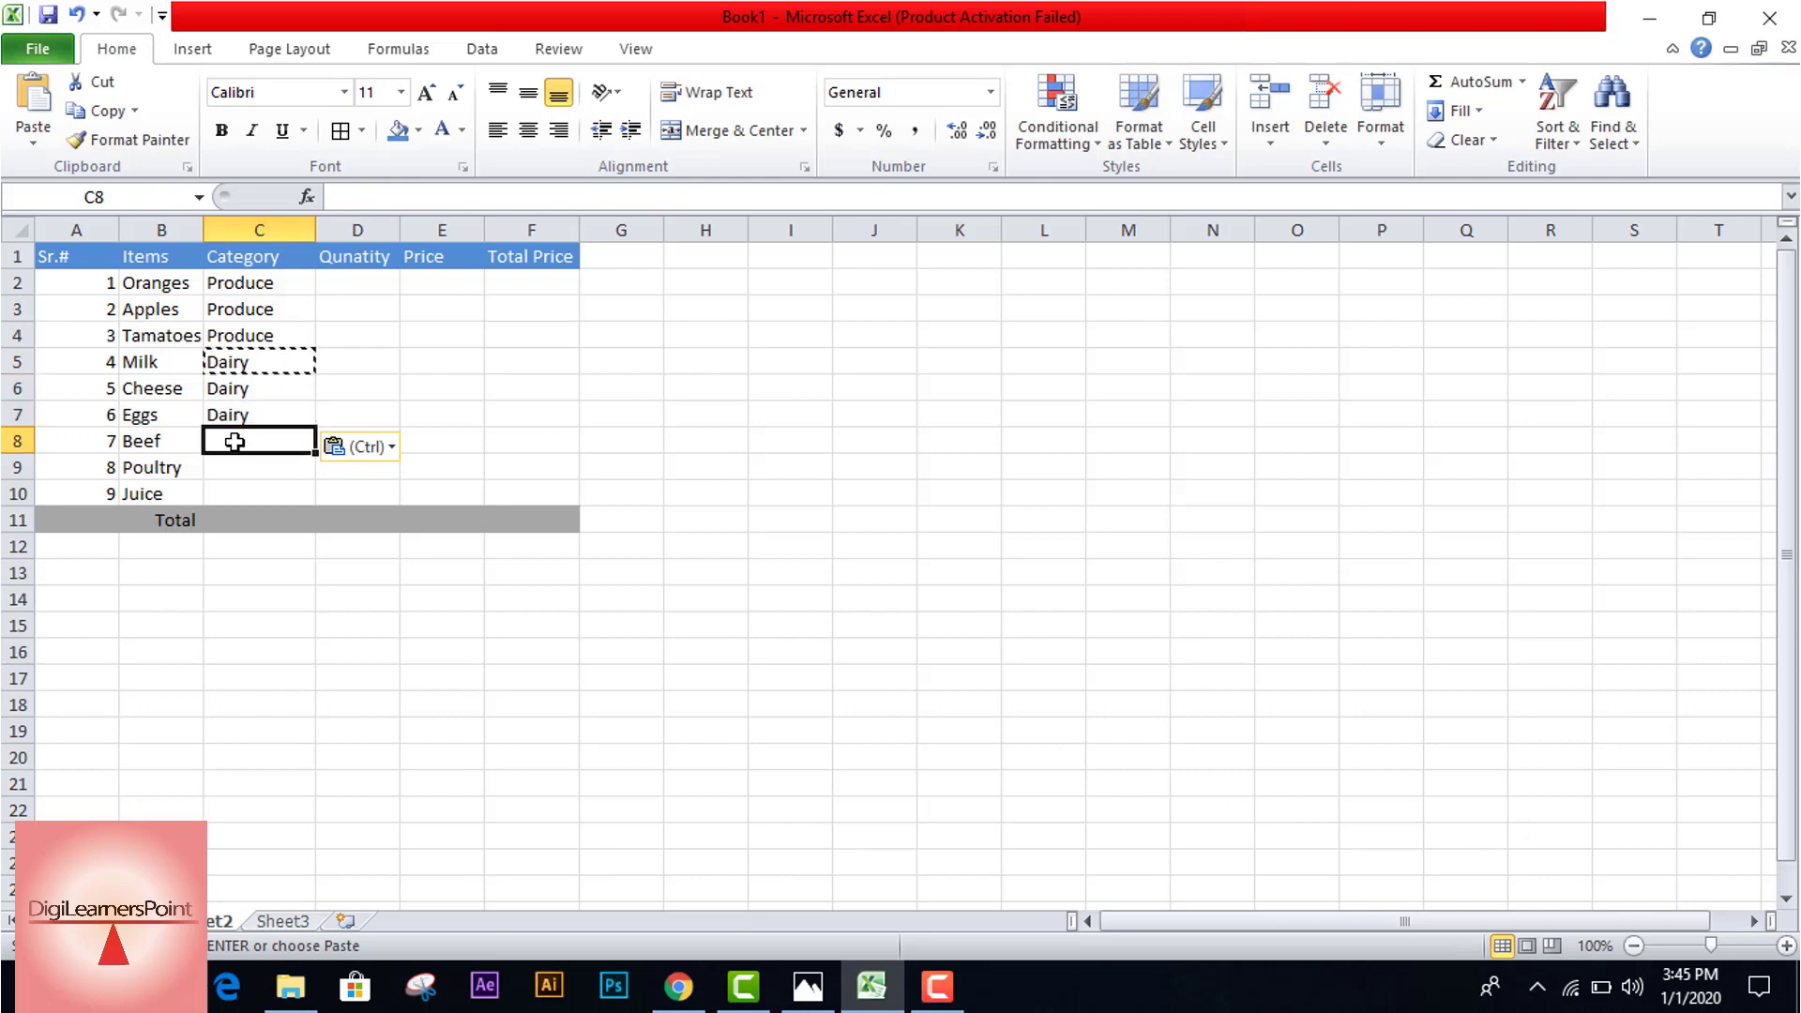
pyautogui.press('Escape')
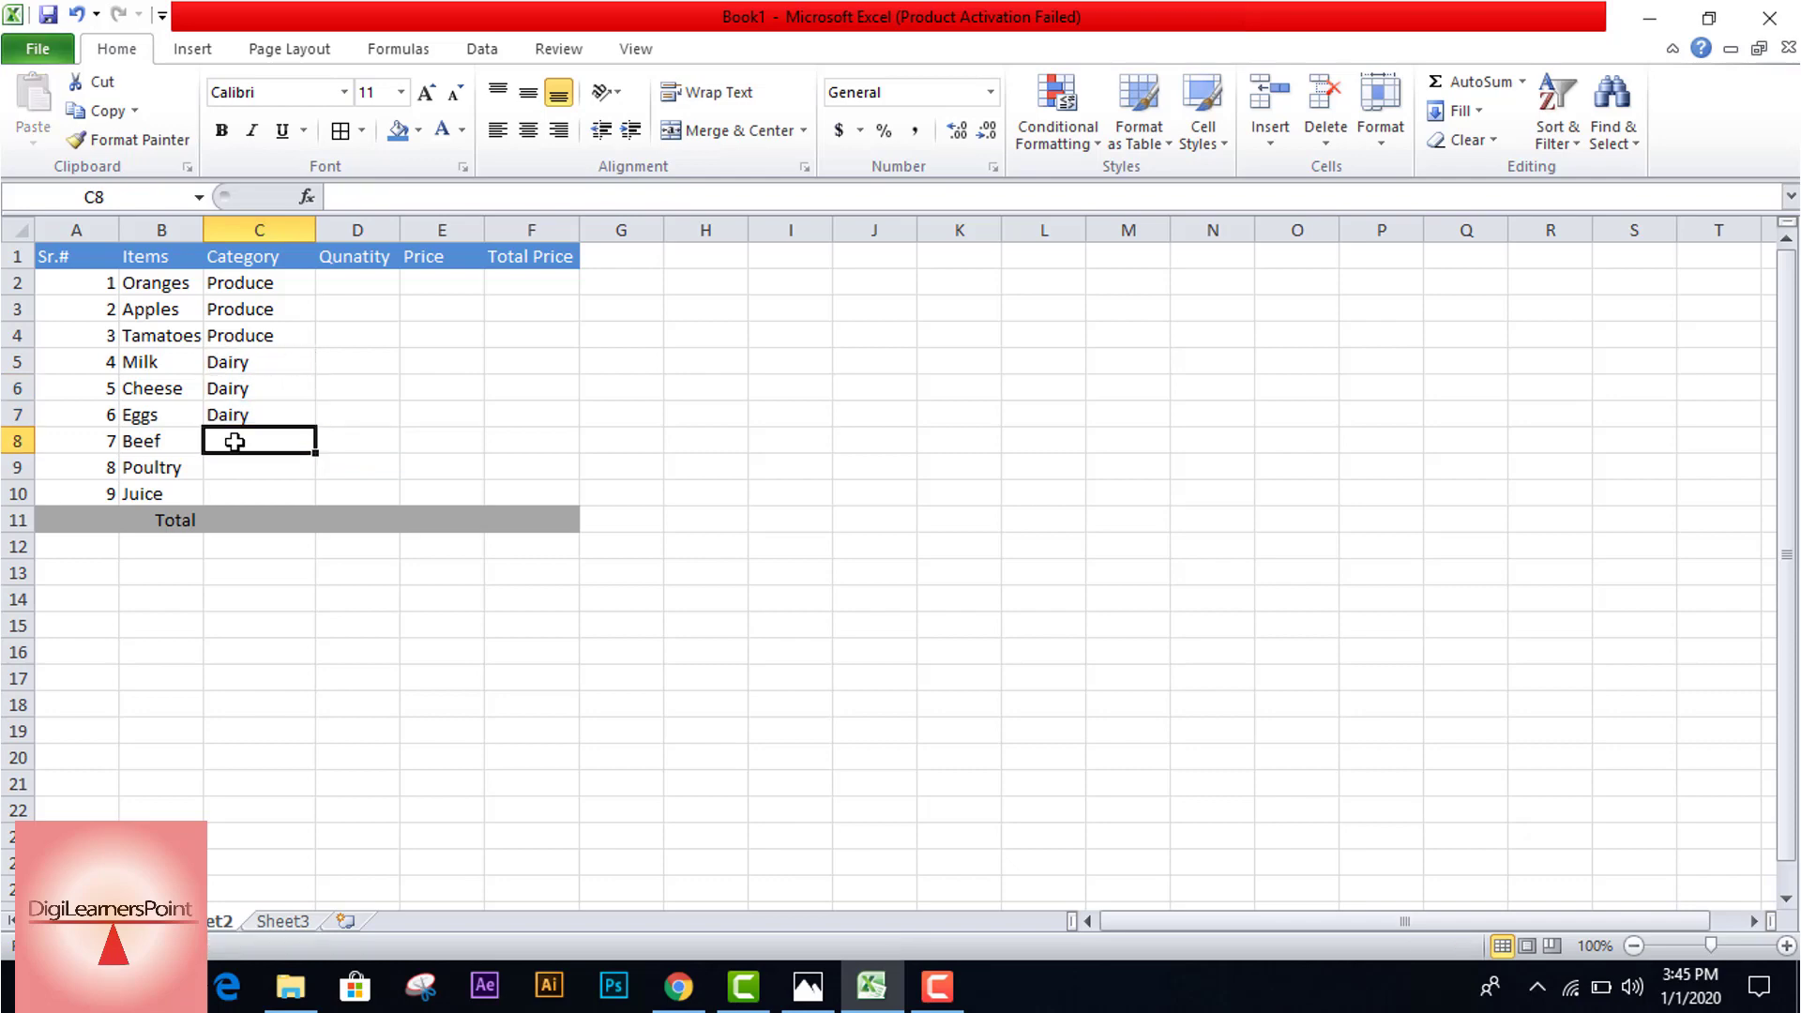
pyautogui.write('Meta')
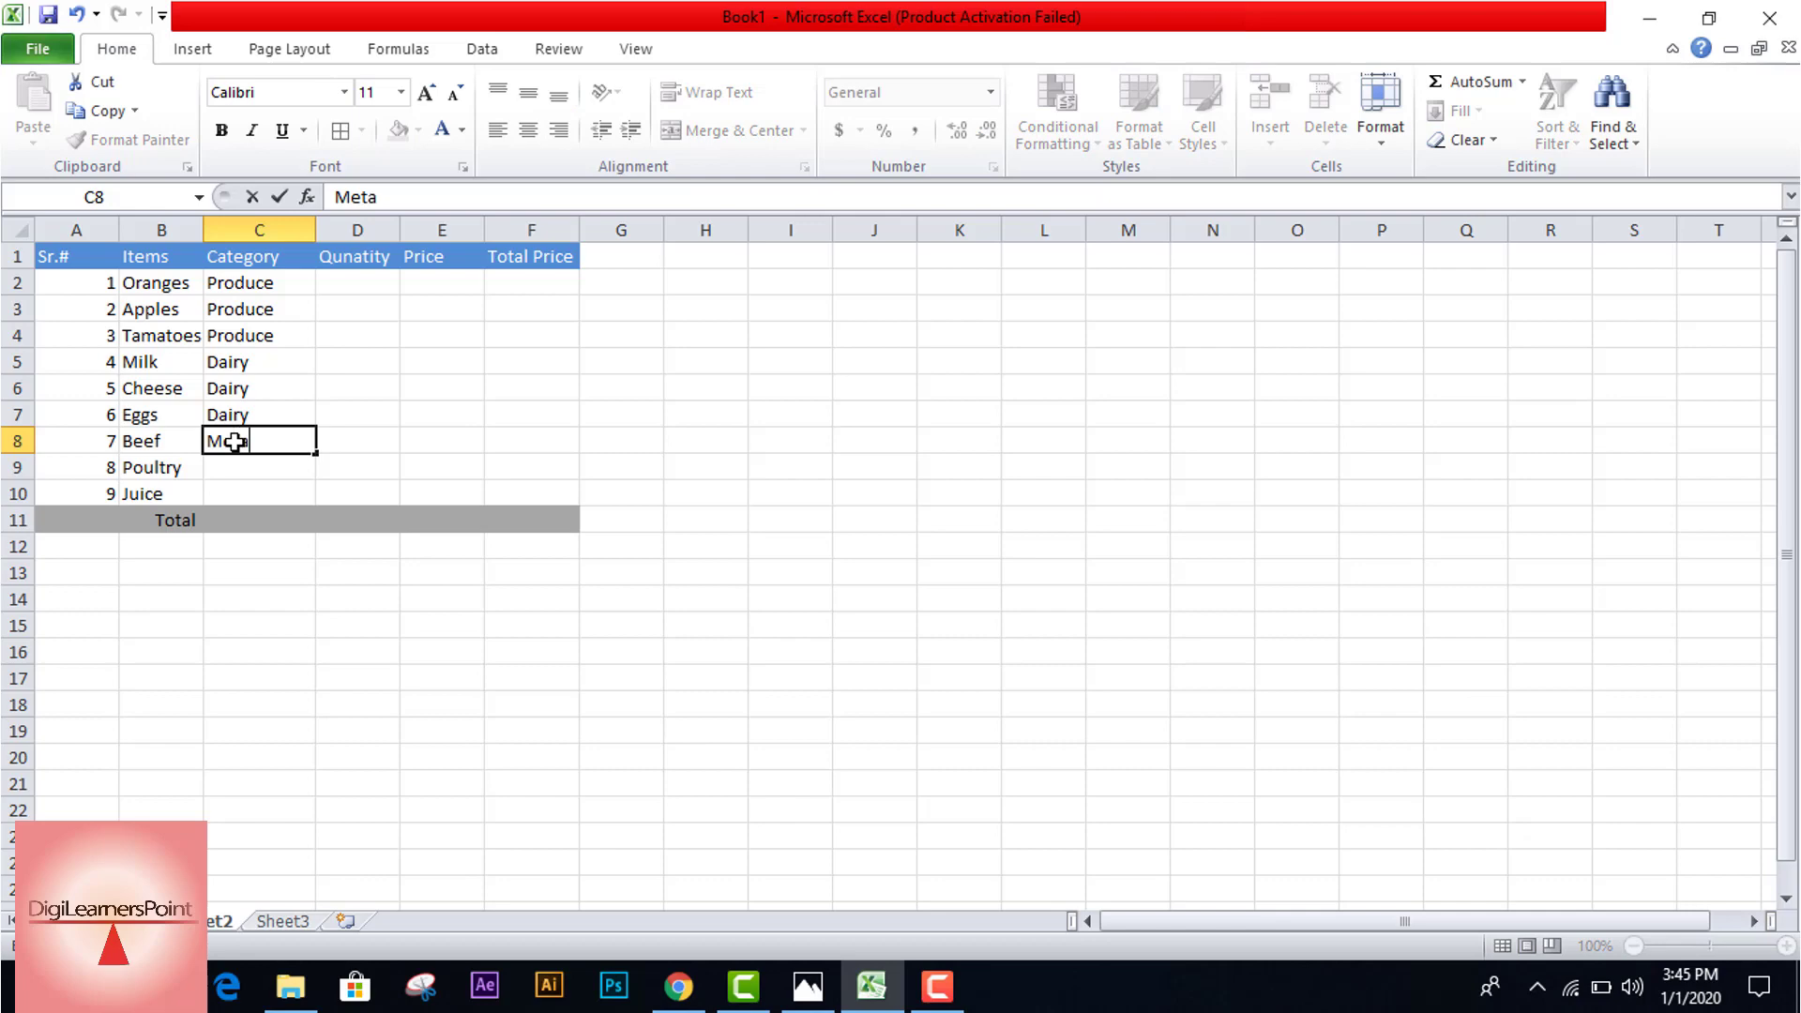
pyautogui.press('BackSpace')
pyautogui.press('BackSpace')
pyautogui.write('at')
pyautogui.press('Return')
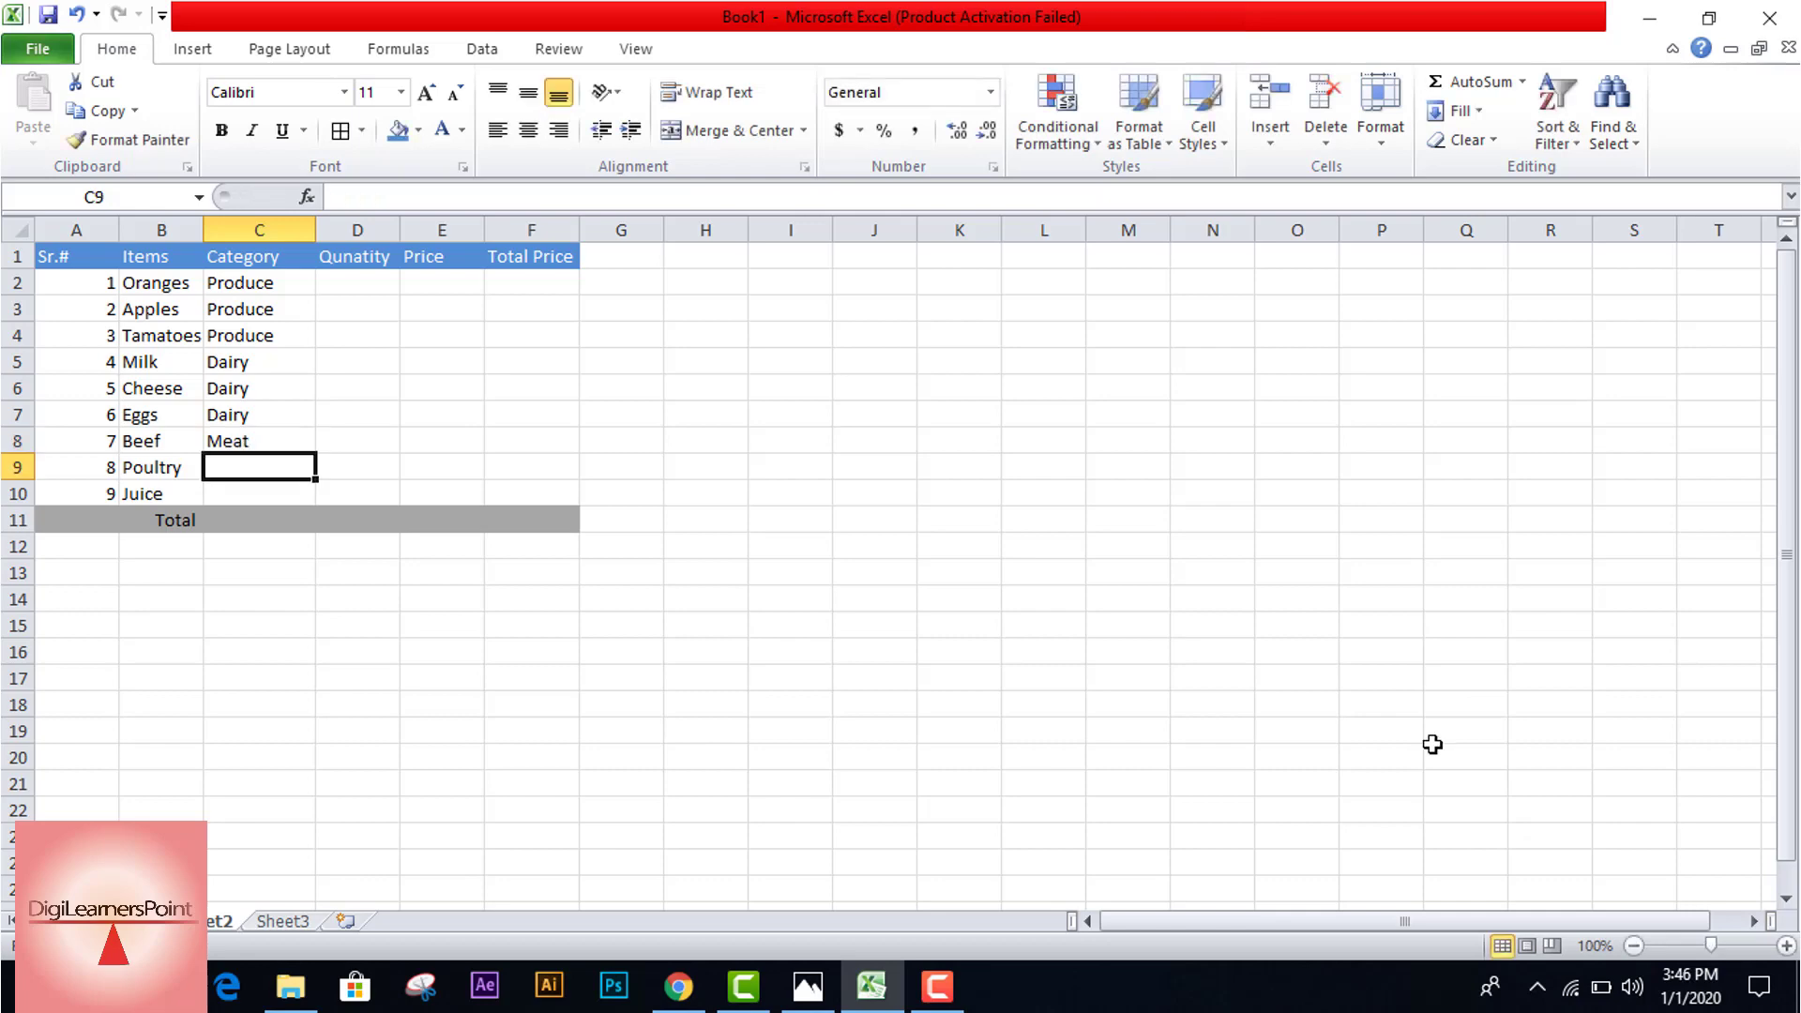
pyautogui.write('Meat')
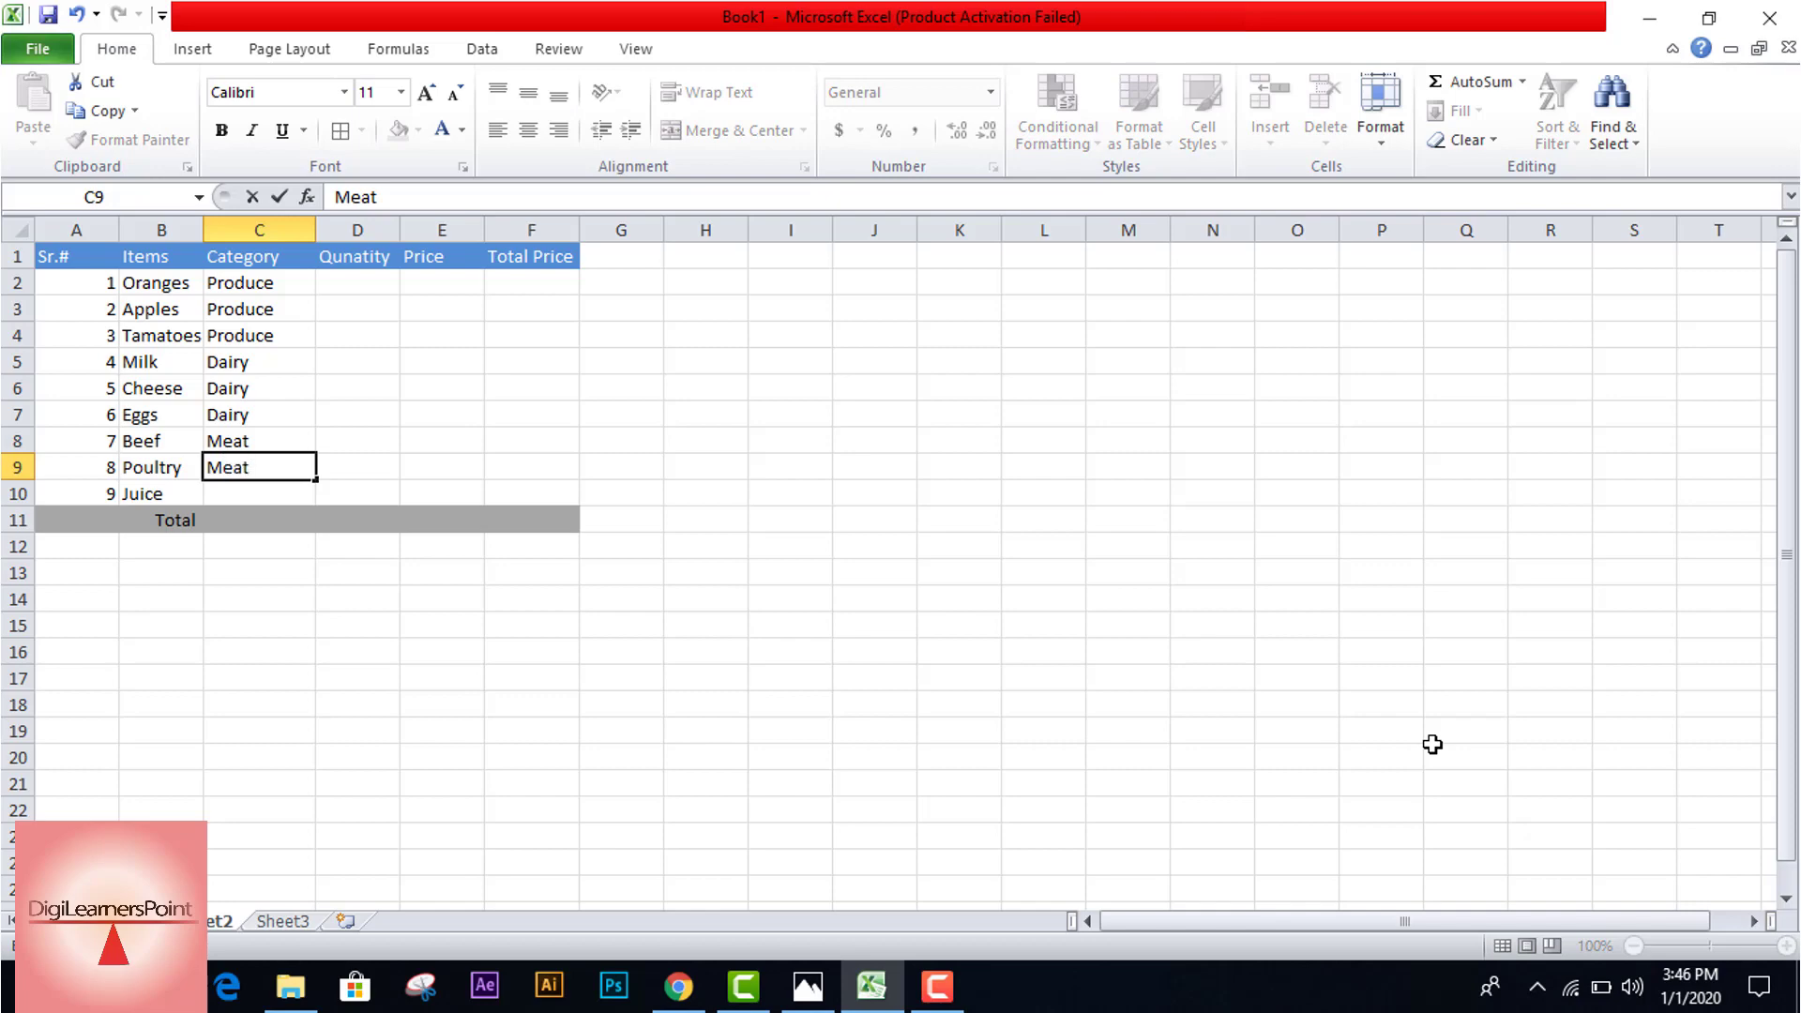
pyautogui.press('Return')
pyautogui.write('Dr')
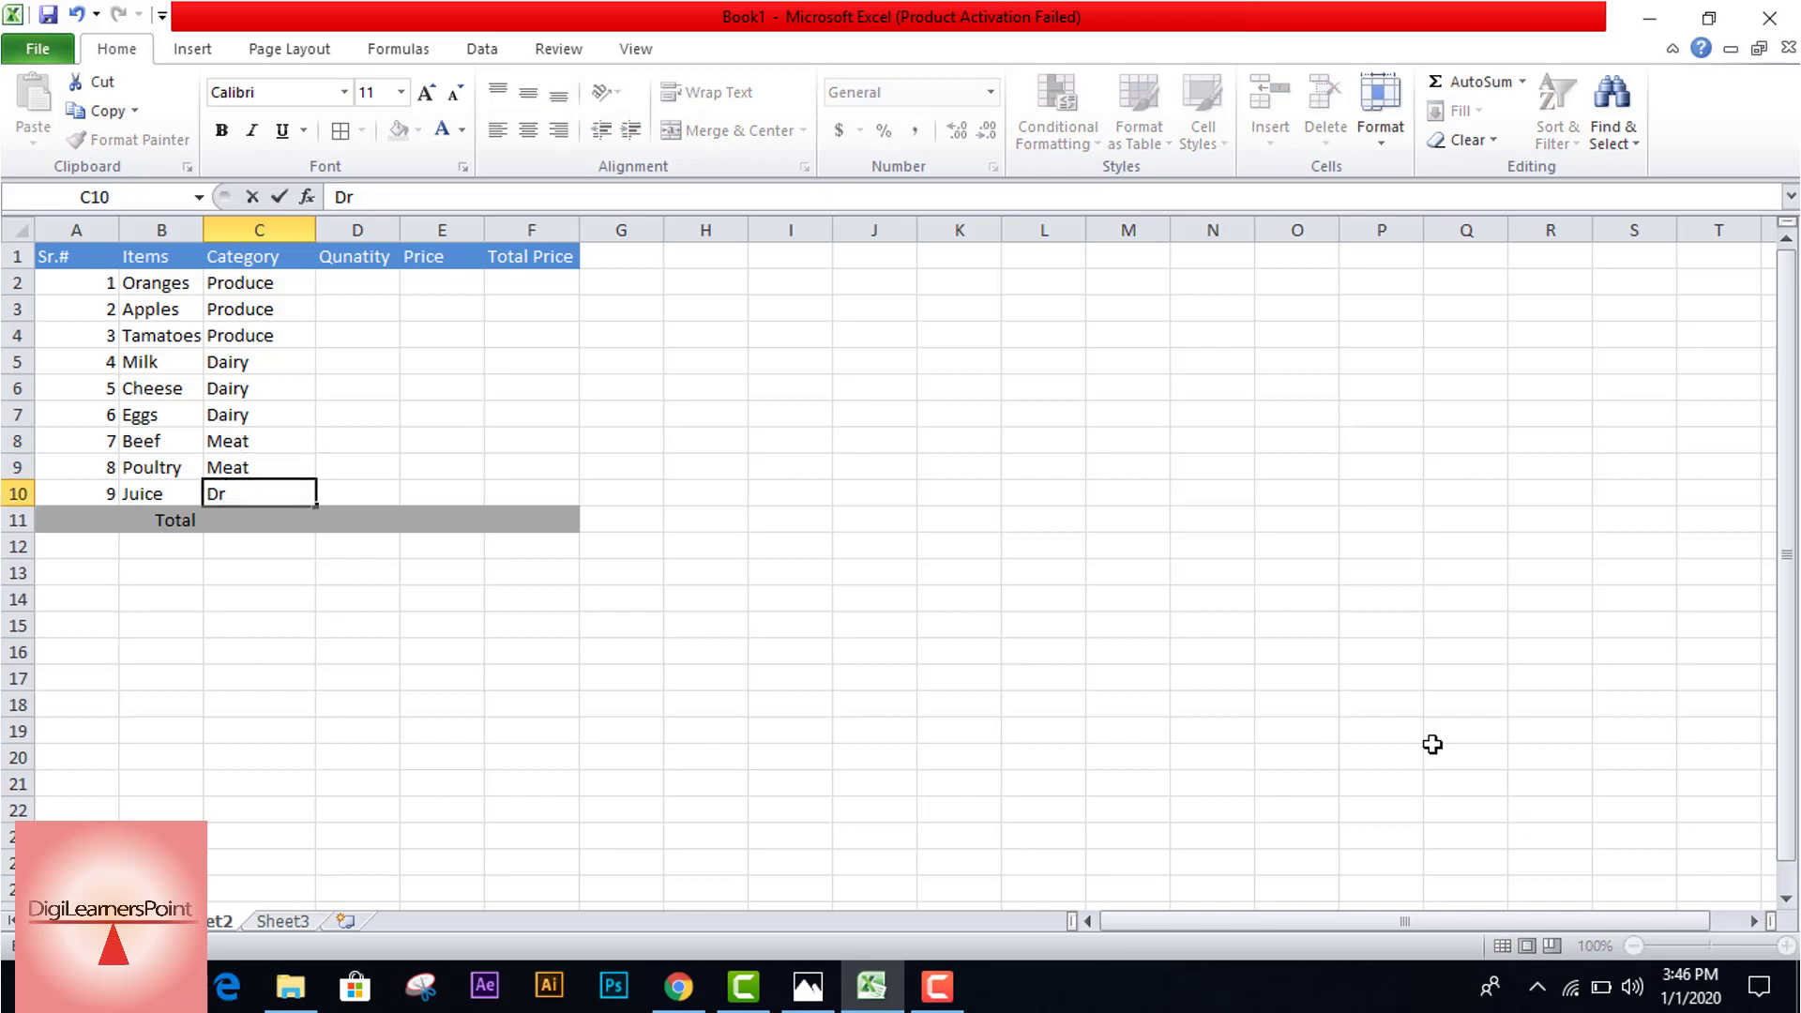
pyautogui.write('inks')
pyautogui.click(362, 282)
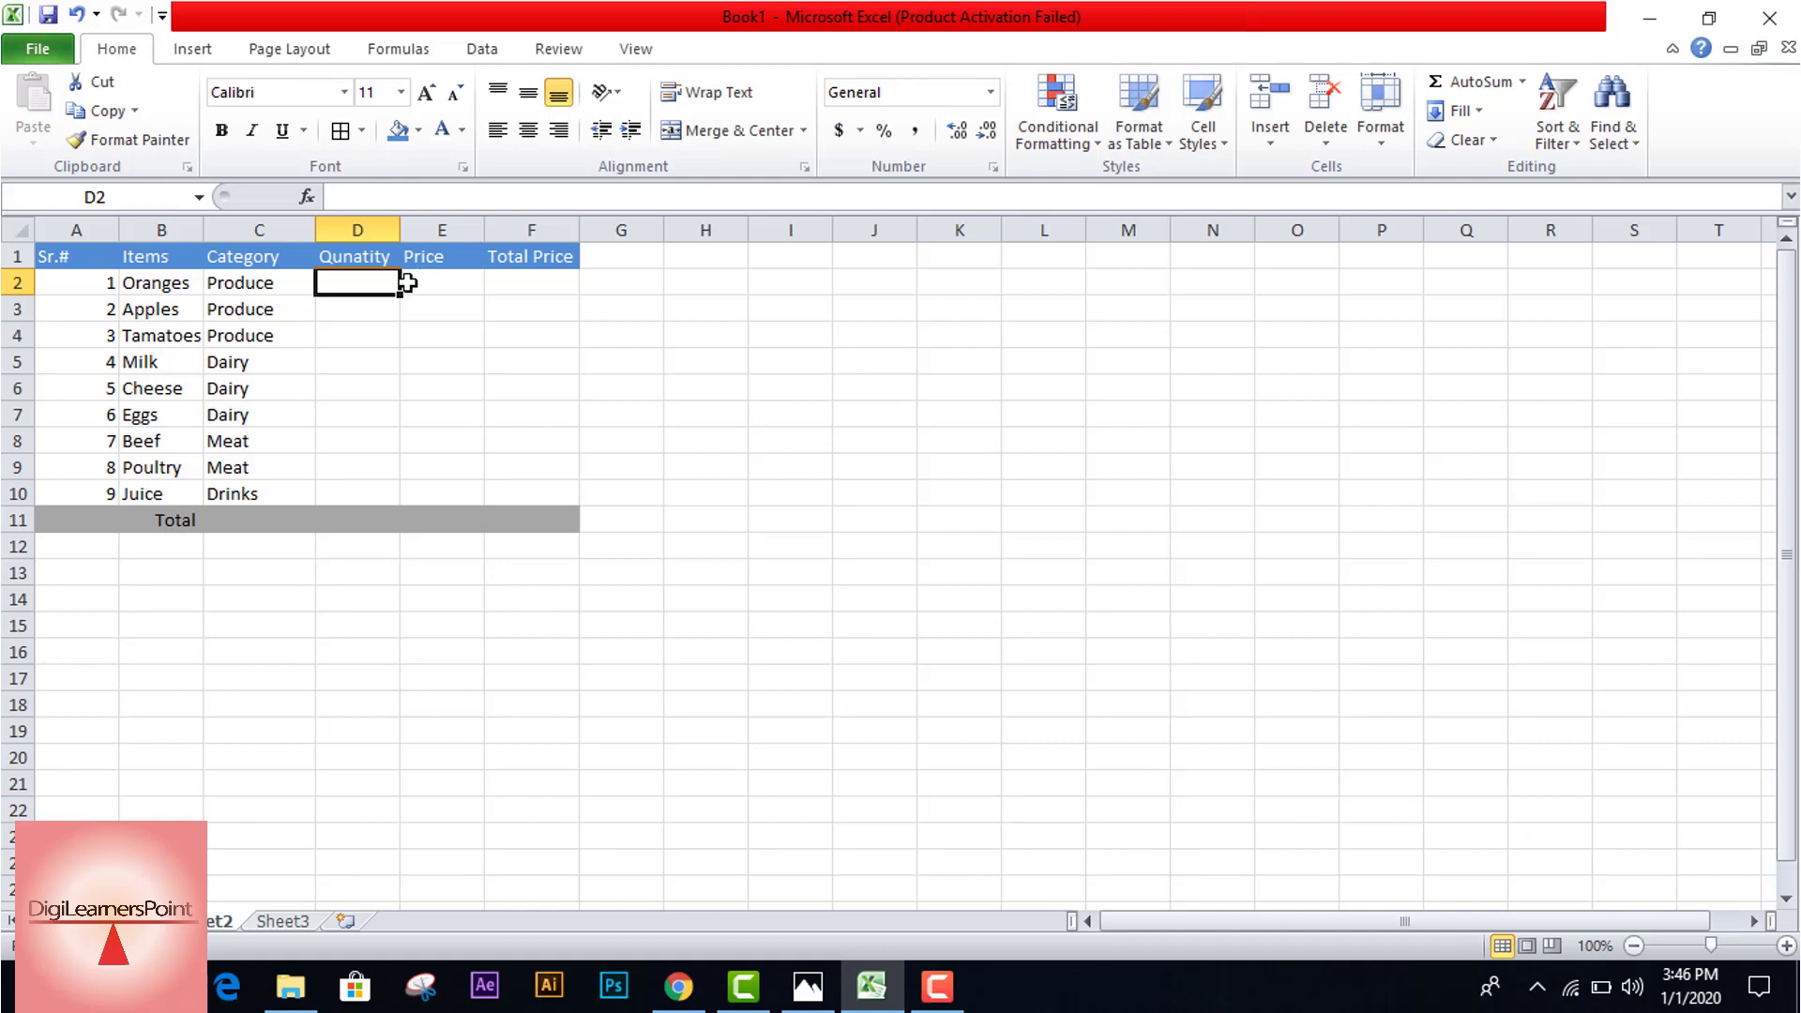
# Step: Enter quantities 5, 10, 9 and 5 in D2:D5 from the exercise sheet
pyautogui.hotkey('alt', 'Tab')
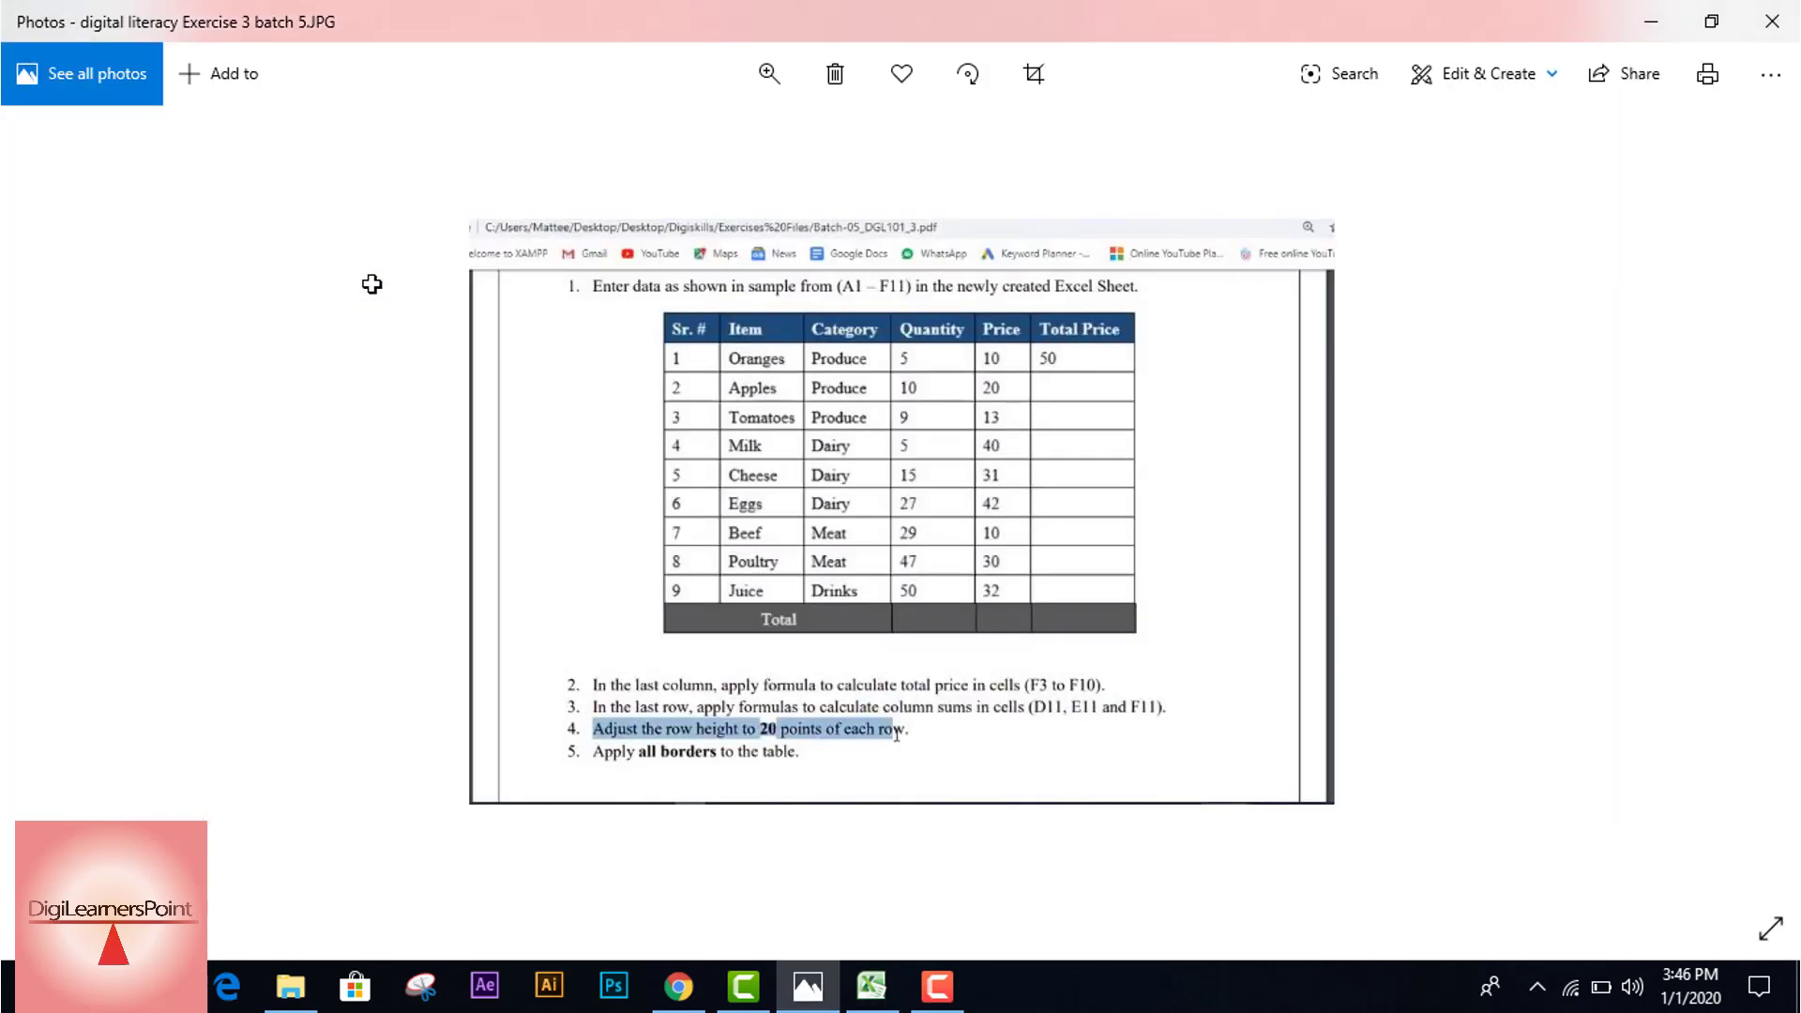
pyautogui.hotkey('alt', 'Tab')
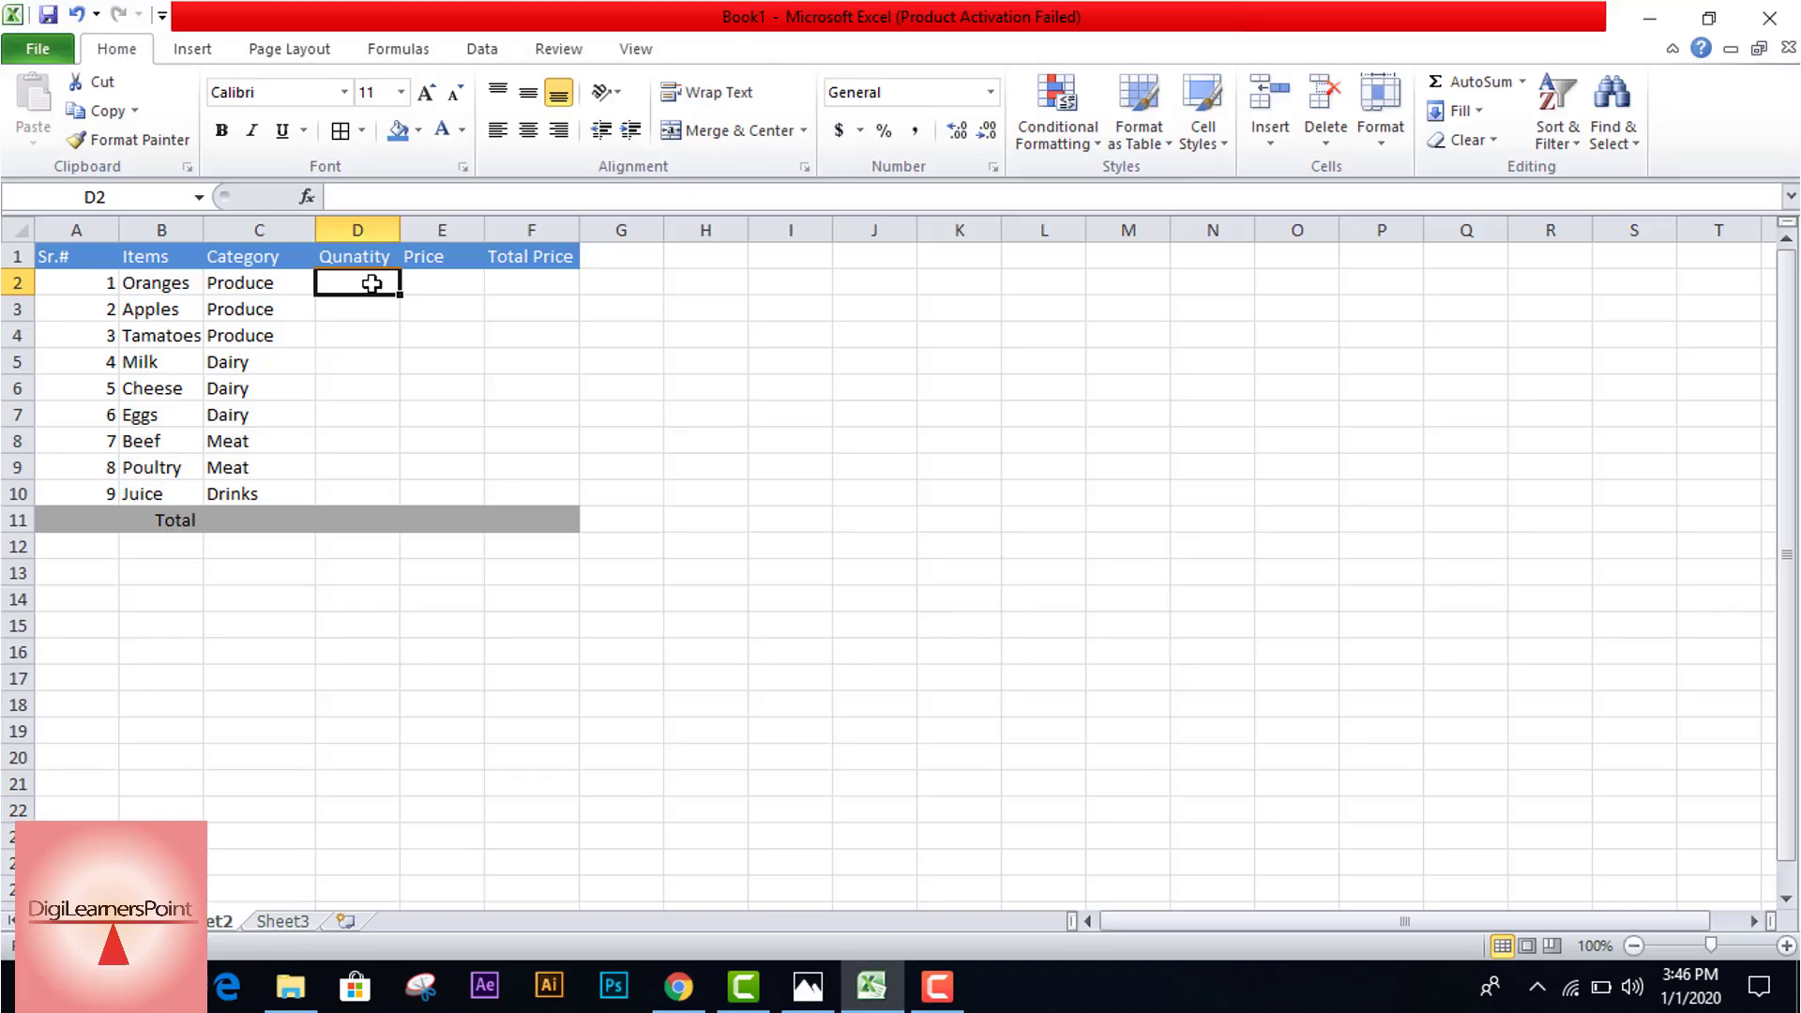
pyautogui.write('5')
pyautogui.press('Return')
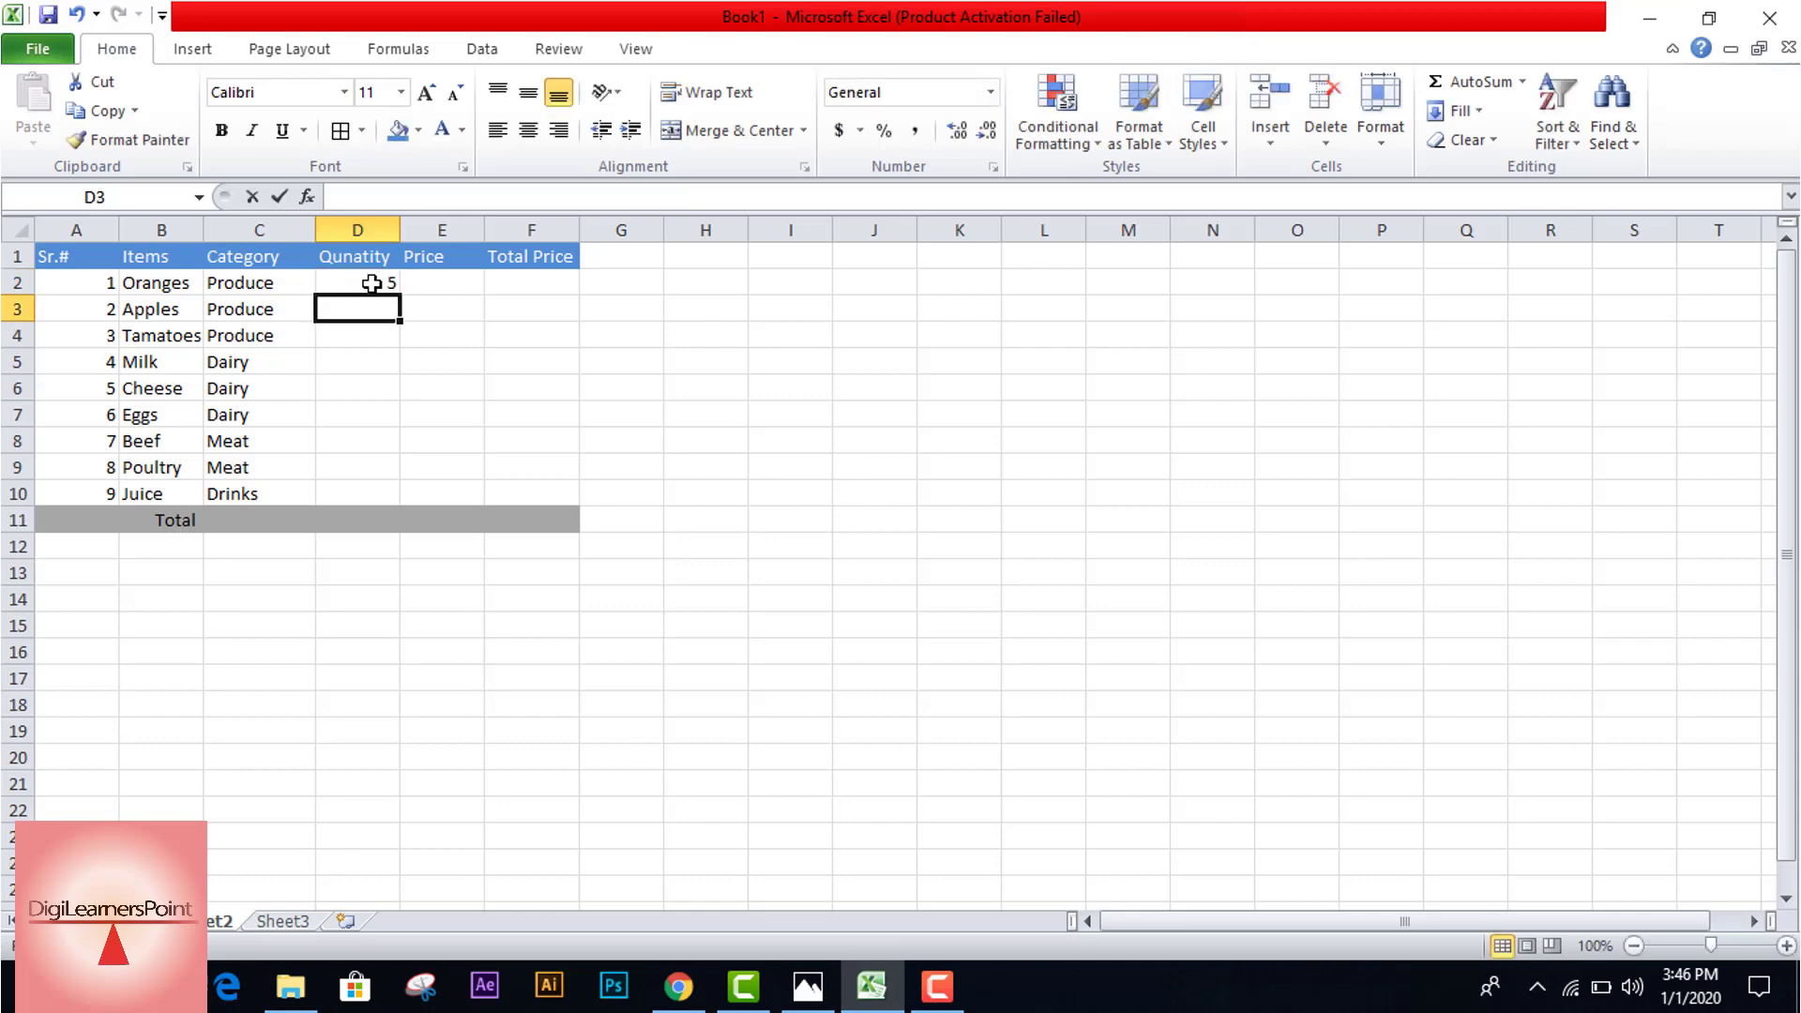
pyautogui.write('10')
pyautogui.press('Return')
pyautogui.write('9')
pyautogui.press('Return')
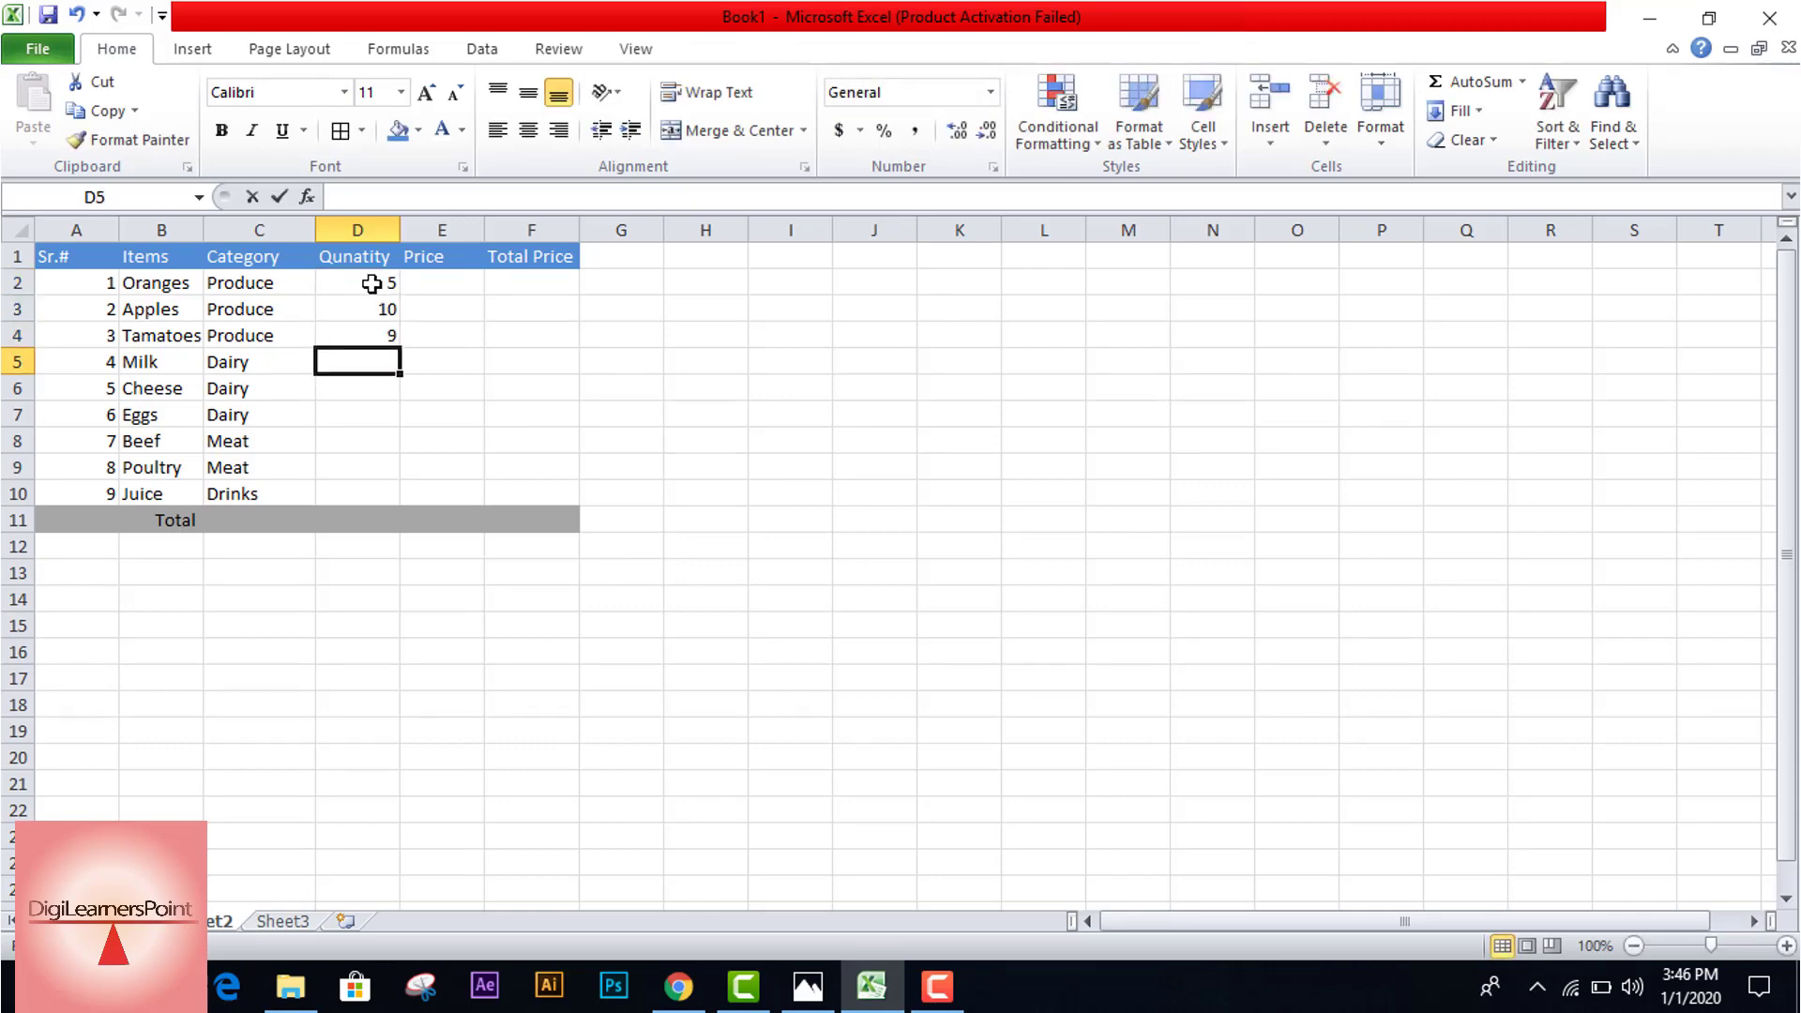
pyautogui.write('5')
pyautogui.press('Return')
# Step: Enter quantities 15, 27 and 29 in D6:D8
pyautogui.hotkey('alt', 'Tab')
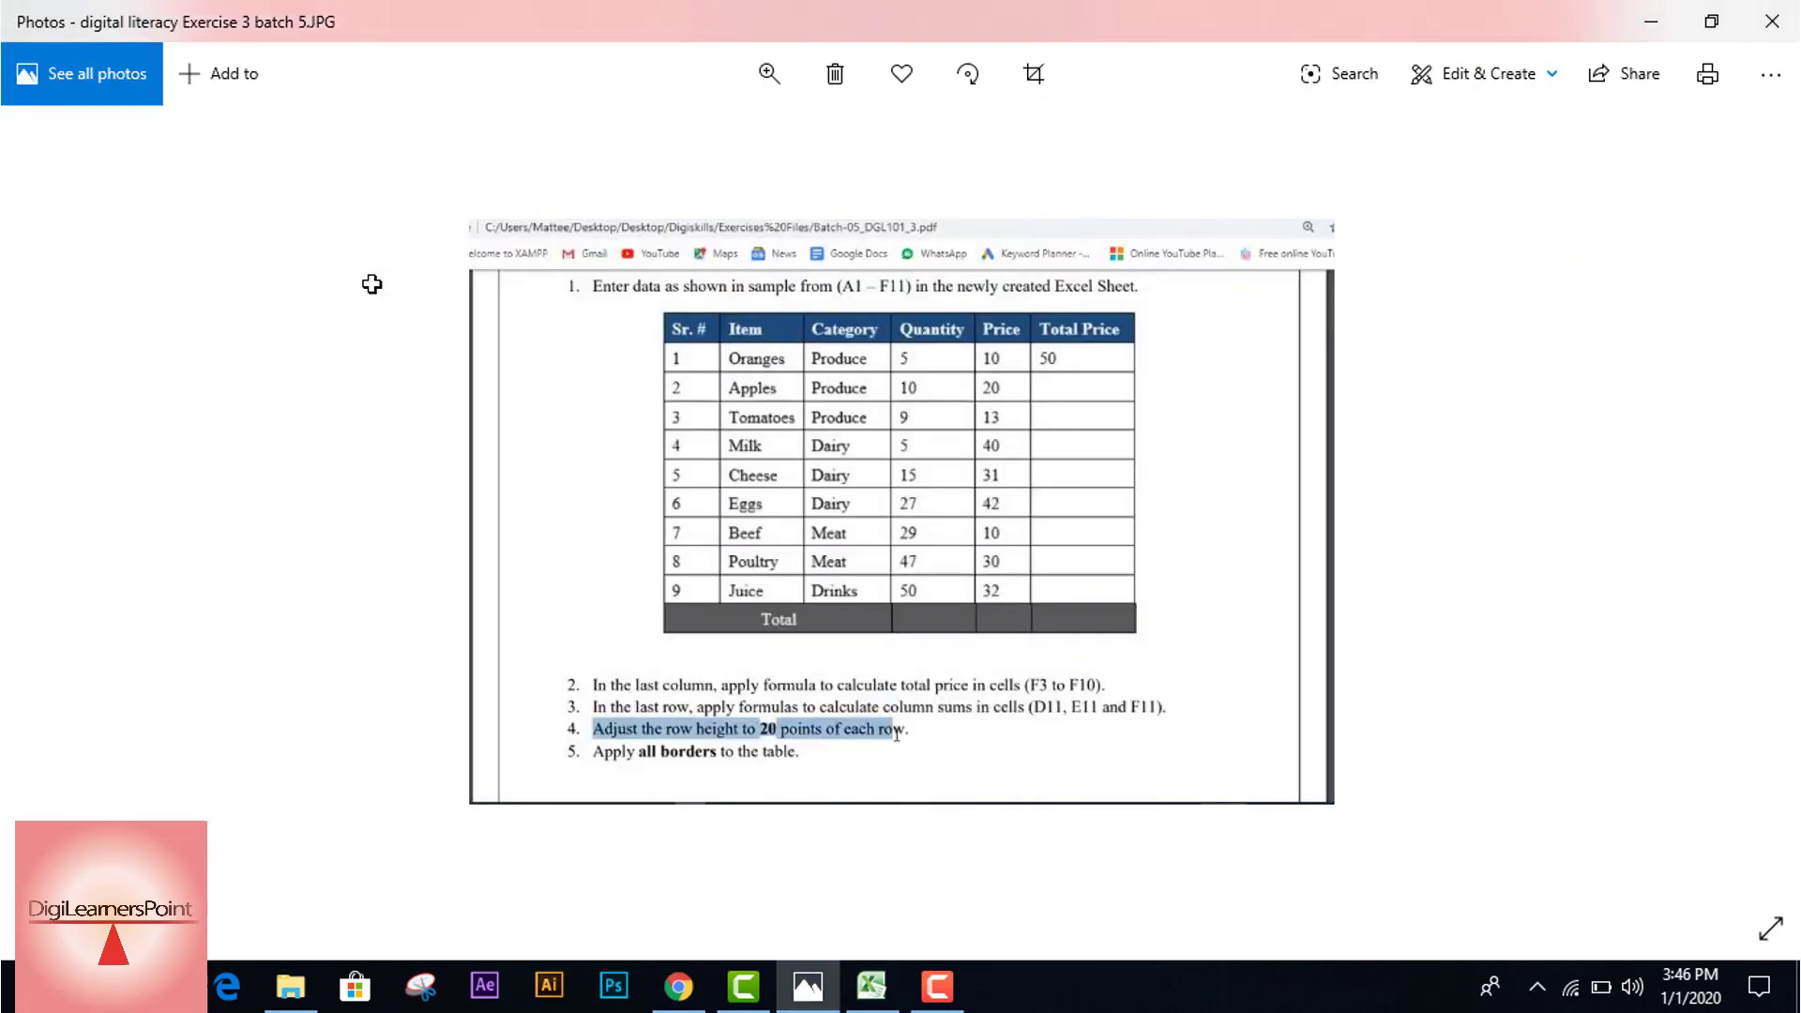
pyautogui.hotkey('alt', 'Tab')
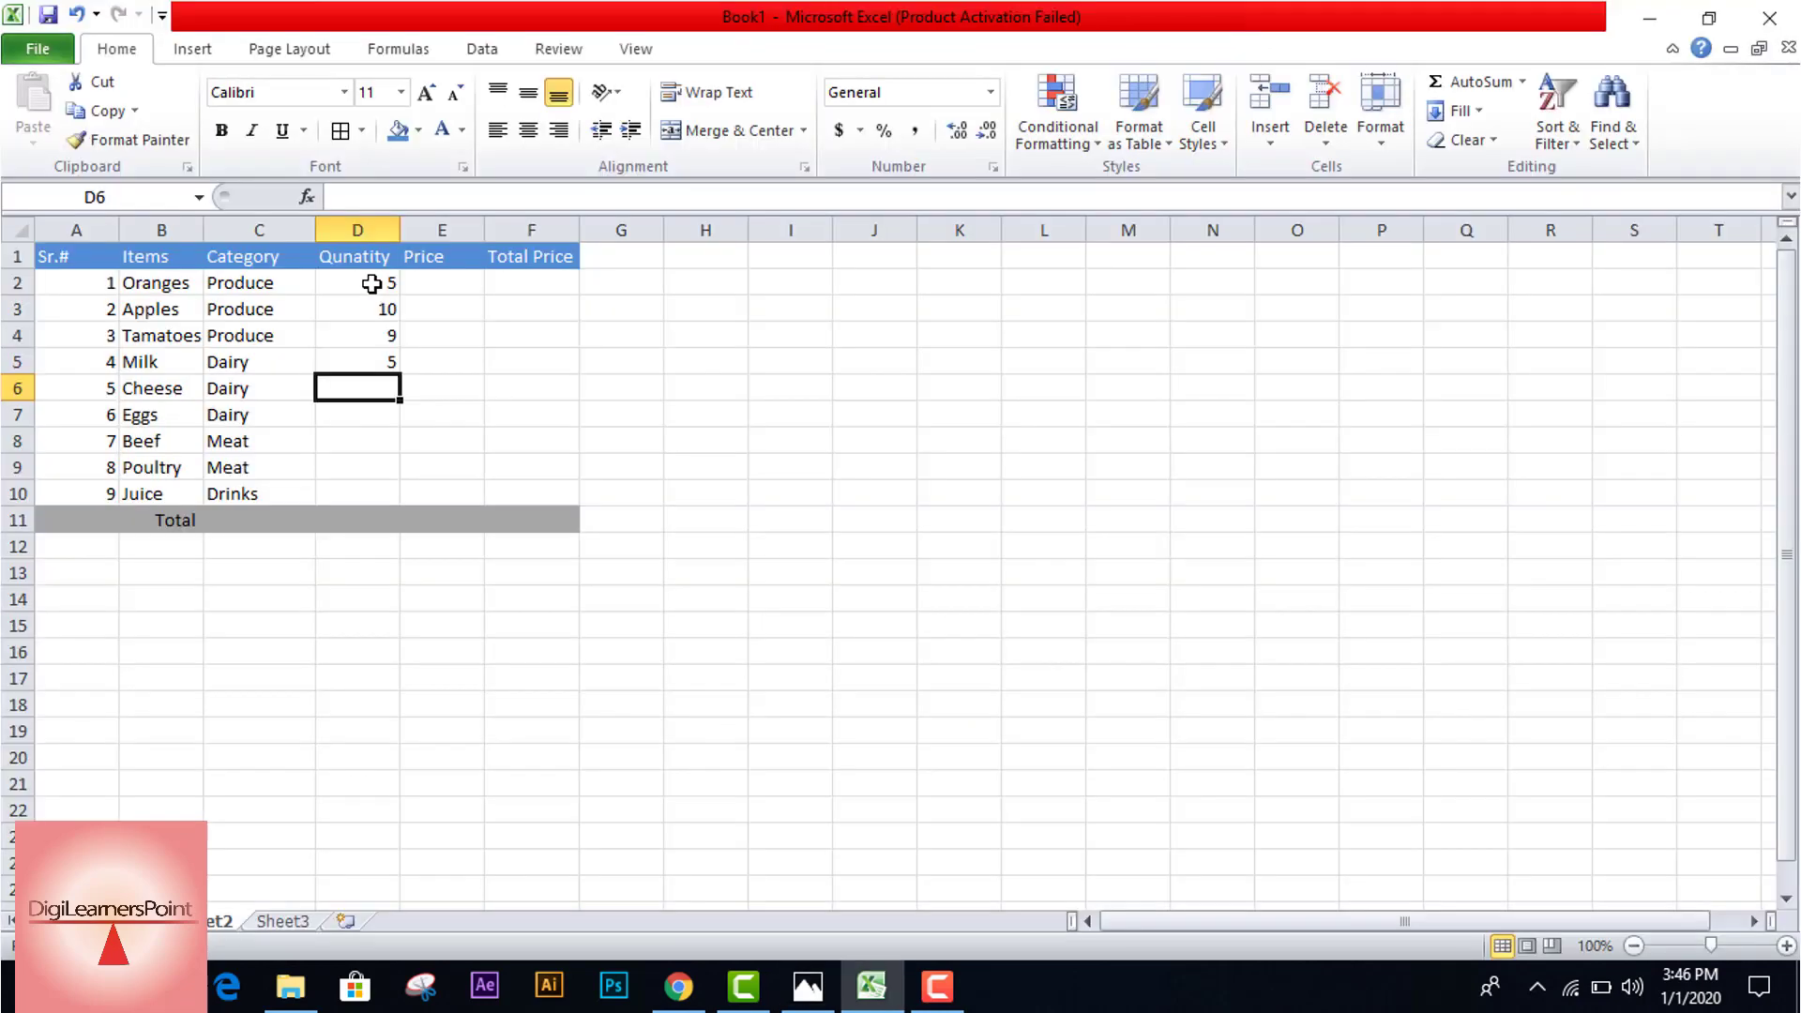
pyautogui.write('15')
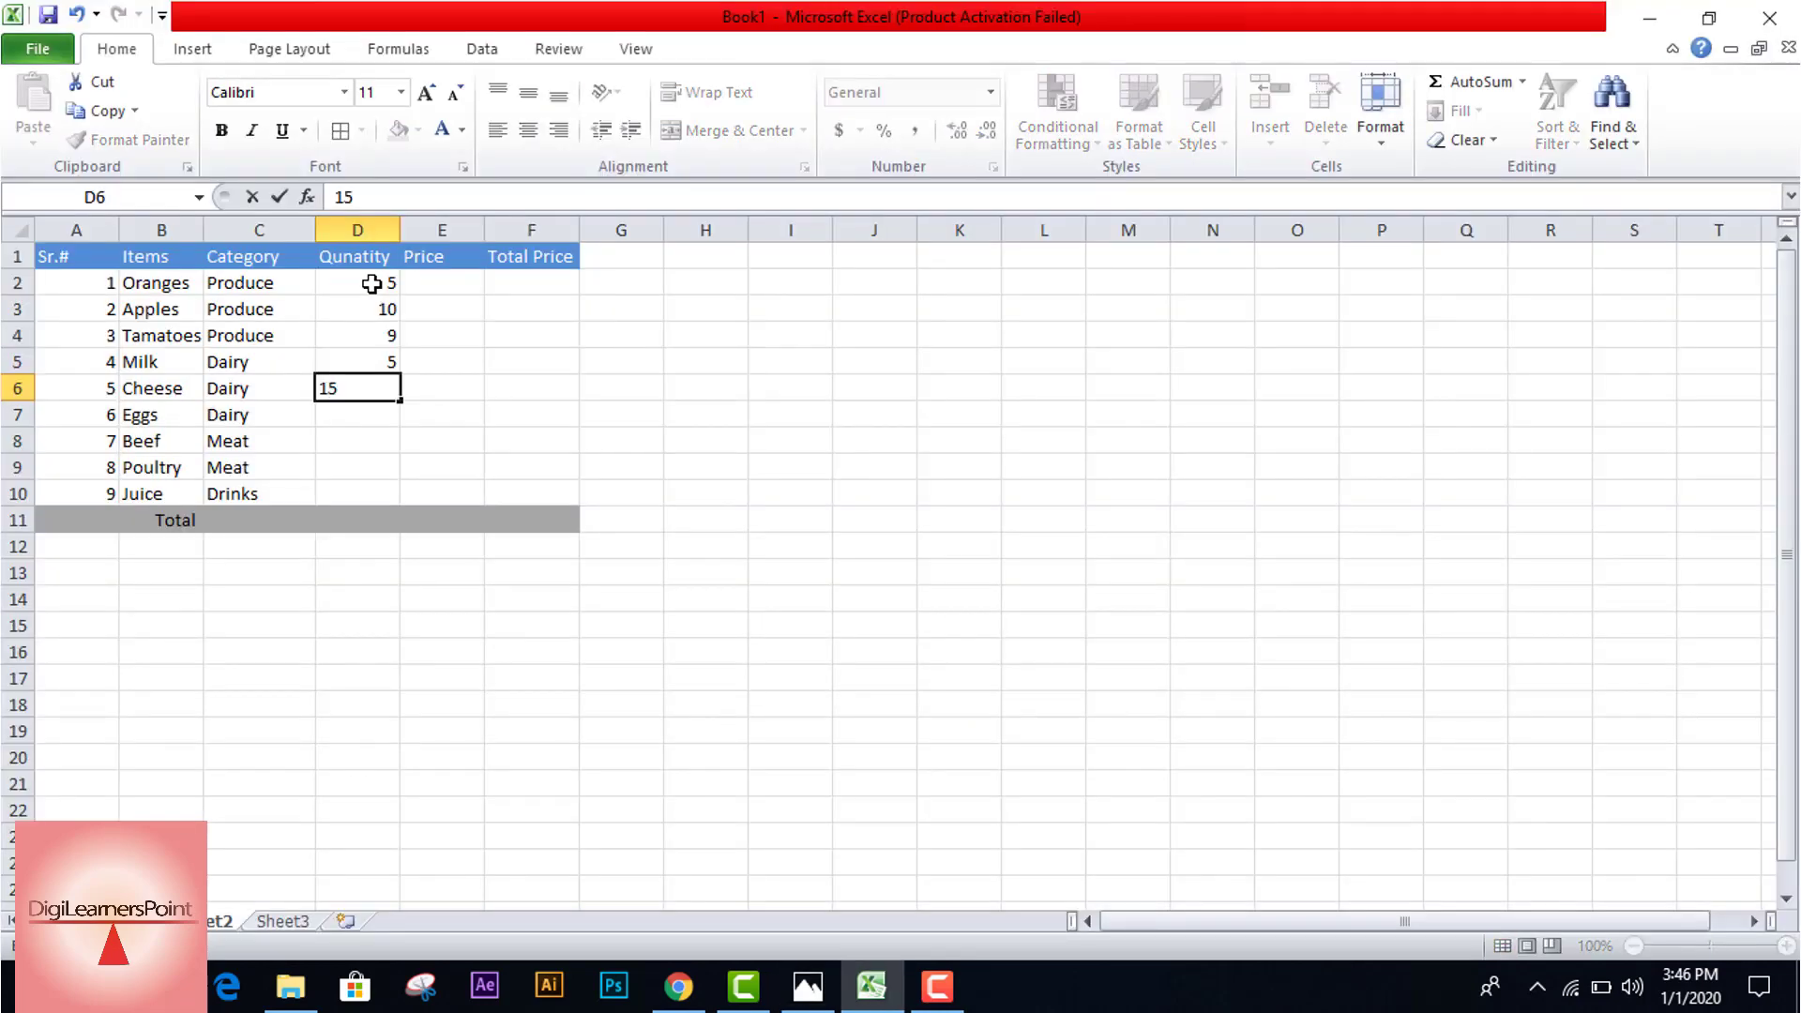
pyautogui.press('Return')
pyautogui.write('27')
pyautogui.press('Return')
pyautogui.write('2')
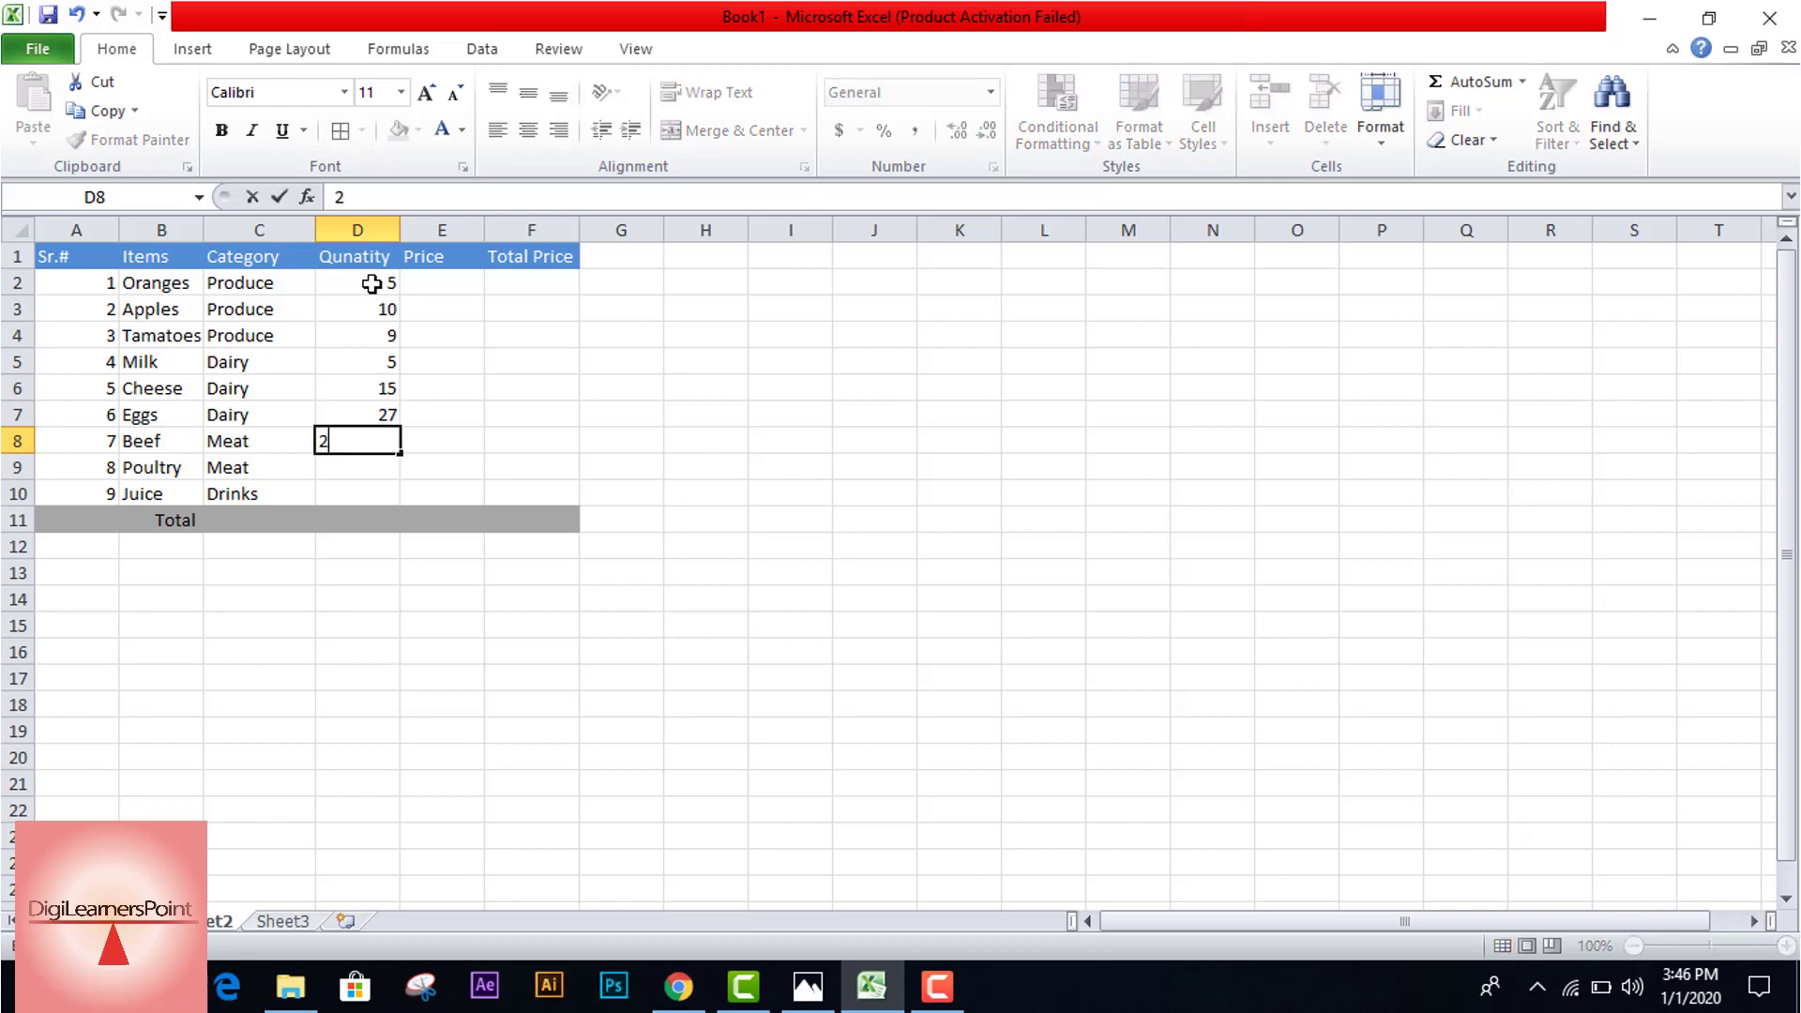
pyautogui.write('9')
pyautogui.press('Return')
# Step: Enter quantities 47 and 50 in D9:D10
pyautogui.hotkey('alt', 'Tab')
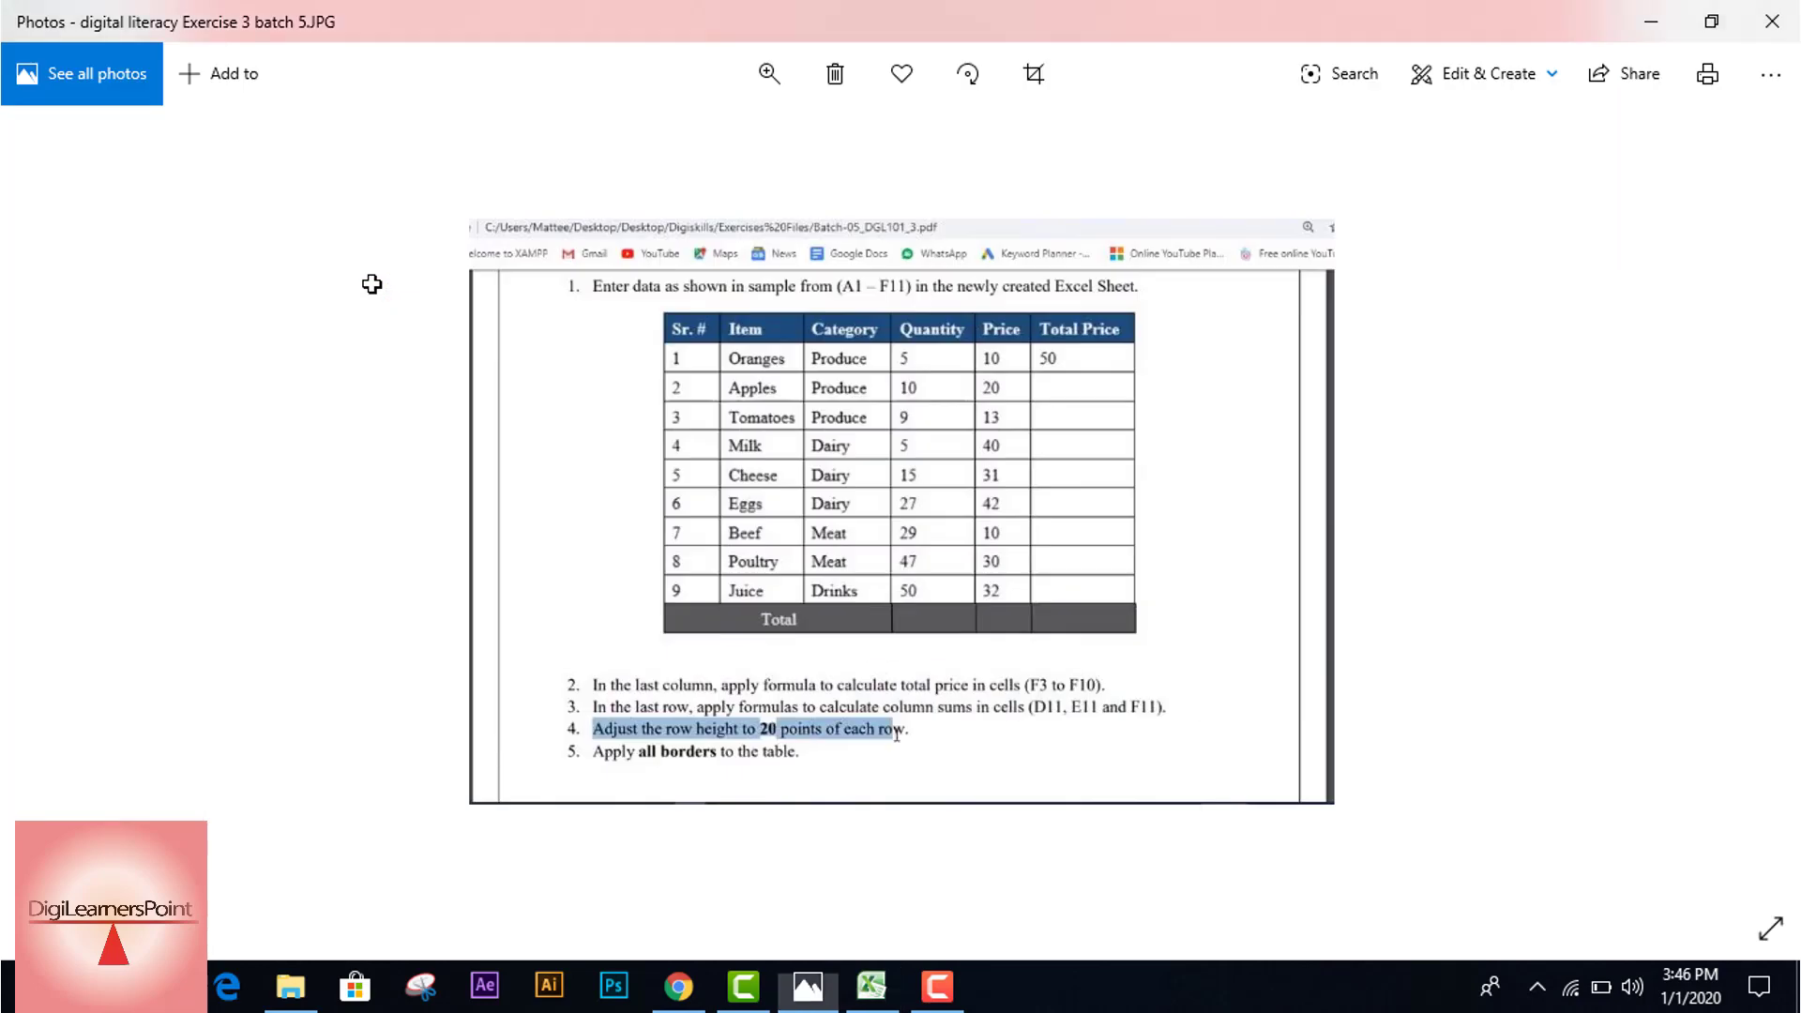
pyautogui.hotkey('alt', 'Tab')
pyautogui.write('4')
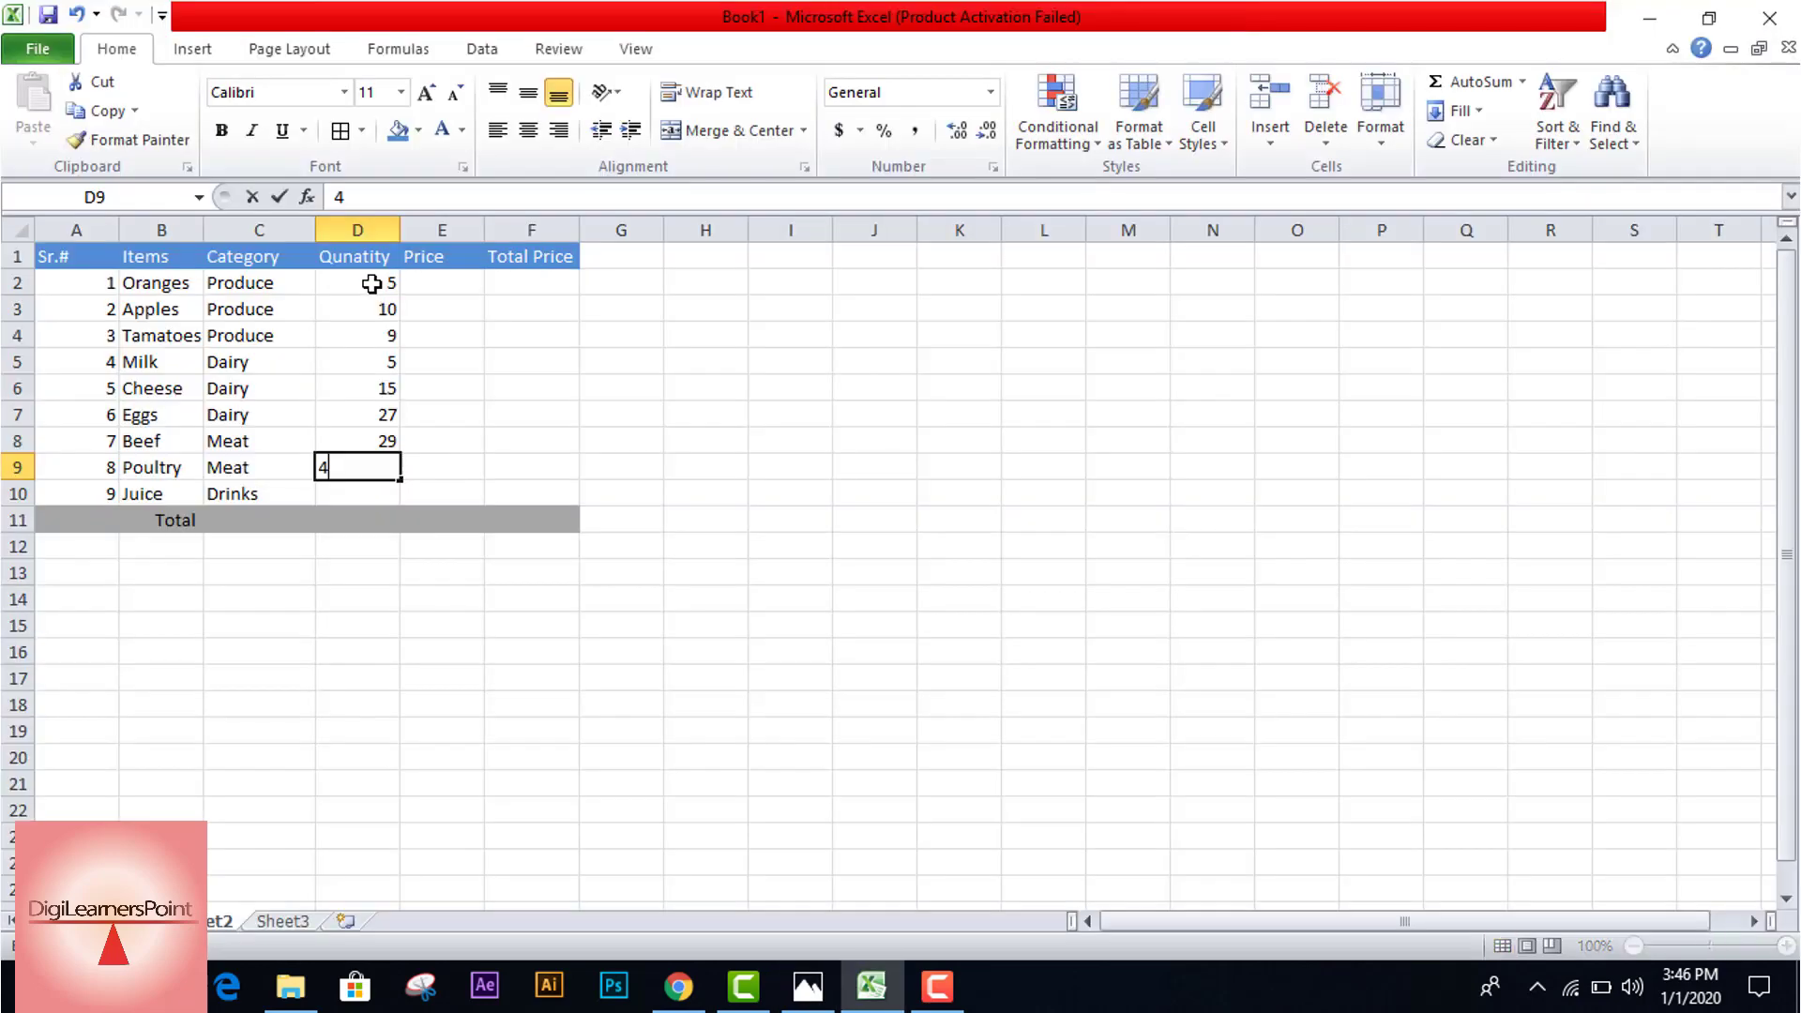
pyautogui.write('7')
pyautogui.press('Return')
pyautogui.write('50')
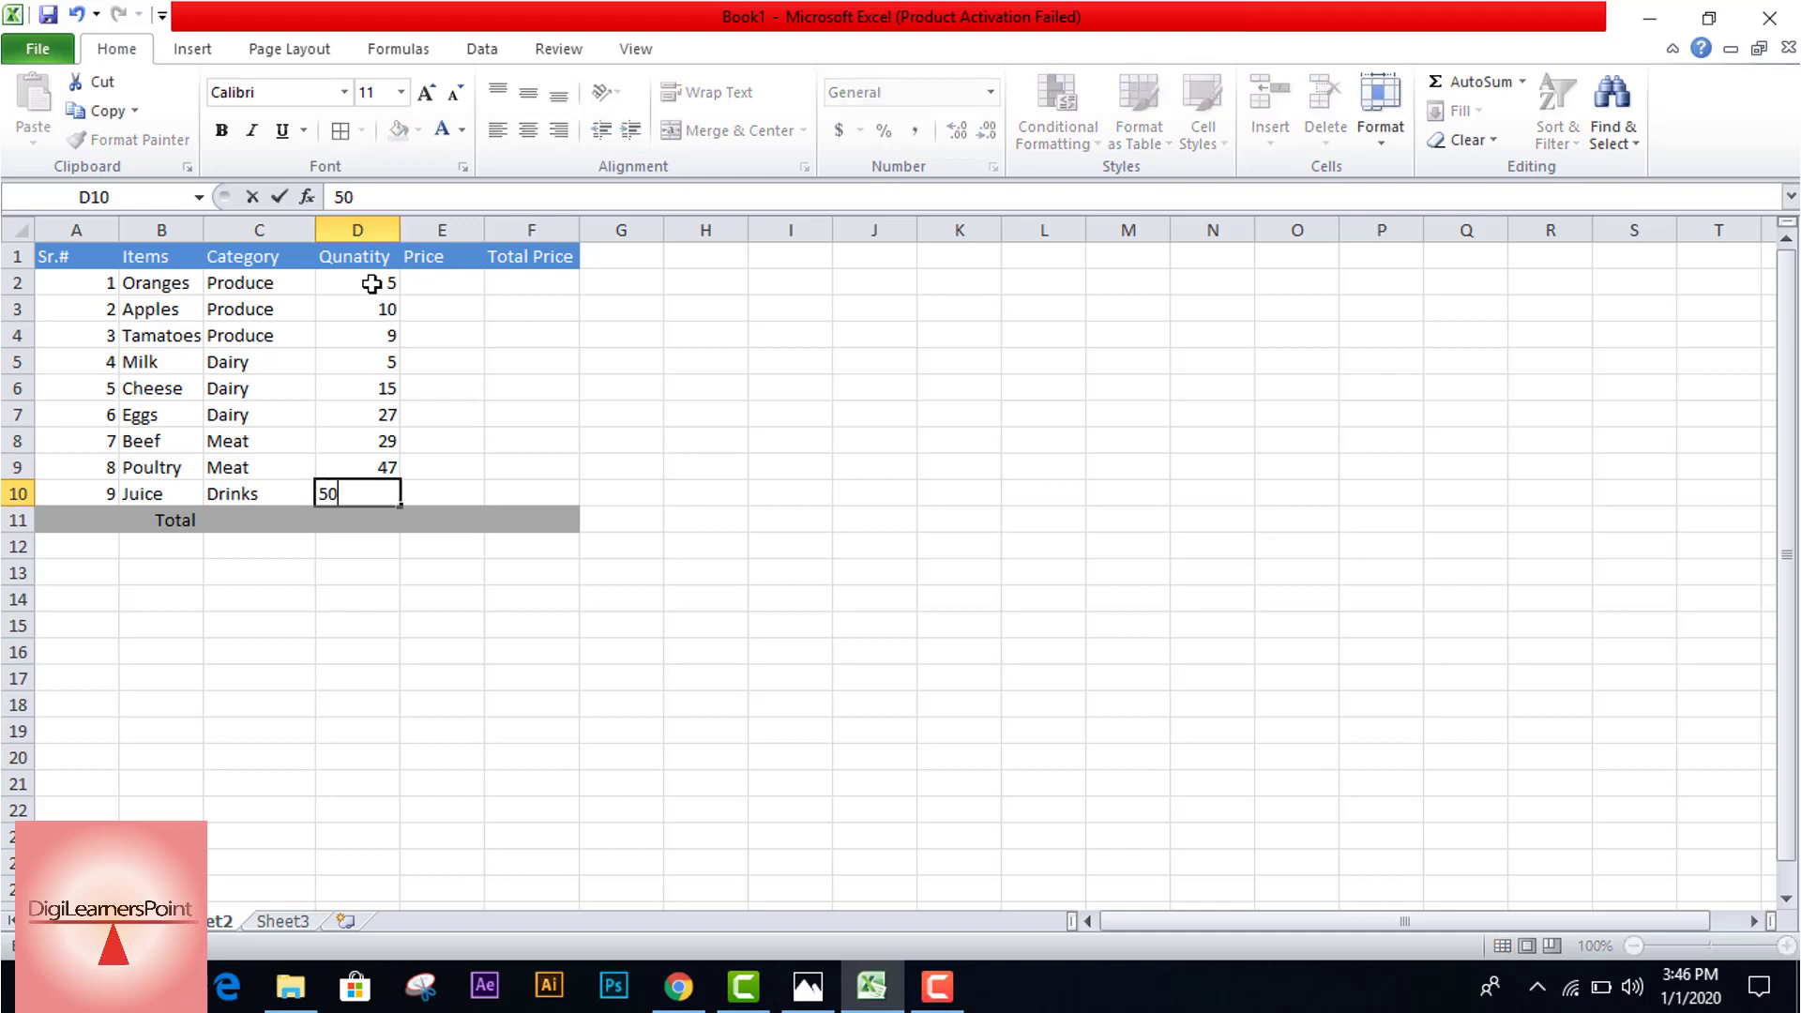
pyautogui.press('Tab')
pyautogui.click(453, 281)
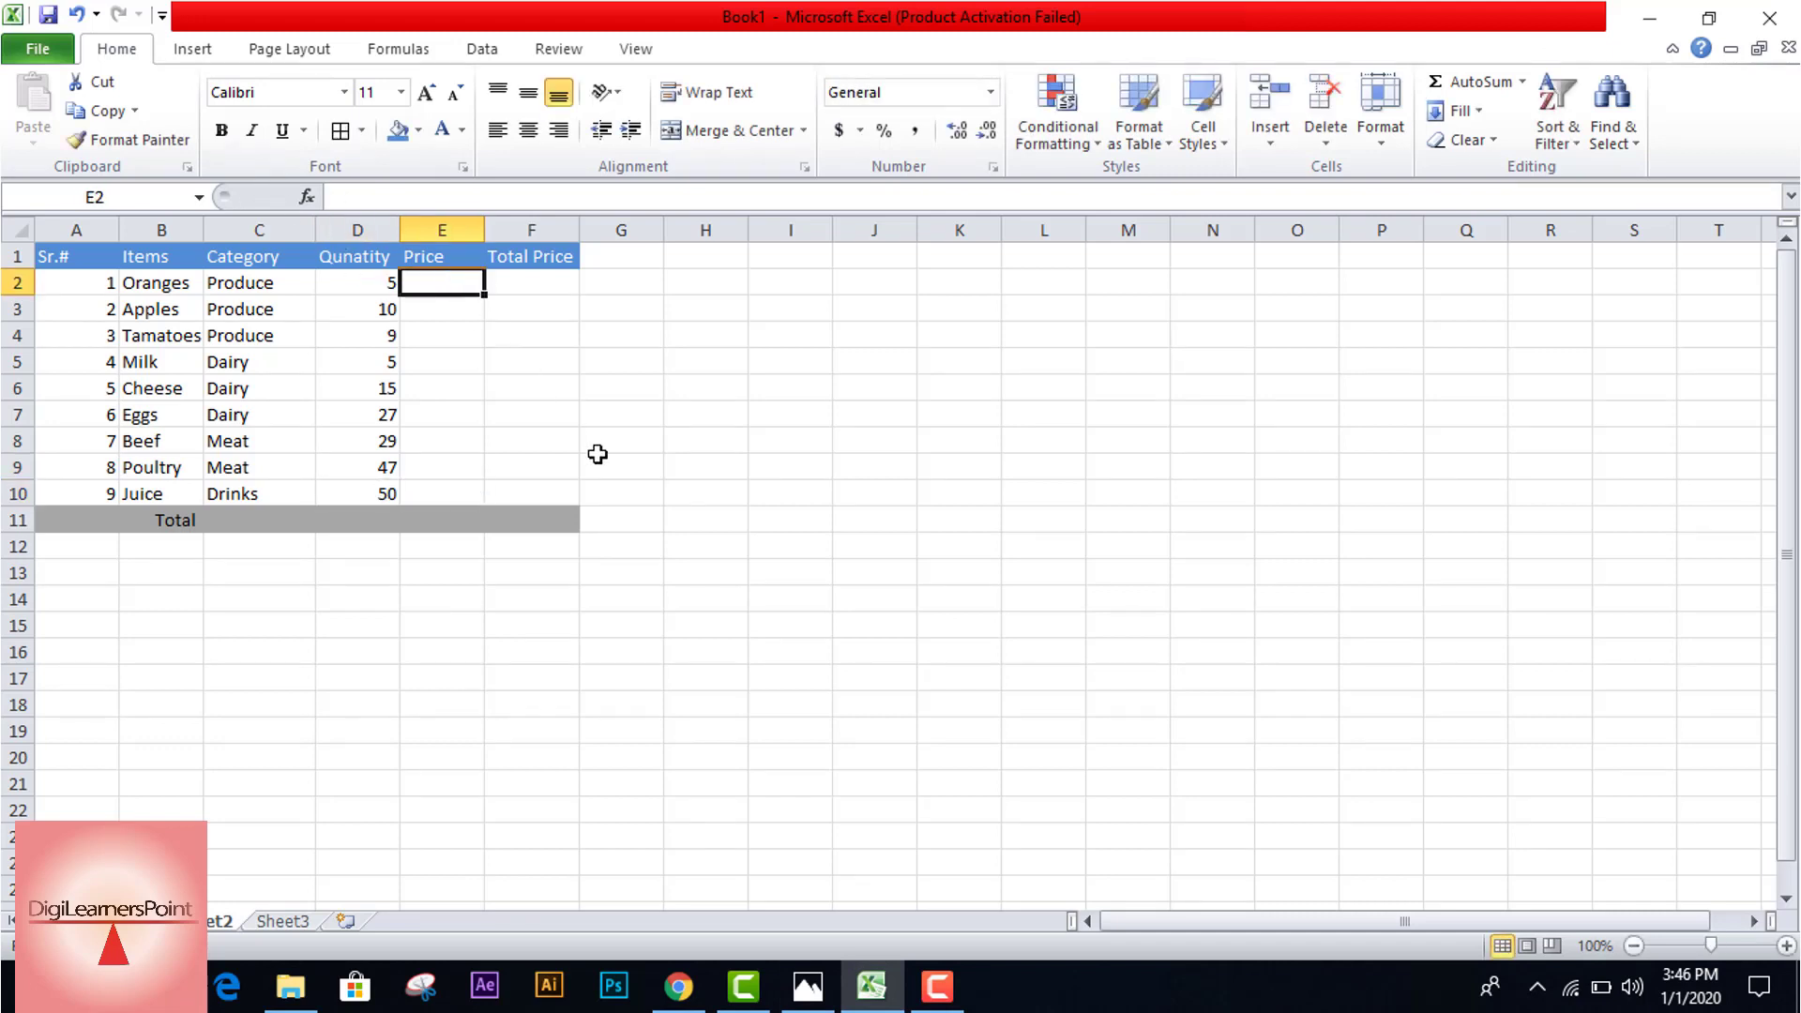
# Step: Enter prices 10, 20, 13 and 40 in E2:E5 from the exercise sheet
pyautogui.hotkey('alt', 'Tab')
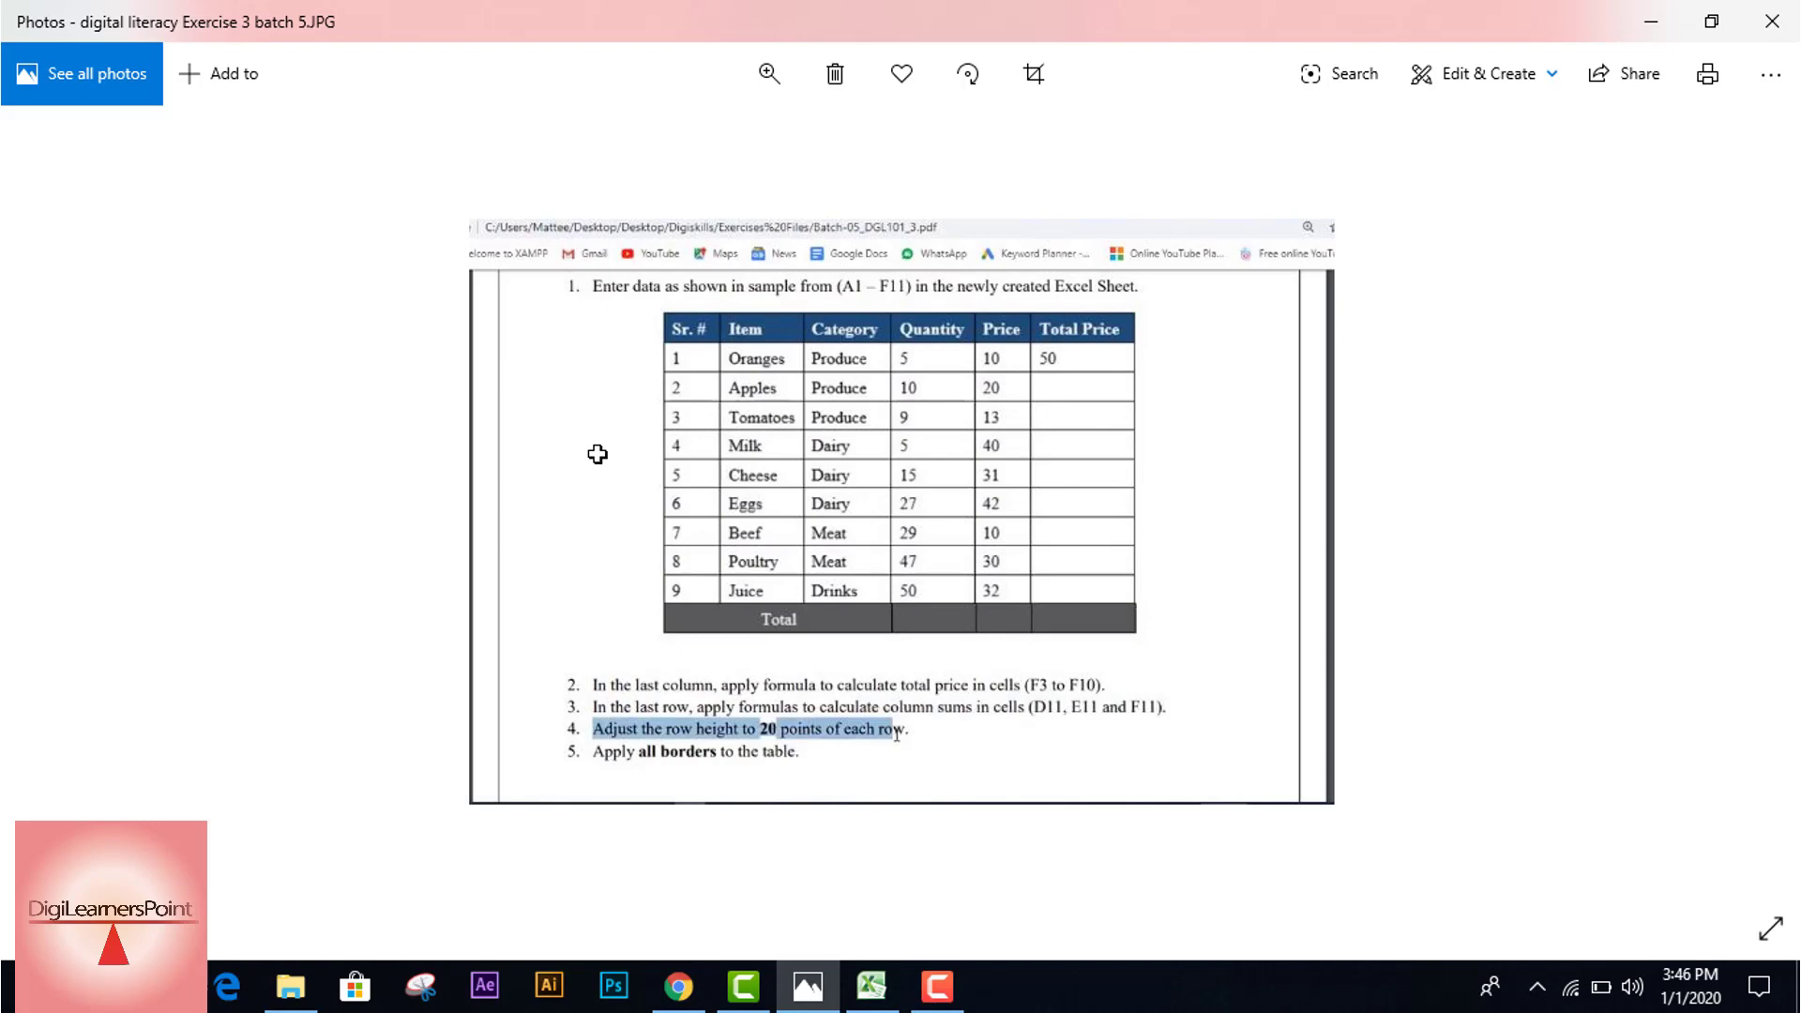
pyautogui.hotkey('alt', 'Tab')
pyautogui.write('10')
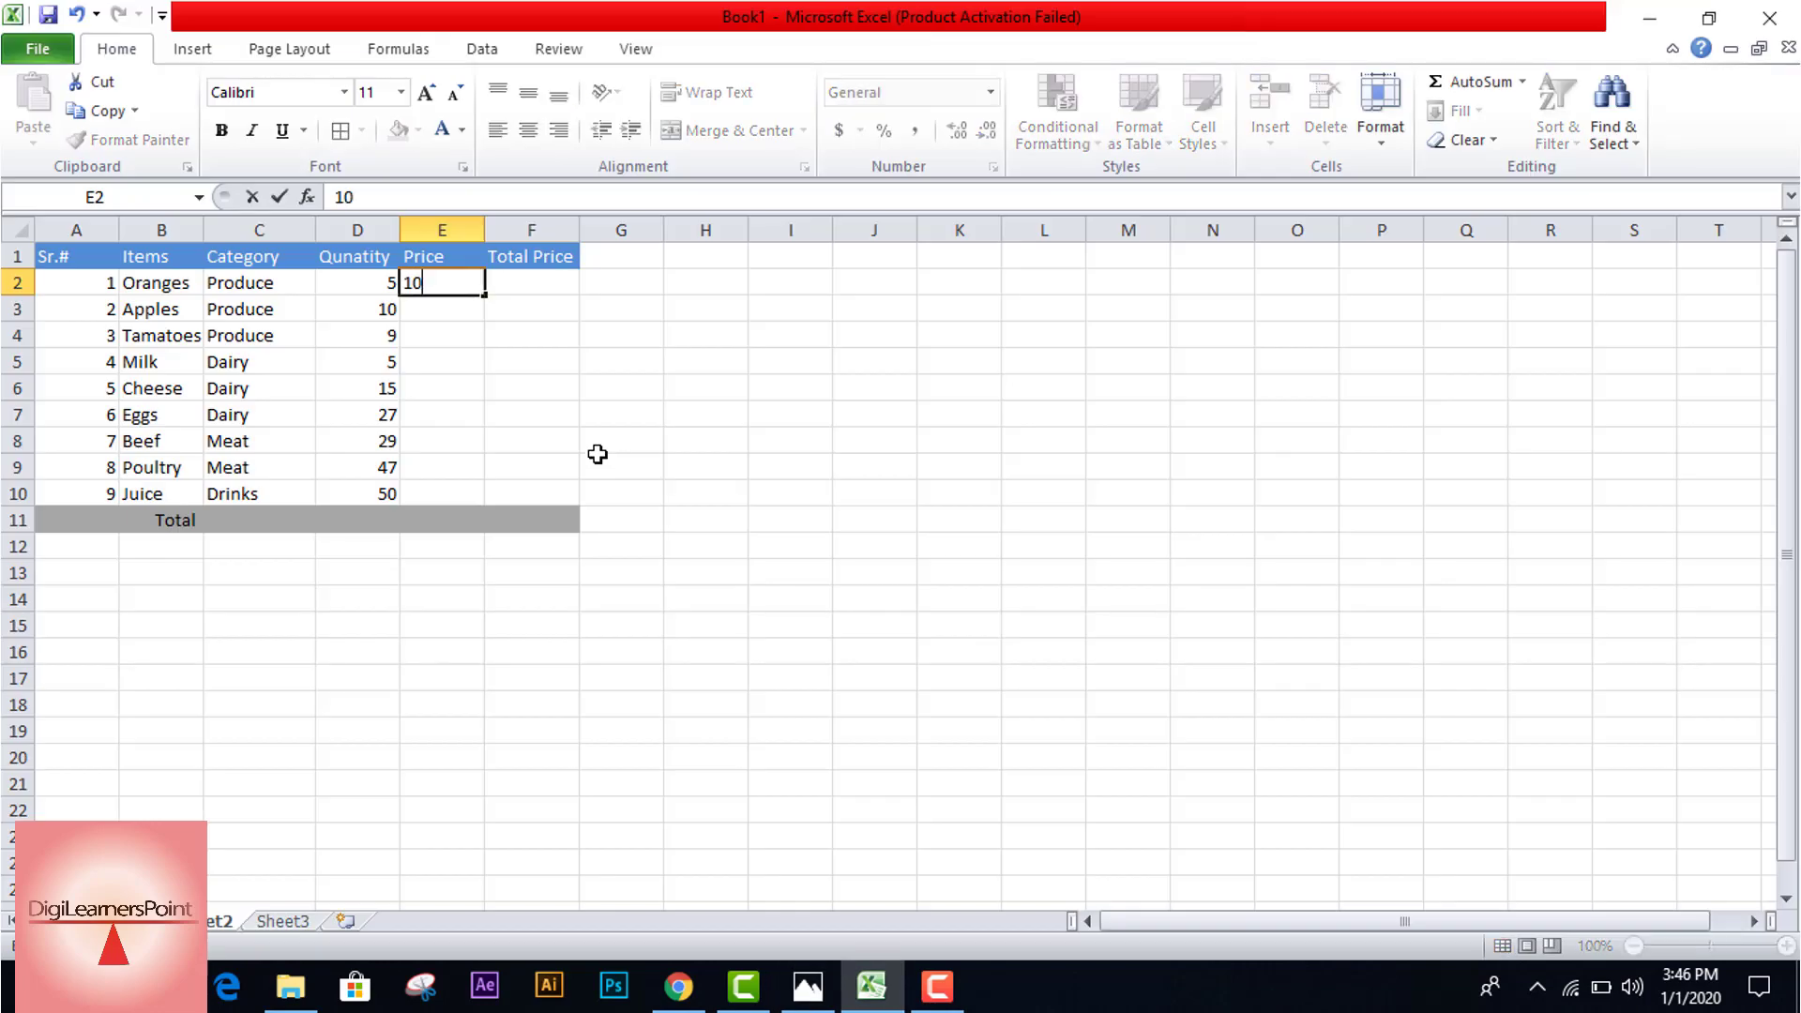
pyautogui.press('Return')
pyautogui.write('20')
pyautogui.press('Return')
pyautogui.write('1')
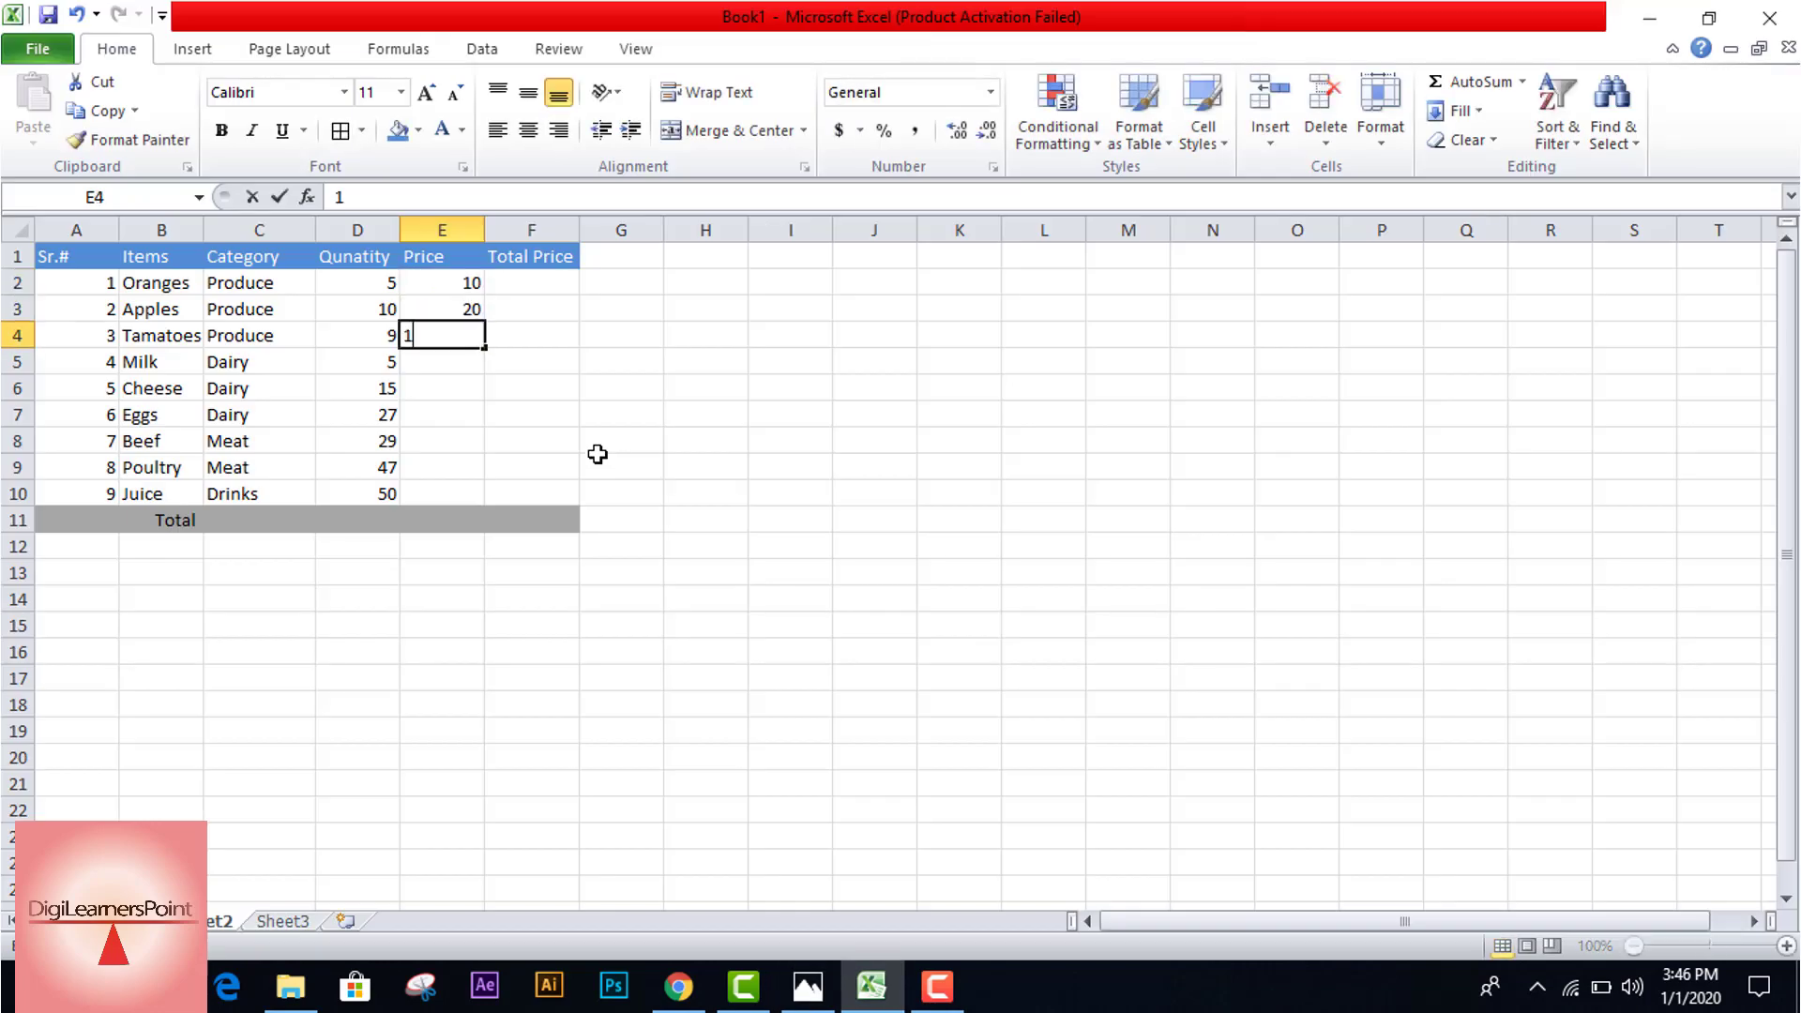
pyautogui.write('3')
pyautogui.press('Return')
pyautogui.write('40')
pyautogui.press('Return')
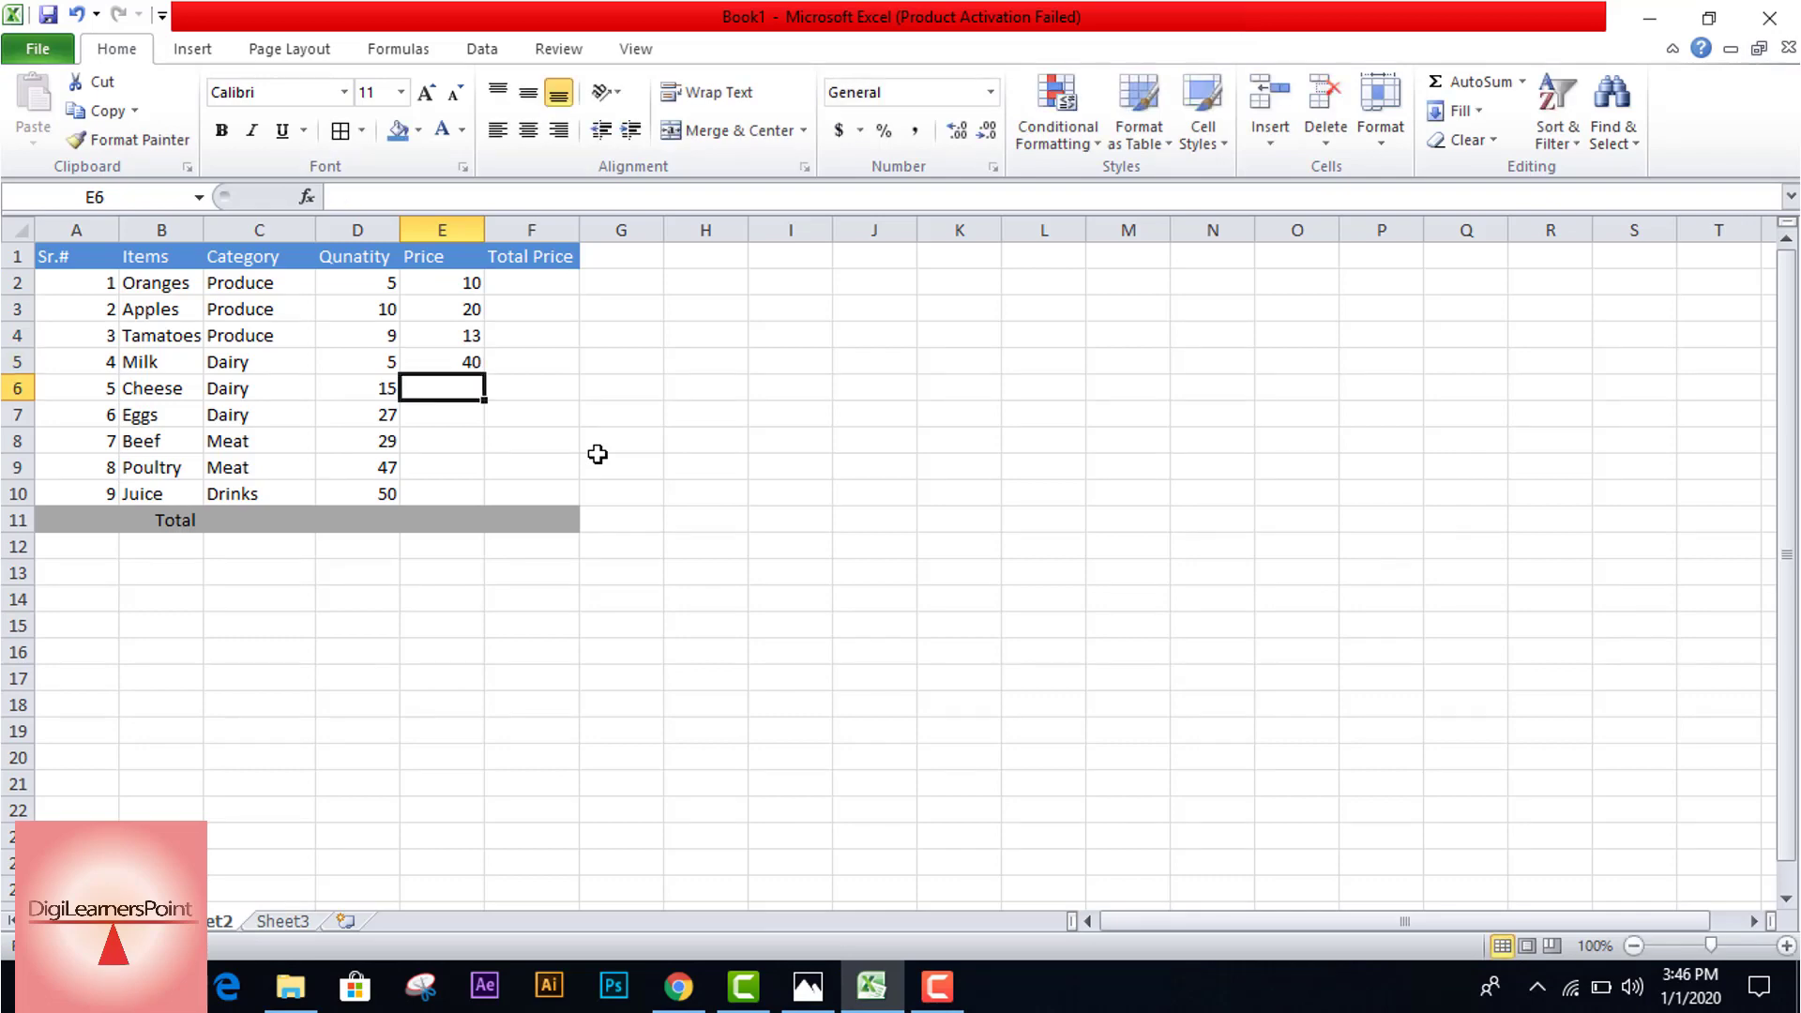
# Step: Enter prices 31, 42 and 10 for Cheese, Eggs and Beef
pyautogui.hotkey('alt', 'Tab')
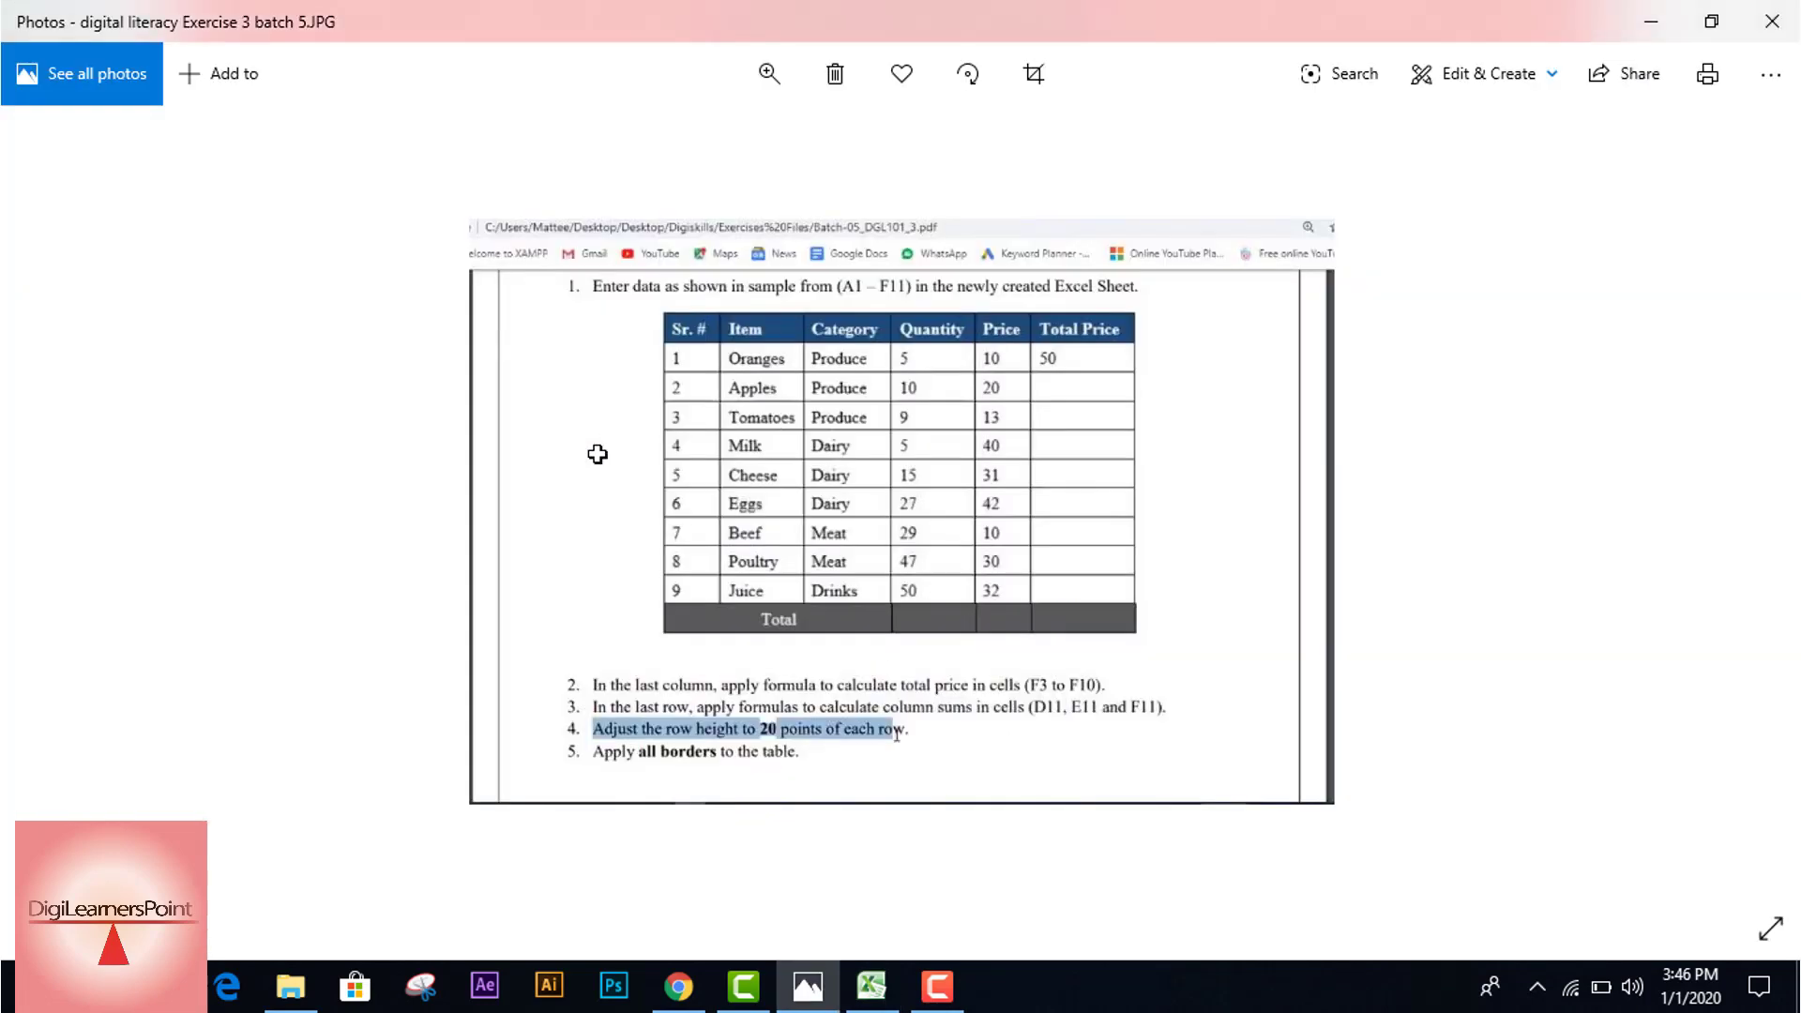
pyautogui.hotkey('alt', 'Tab')
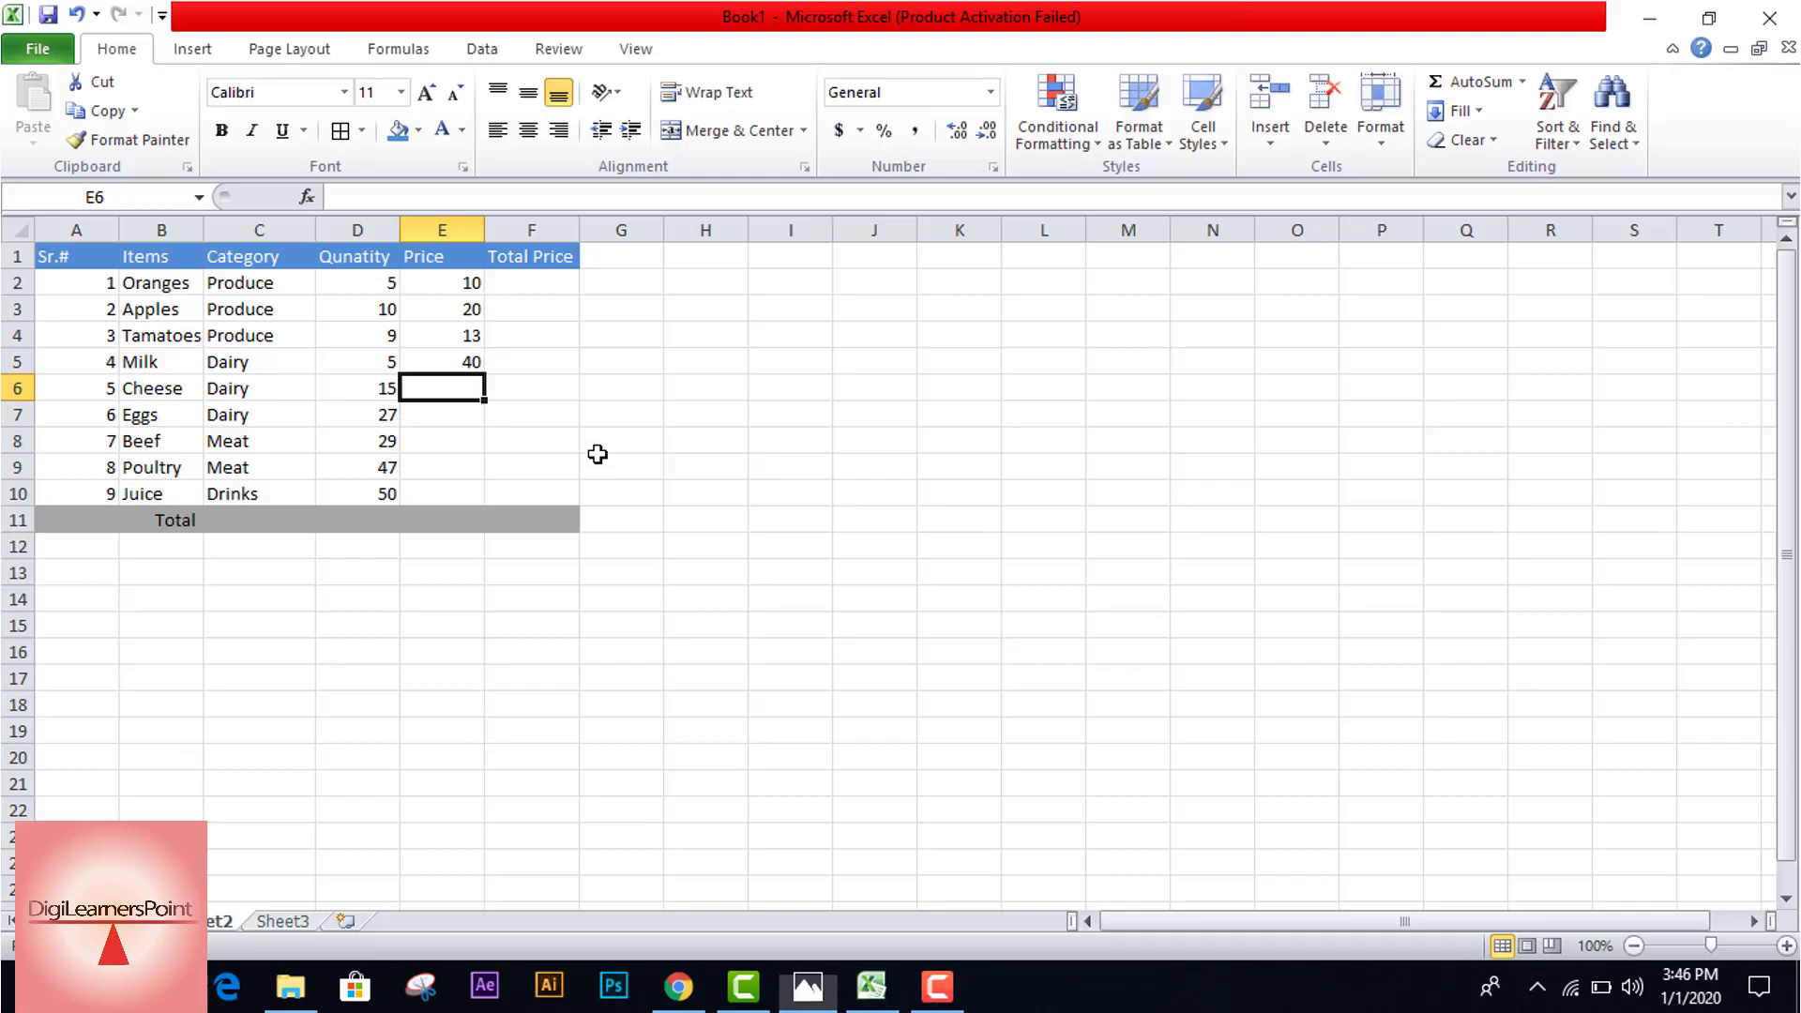
pyautogui.write('31')
pyautogui.press('Return')
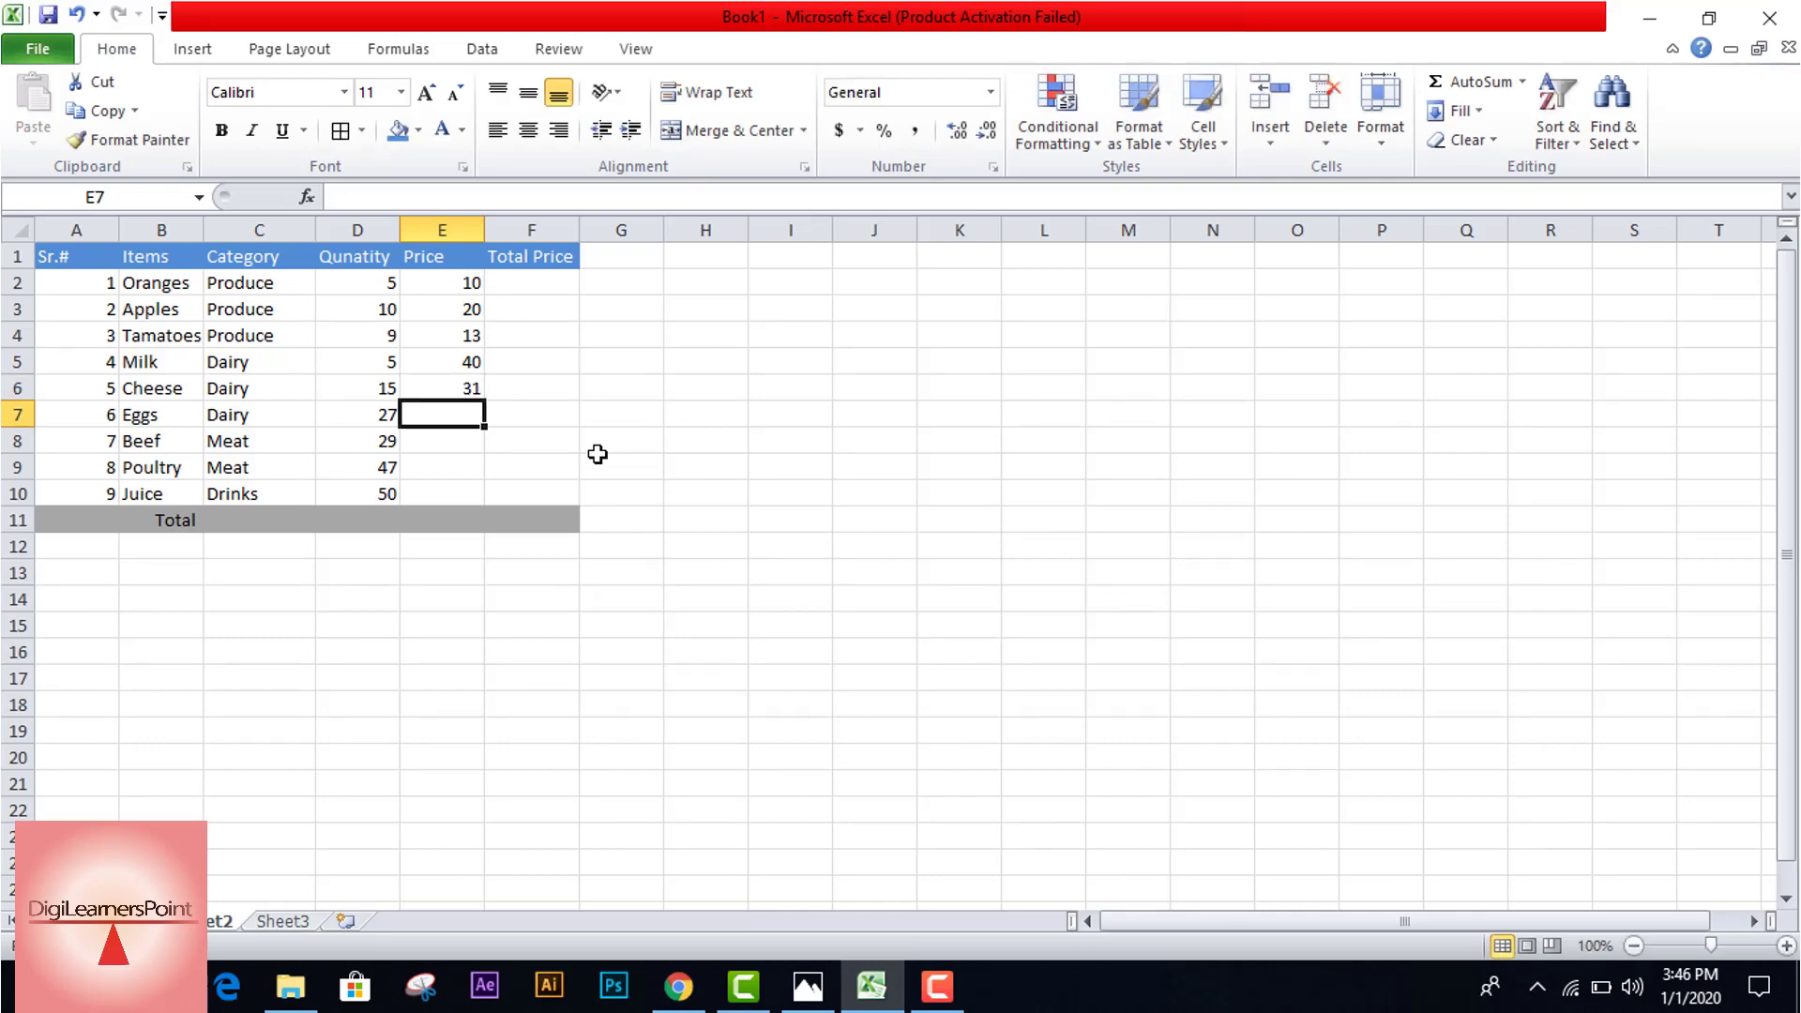
pyautogui.write('42')
pyautogui.press('Return')
pyautogui.write('10')
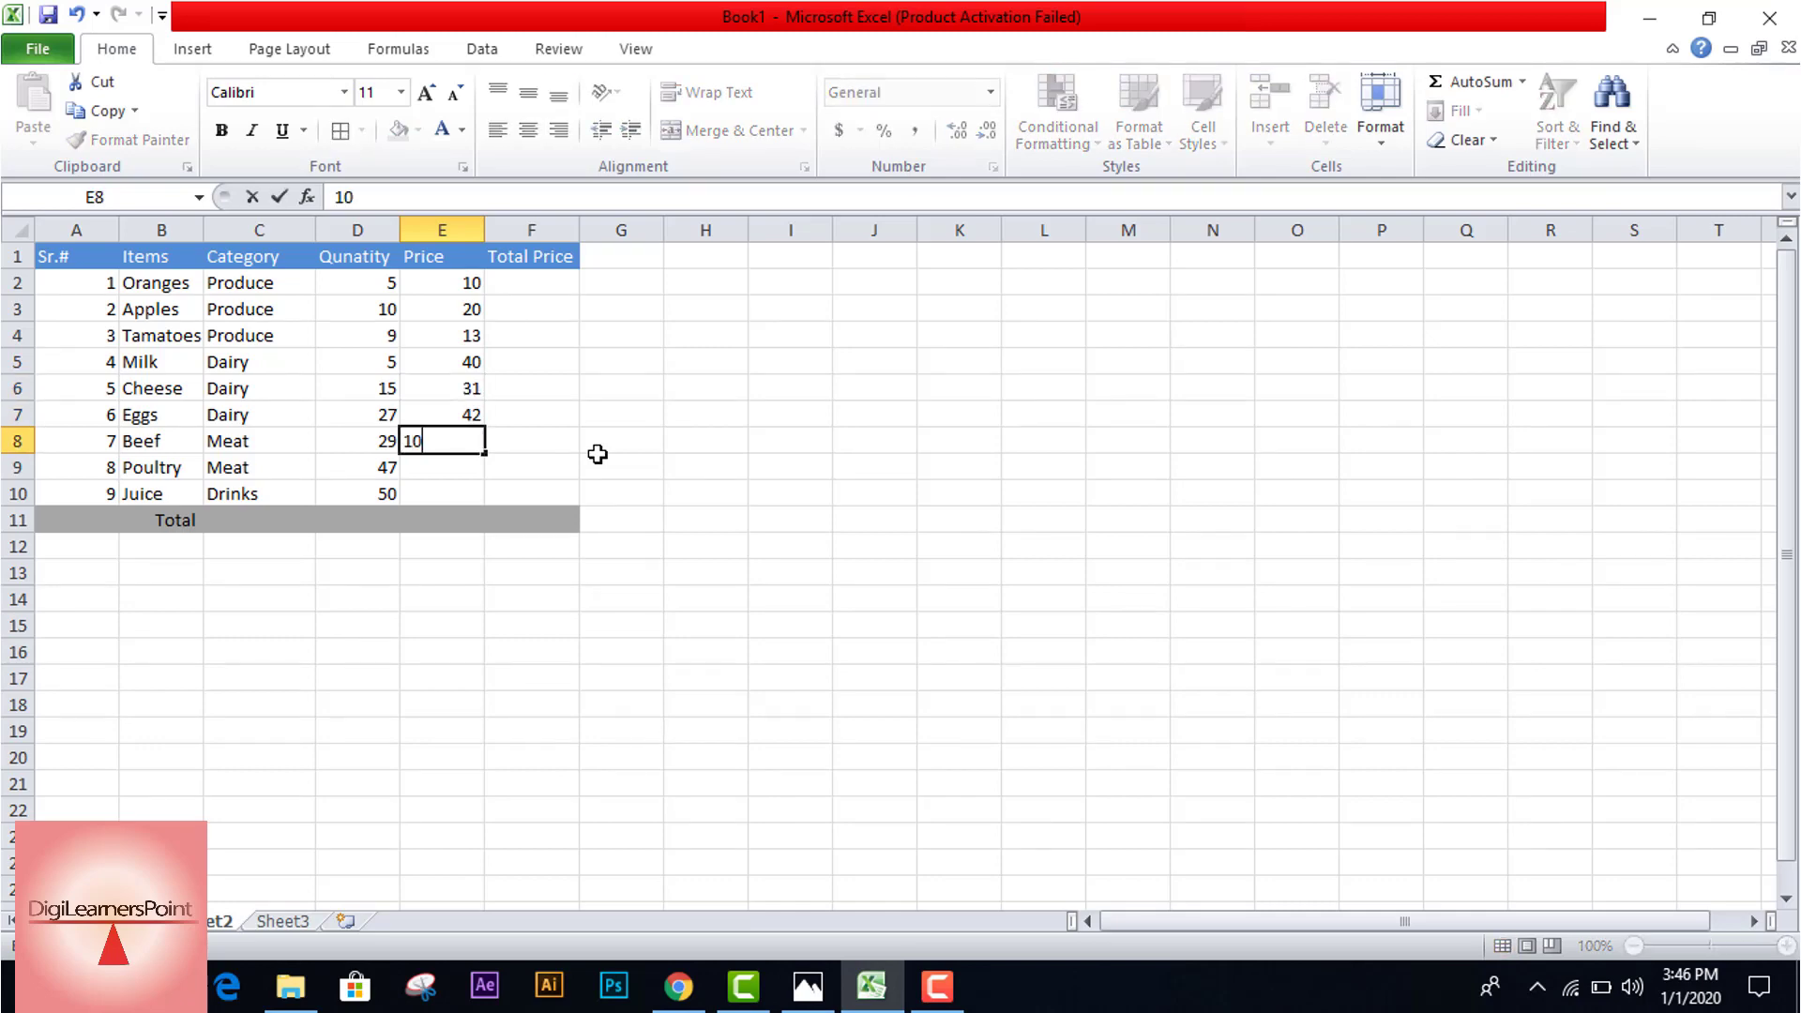
pyautogui.press('Return')
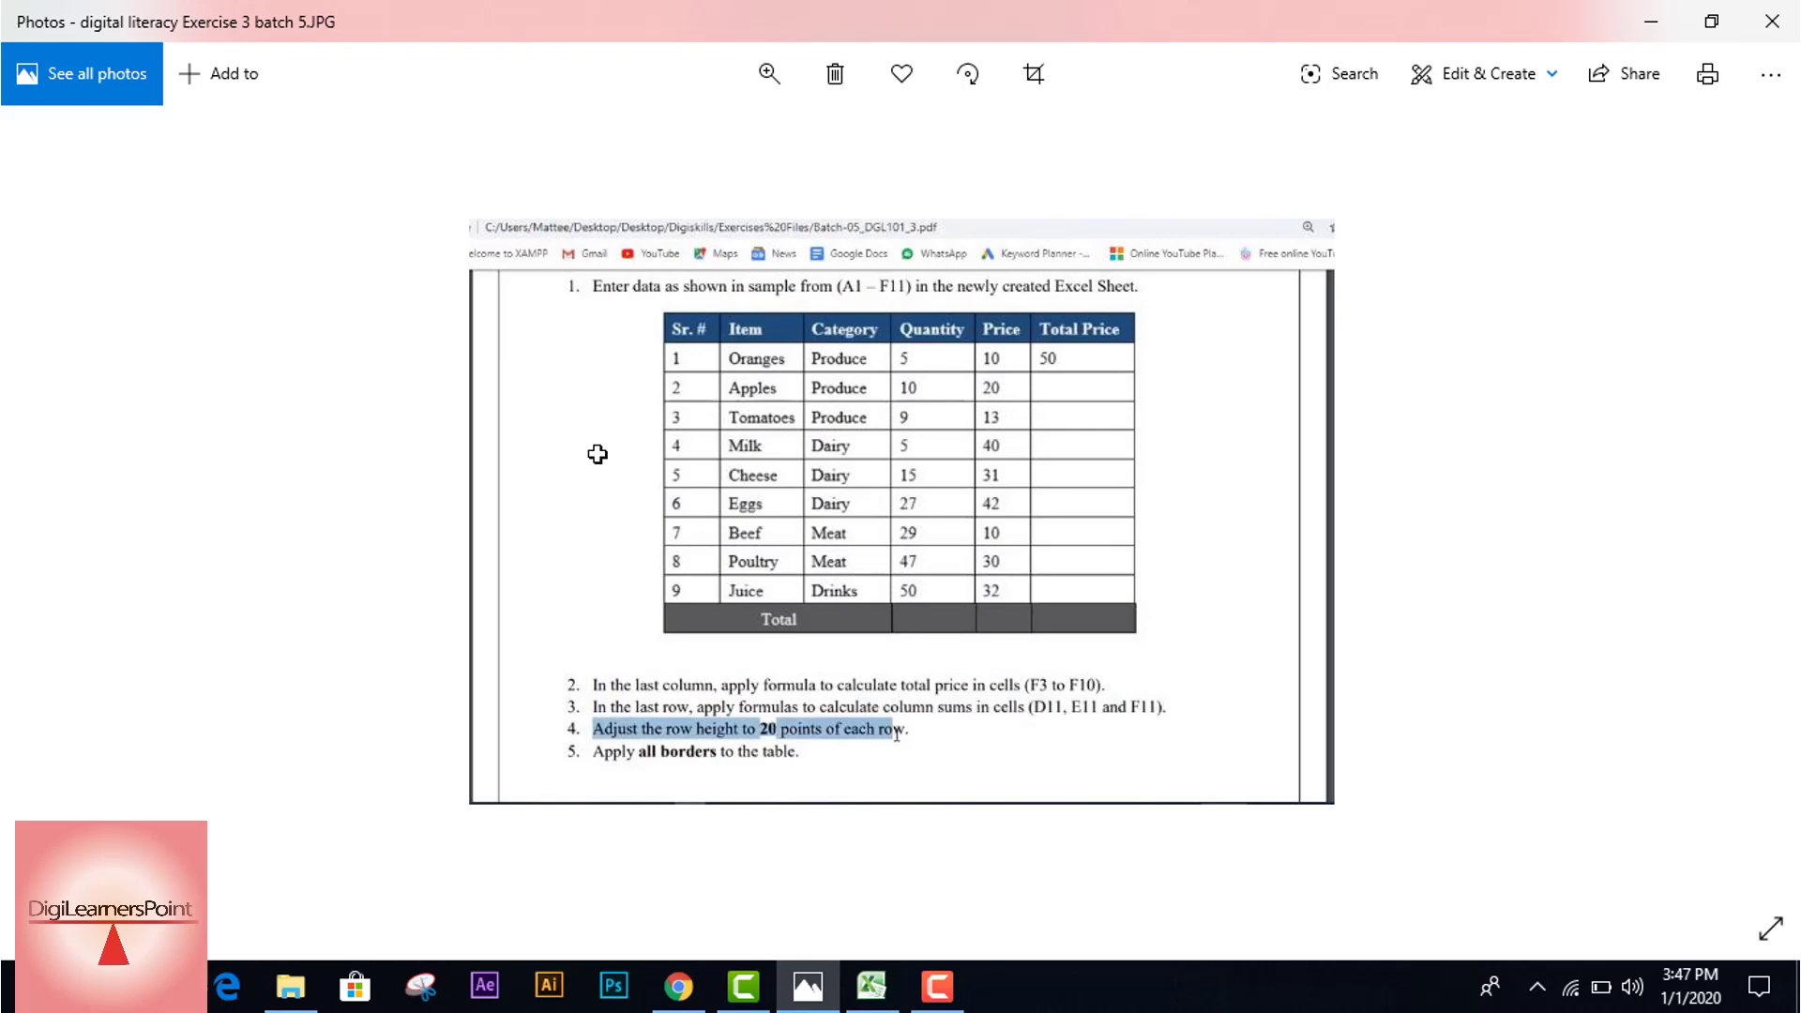
# Step: Enter prices 30 and 32 for Poultry and Juice
pyautogui.hotkey('alt', 'Tab')
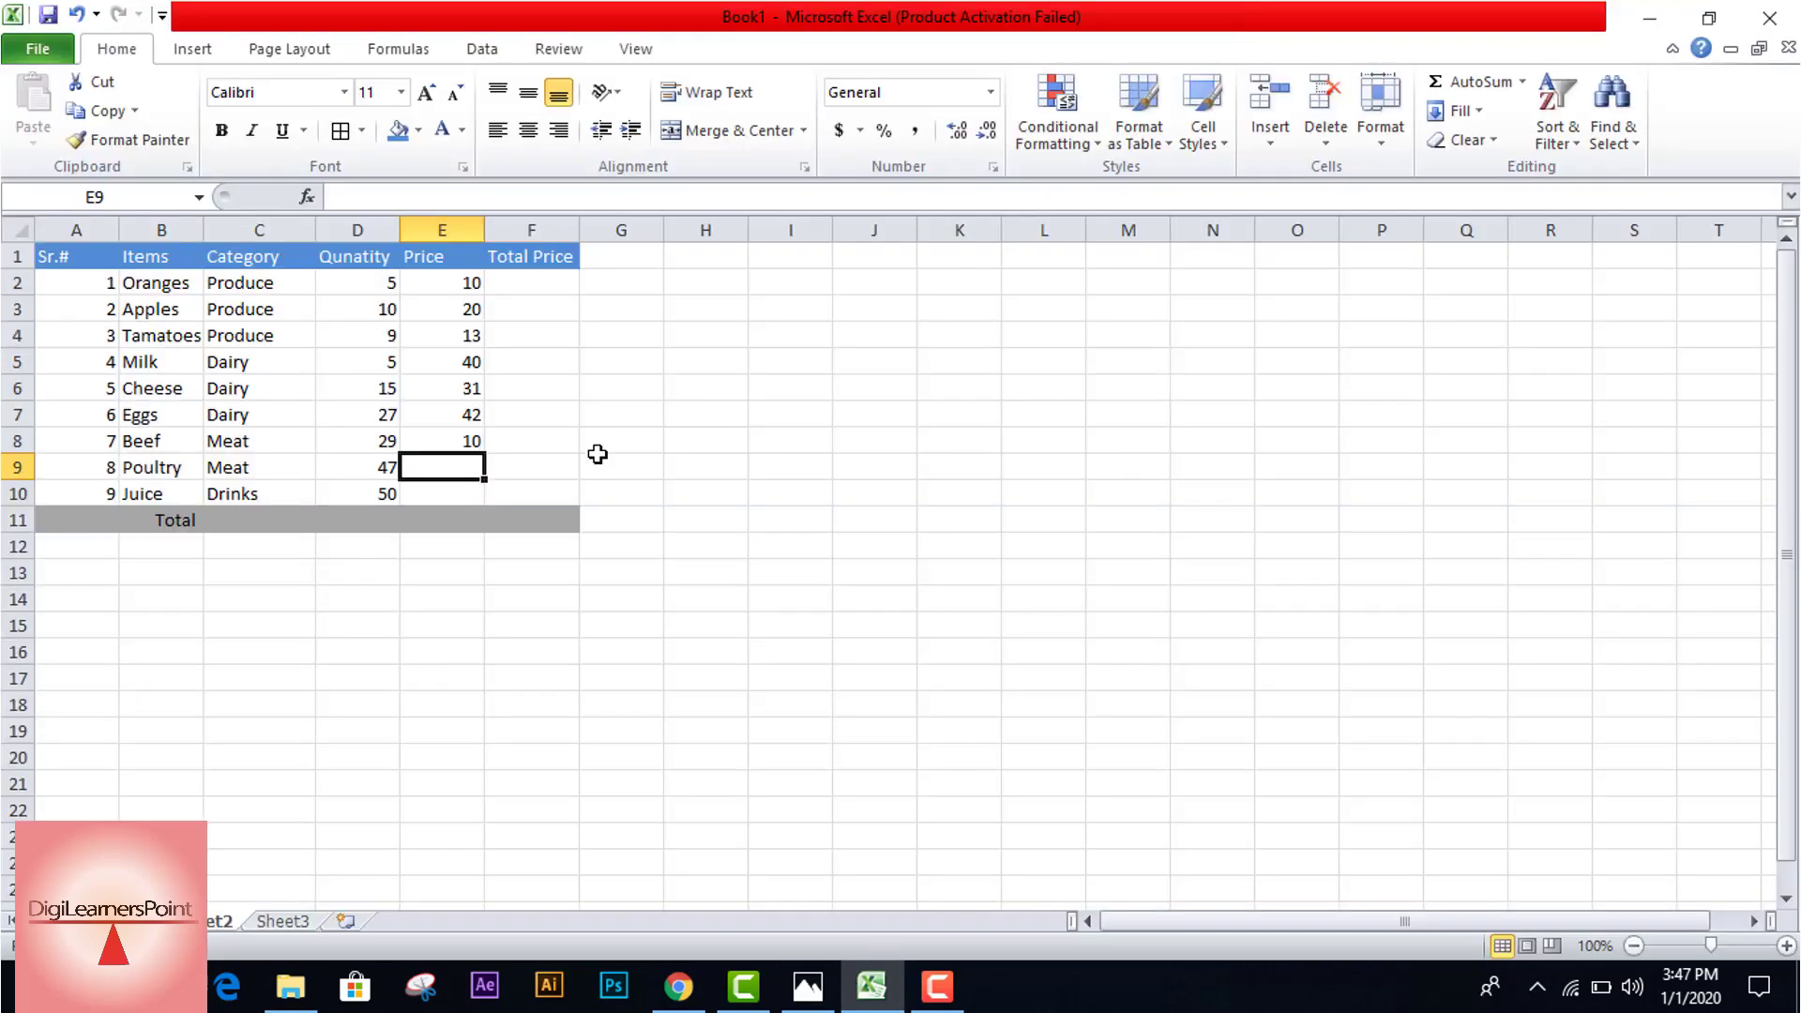
pyautogui.write('30')
pyautogui.press('Return')
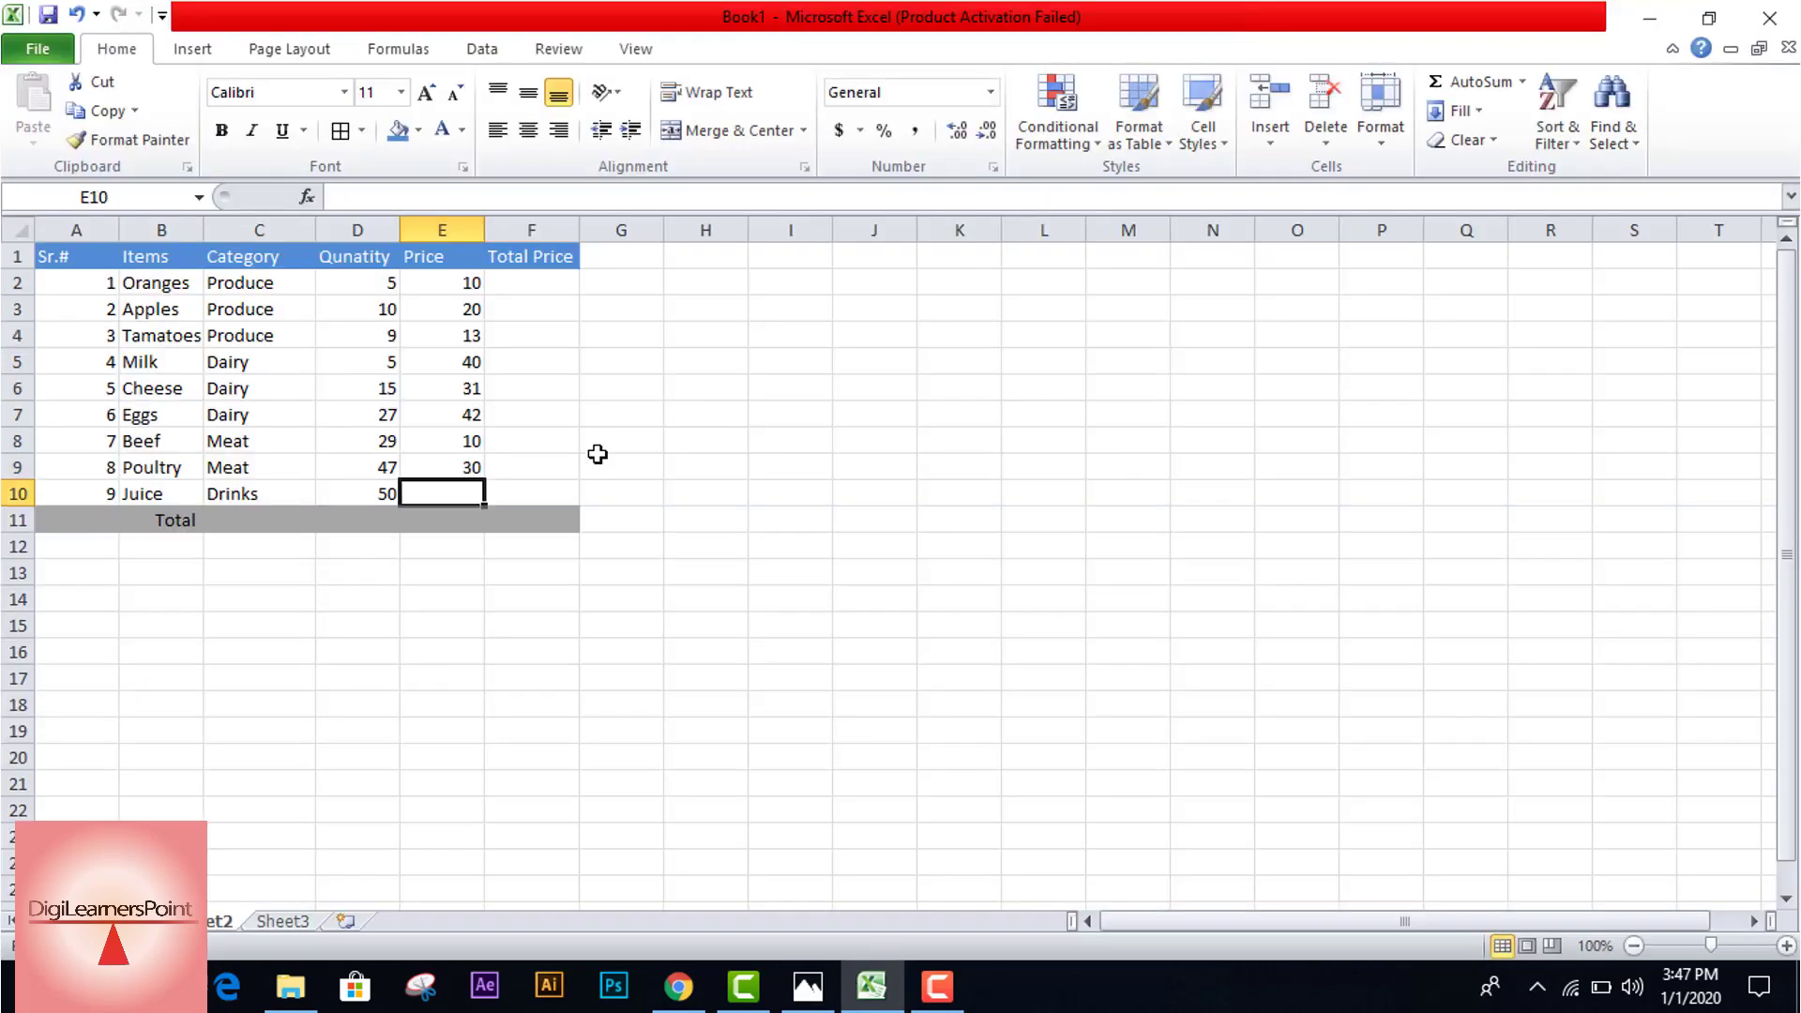
pyautogui.write('32')
pyautogui.press('Return')
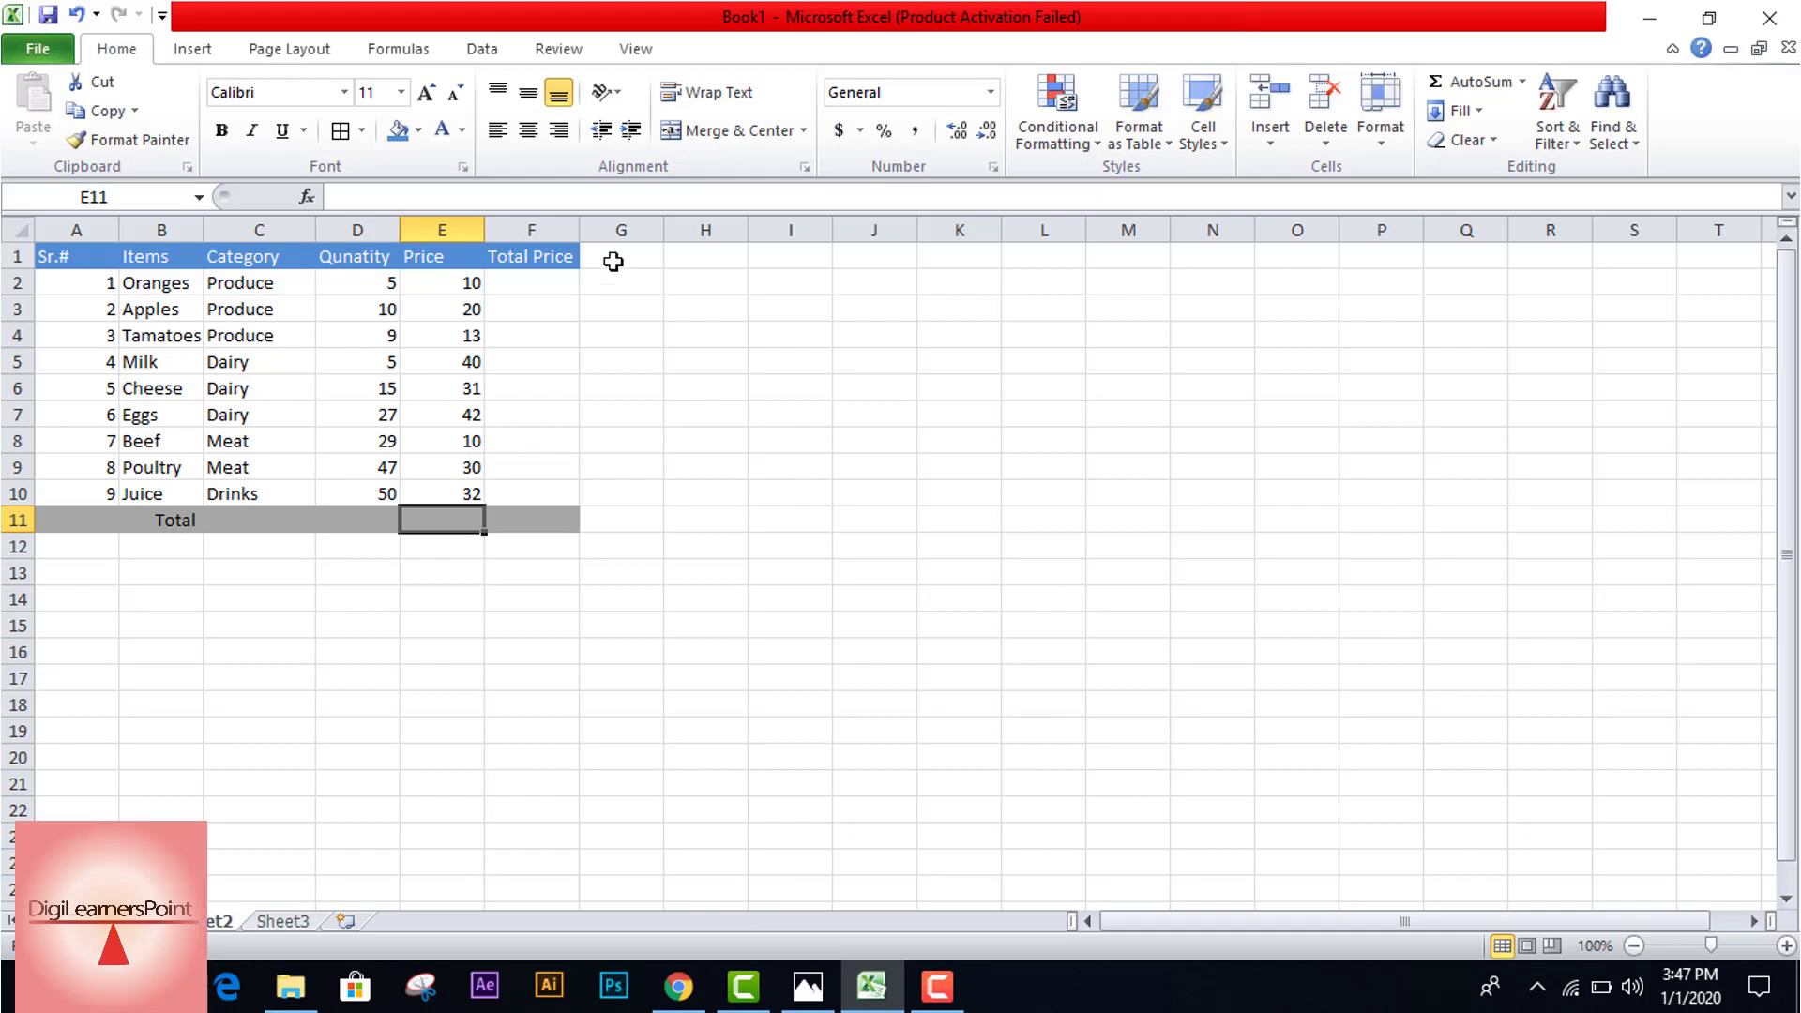
pyautogui.click(546, 281)
pyautogui.hotkey('alt', 'Tab')
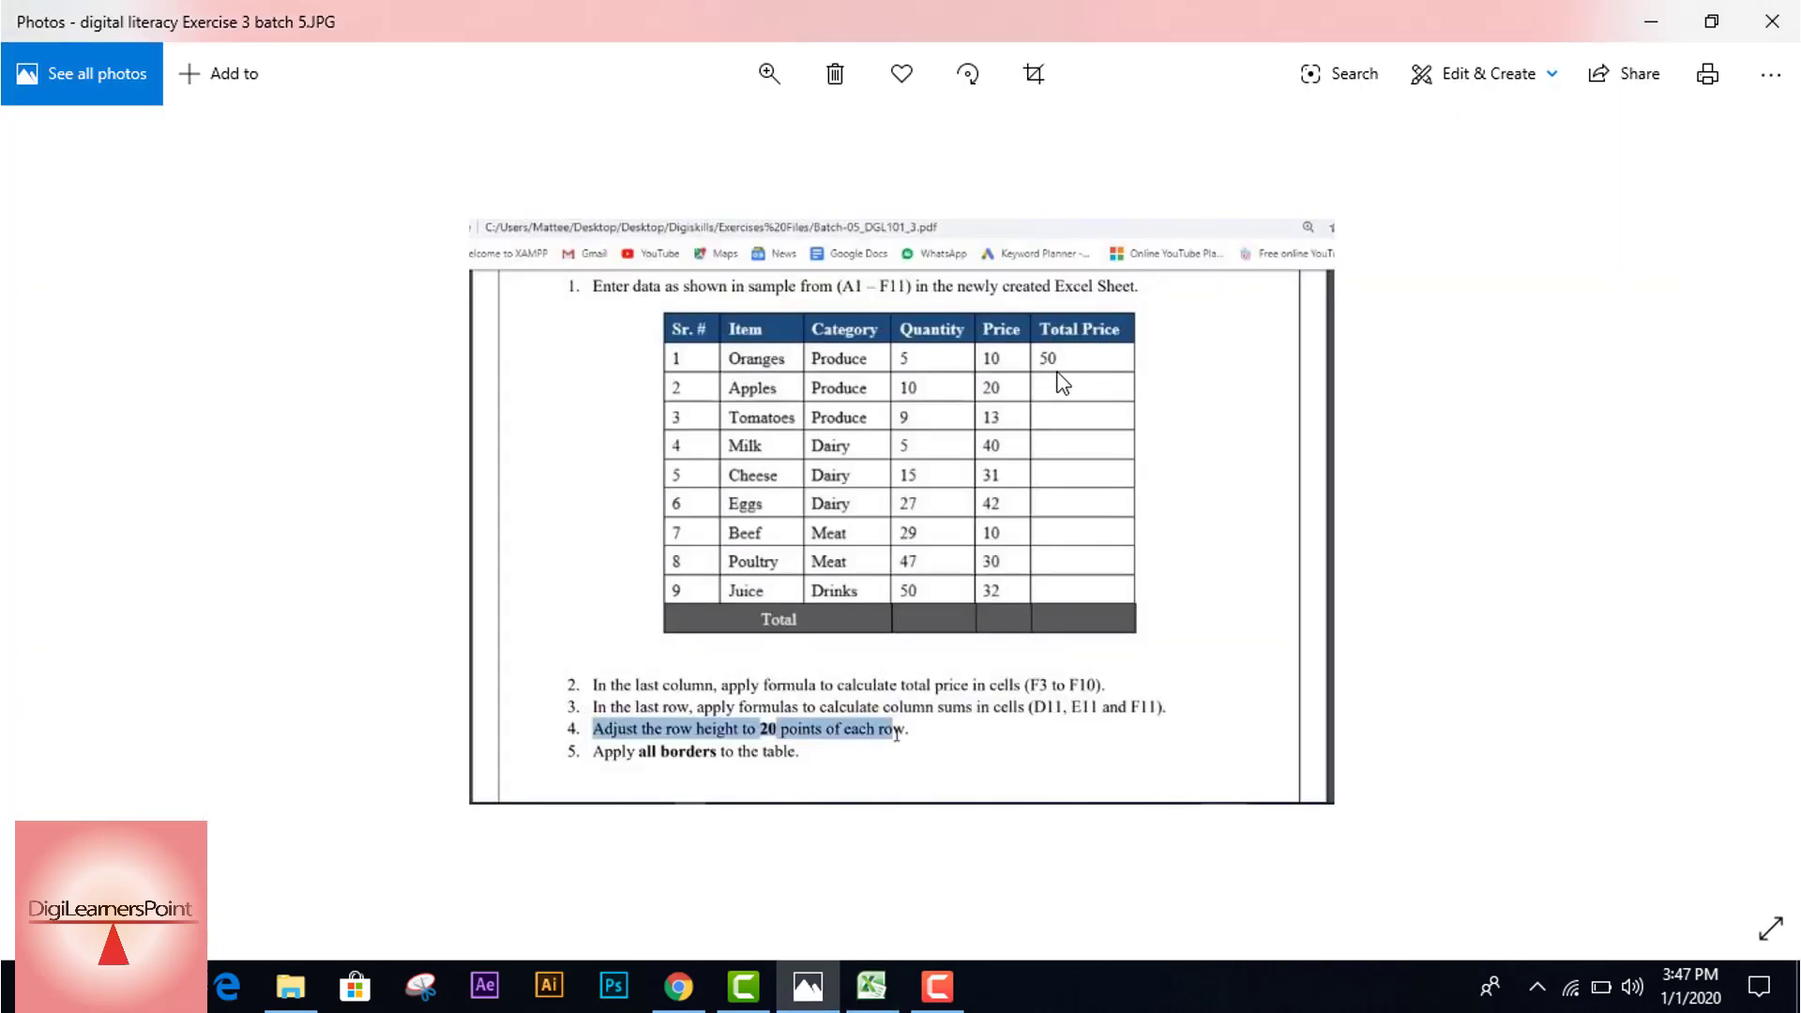
pyautogui.hotkey('alt', 'Tab')
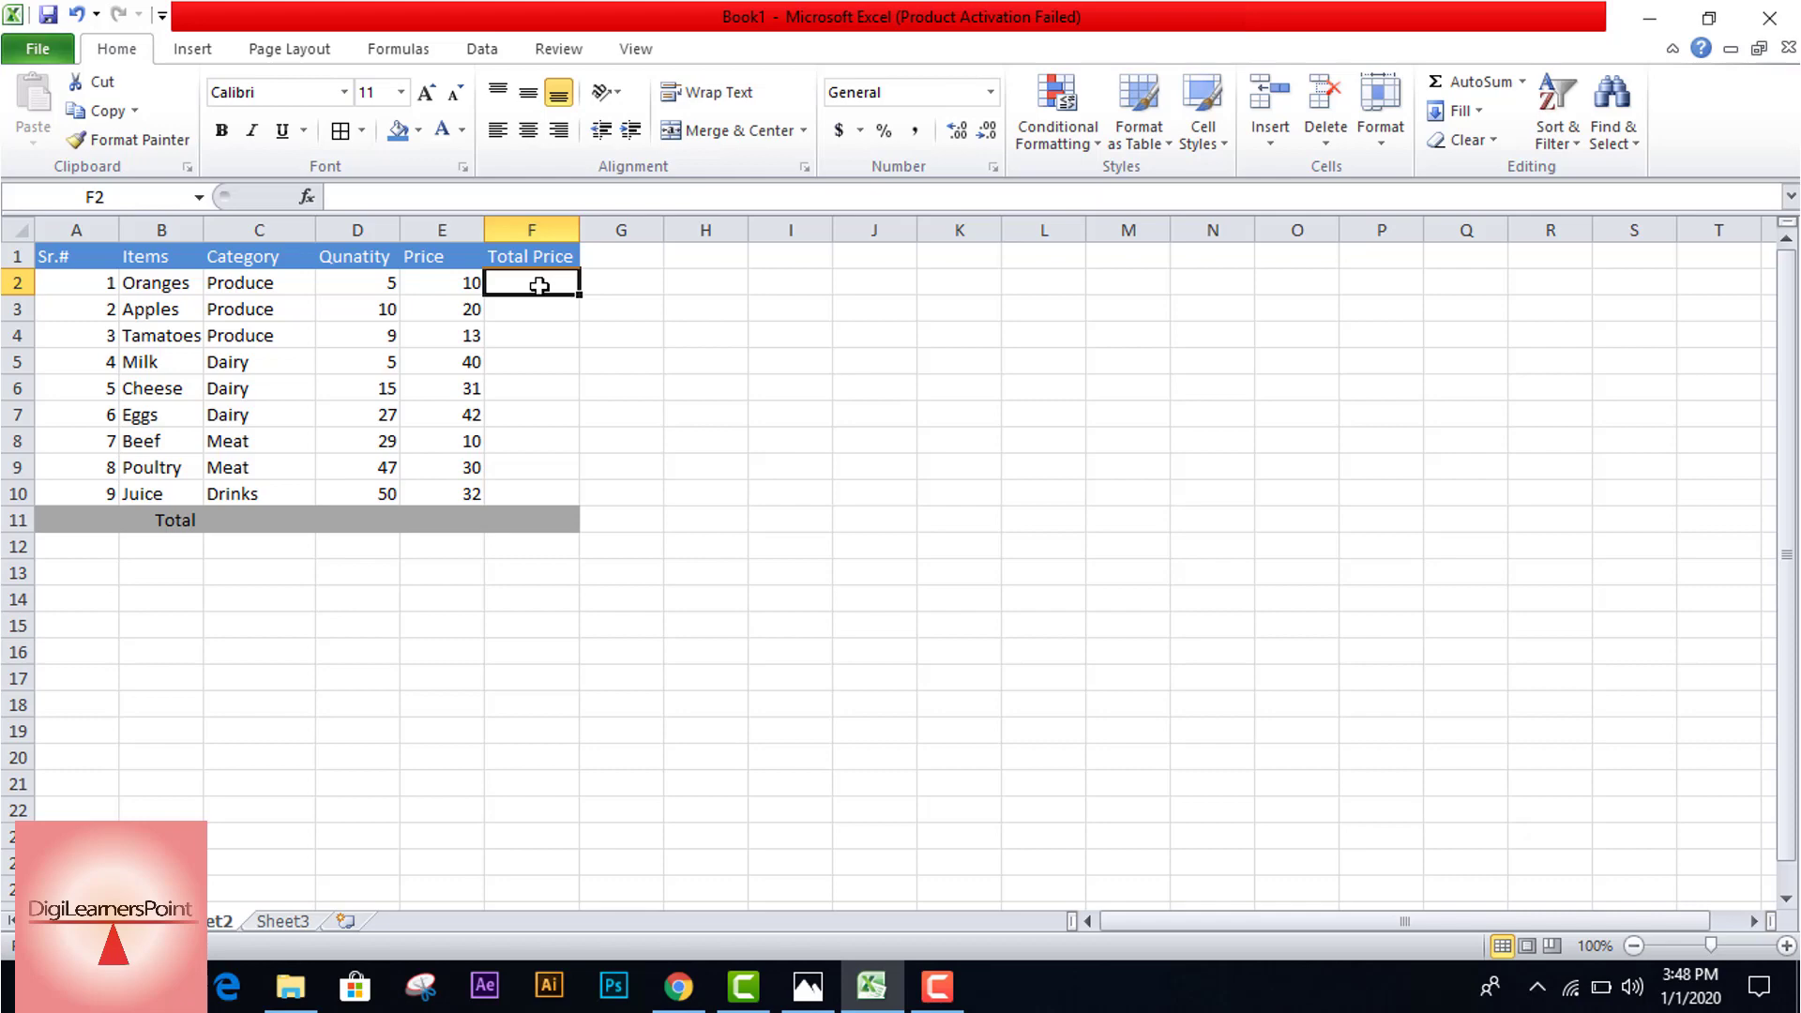
# Step: Enter the formula =E2*D2 in F2 so the Oranges total shows 50
pyautogui.write('=')
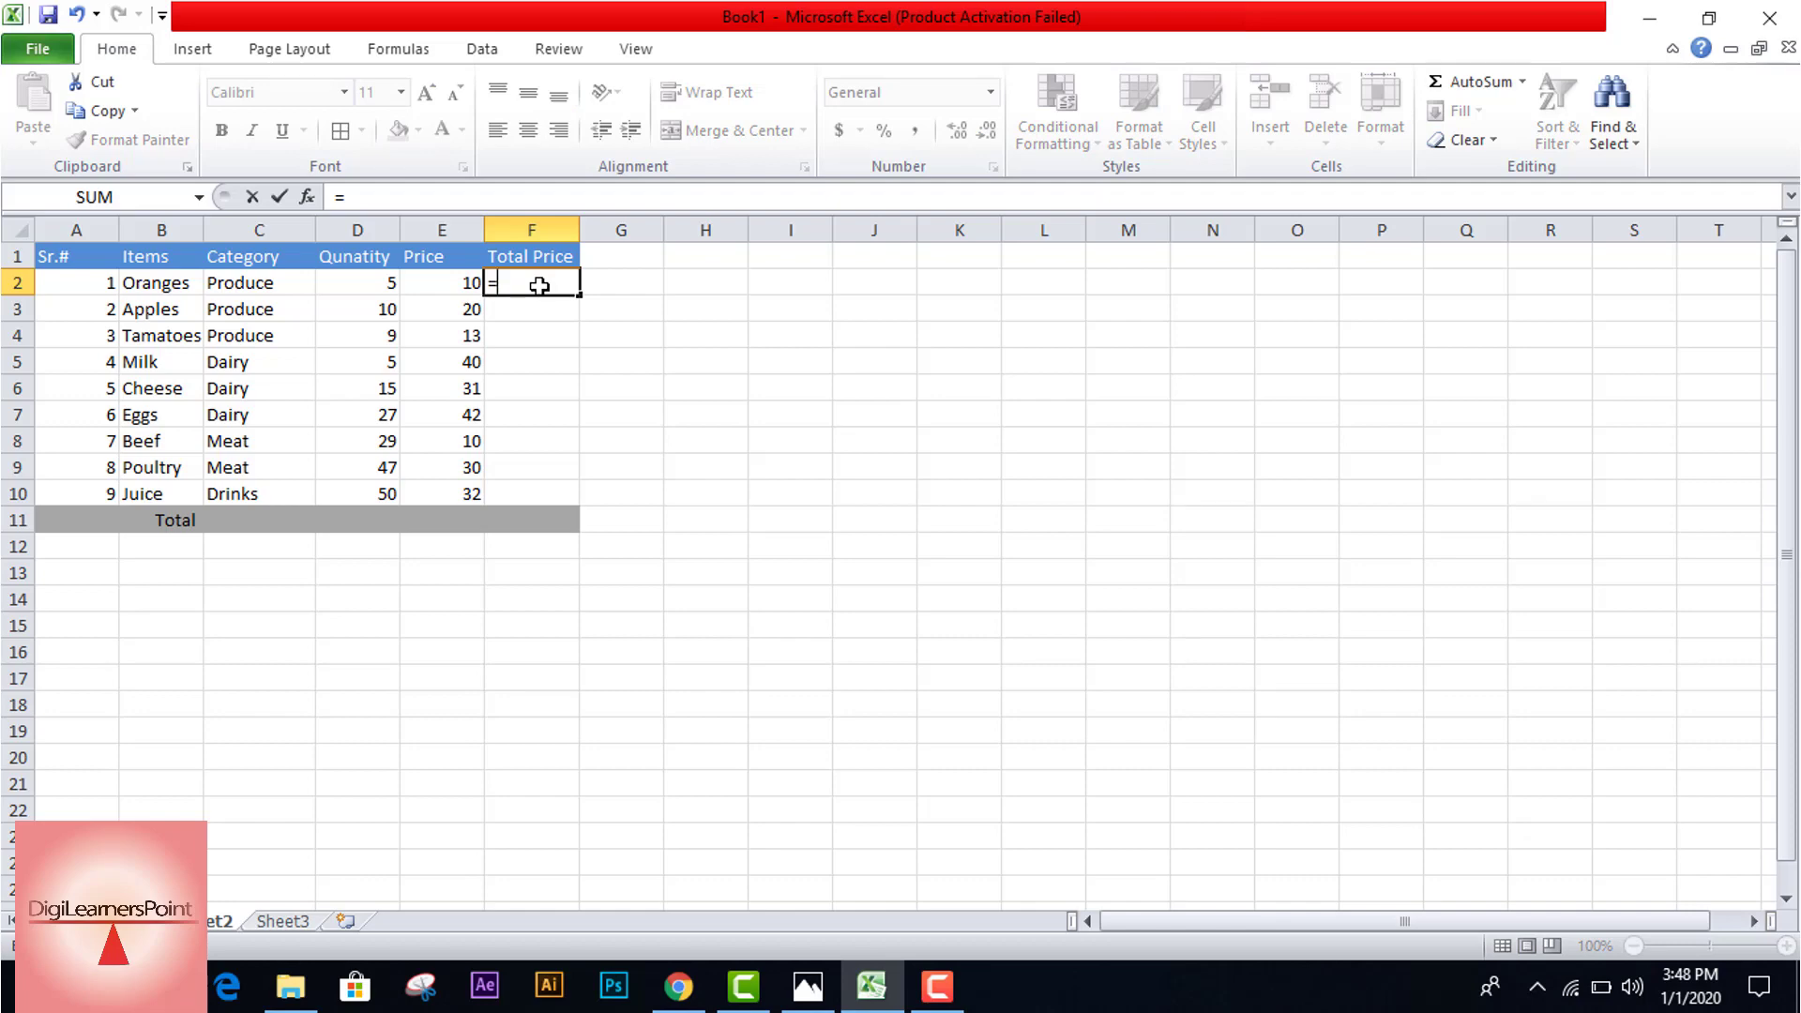
pyautogui.press('Left')
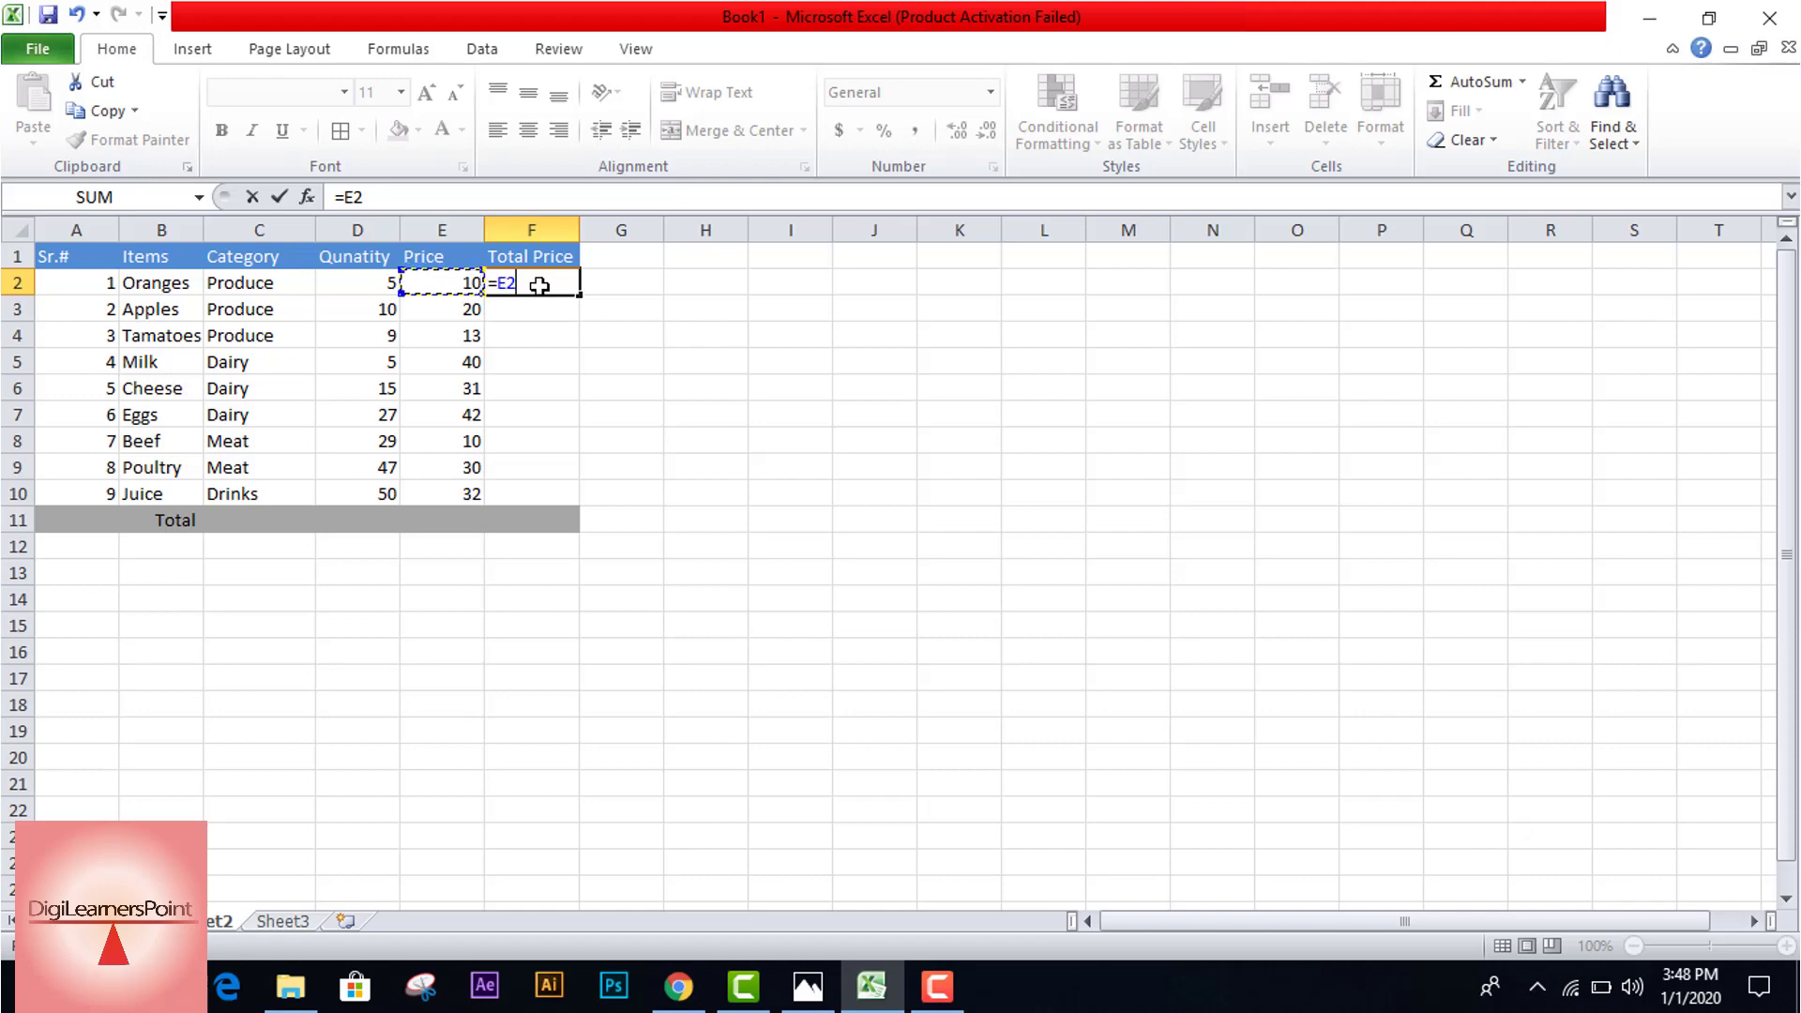
pyautogui.write('*')
pyautogui.press('Left')
pyautogui.press('Left')
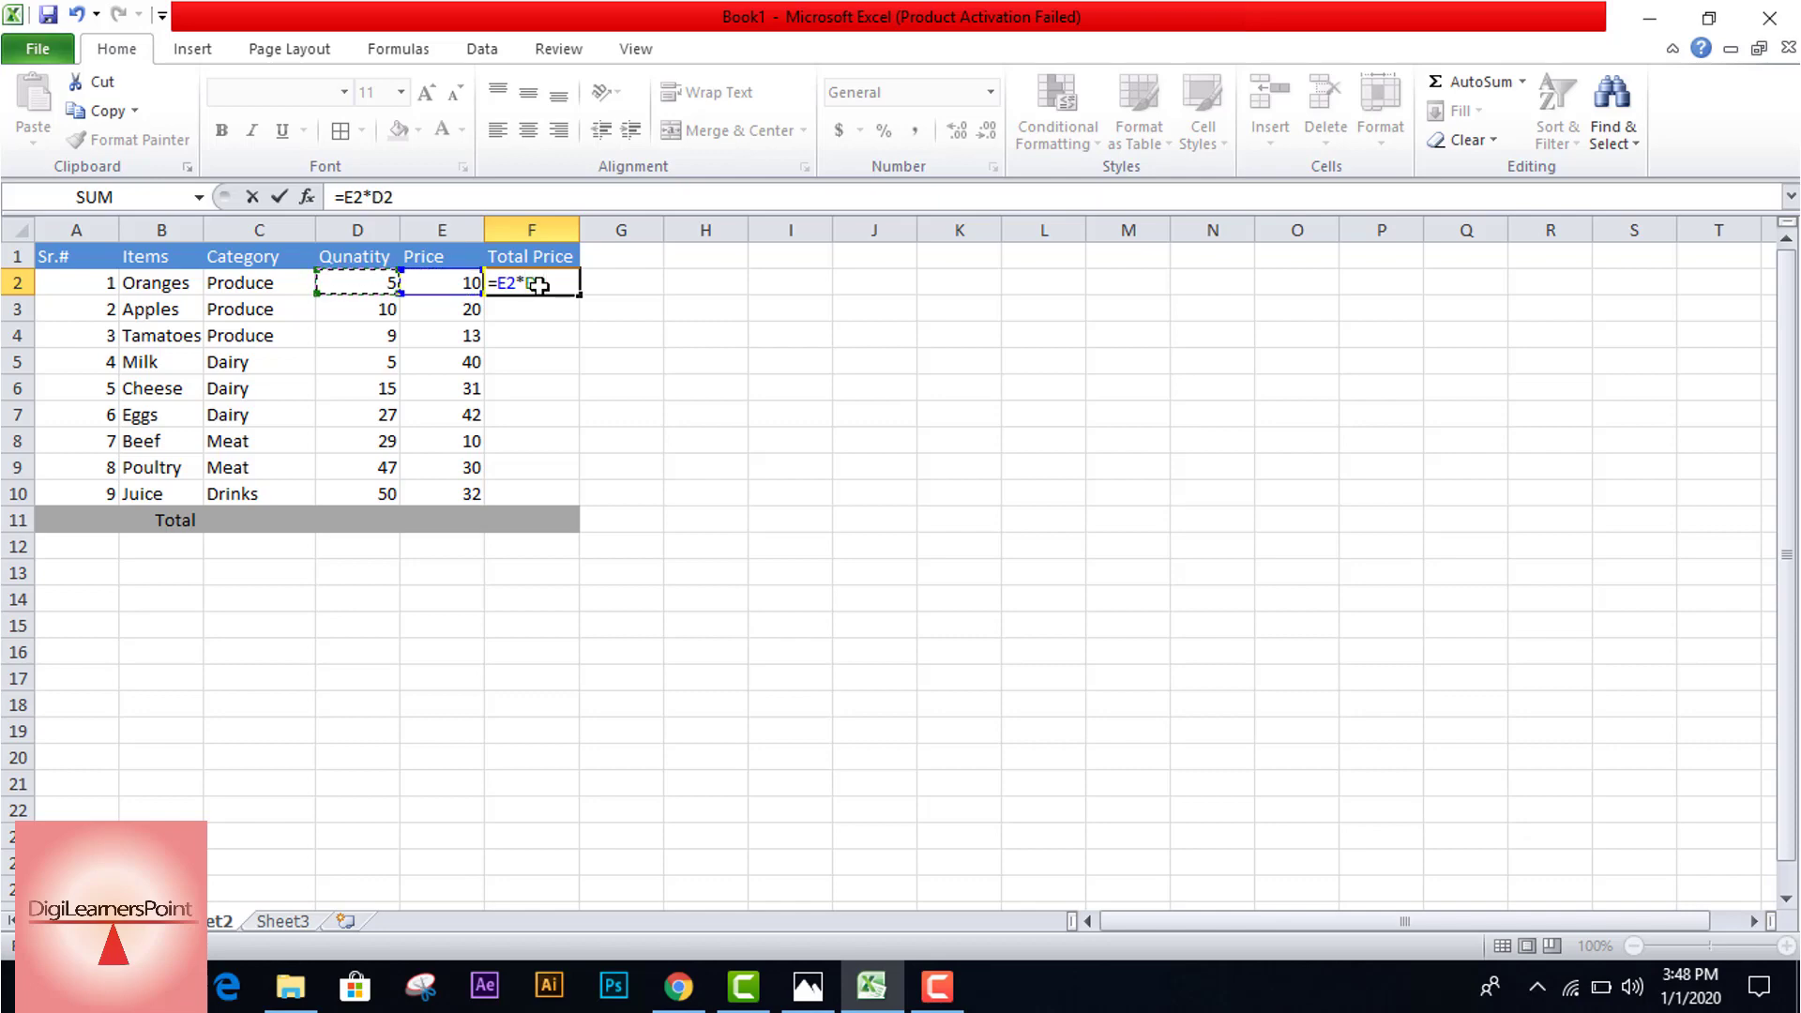
pyautogui.press('Return')
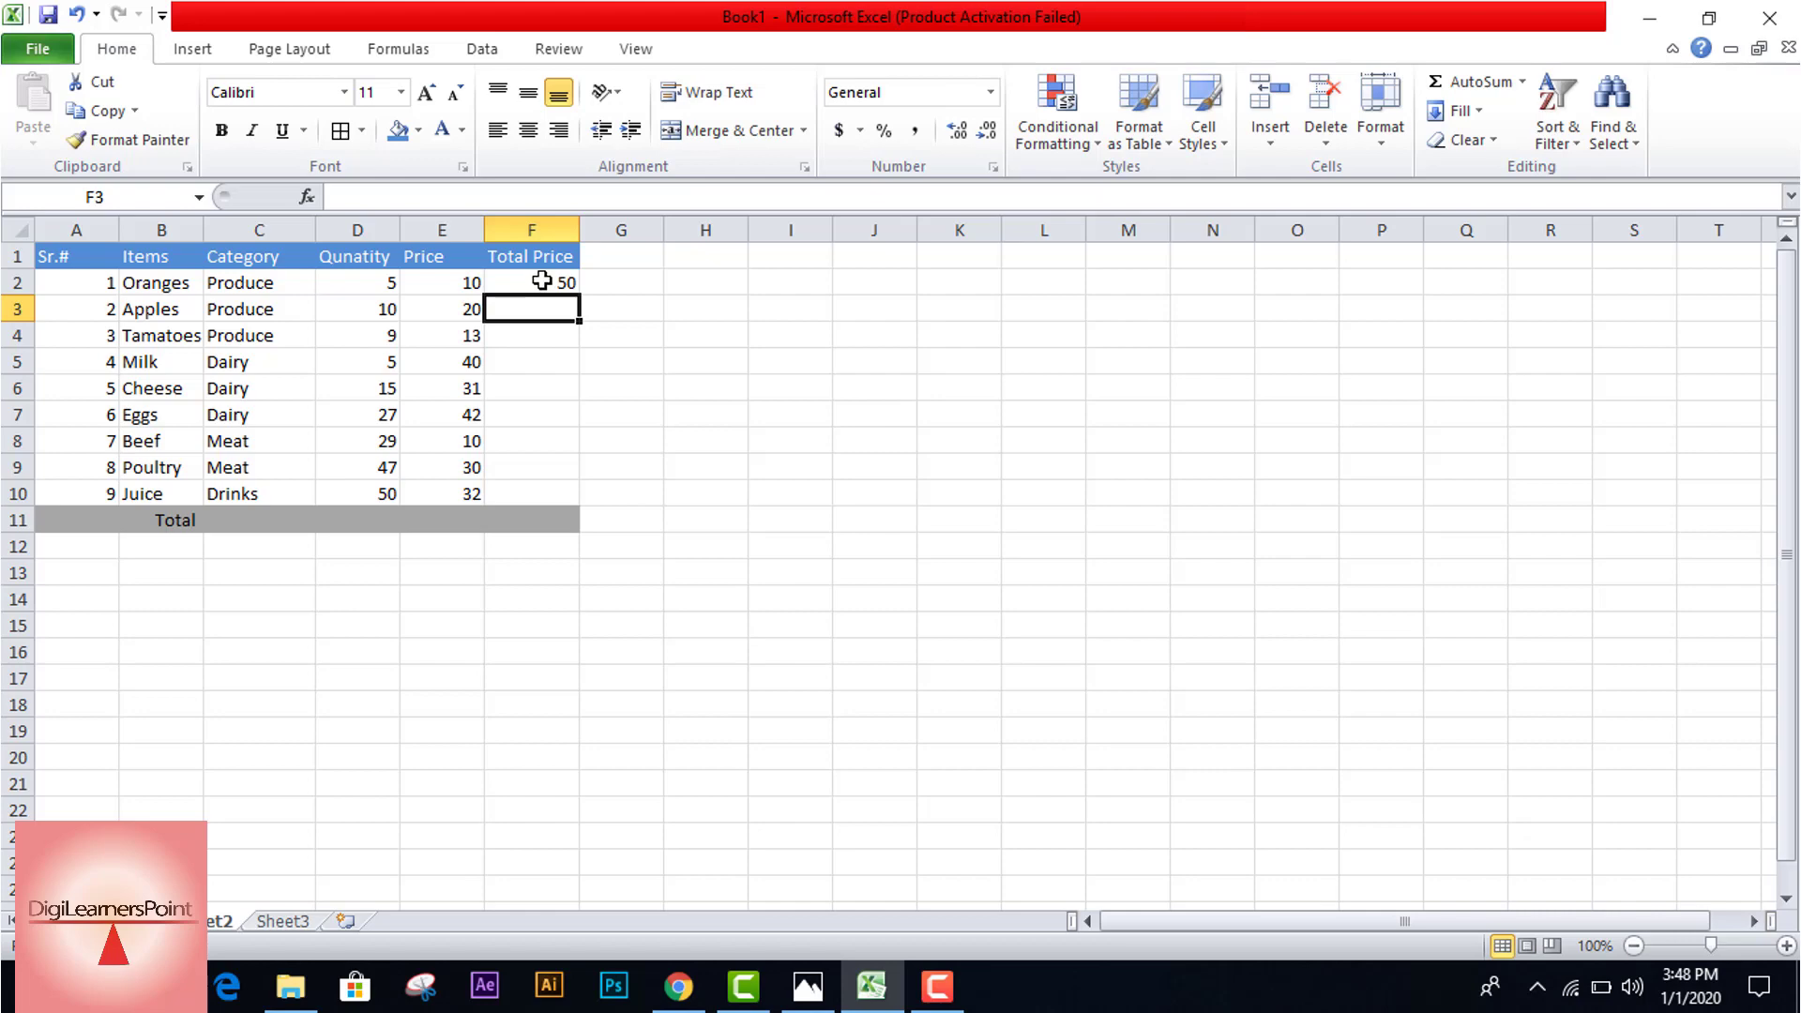
pyautogui.click(542, 280)
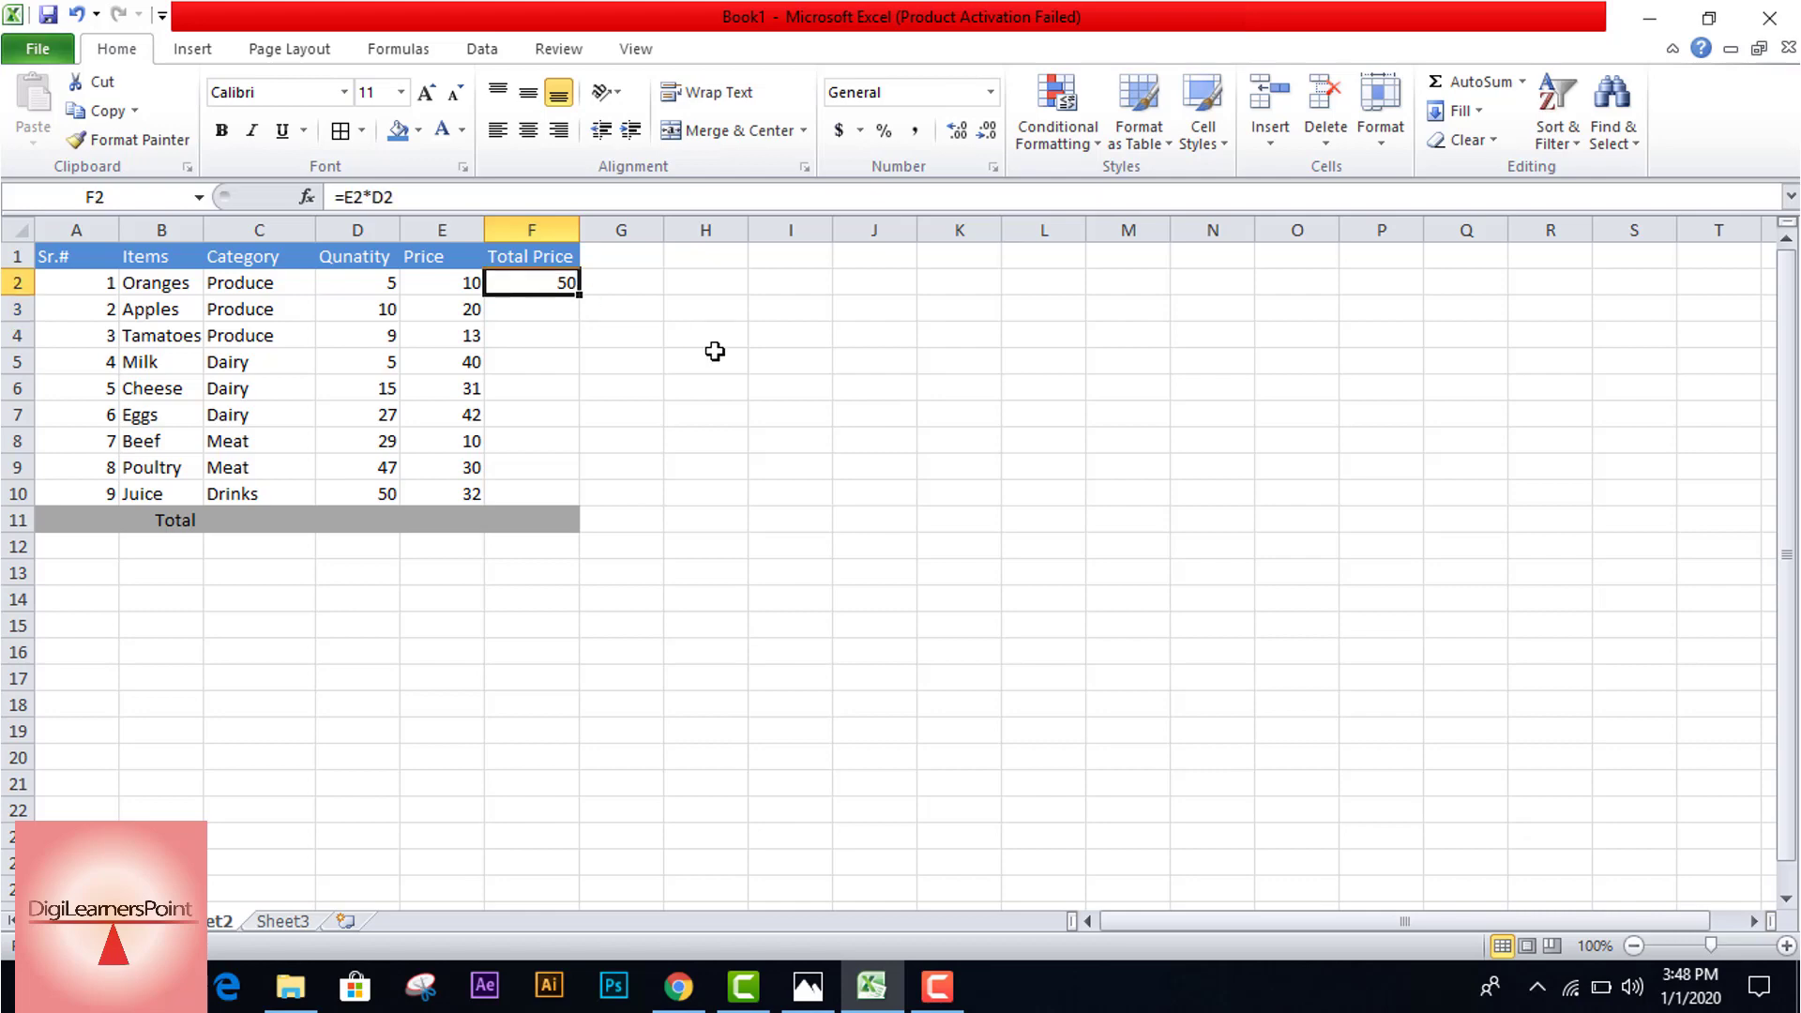
# Step: Enter the Total Price formulas =10*5, =10*20 (Apples), =9*13 (Tomatoes) and =5*40 (Milk)
pyautogui.write('=')
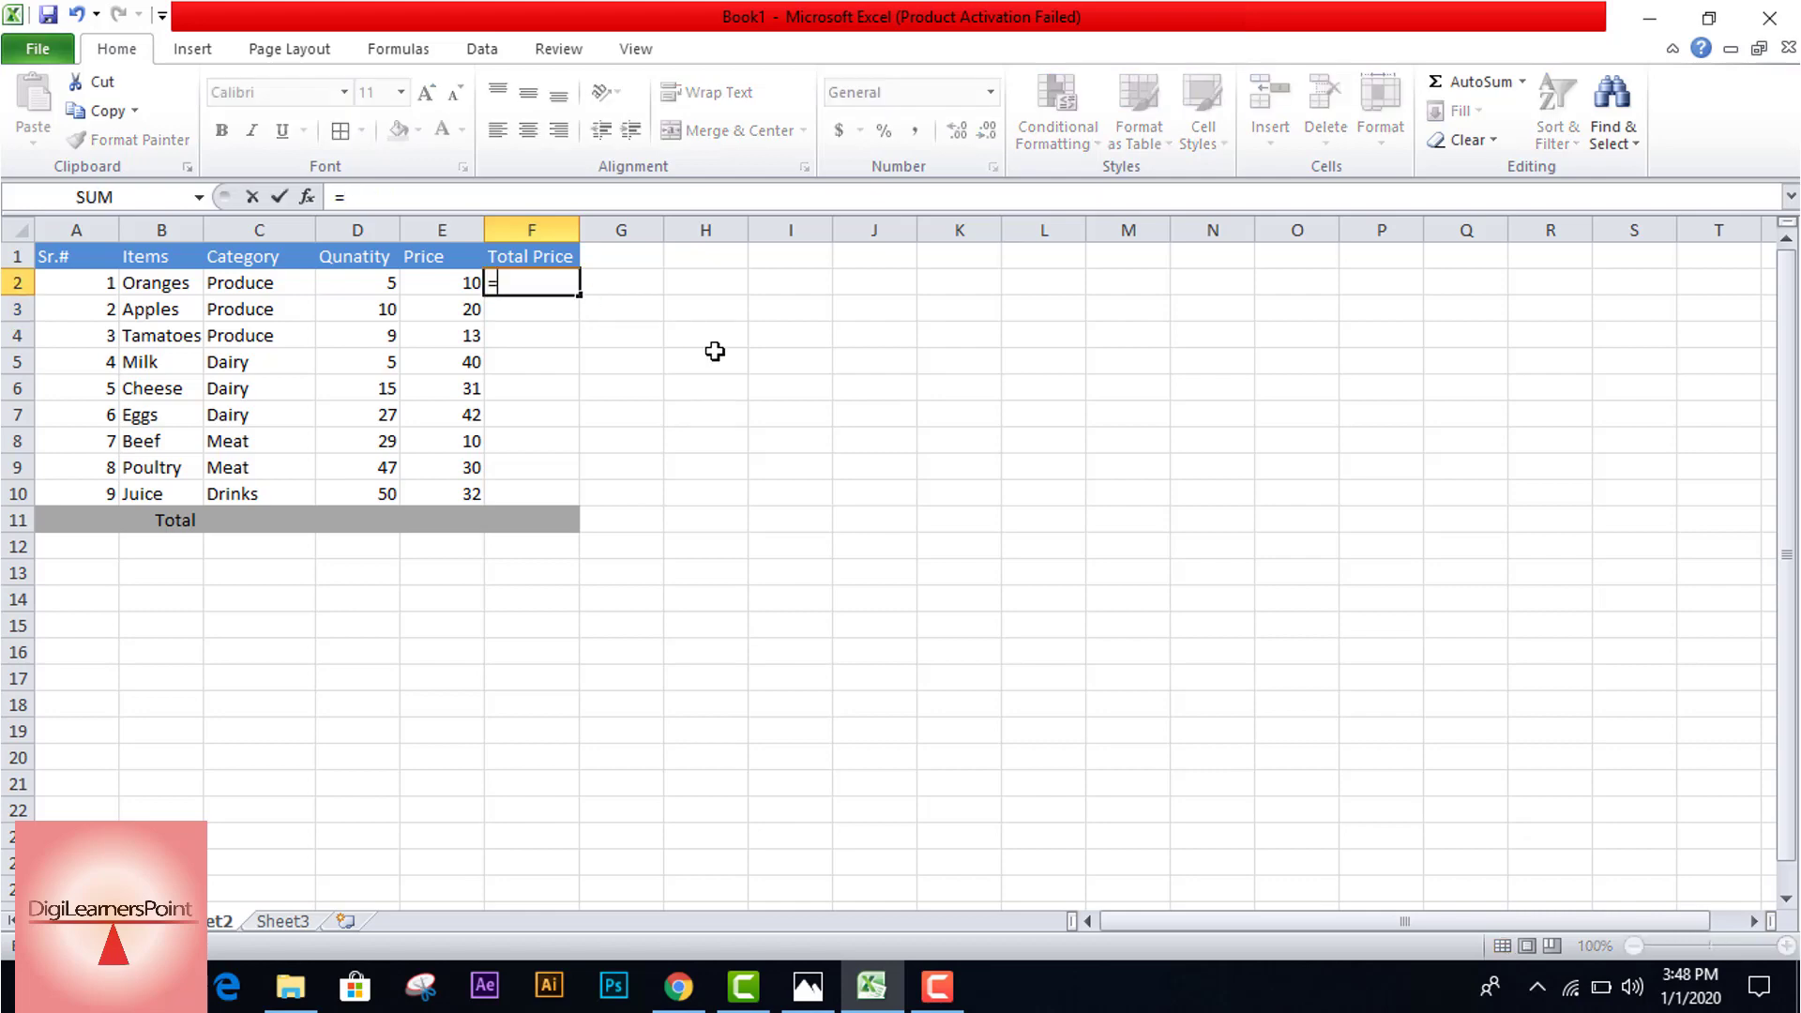
pyautogui.write('10*')
pyautogui.write('5')
pyautogui.press('Return')
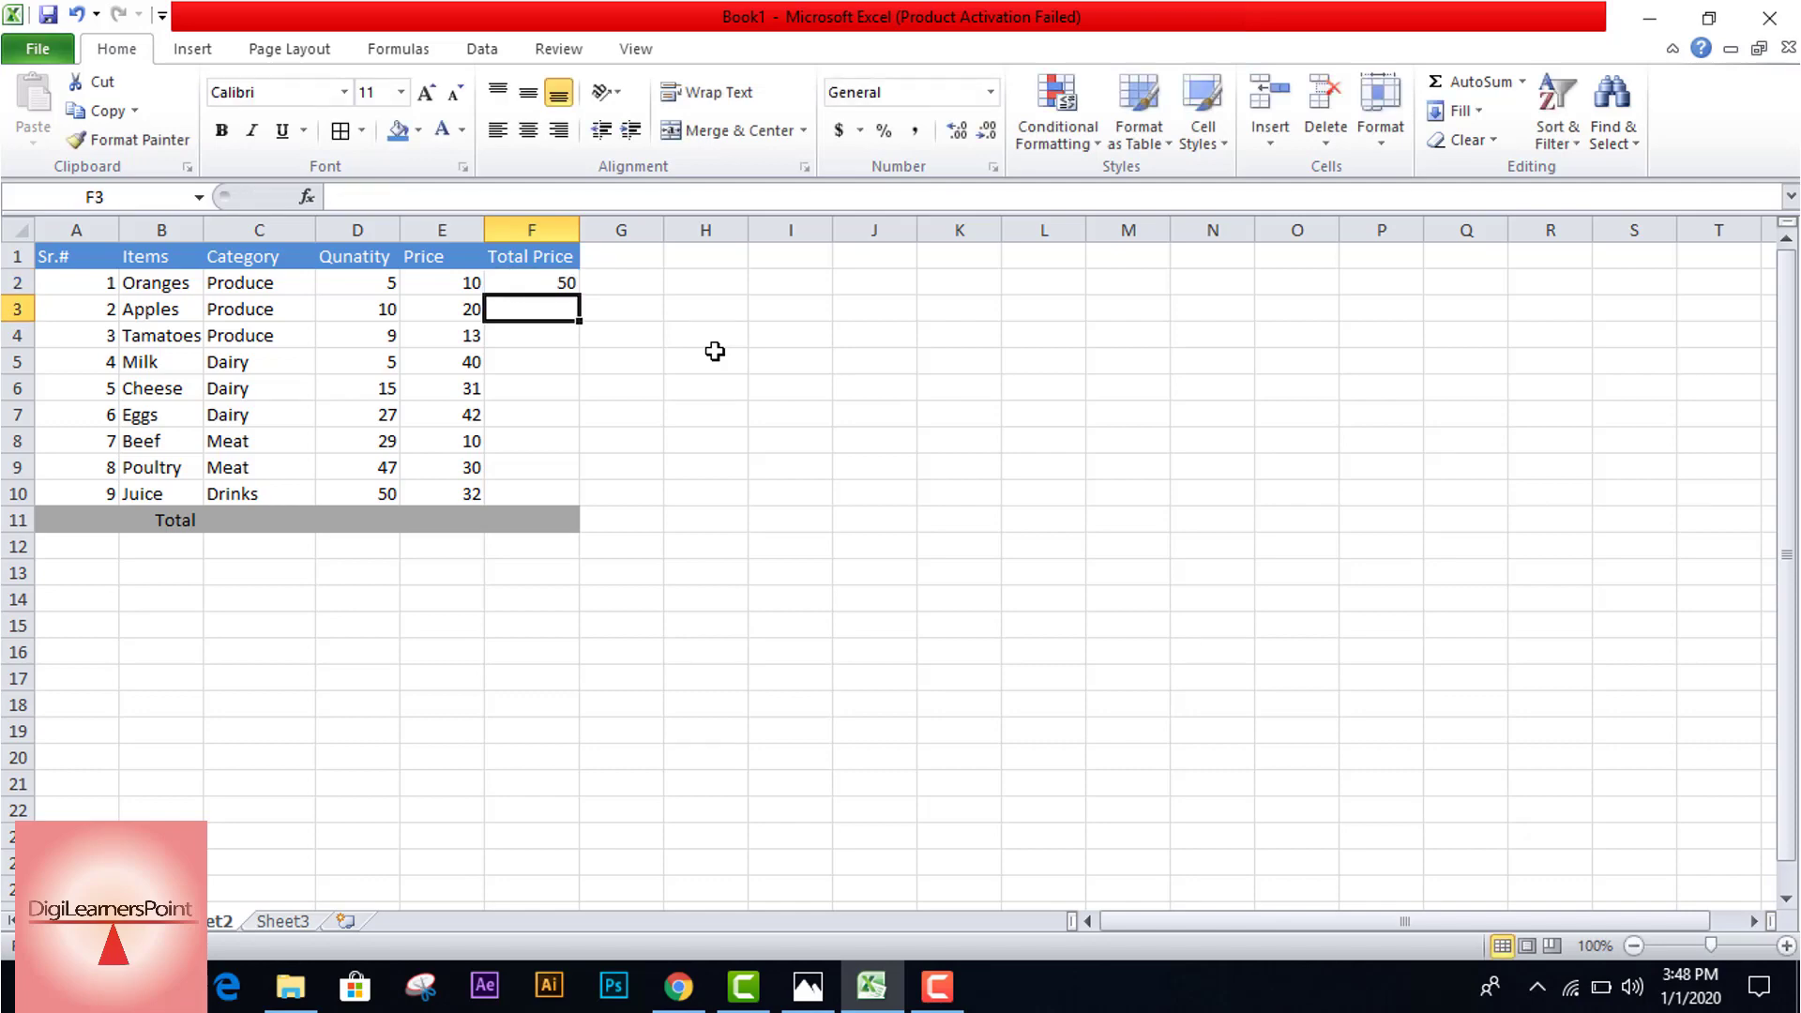
pyautogui.write('=')
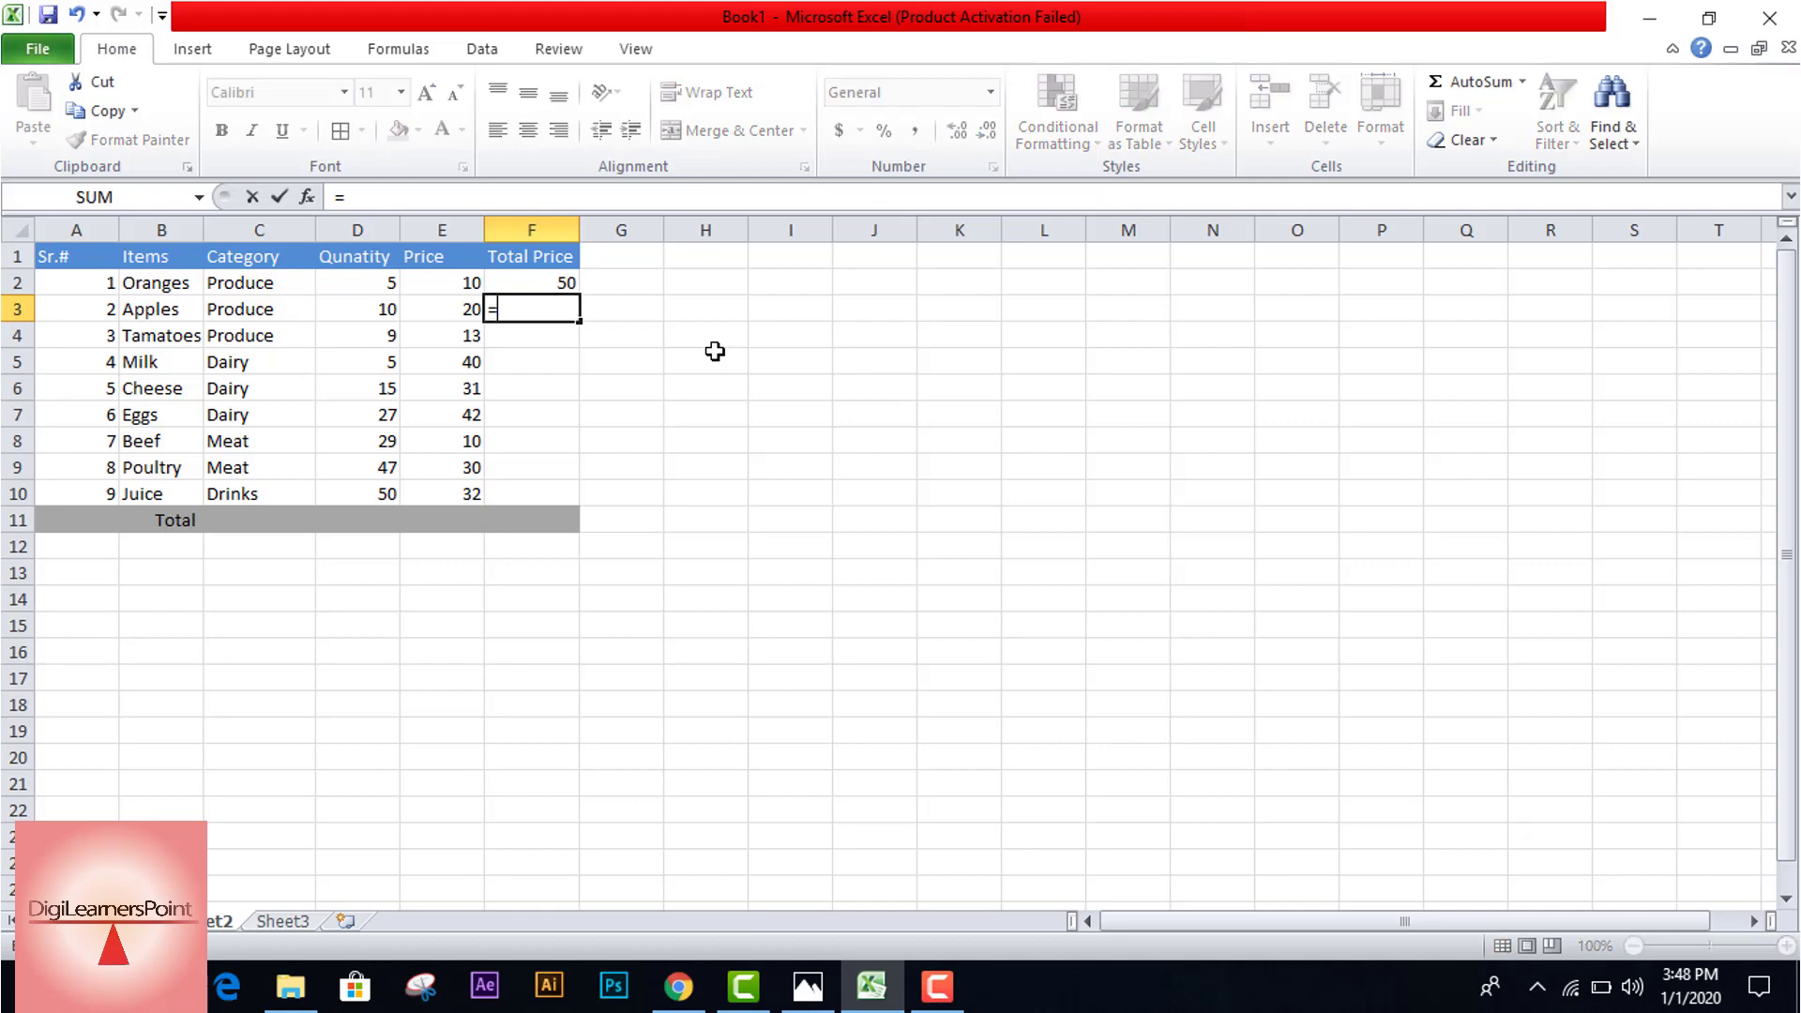
pyautogui.write('10*')
pyautogui.write('20')
pyautogui.press('Return')
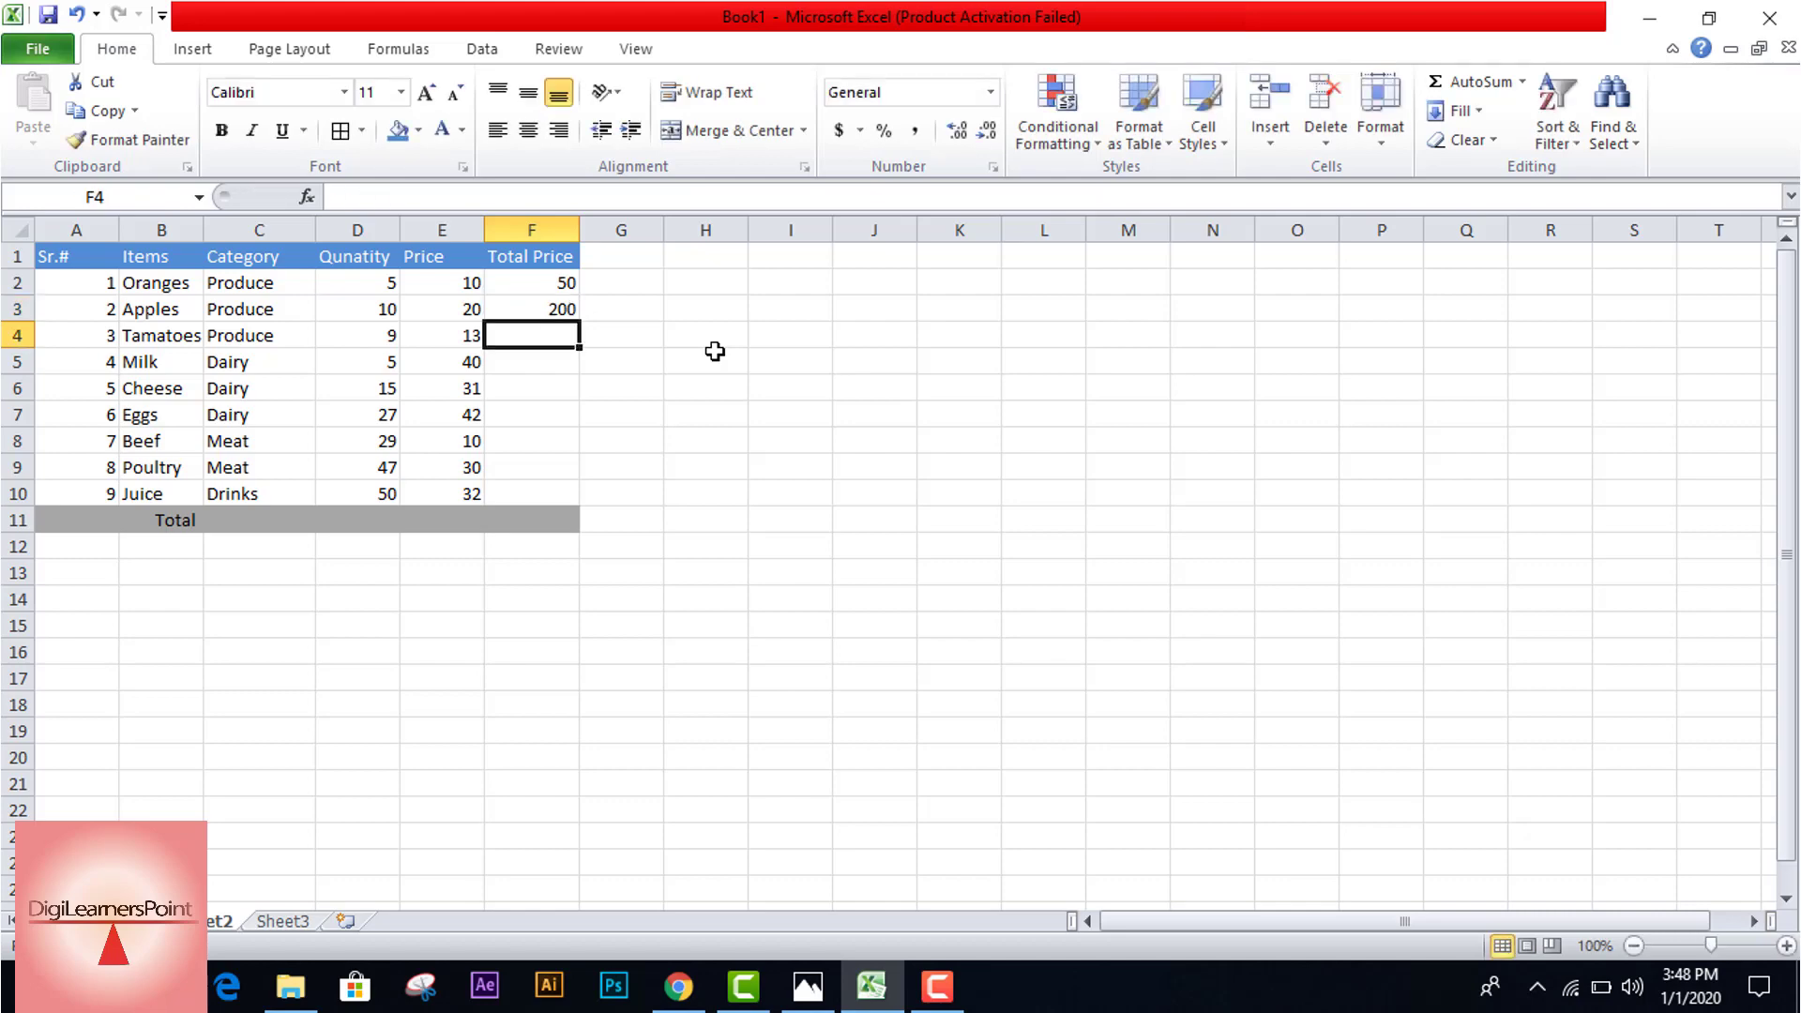
pyautogui.write('=9')
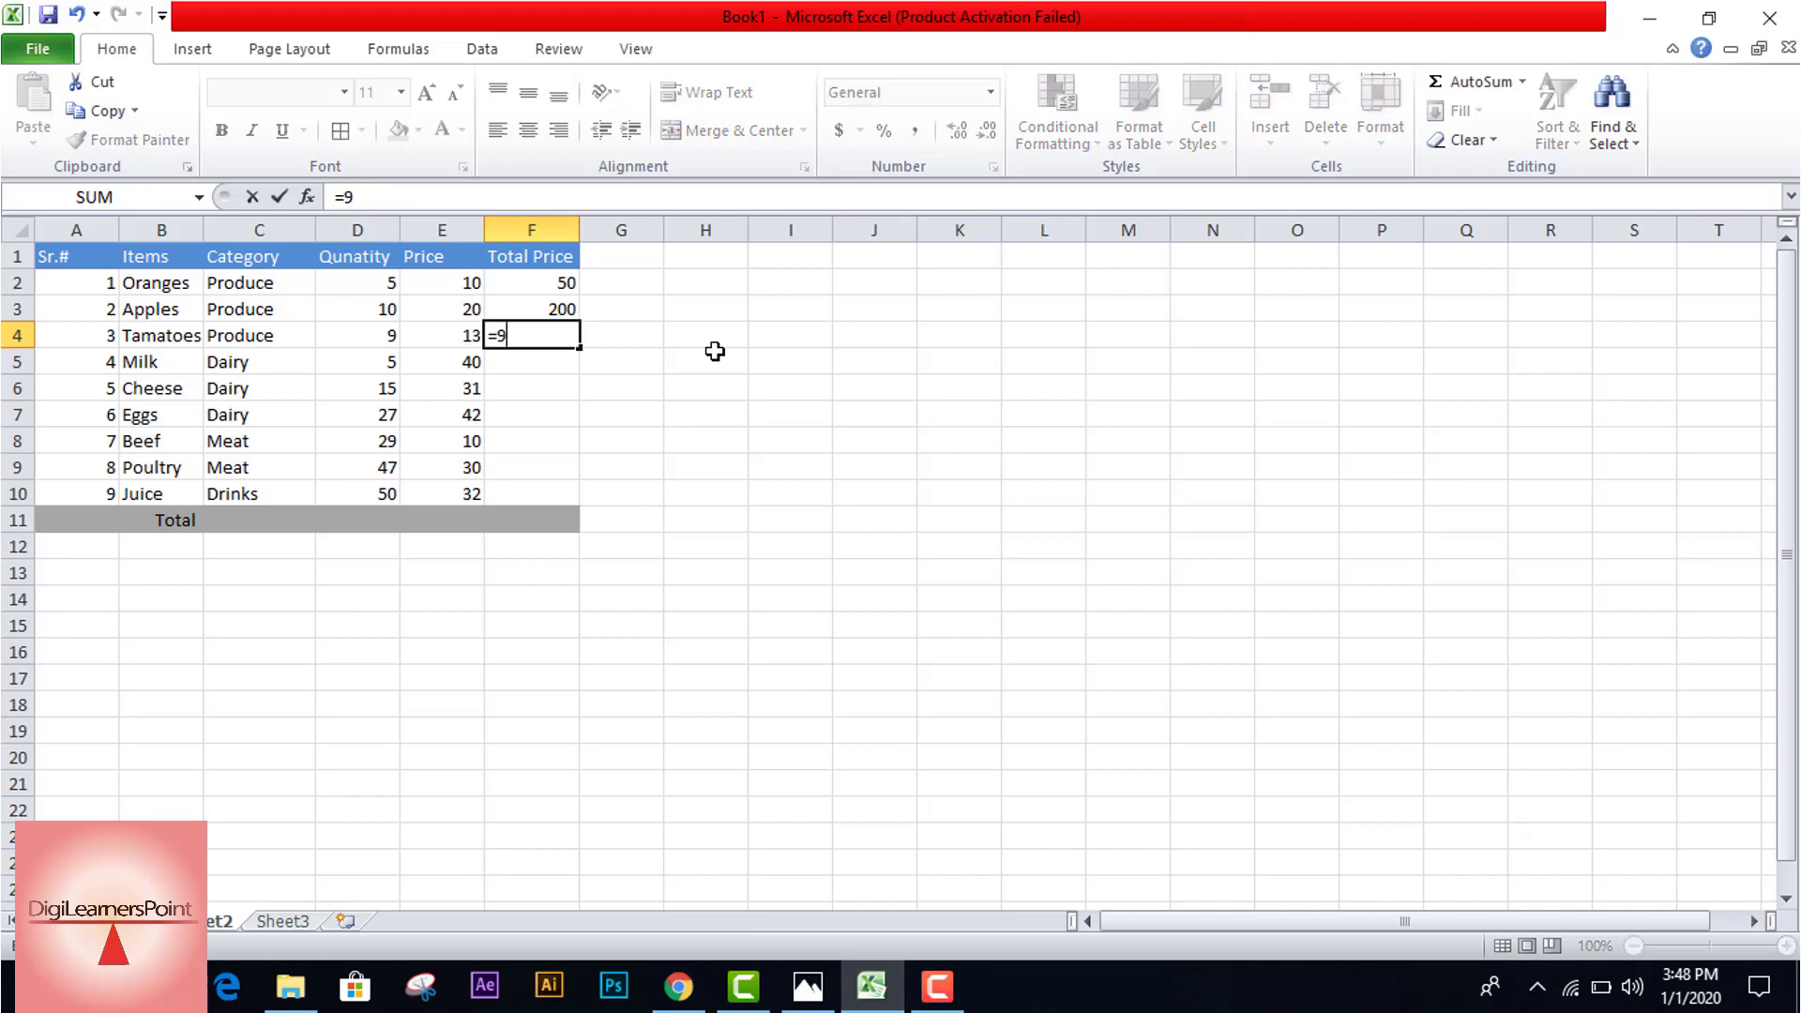
pyautogui.write('*13')
pyautogui.press('Return')
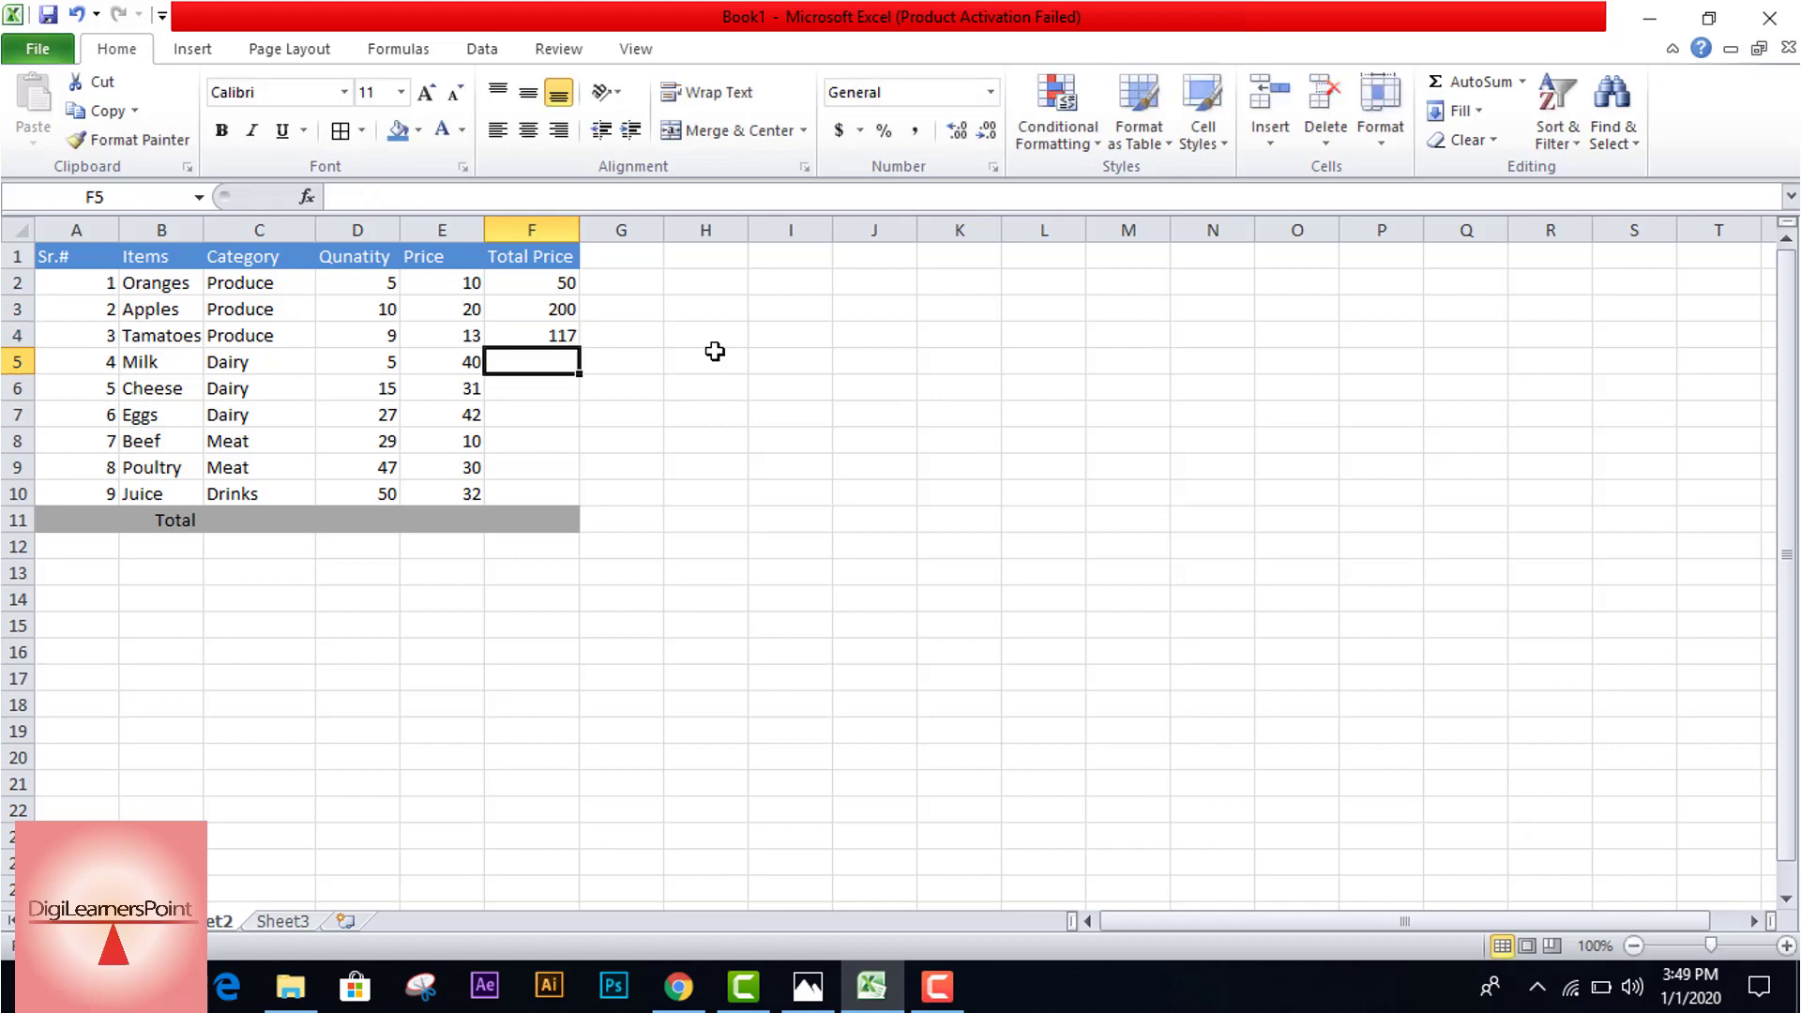
pyautogui.write('5')
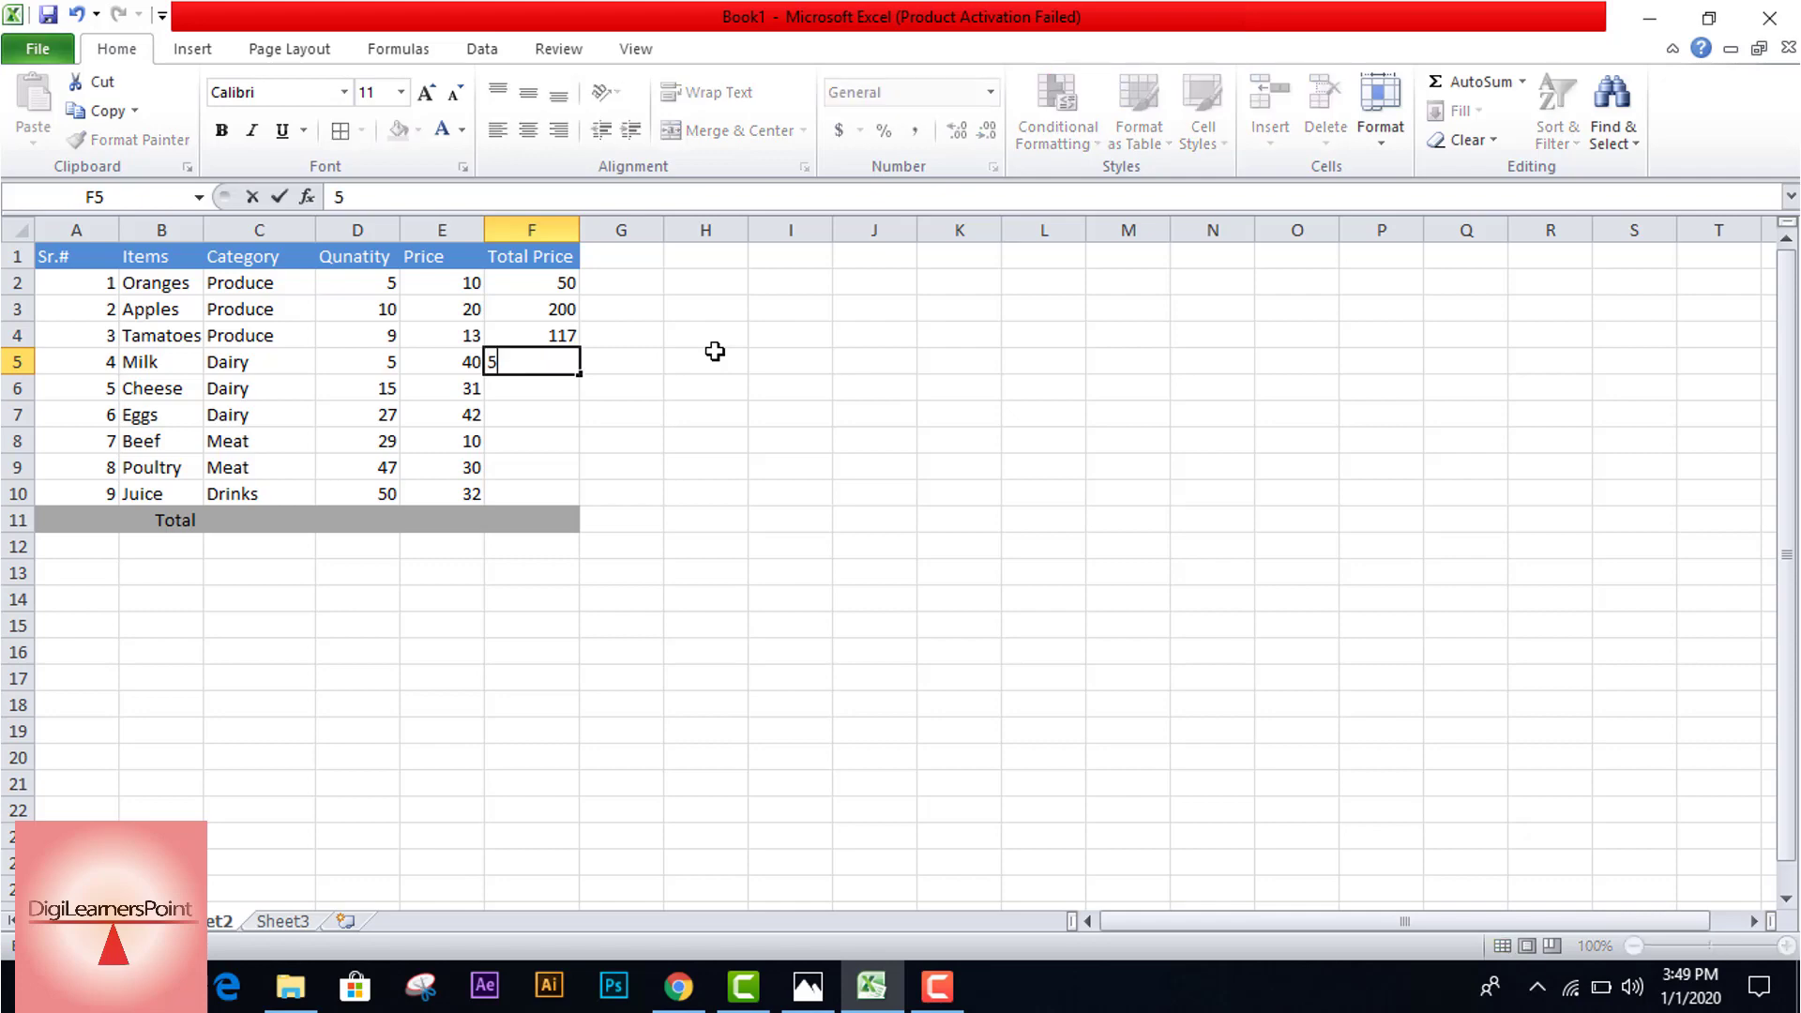
pyautogui.press('BackSpace')
pyautogui.write('=5*')
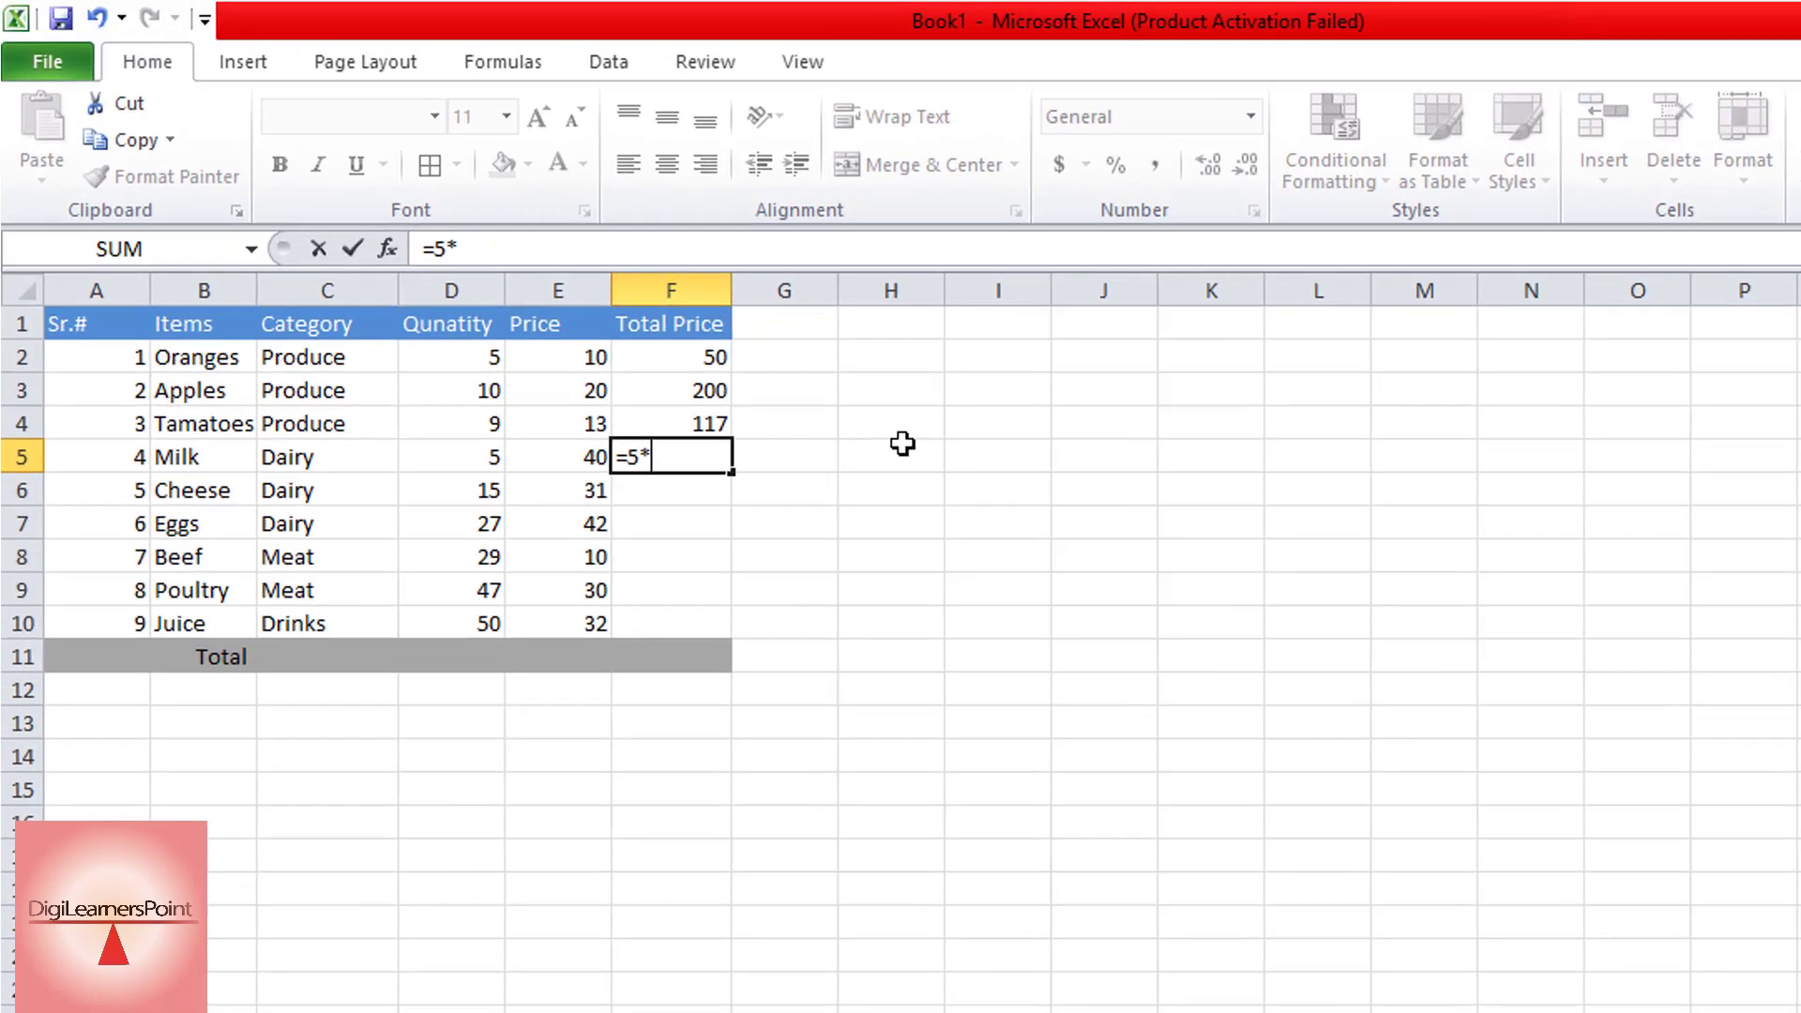
pyautogui.write('40')
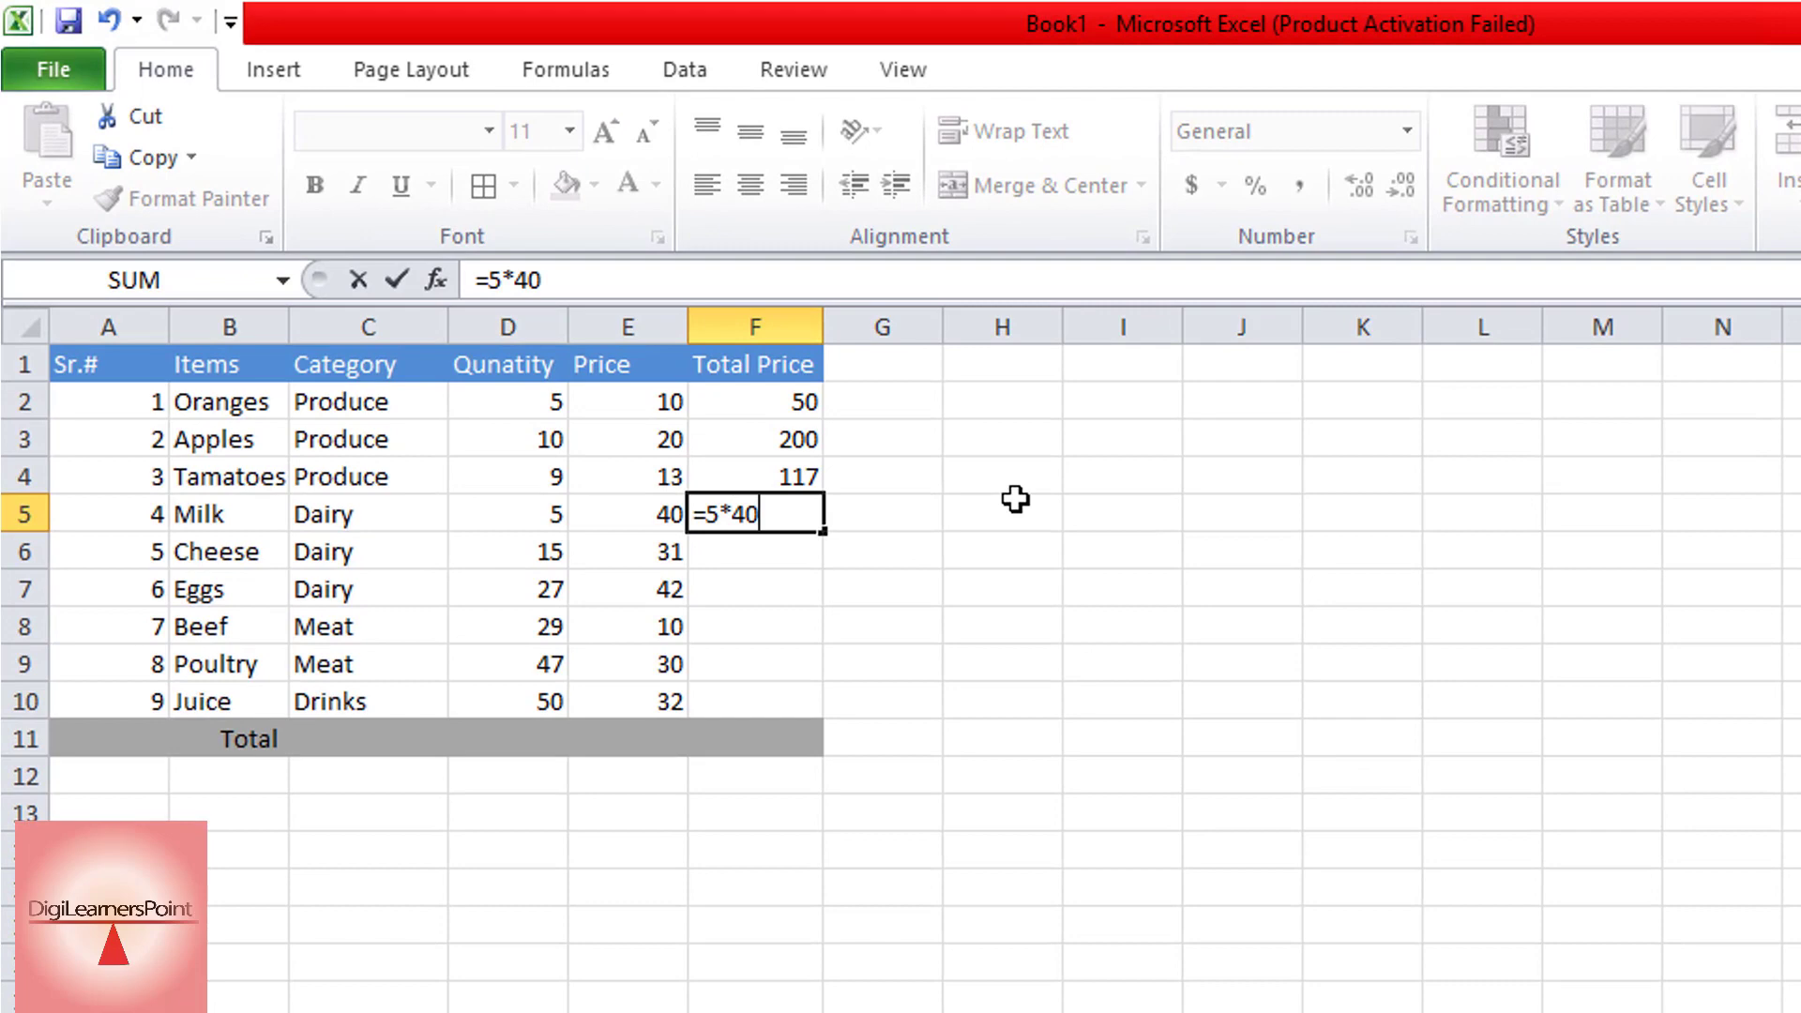
pyautogui.press('Return')
# Step: Enter =15*31, =27*42, =29*10, =47*30 and =50*32 for Cheese, Eggs, Beef, Poultry and Juice
pyautogui.write('=15')
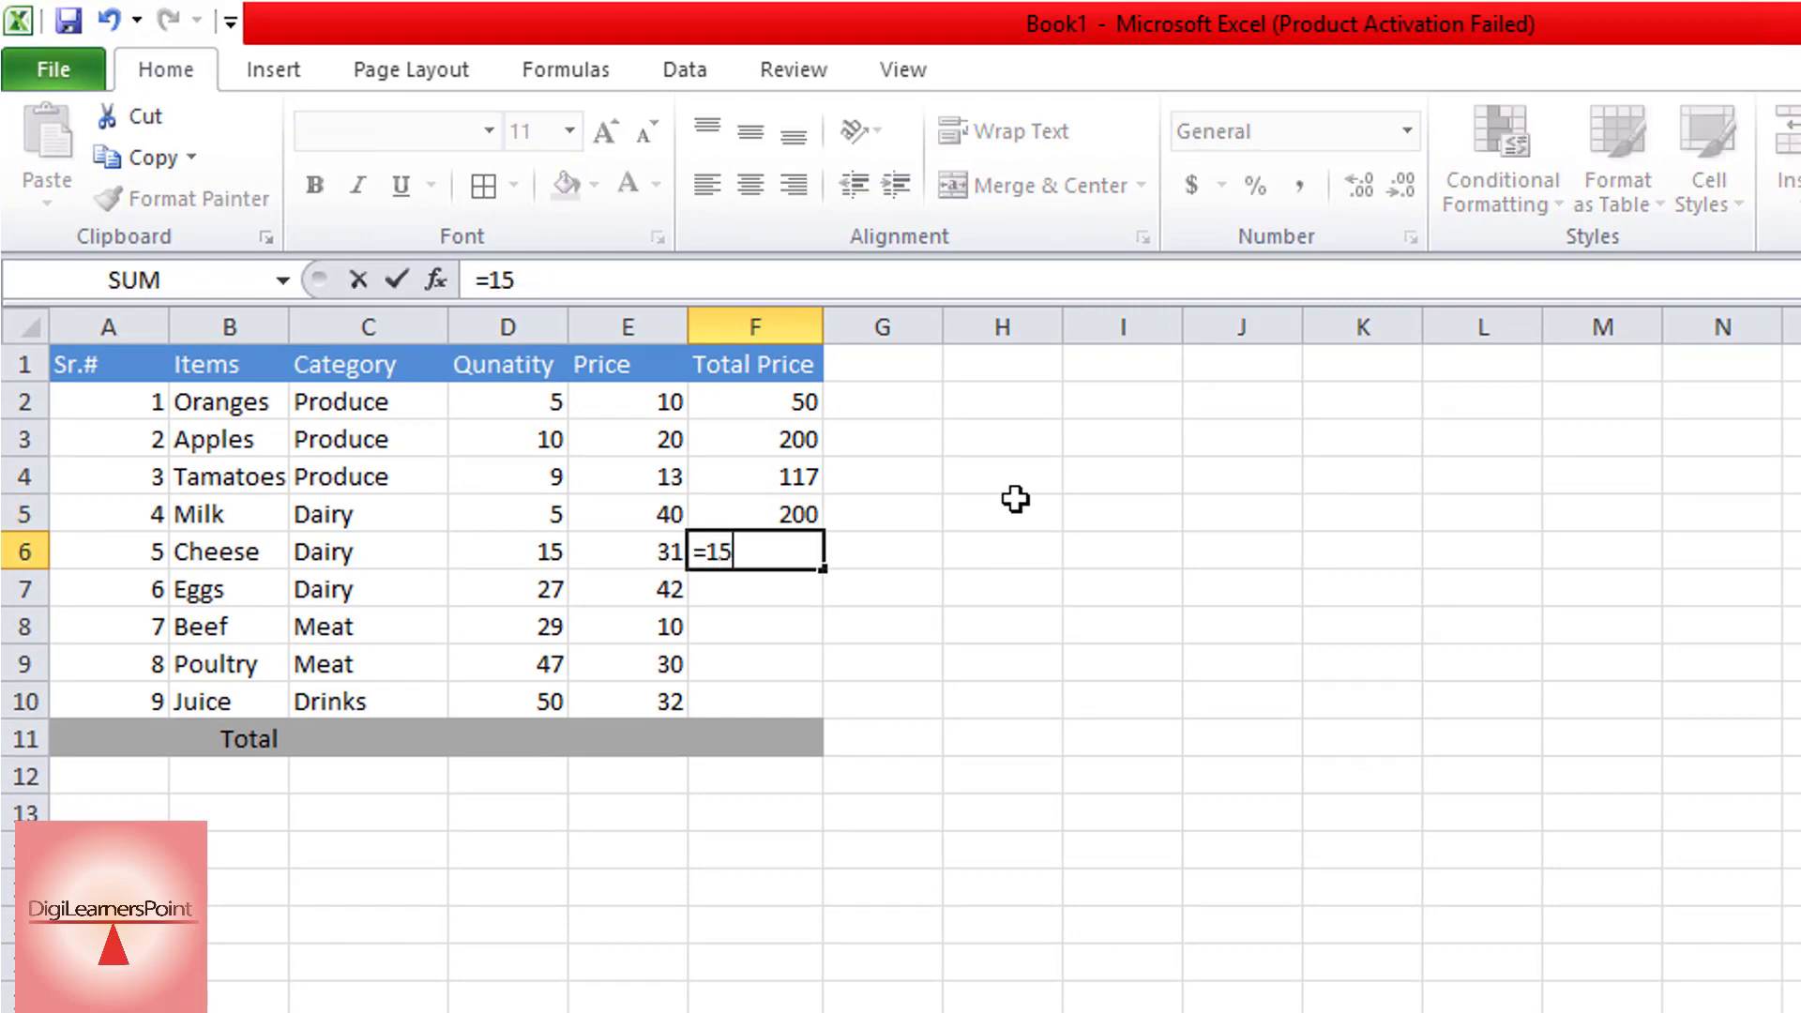
pyautogui.write('*31')
pyautogui.press('Return')
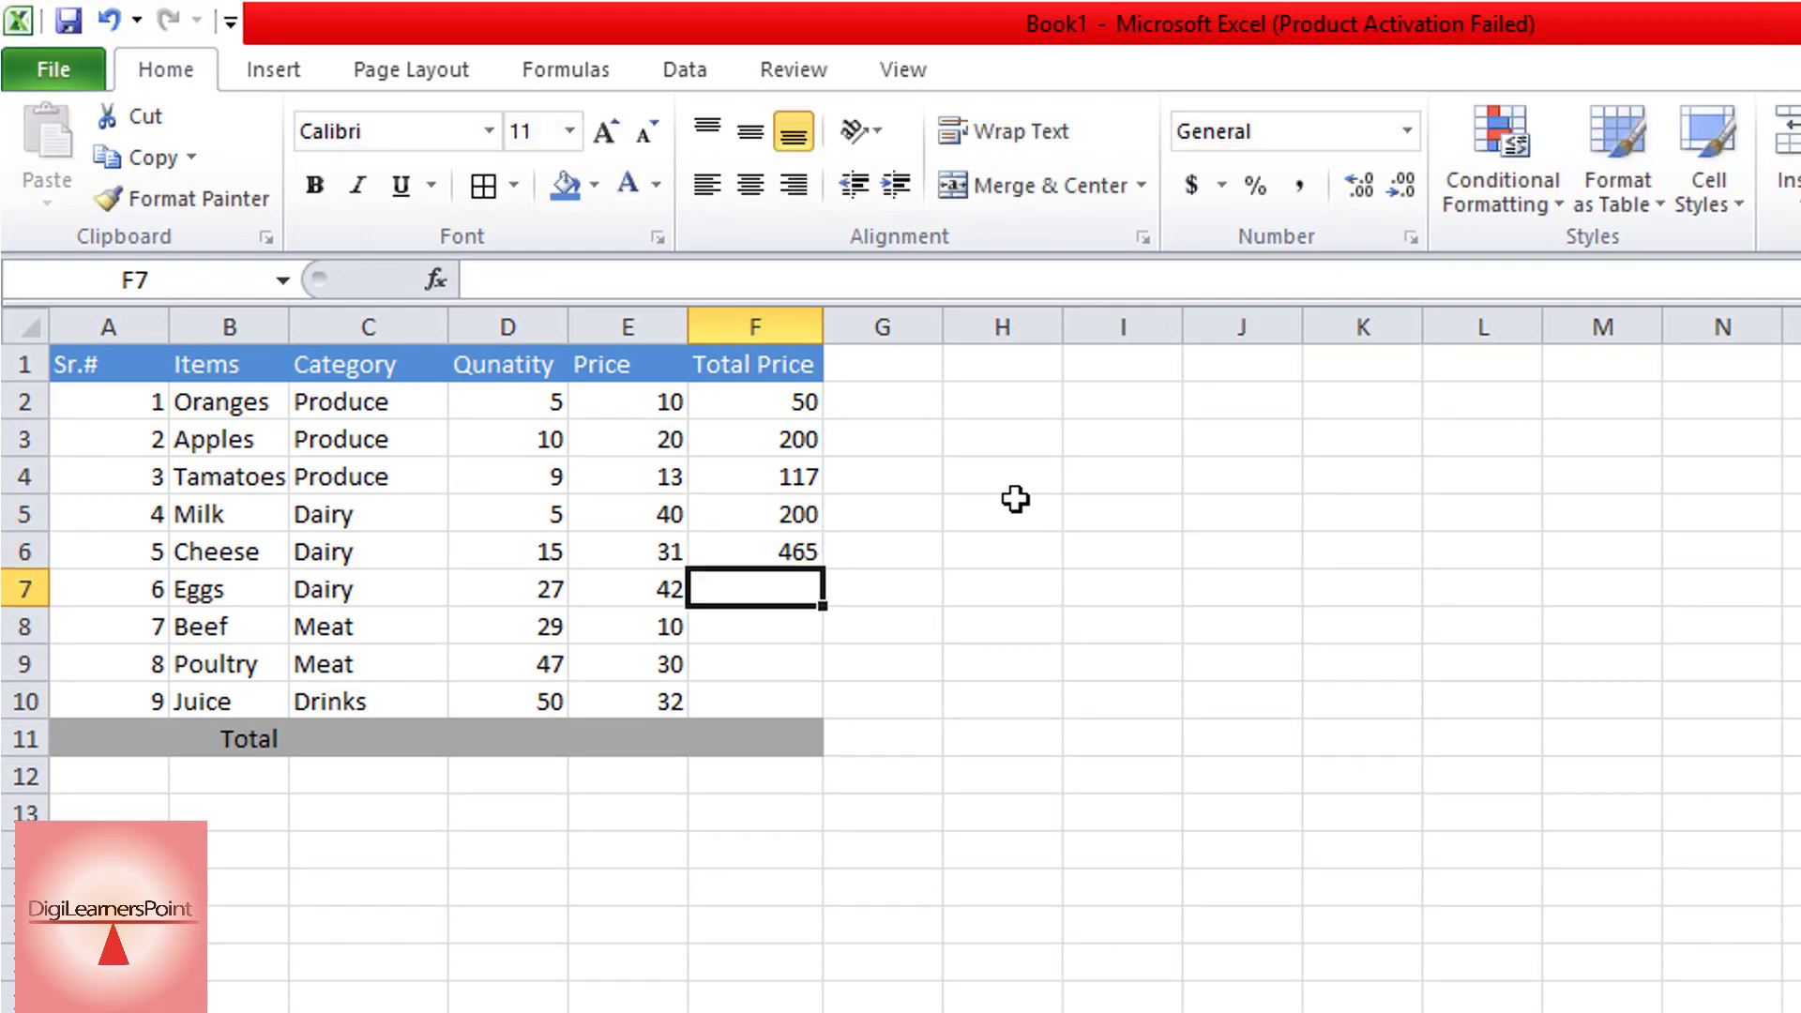
pyautogui.write('=27')
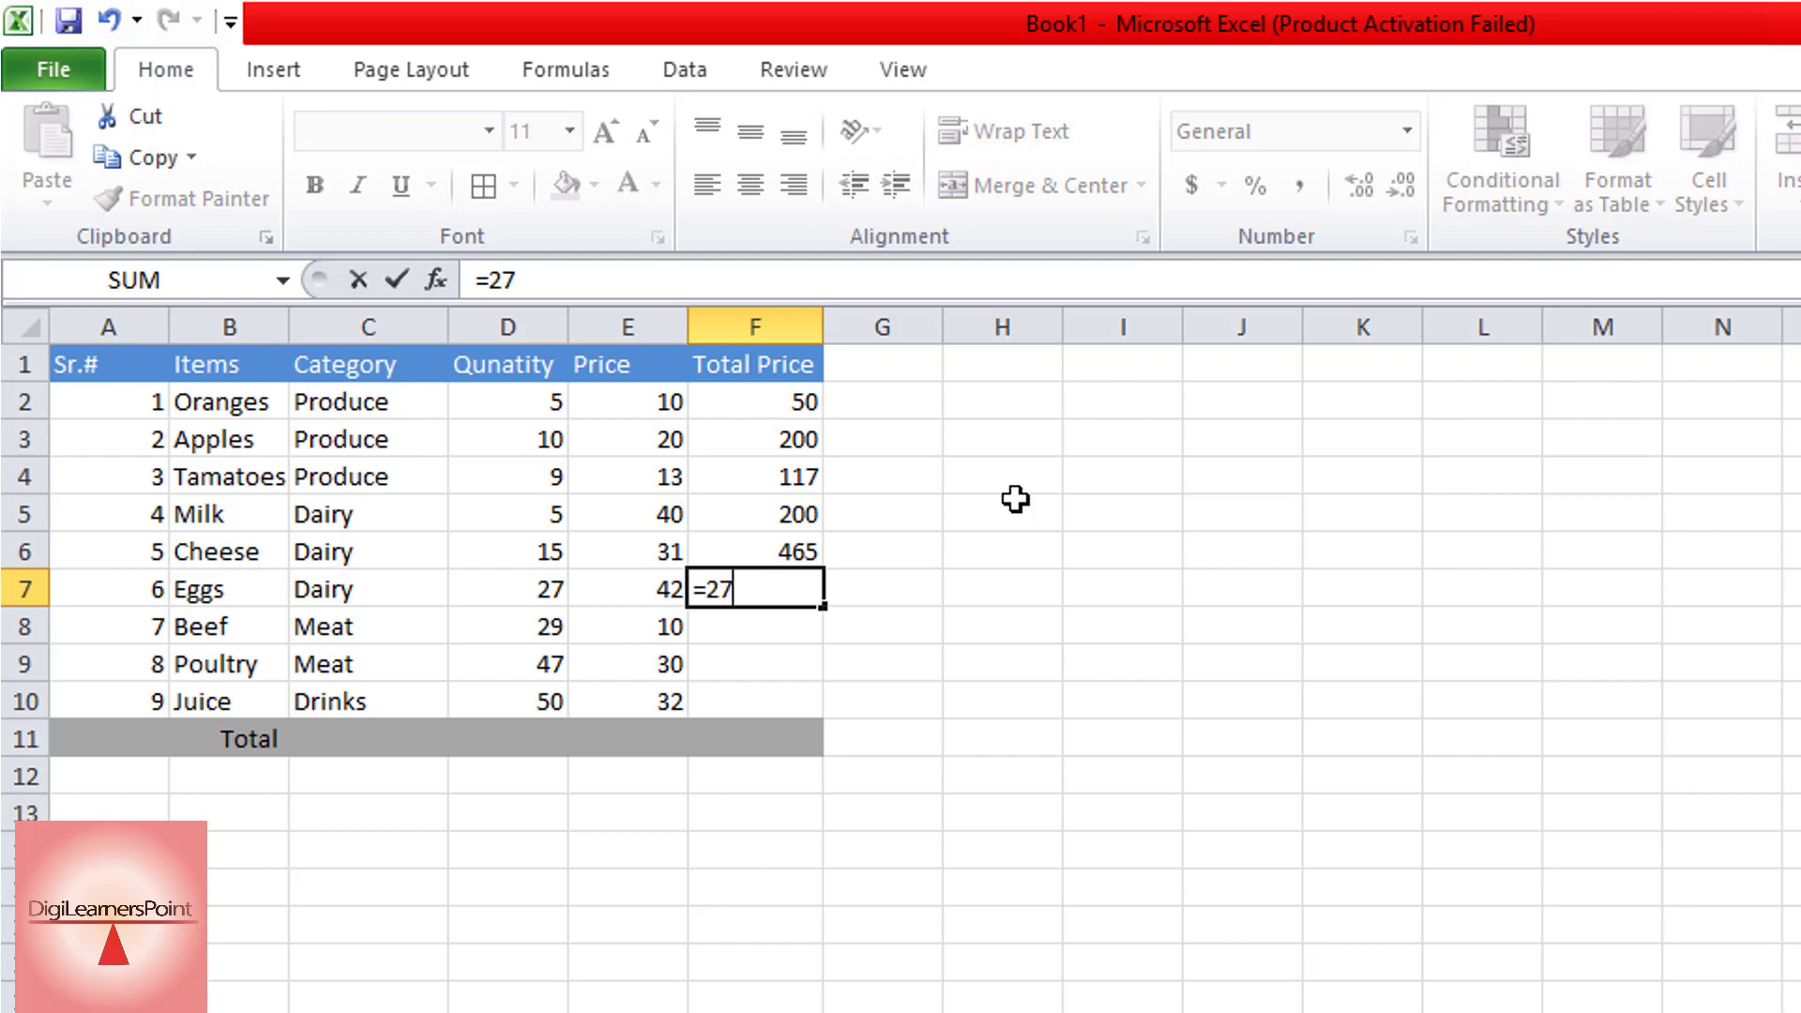
pyautogui.write('*42')
pyautogui.press('Return')
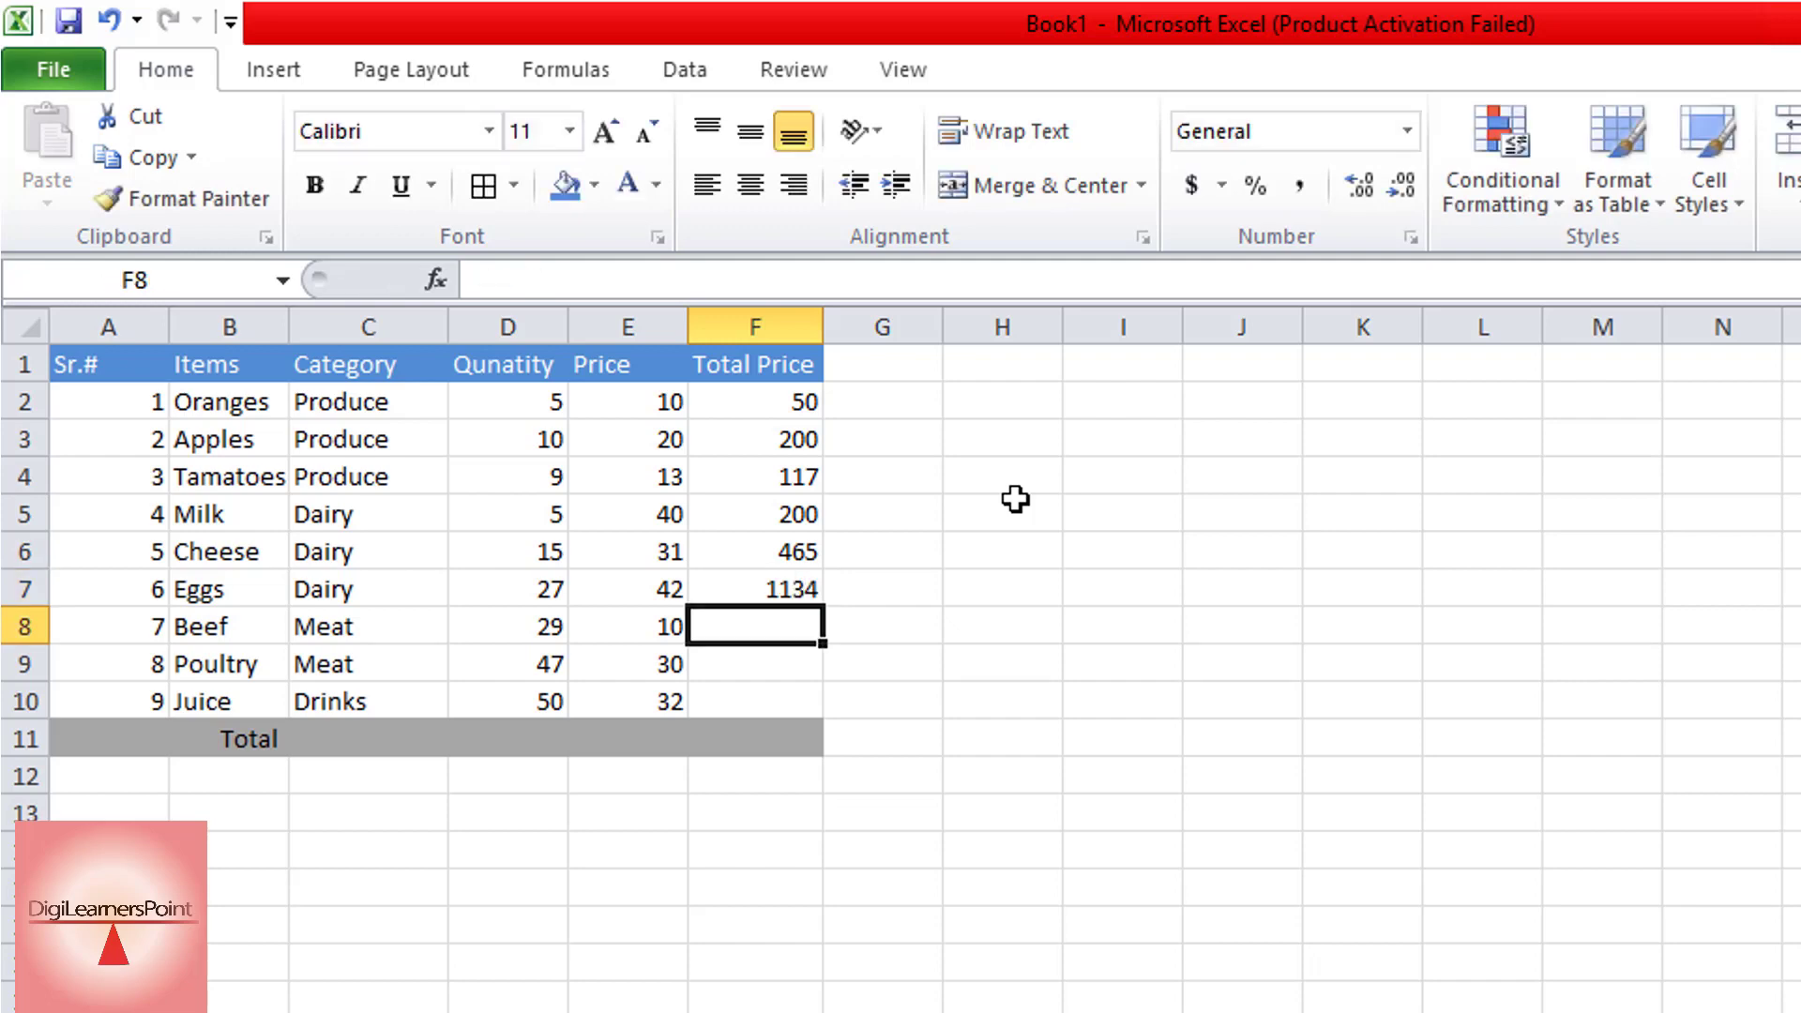
pyautogui.write('=')
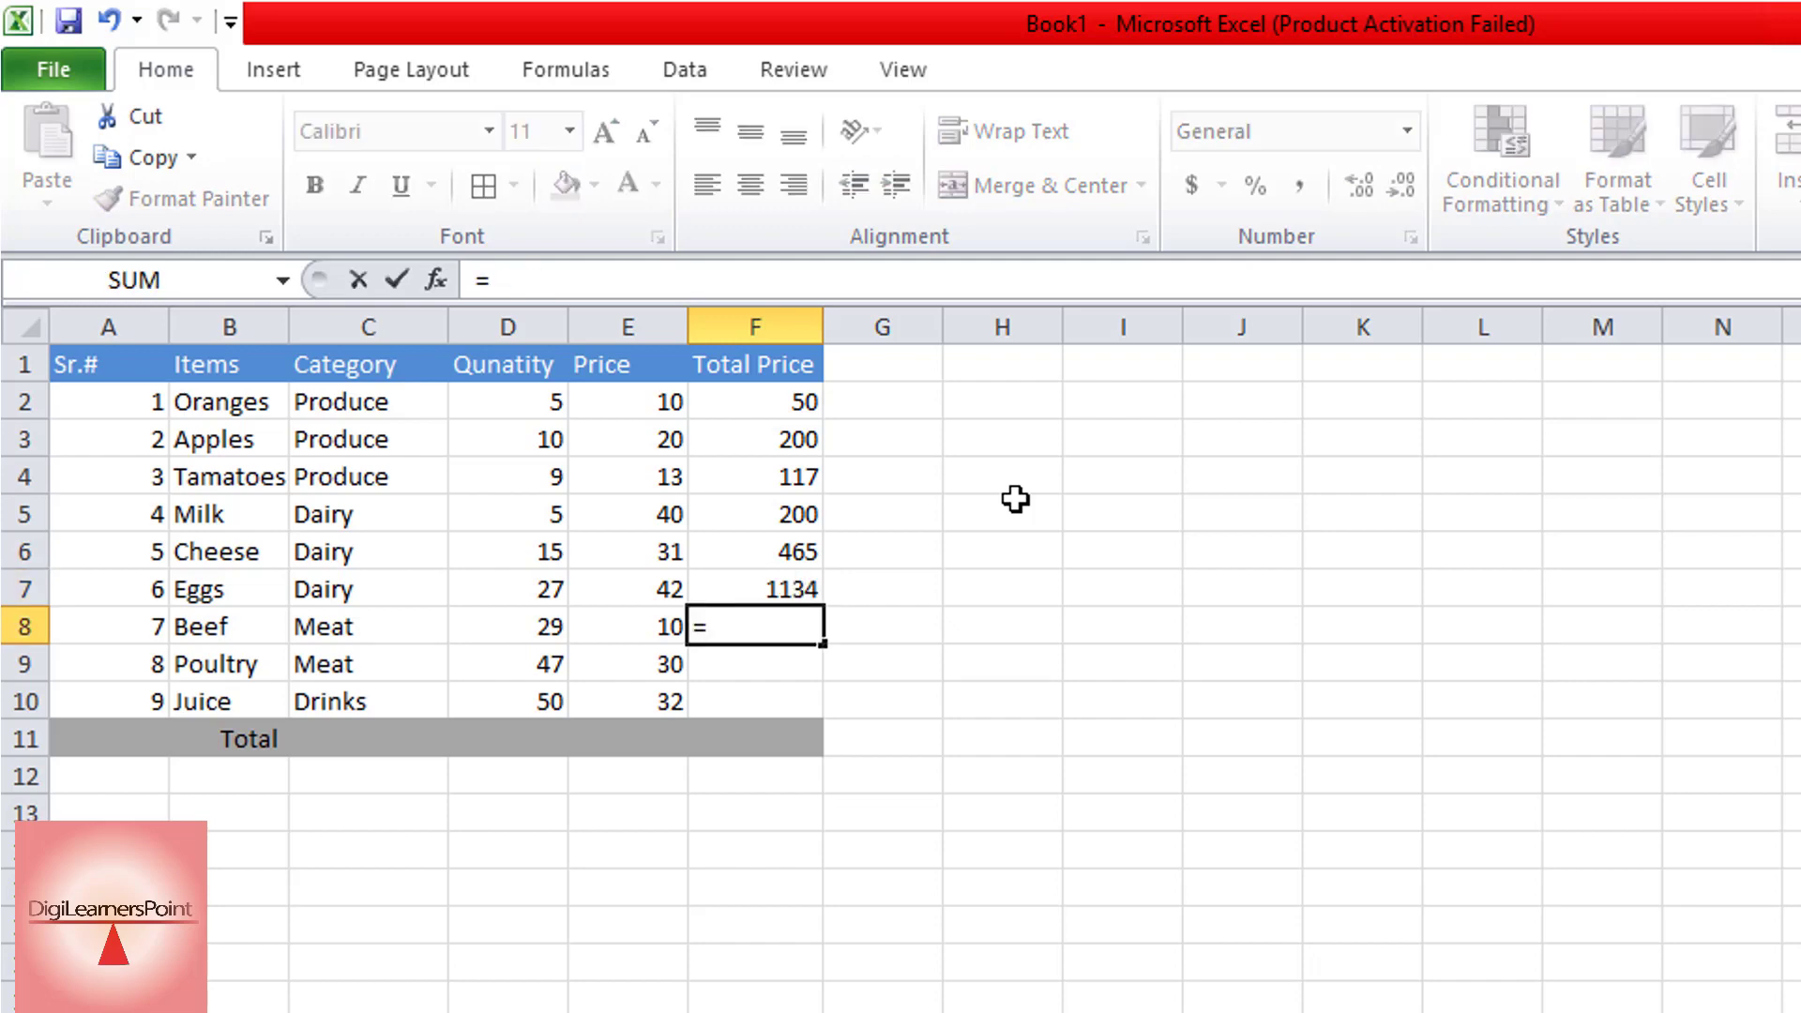
pyautogui.write('29*10')
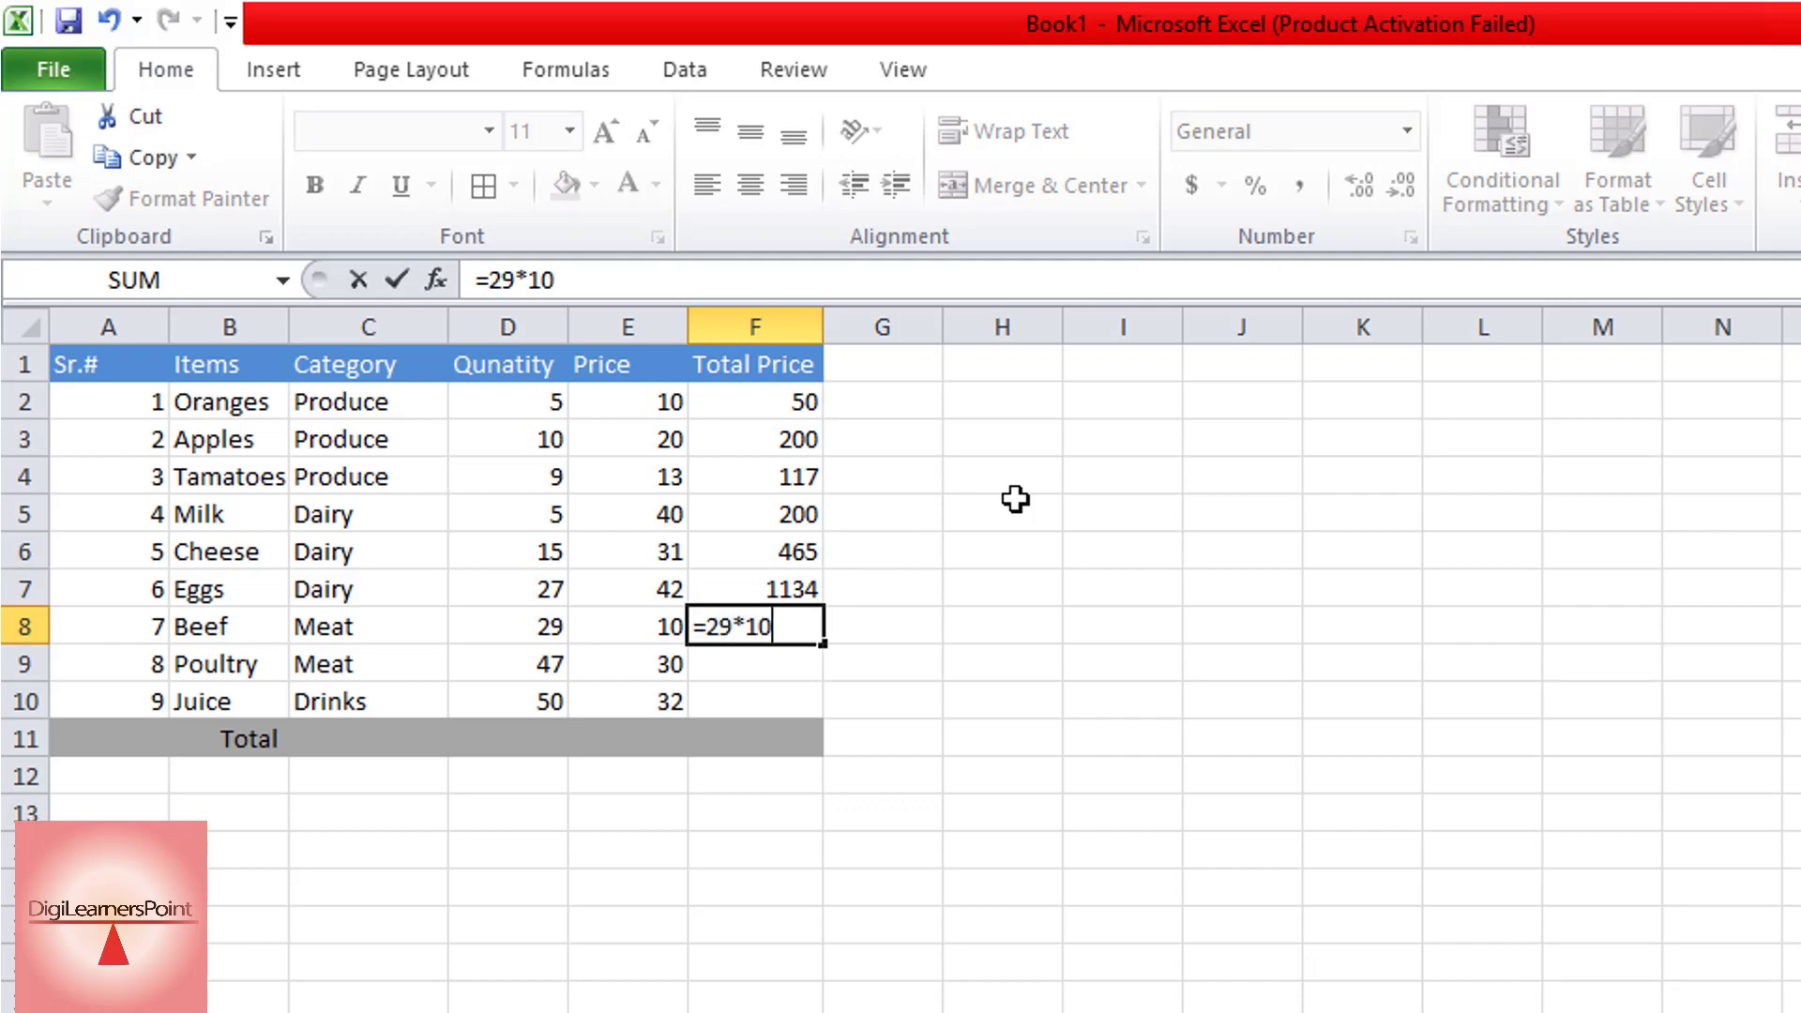
pyautogui.press('Return')
pyautogui.write('=')
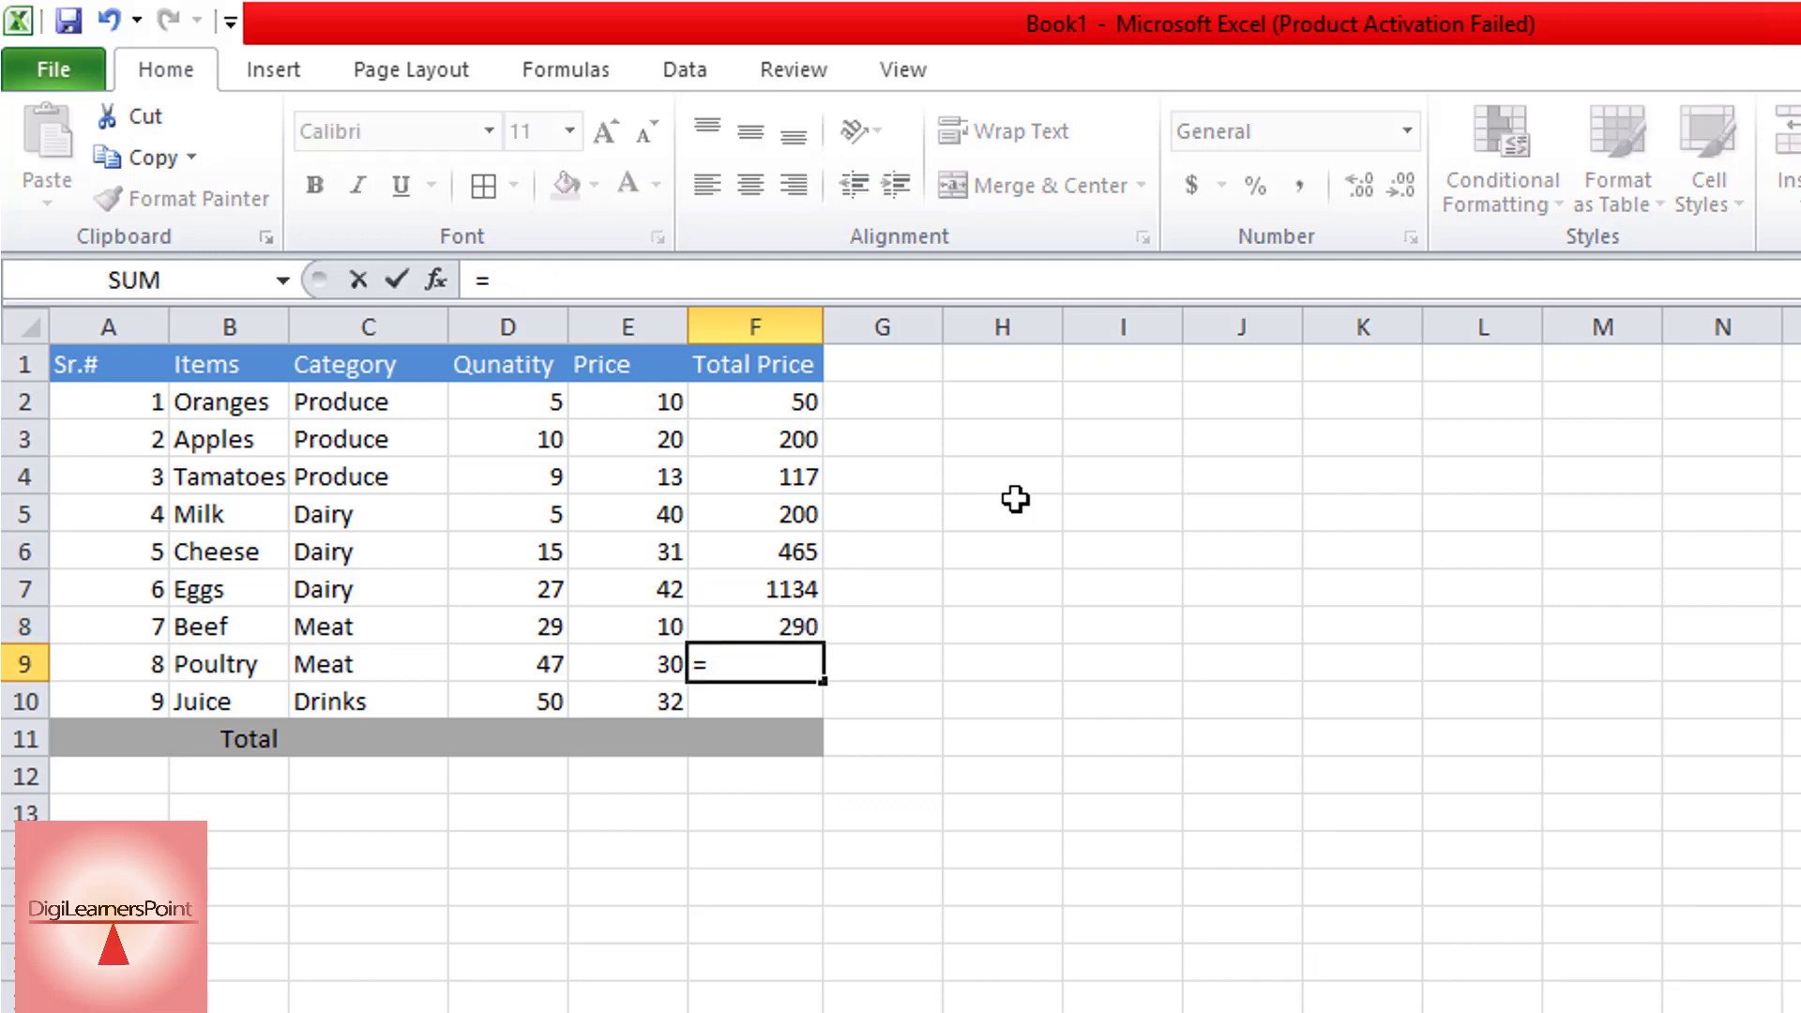
pyautogui.write('47*')
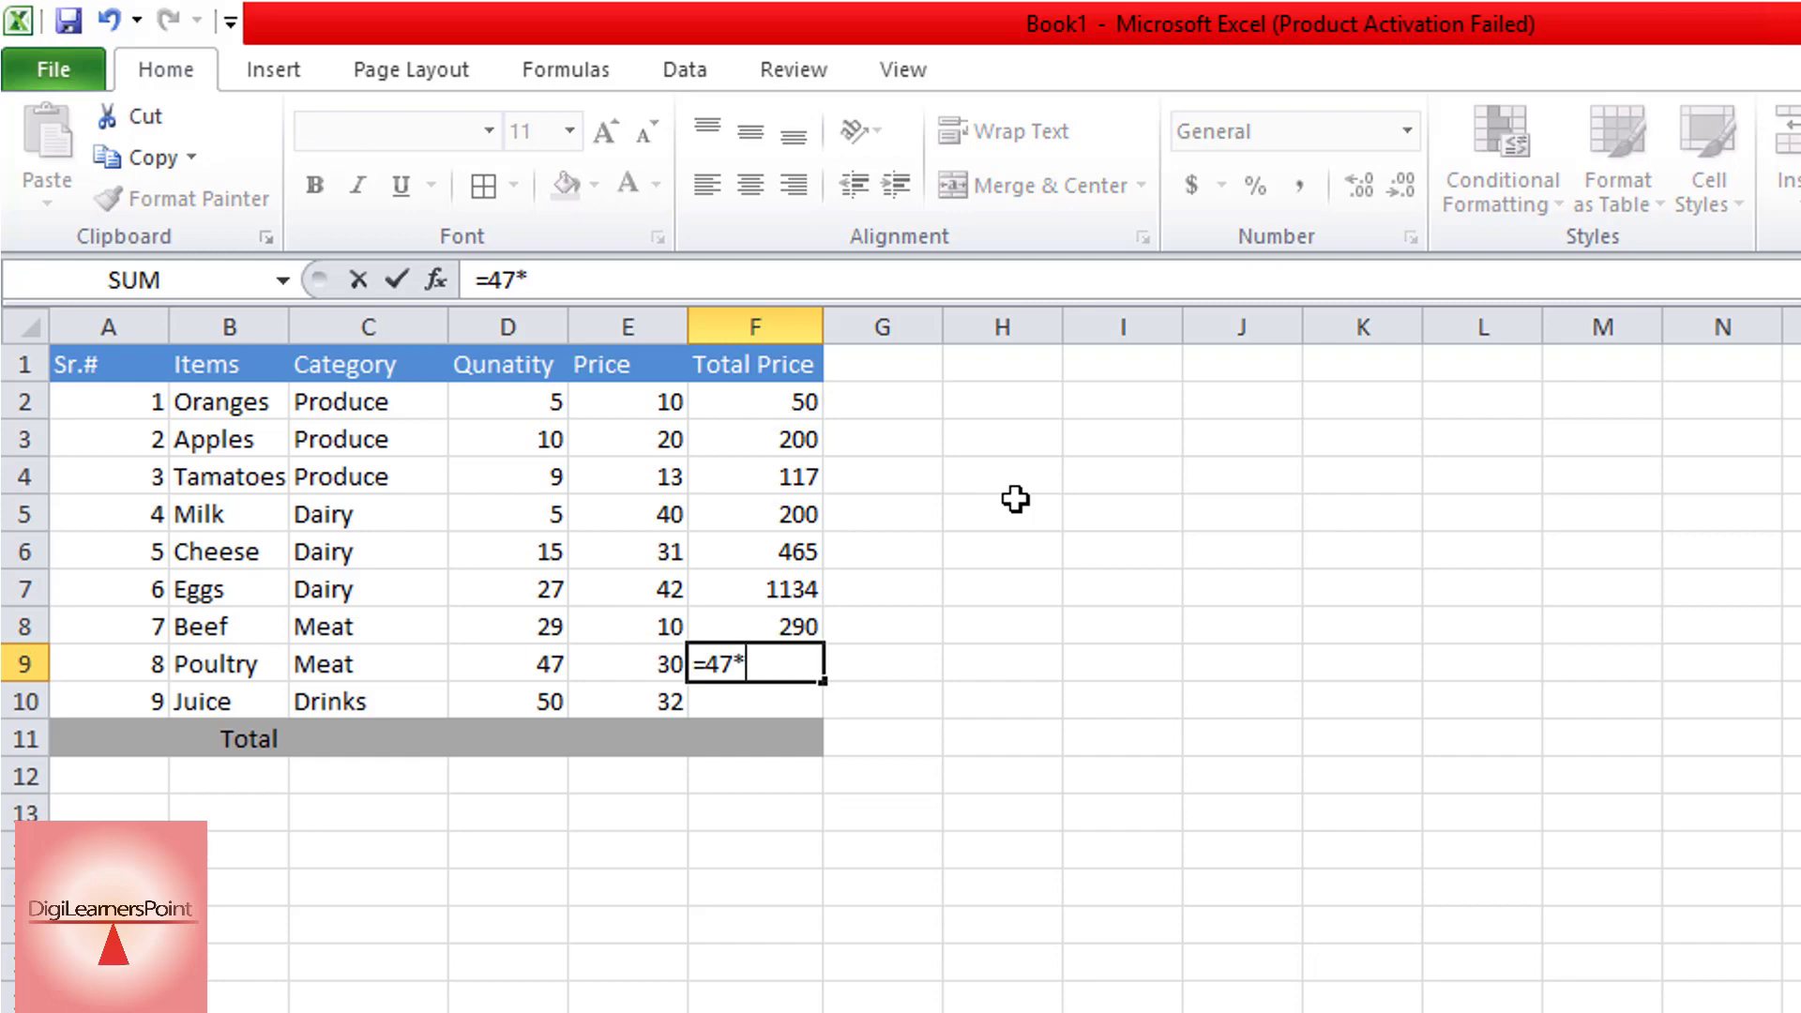
pyautogui.write('30')
pyautogui.press('Return')
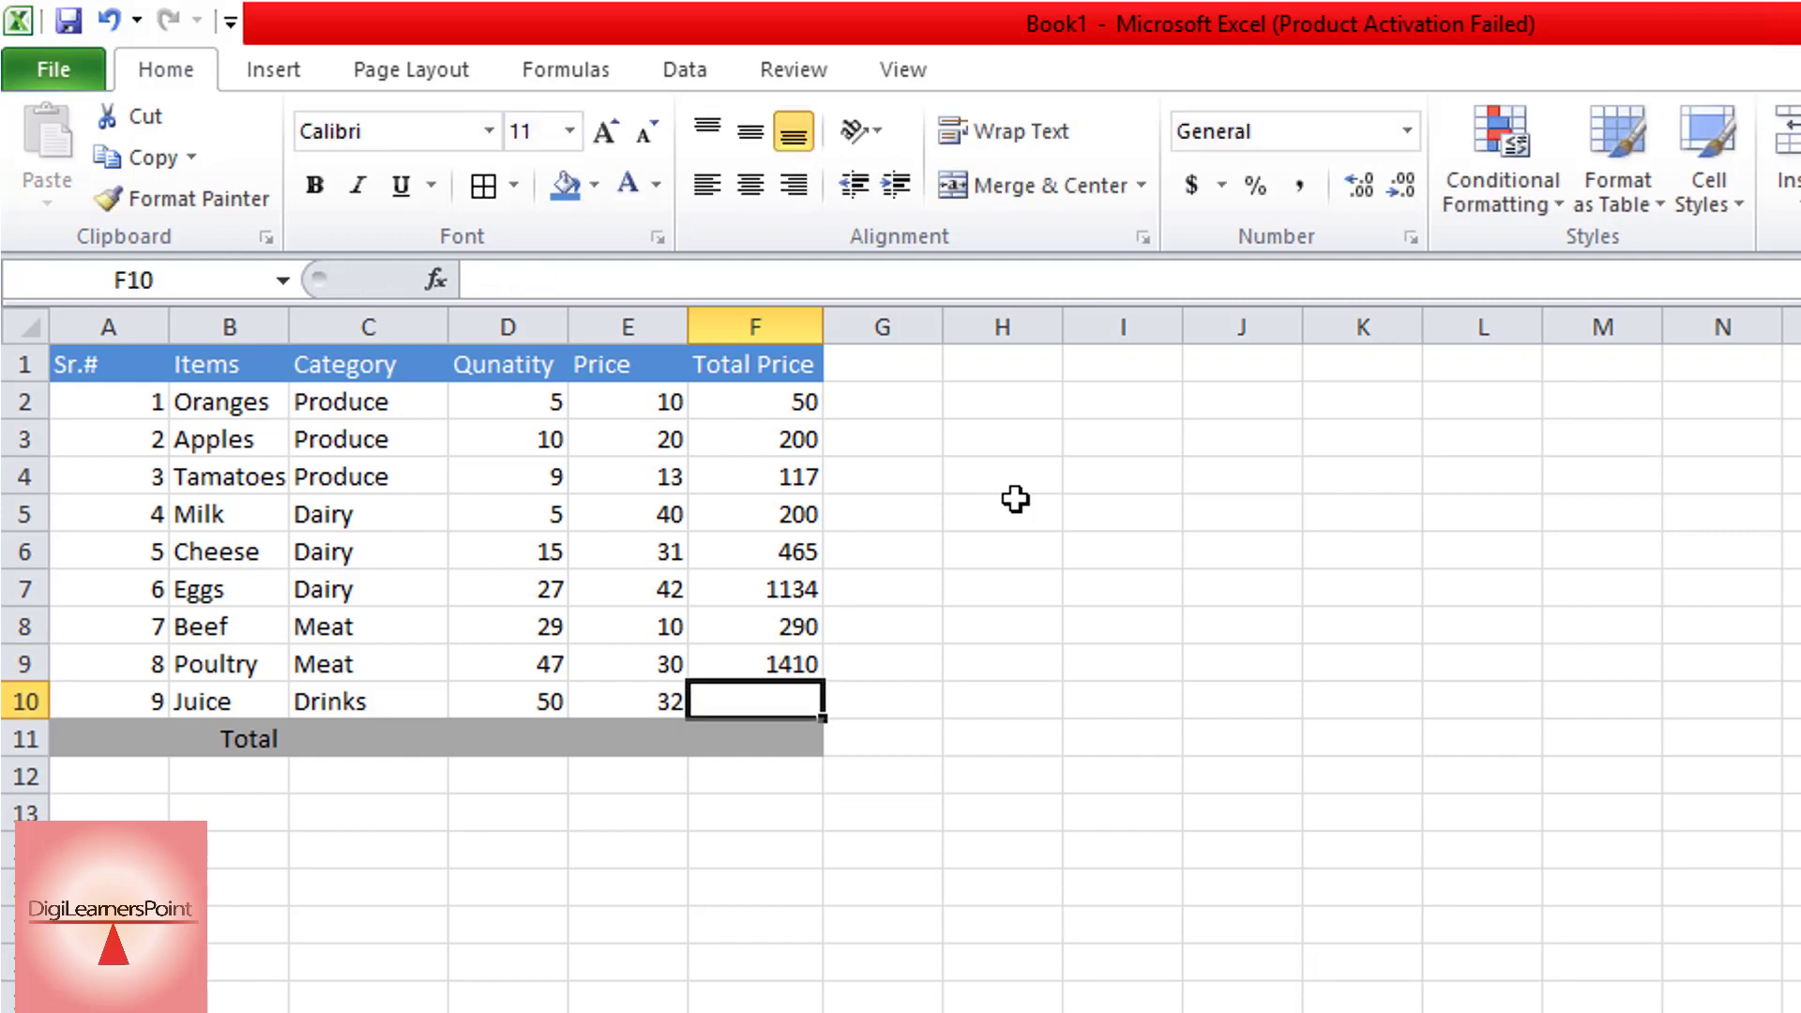
pyautogui.write('=50*')
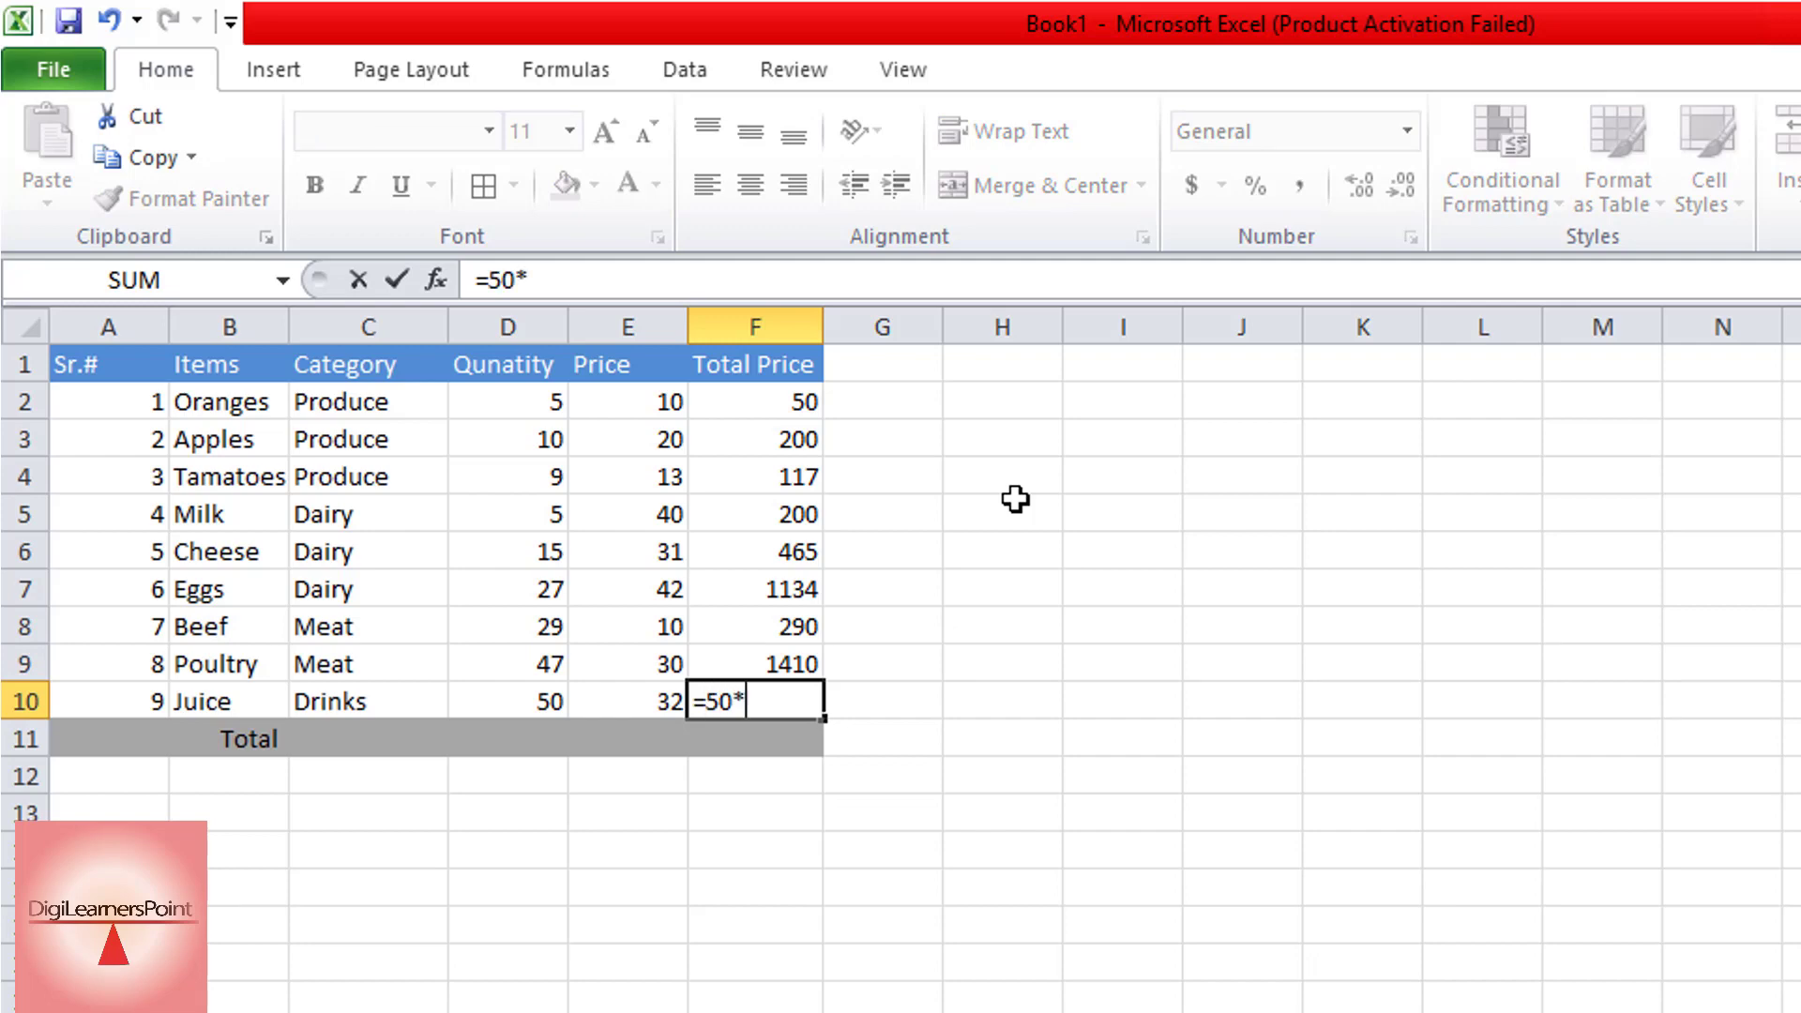
pyautogui.write('31')
pyautogui.press('BackSpace')
pyautogui.write('2')
pyautogui.press('Return')
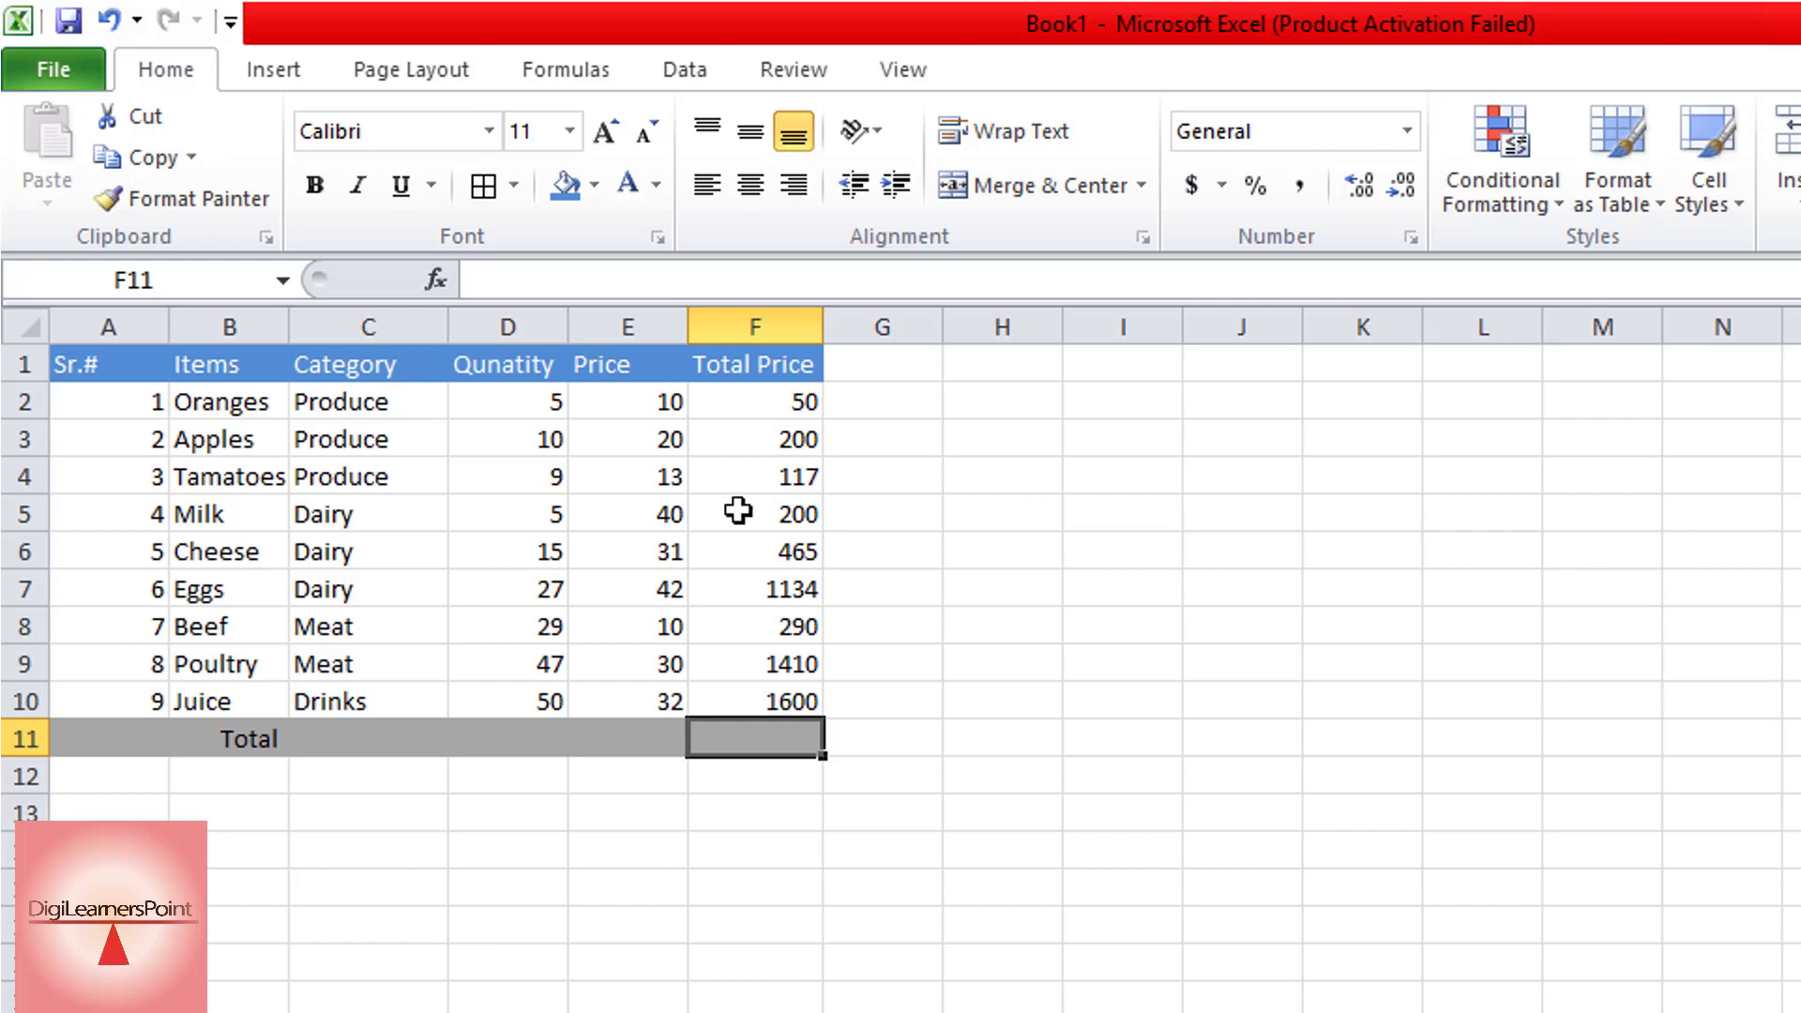
# Step: Apply Comma Style to D2:F11 so the figures show two decimals and thousand separators
pyautogui.moveTo(502, 402); pyautogui.dragTo(728, 688)
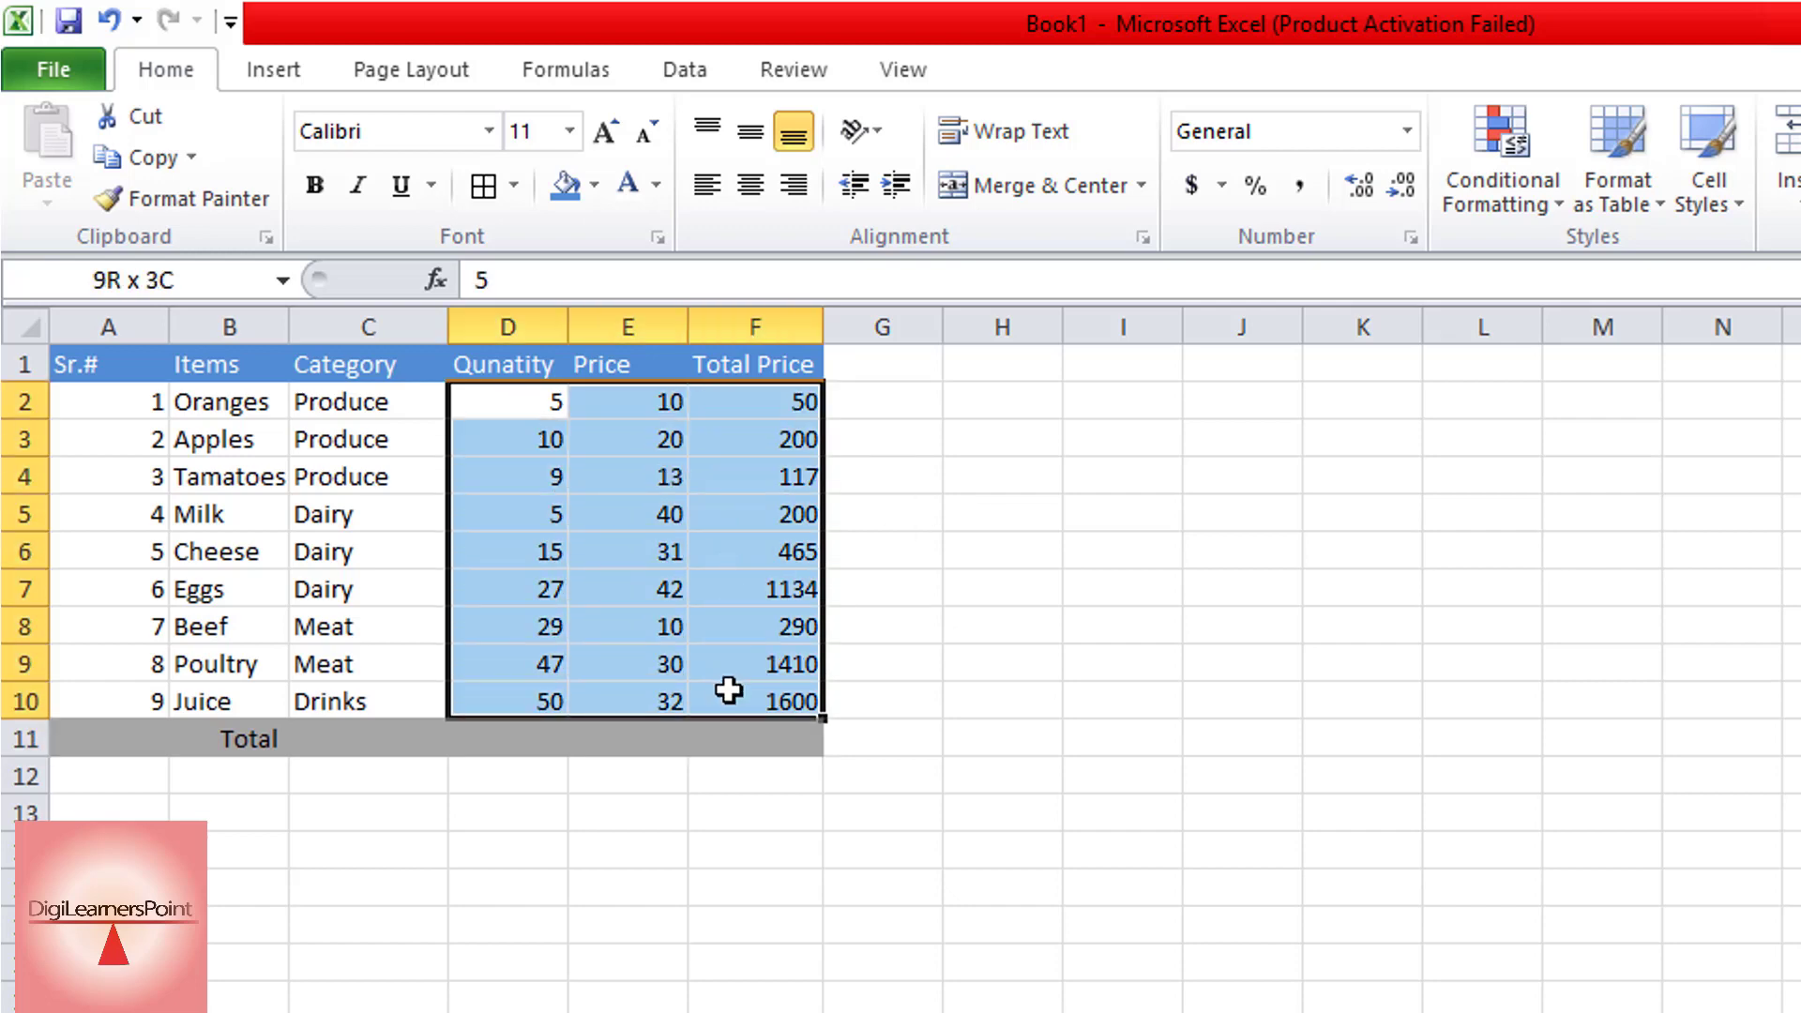
pyautogui.moveTo(729, 689); pyautogui.dragTo(730, 734)
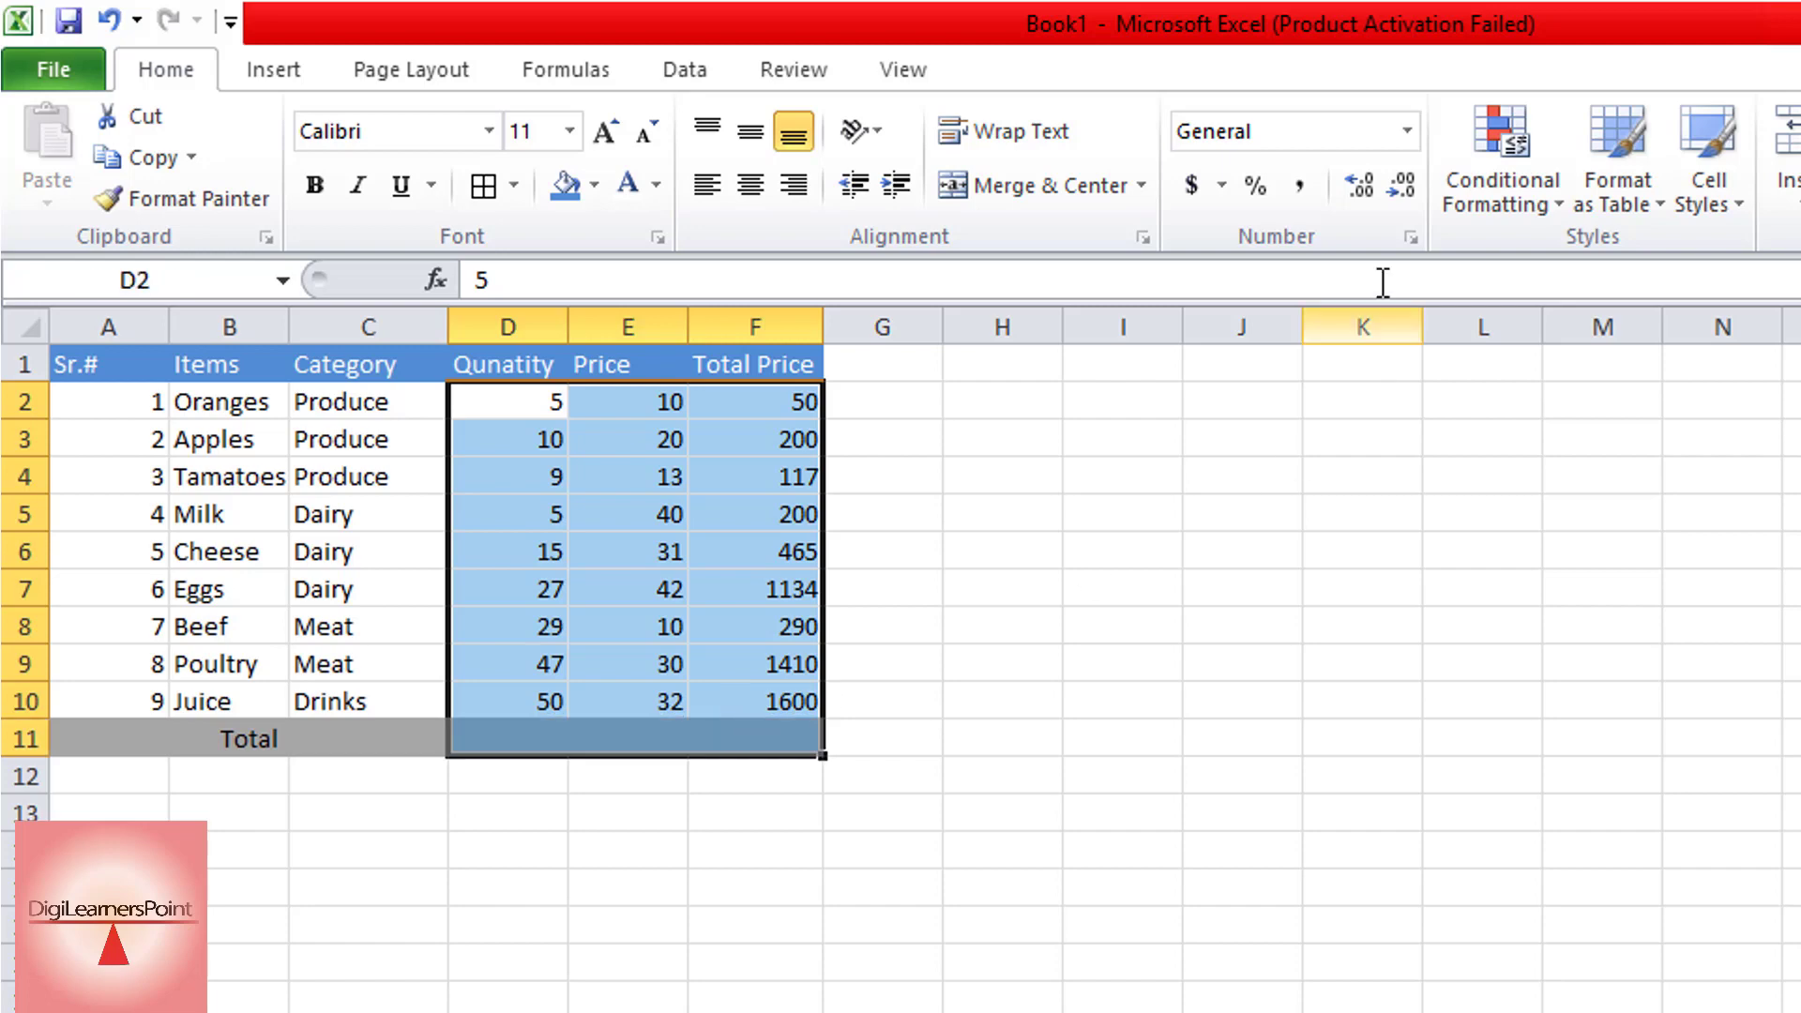
pyautogui.click(1297, 187)
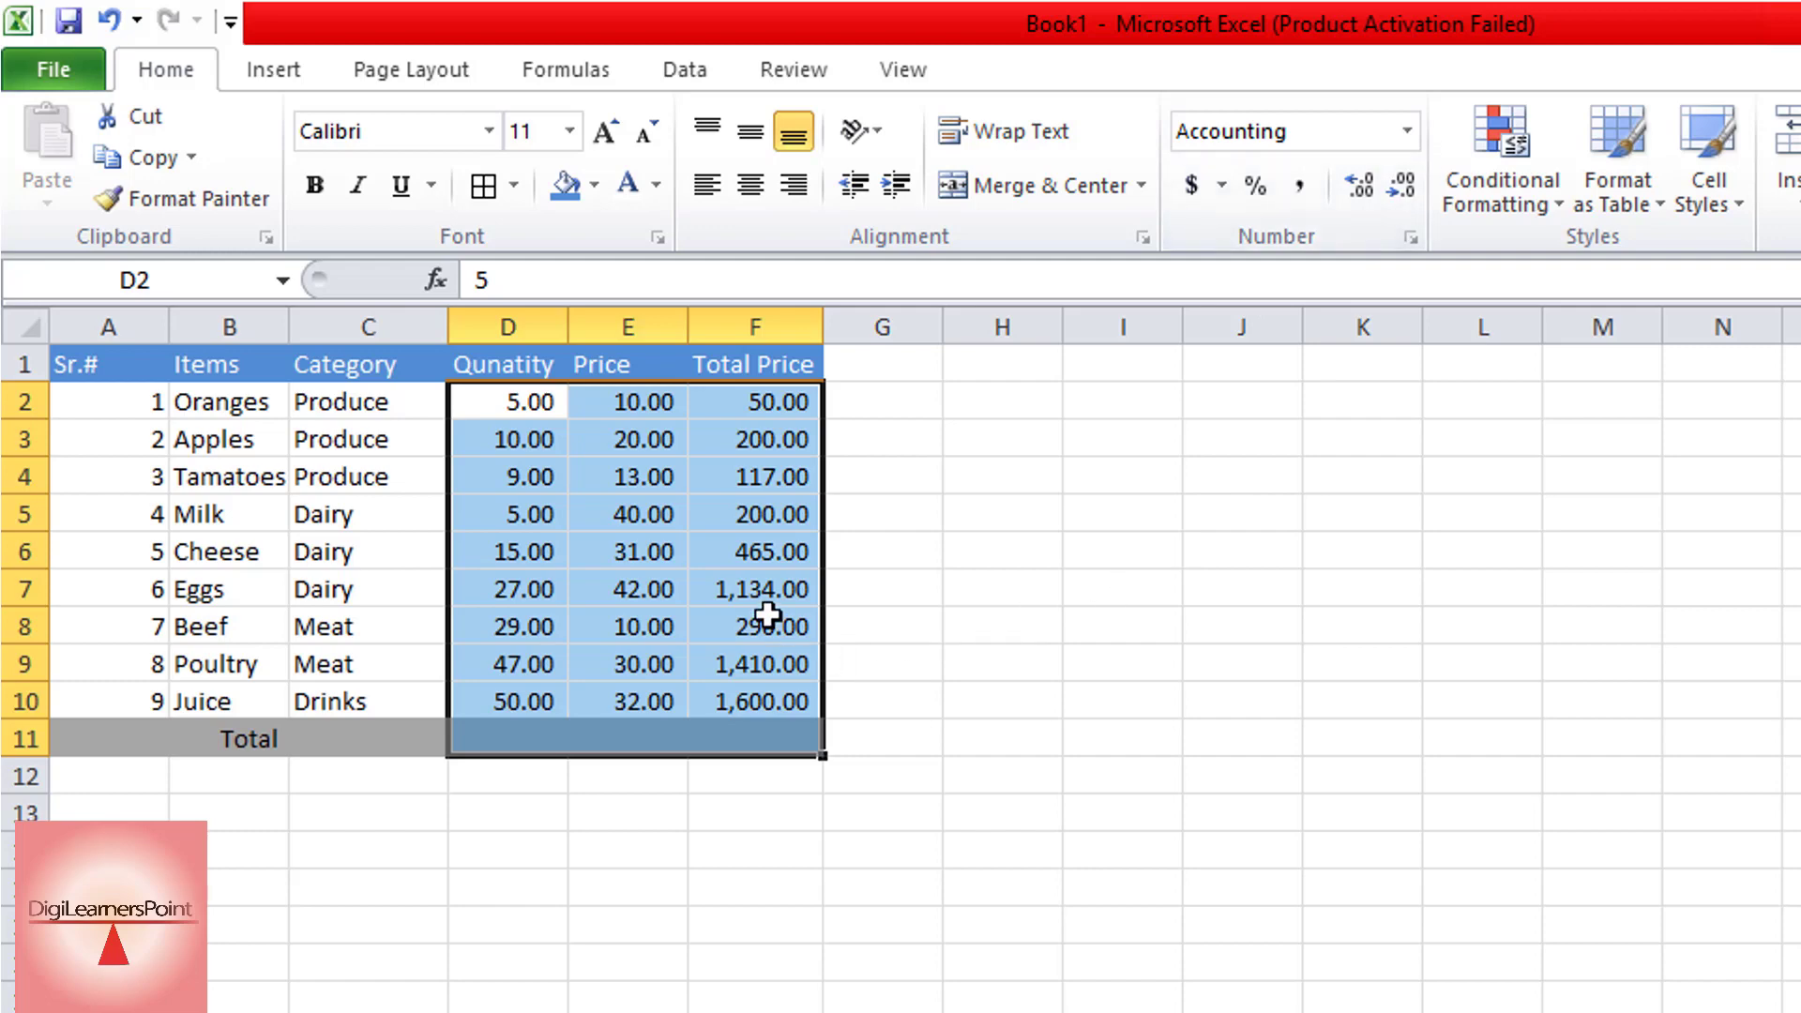
pyautogui.click(1045, 770)
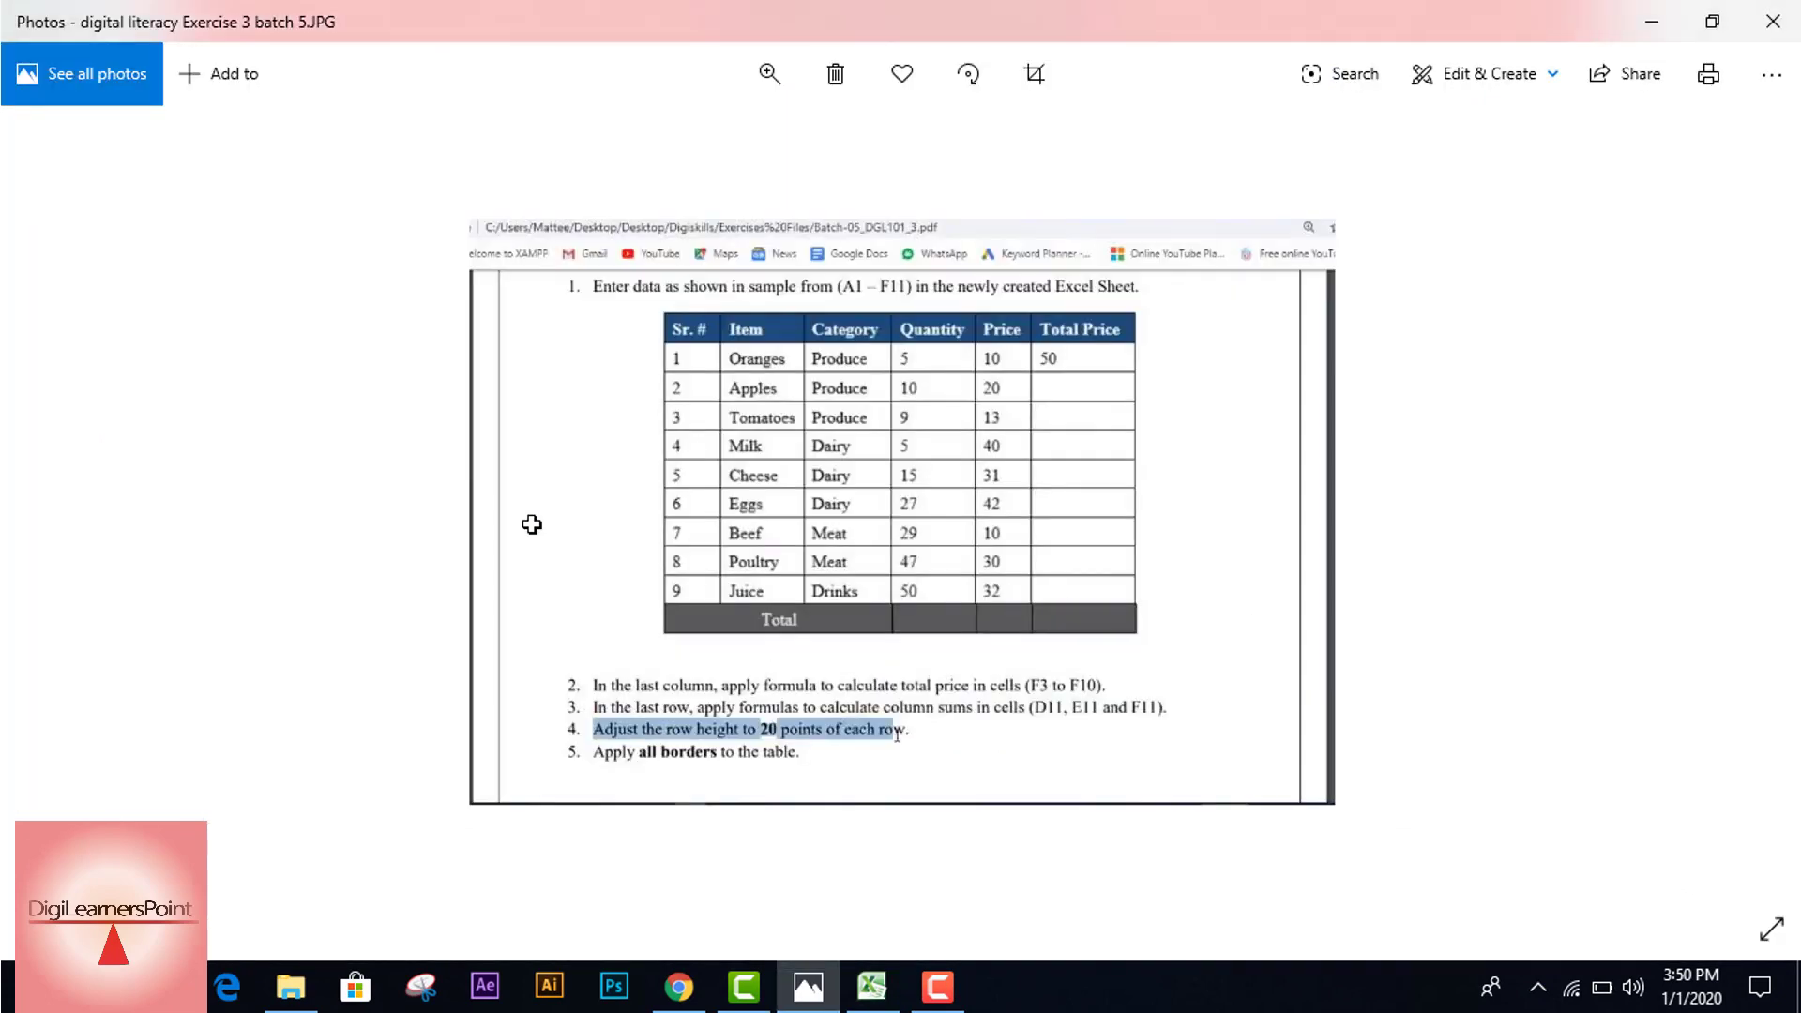
# Step: AutoSum F2:F10 into F11 for a 5,466.00 grand total, then check the exercise sheet
pyautogui.hotkey('alt', 'Tab')
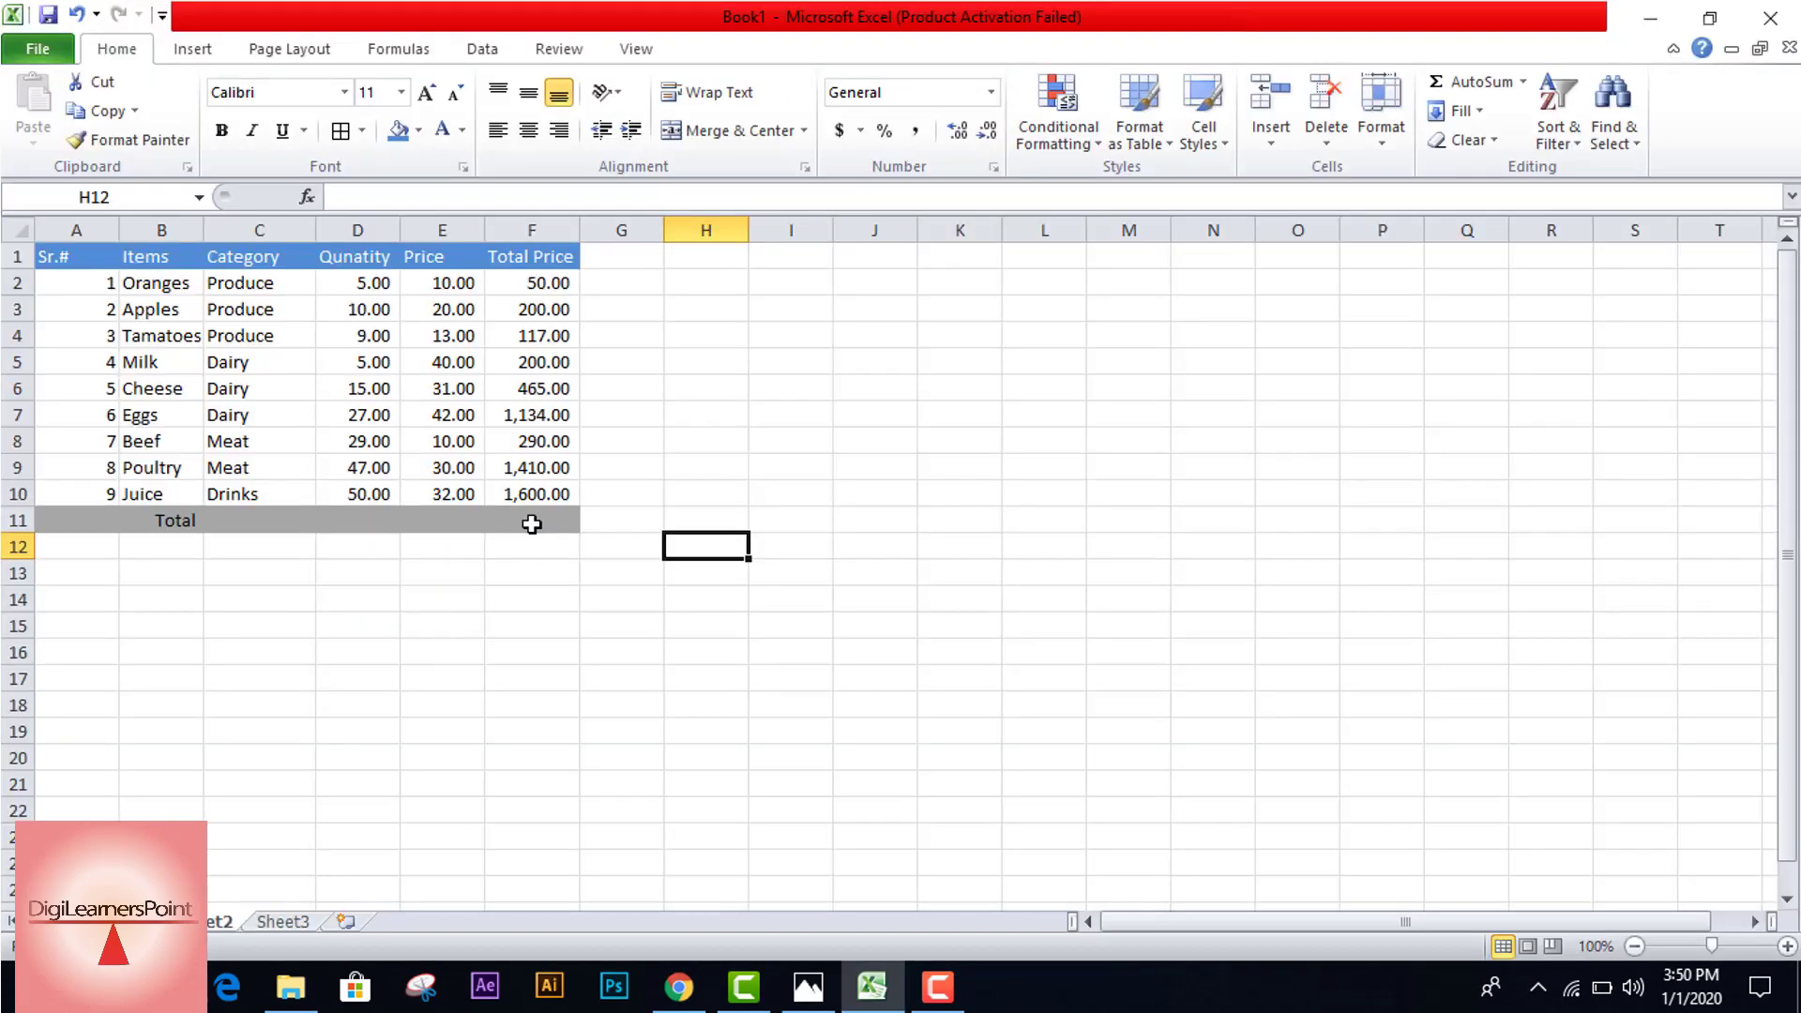
pyautogui.click(532, 524)
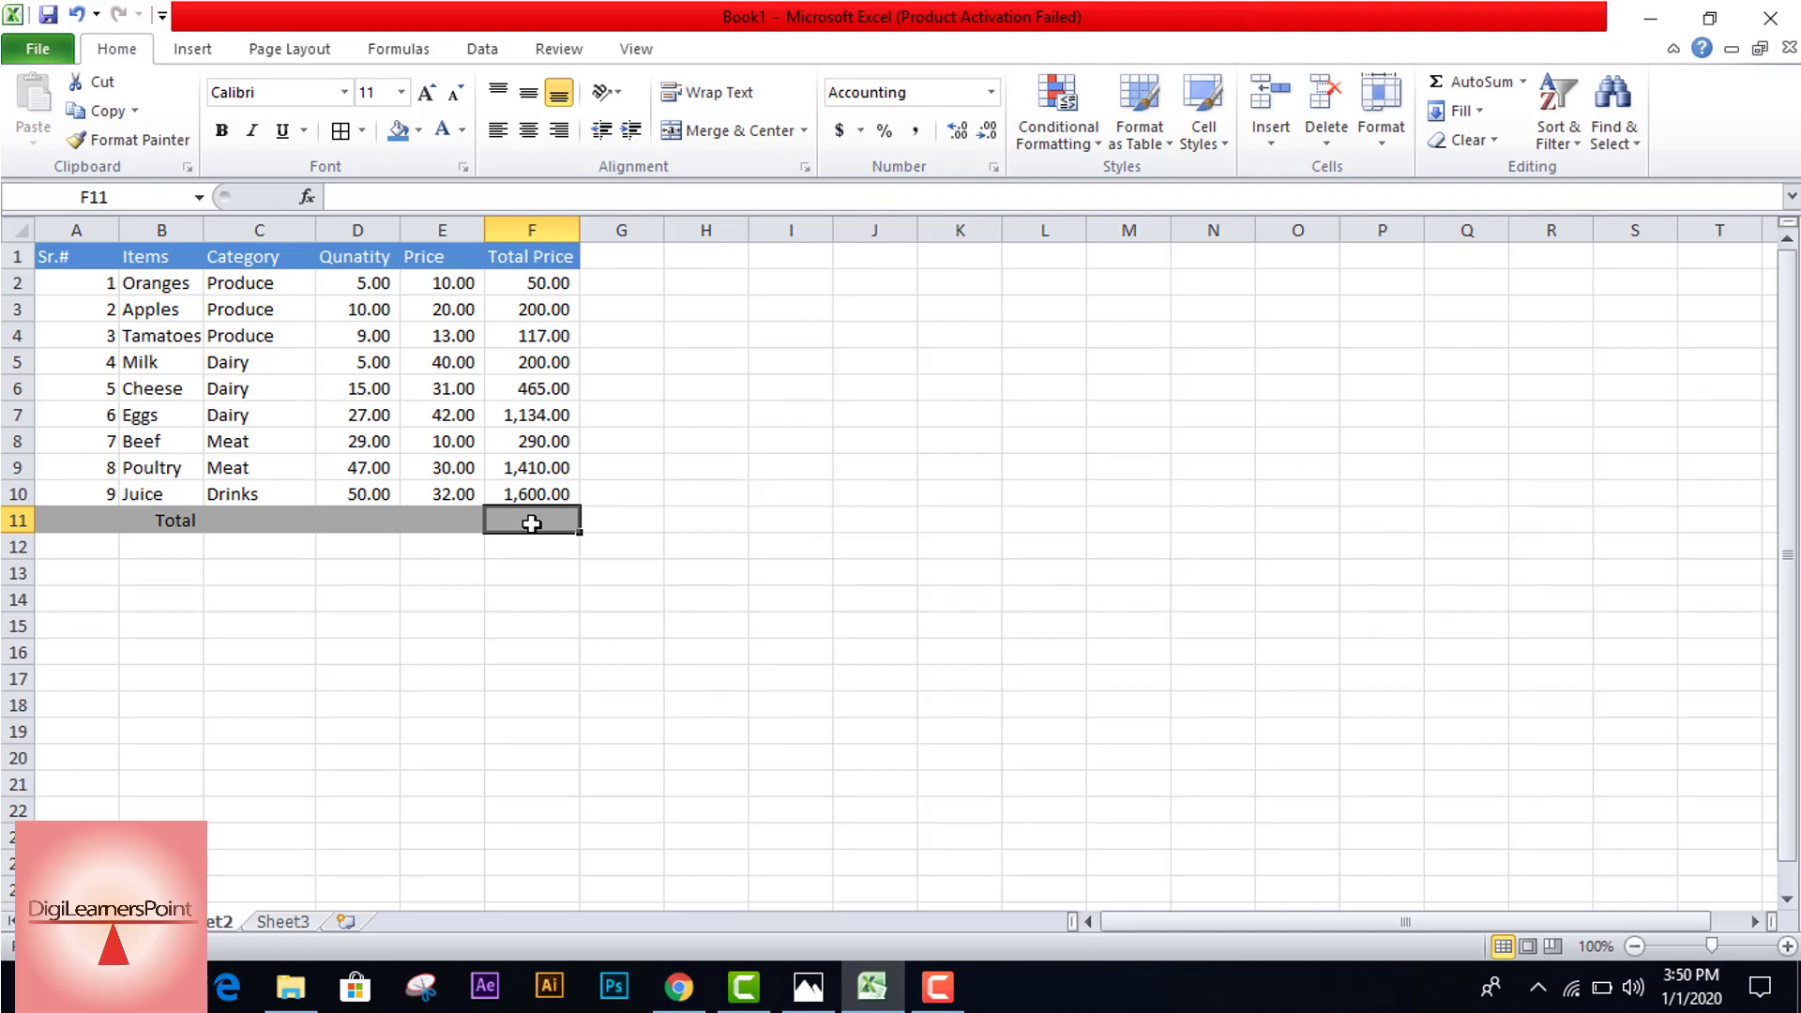
pyautogui.click(1481, 83)
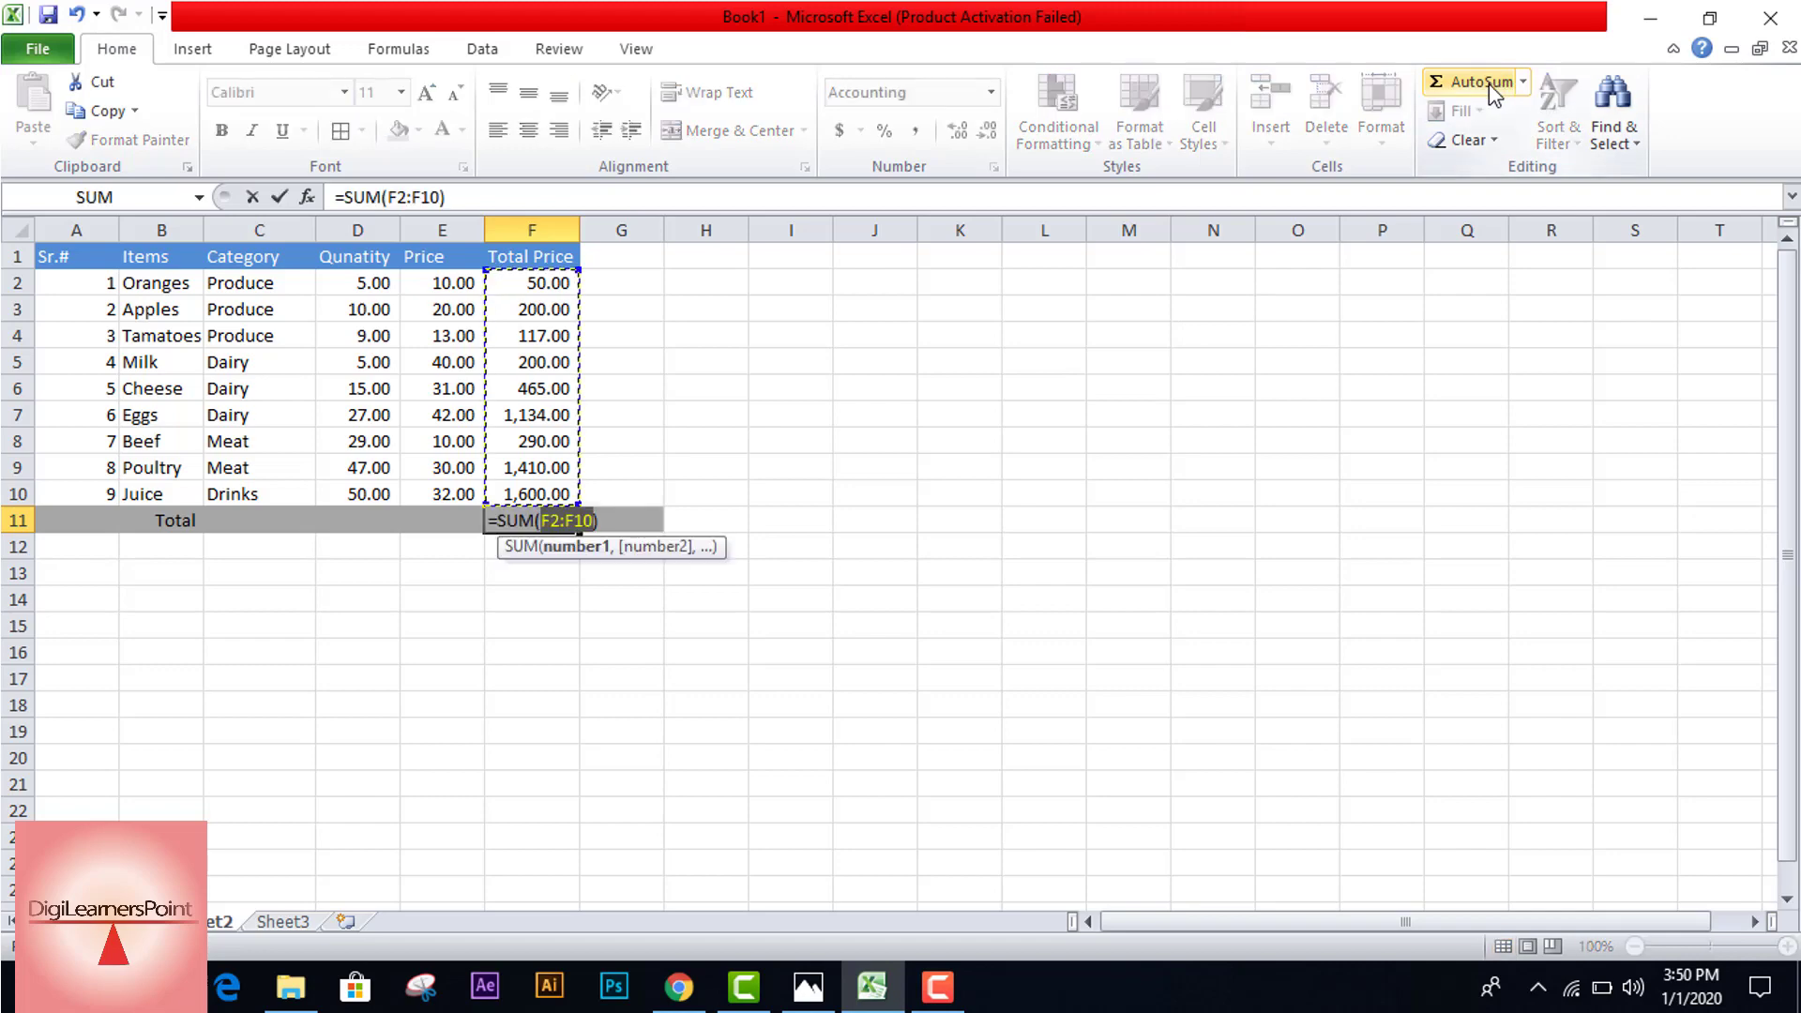
pyautogui.press('Return')
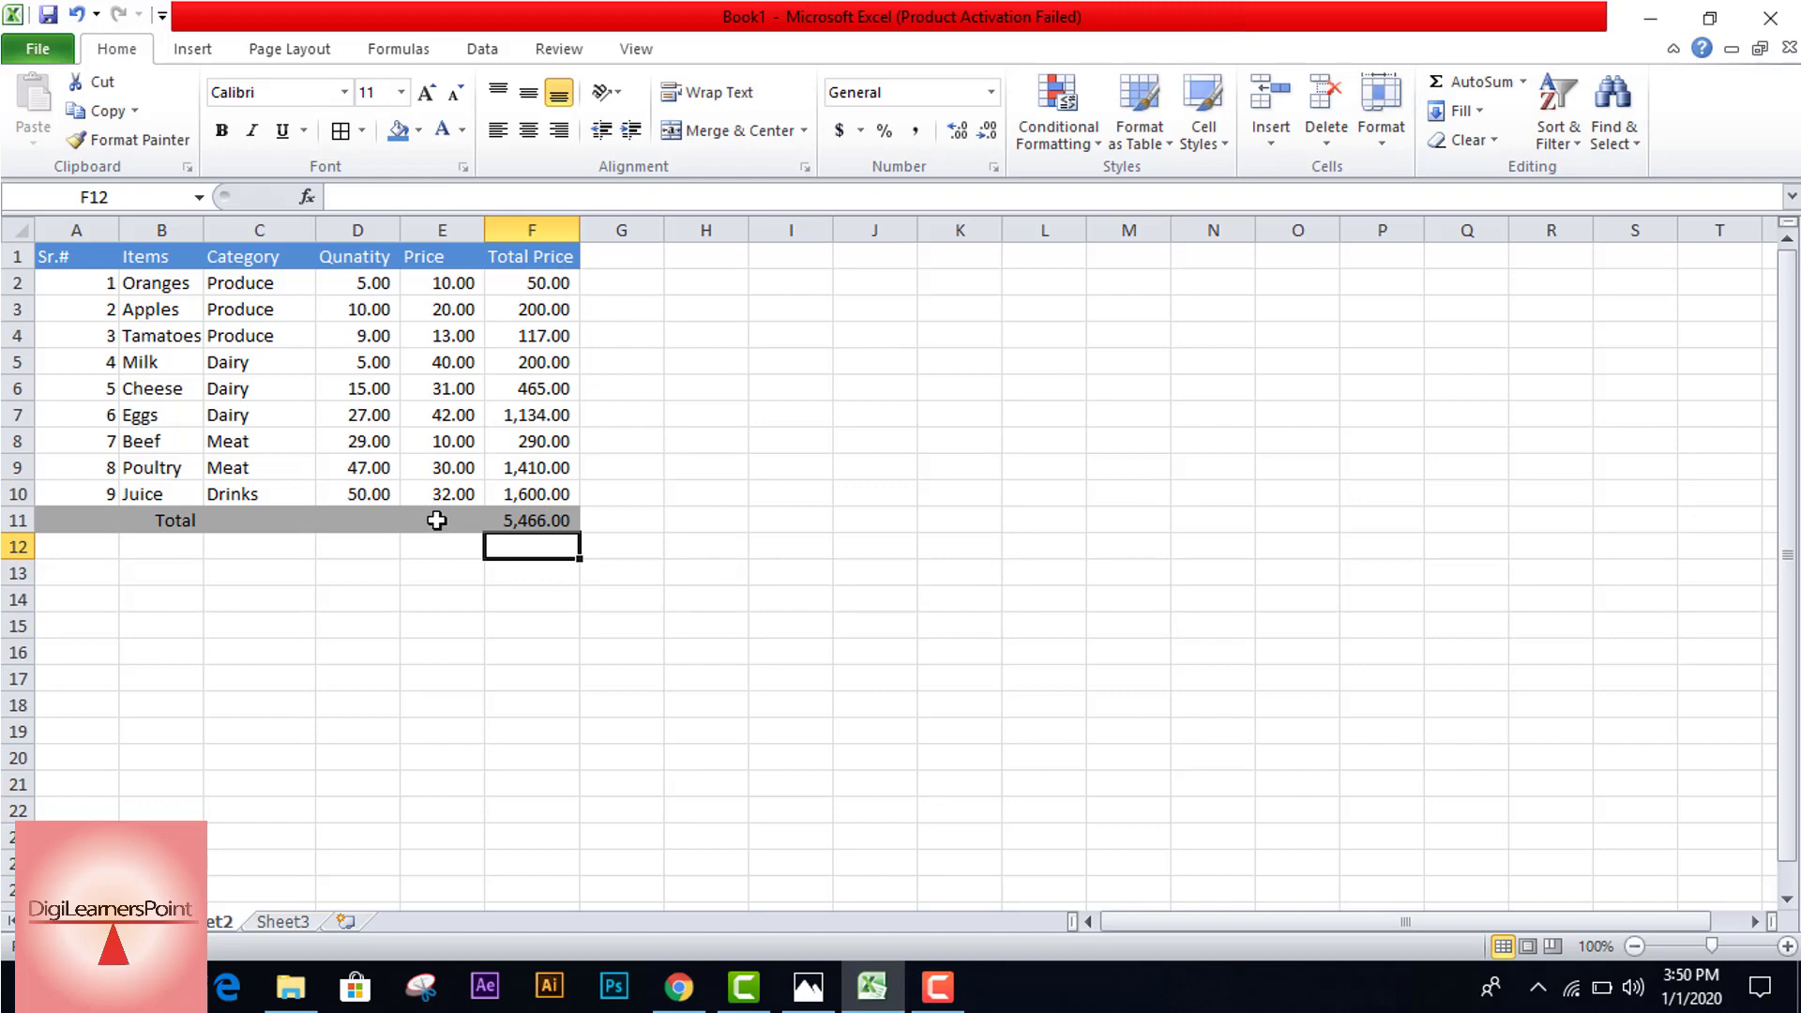
pyautogui.hotkey('alt', 'Tab')
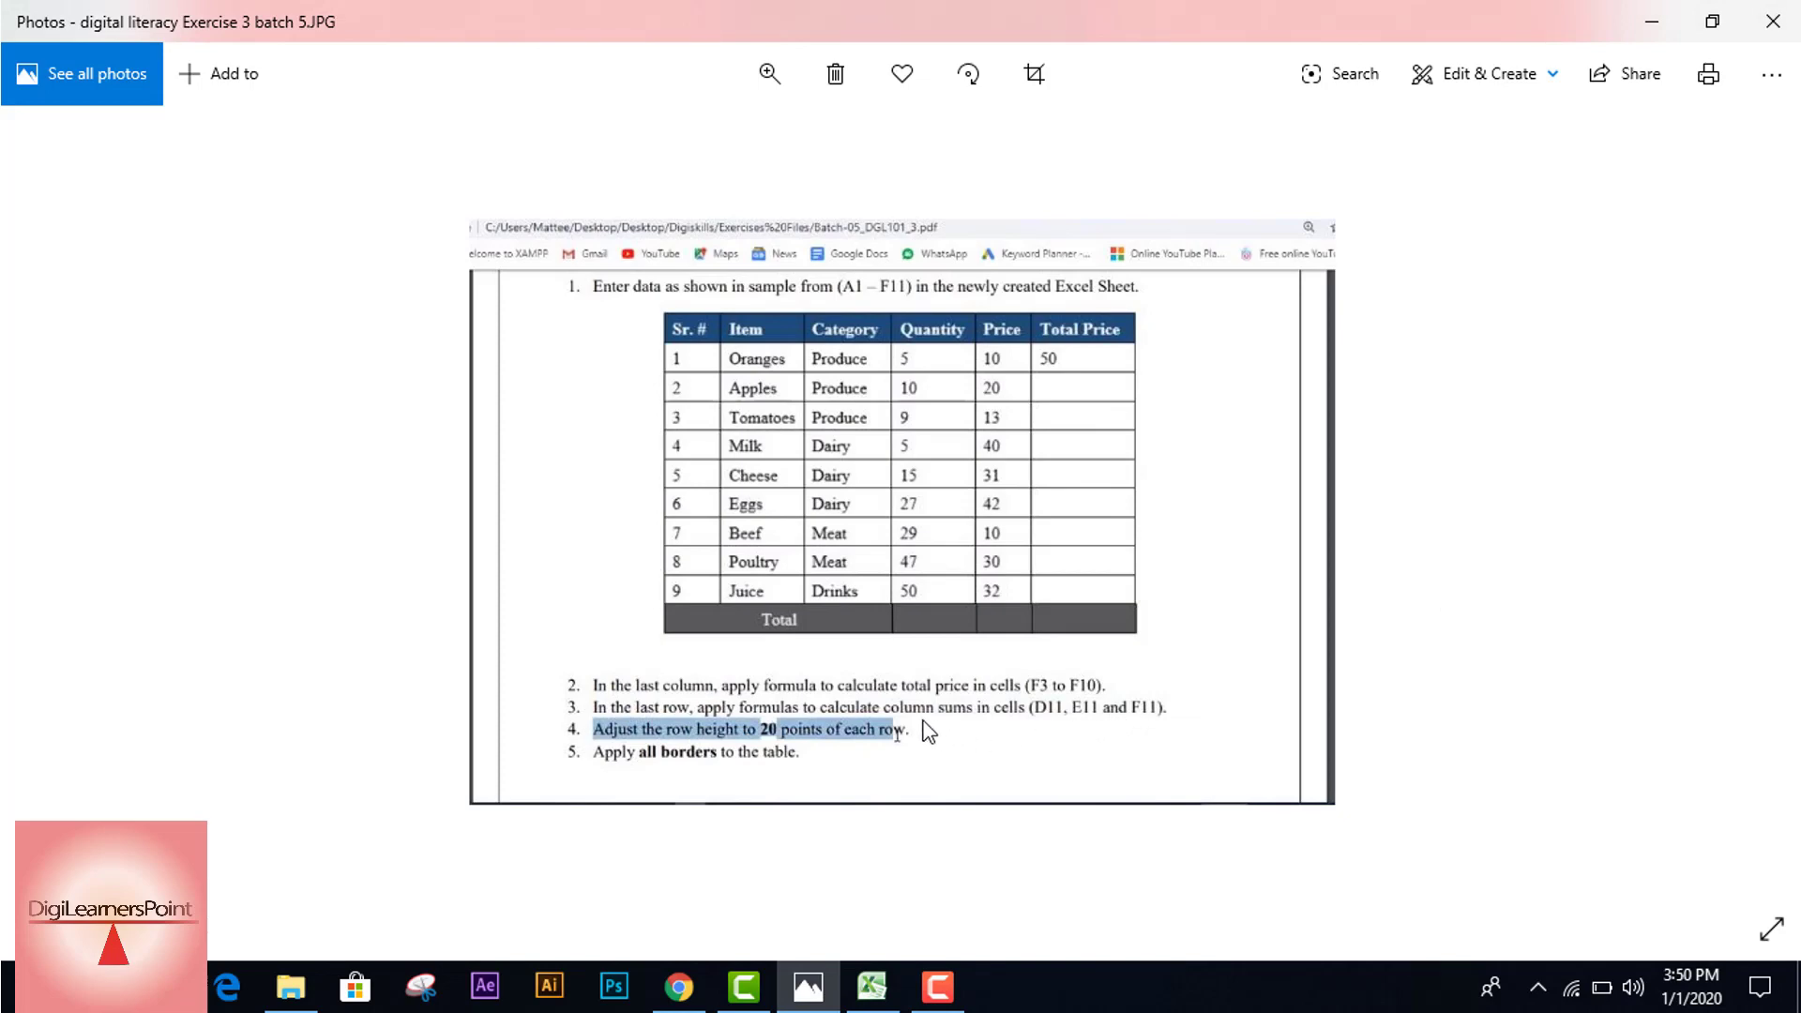
pyautogui.hotkey('alt', 'Tab')
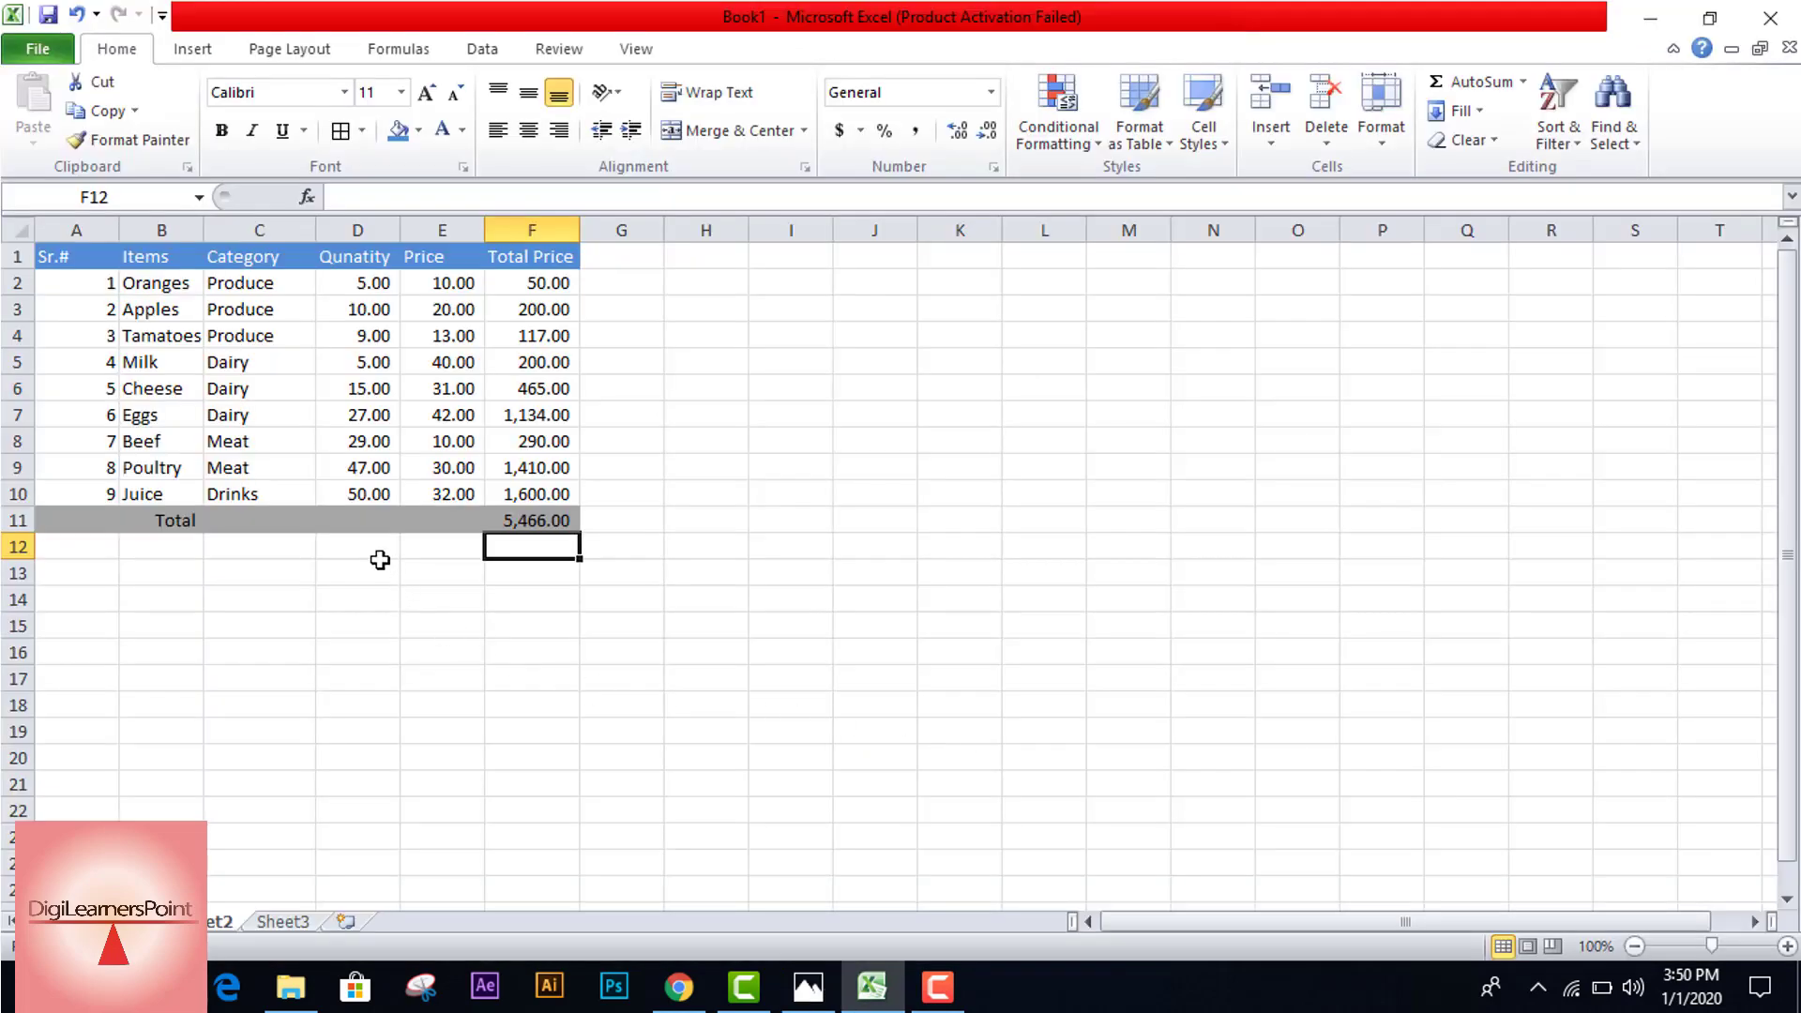
# Step: AutoSum the Quantity column into D11, giving 197.00
pyautogui.click(357, 520)
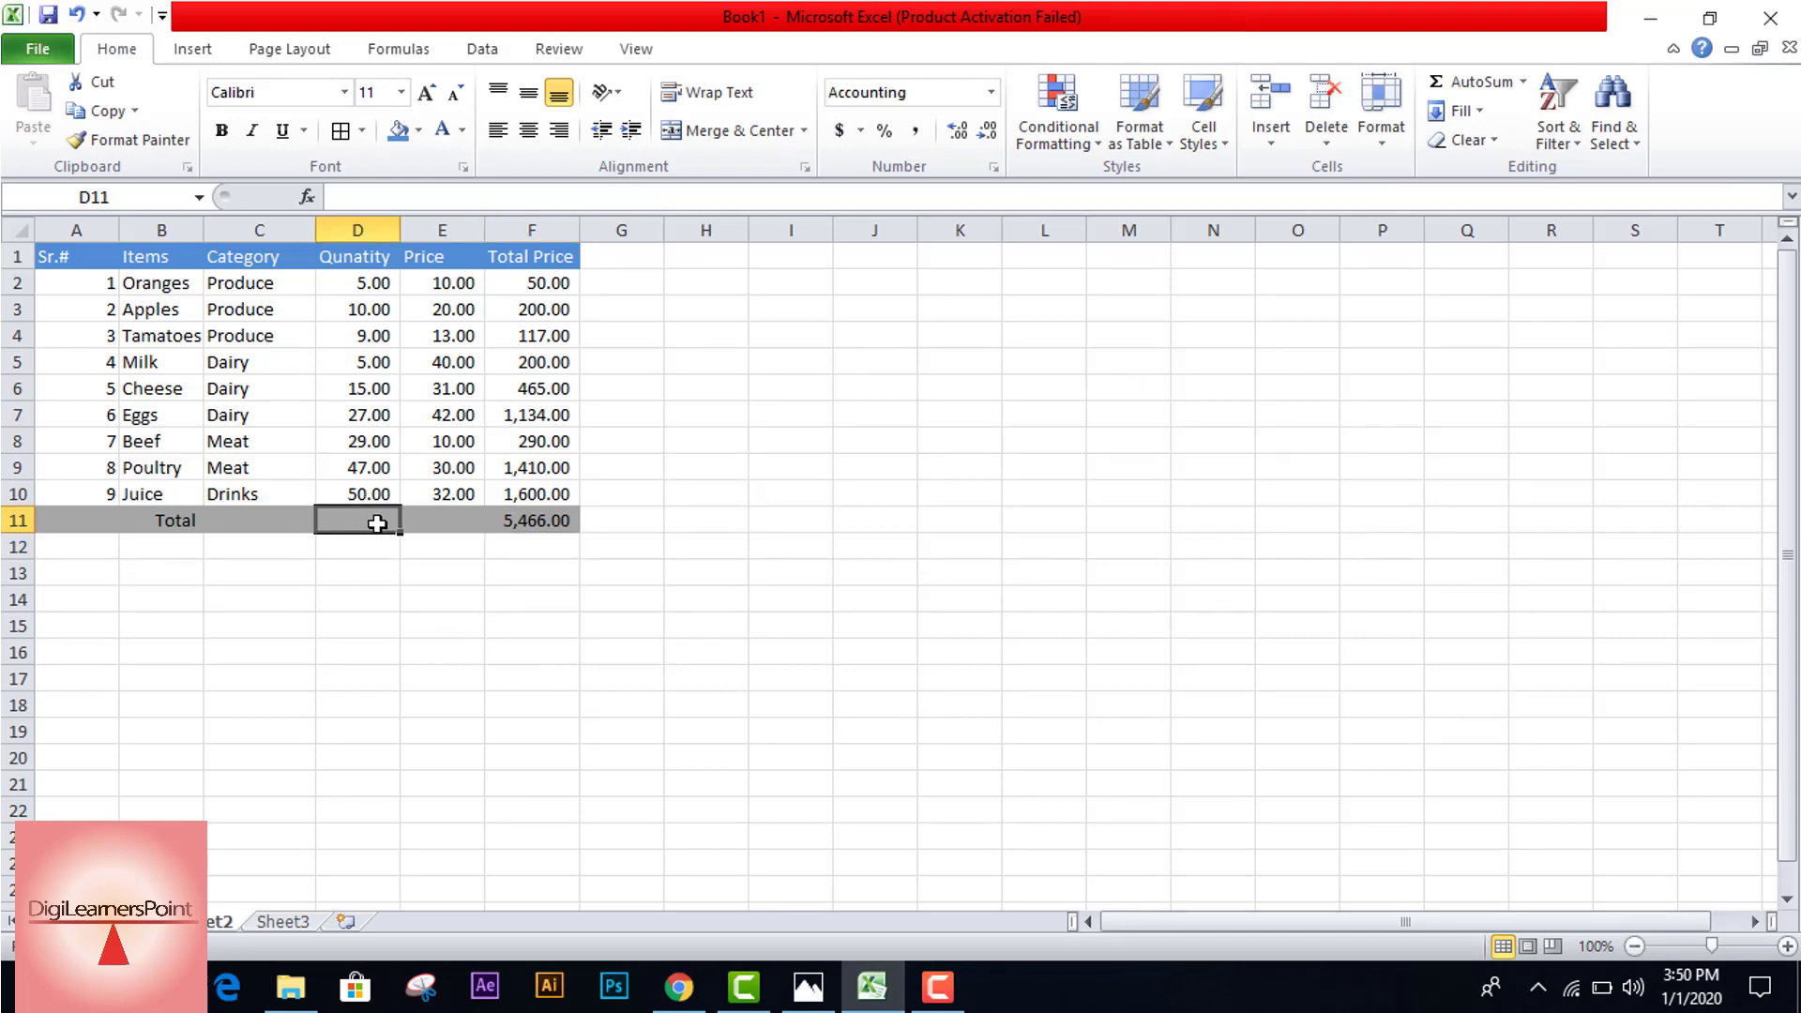
pyautogui.click(439, 526)
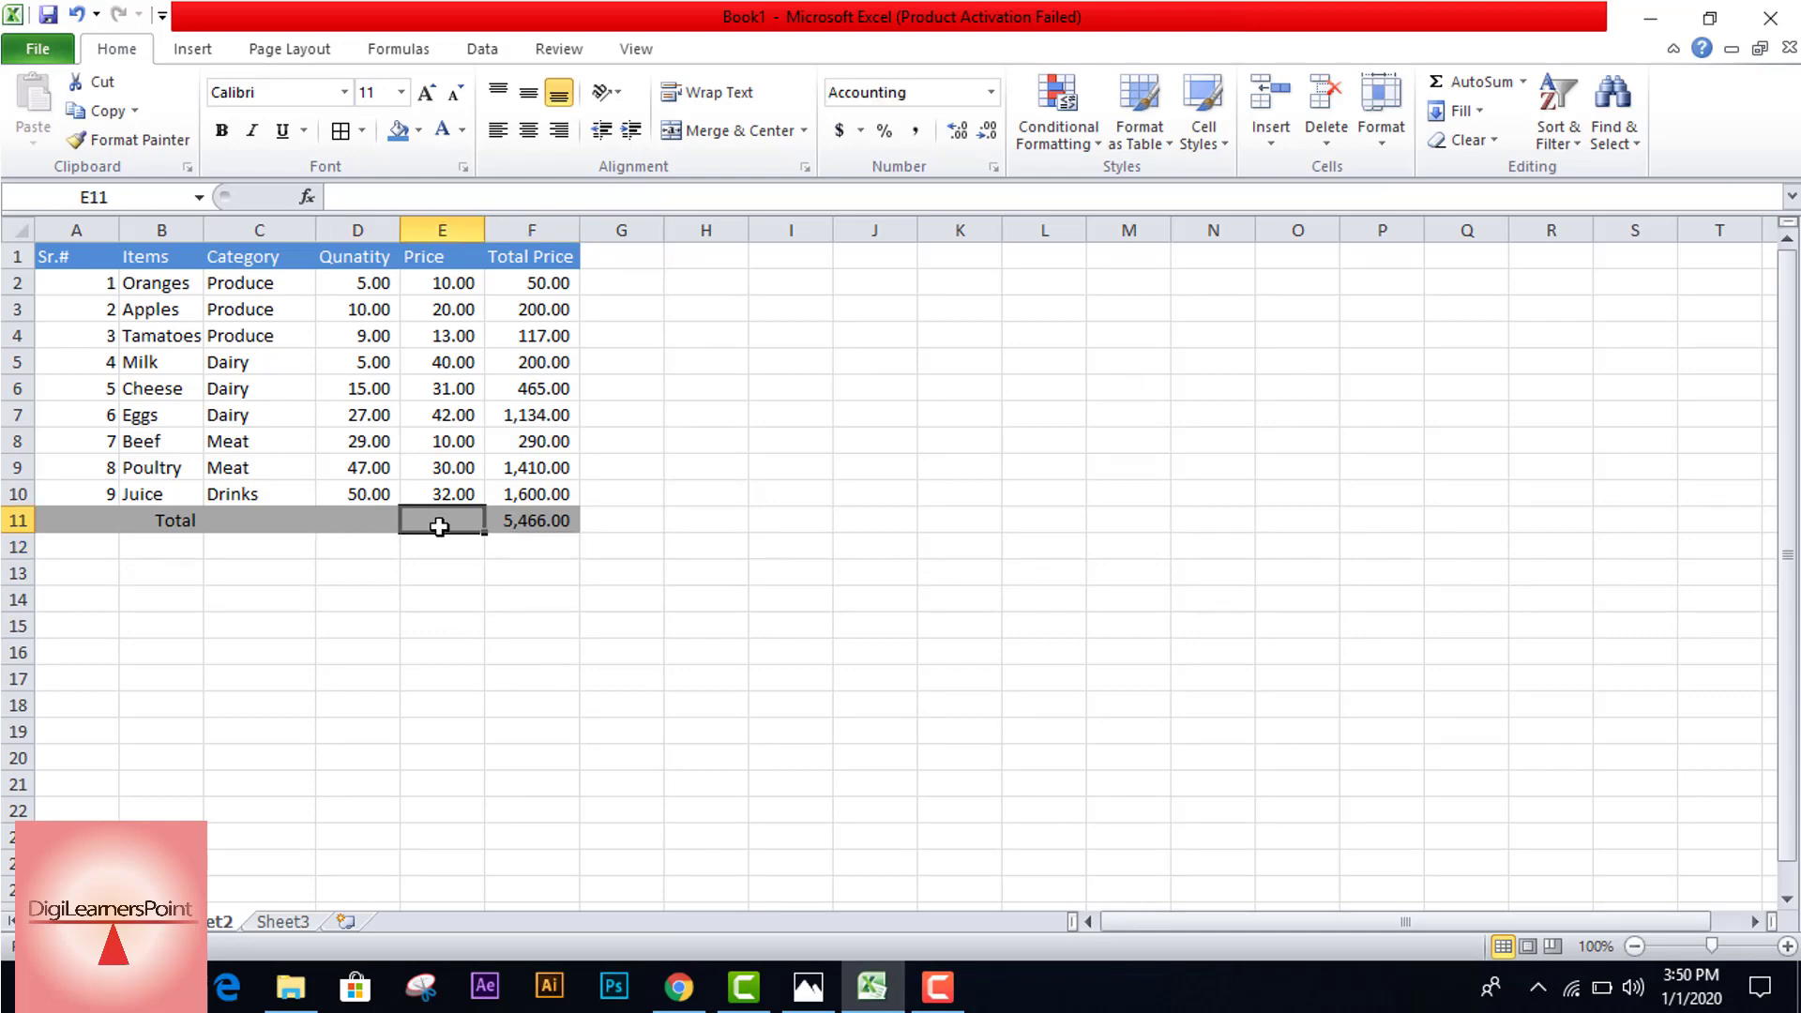
pyautogui.click(359, 519)
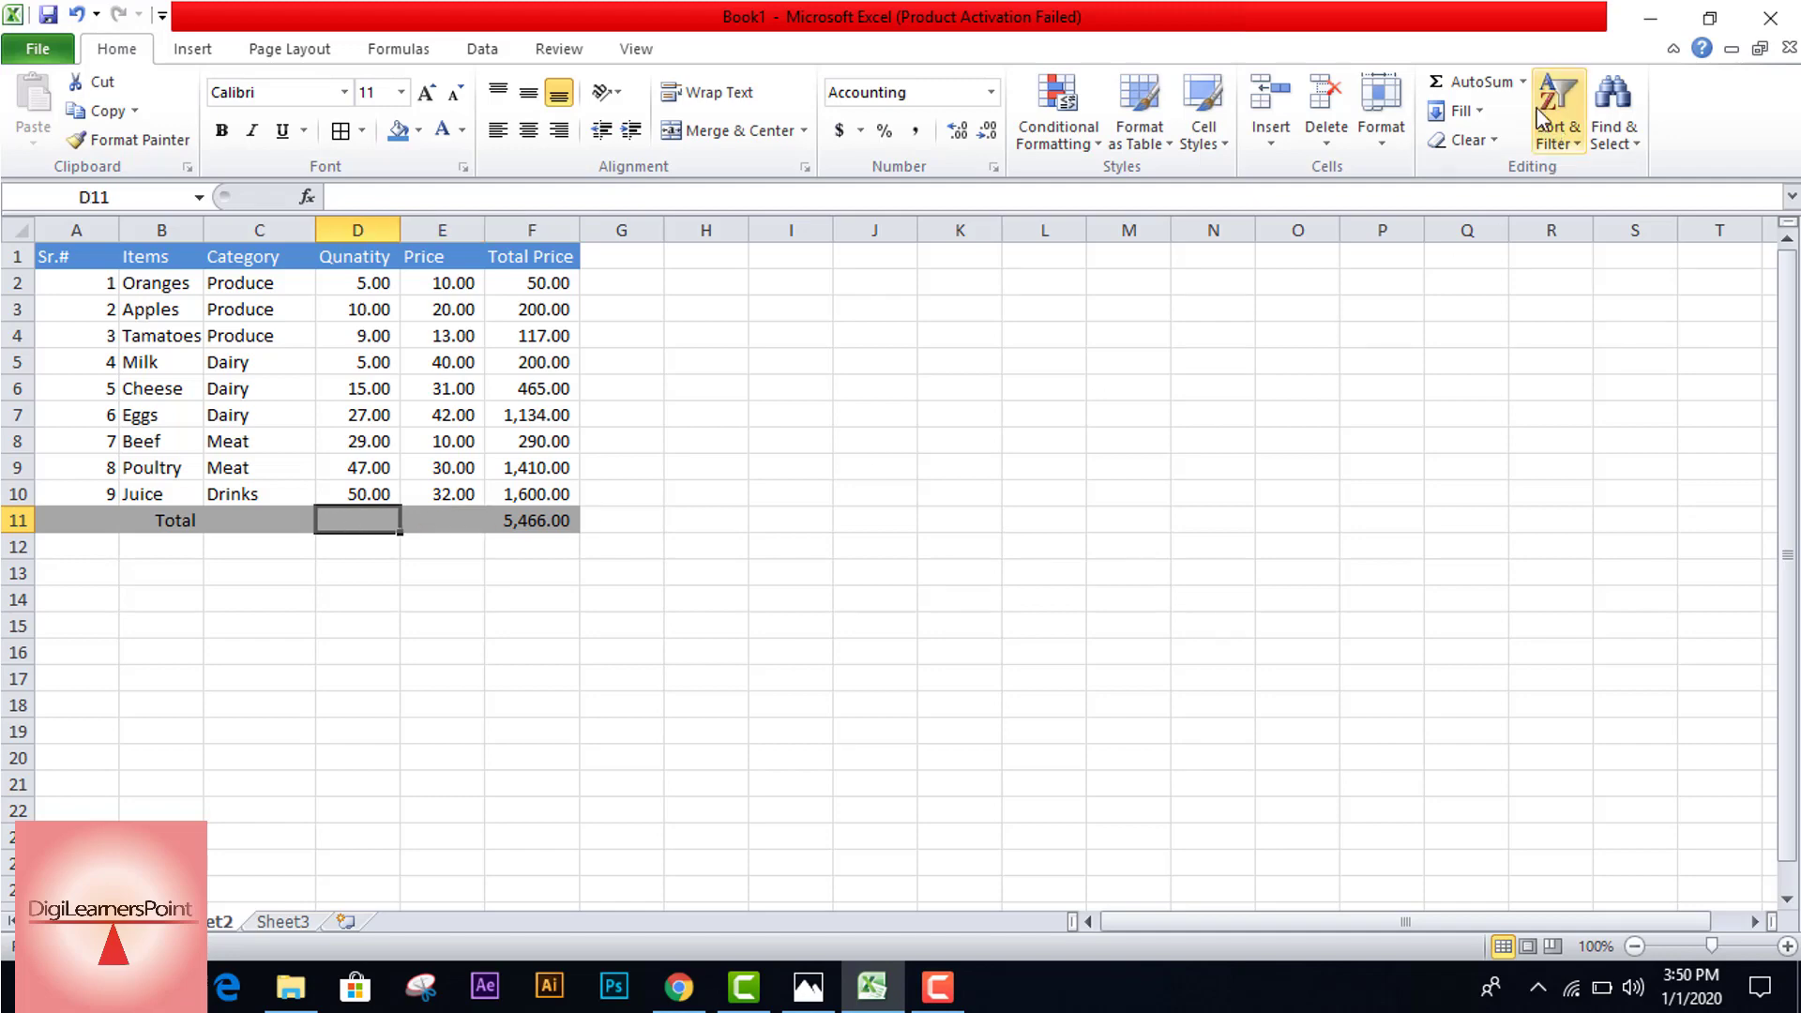
pyautogui.click(1461, 87)
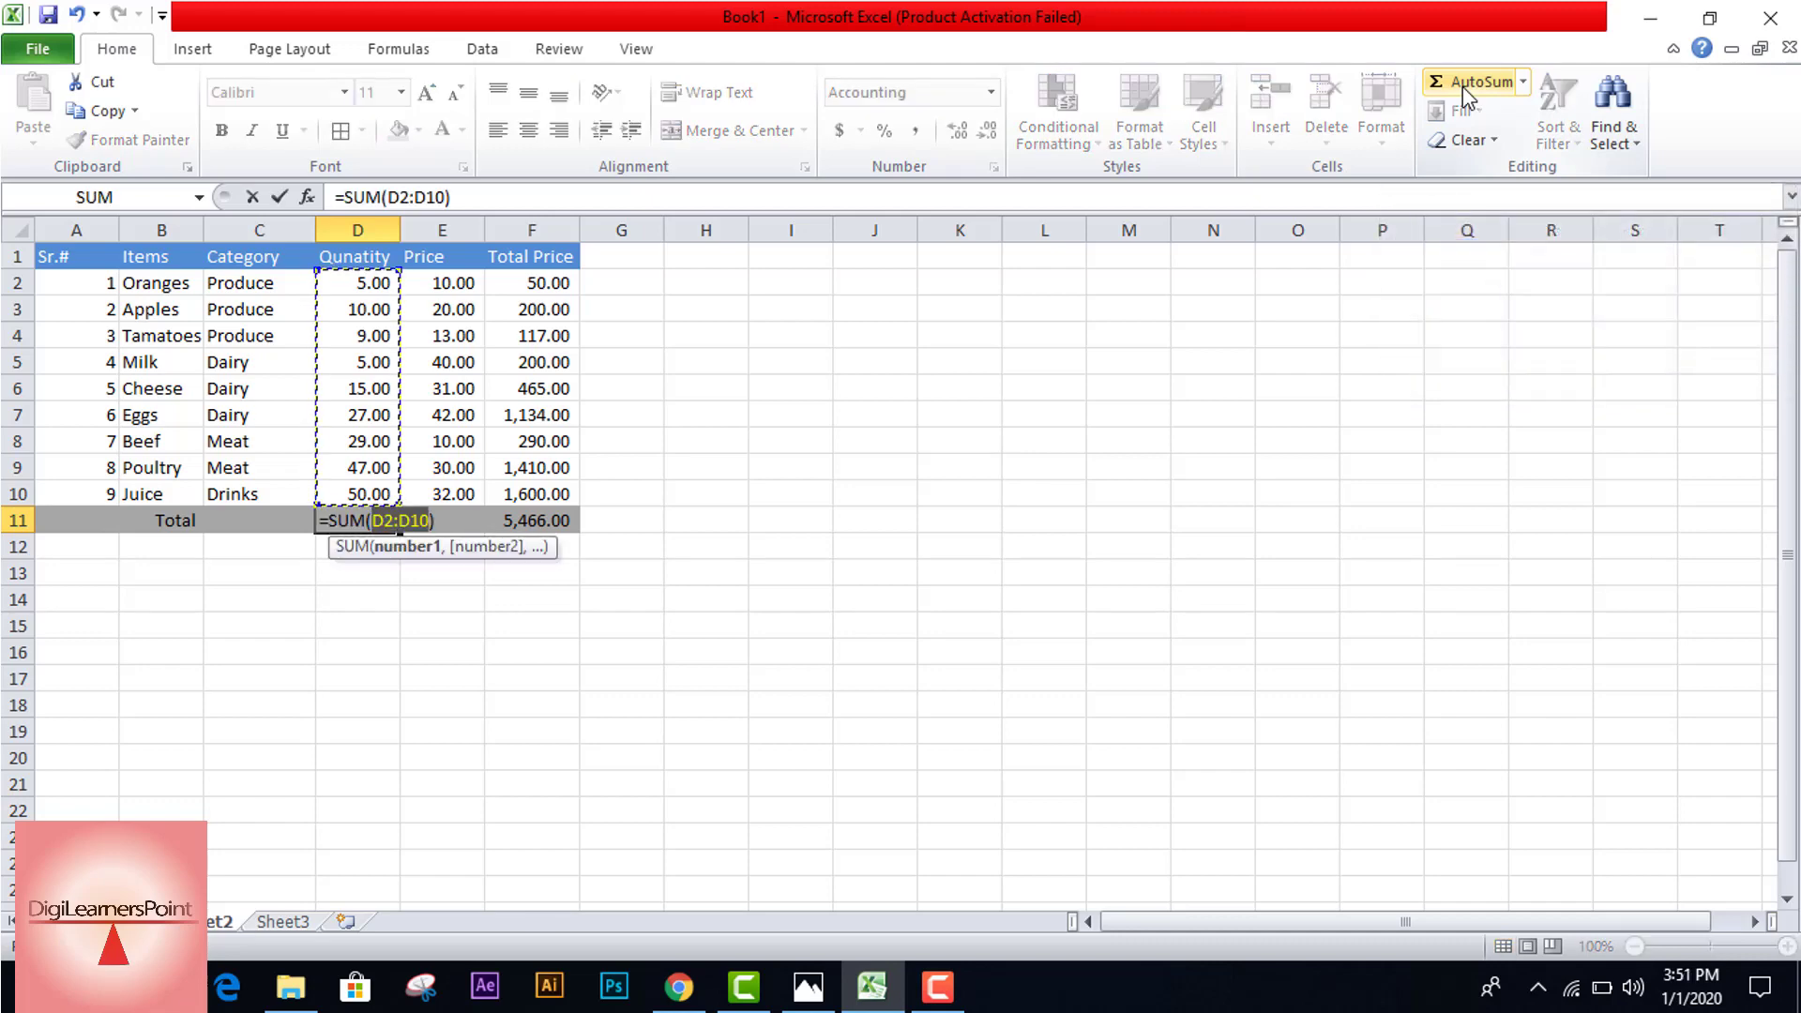
pyautogui.press('Return')
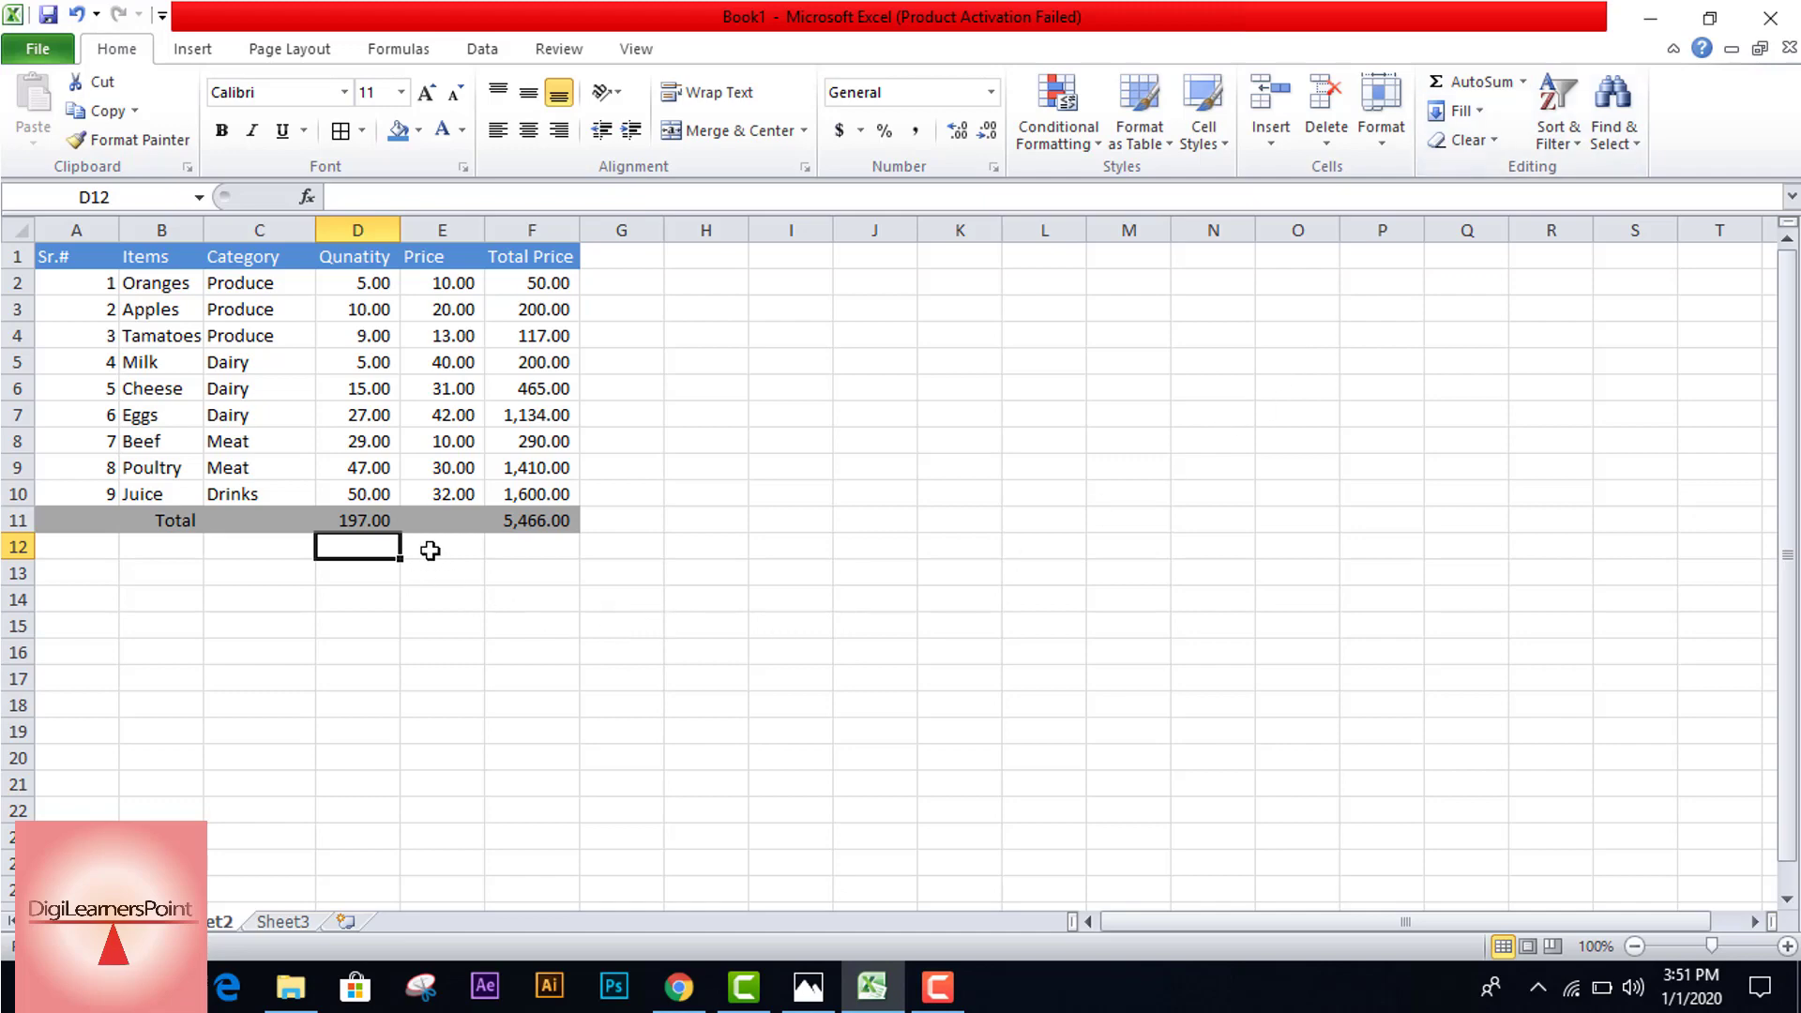
# Step: AutoSum the Price column into E11, giving 228.00
pyautogui.click(439, 521)
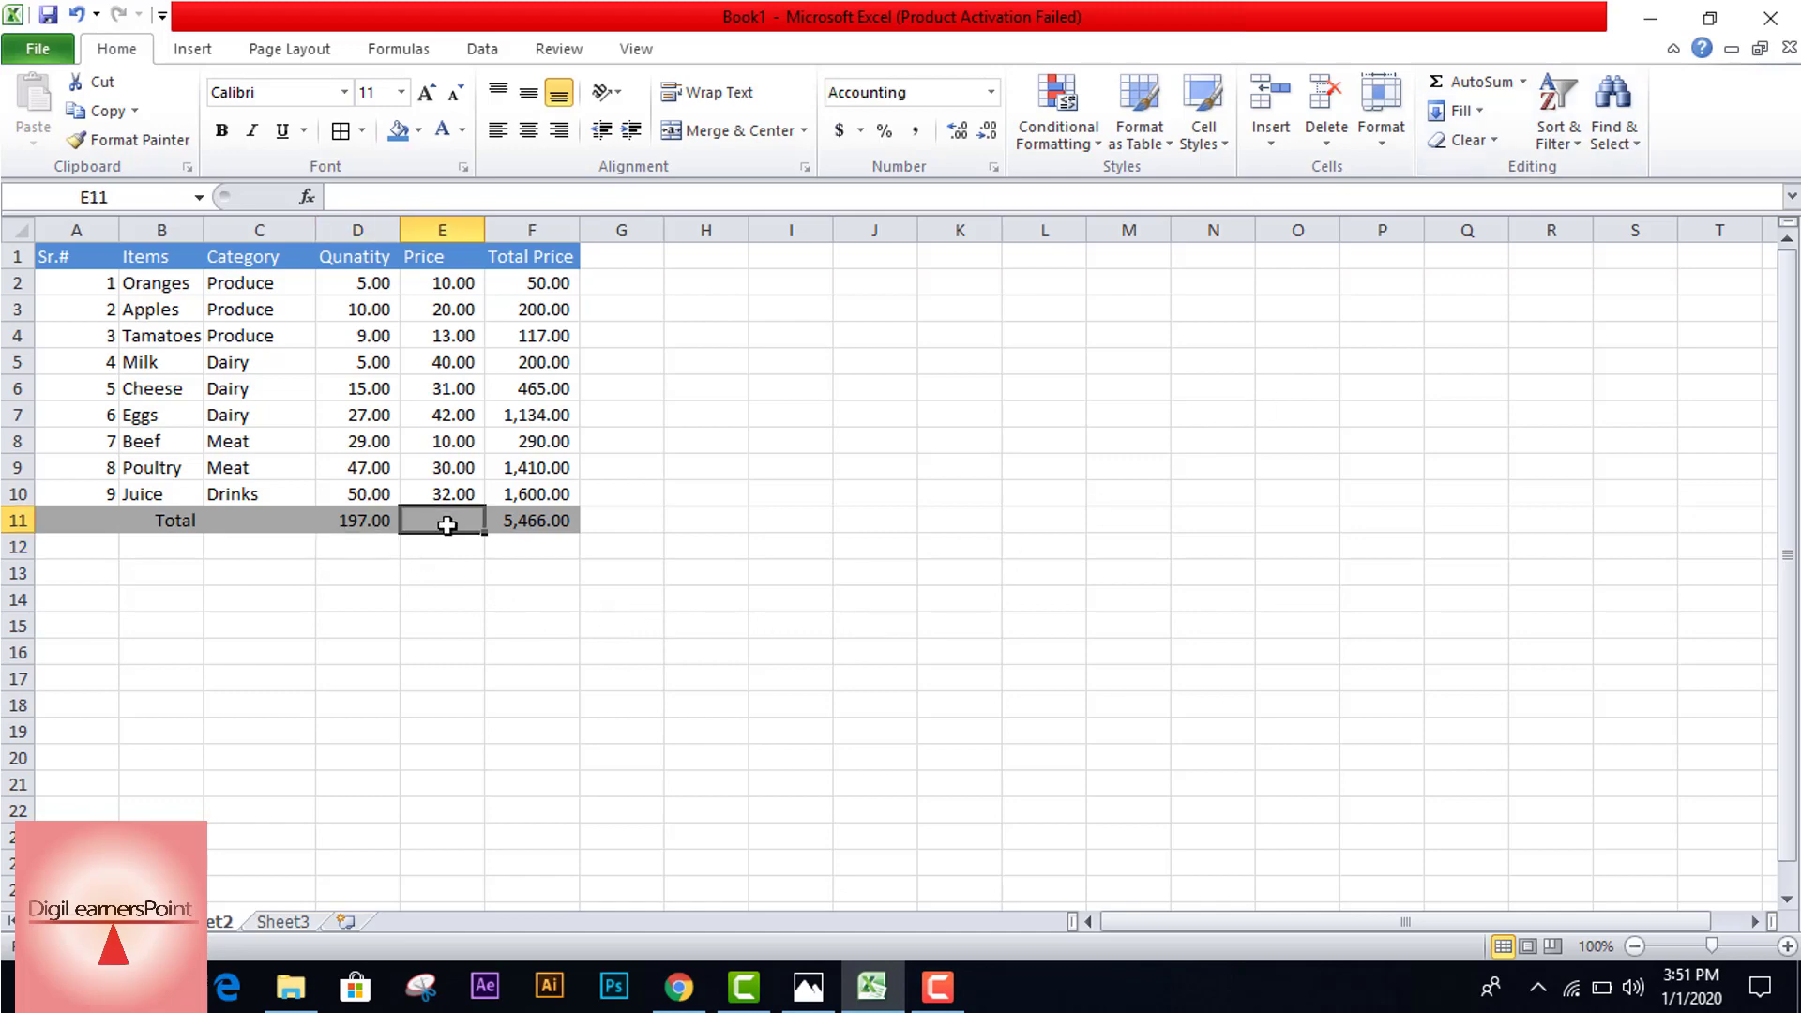
pyautogui.click(1464, 85)
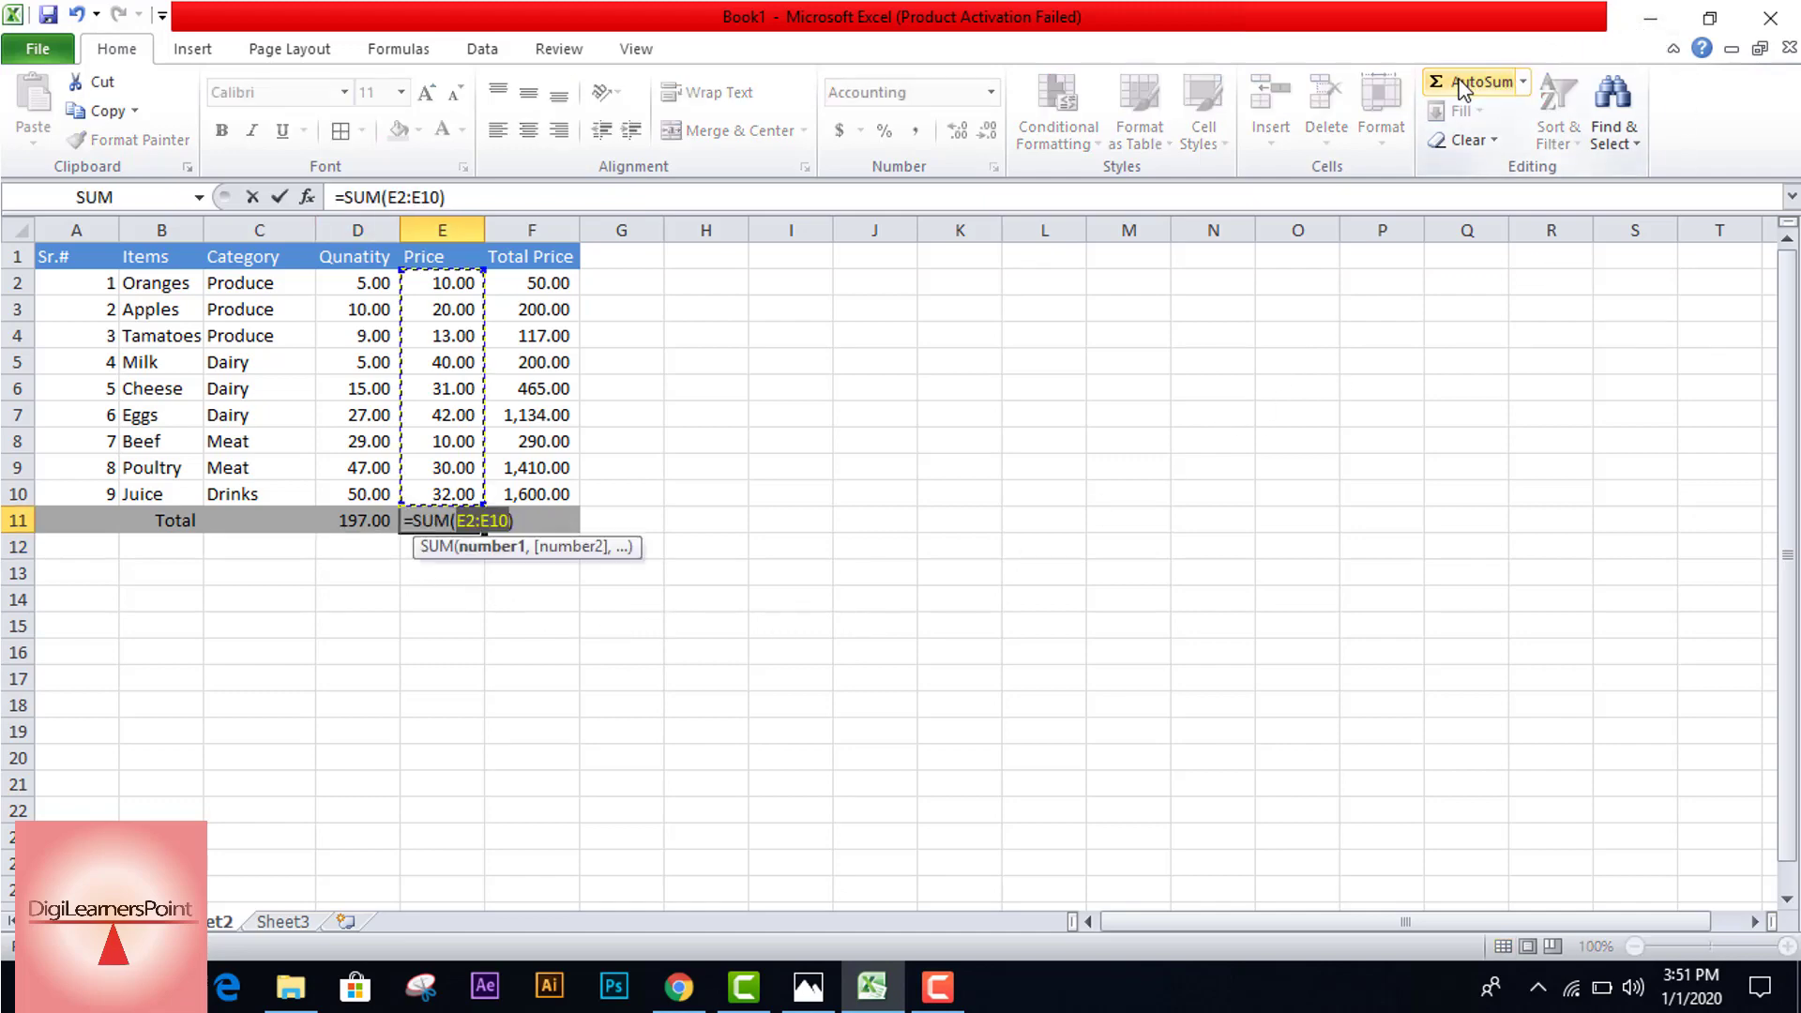
pyautogui.press('Return')
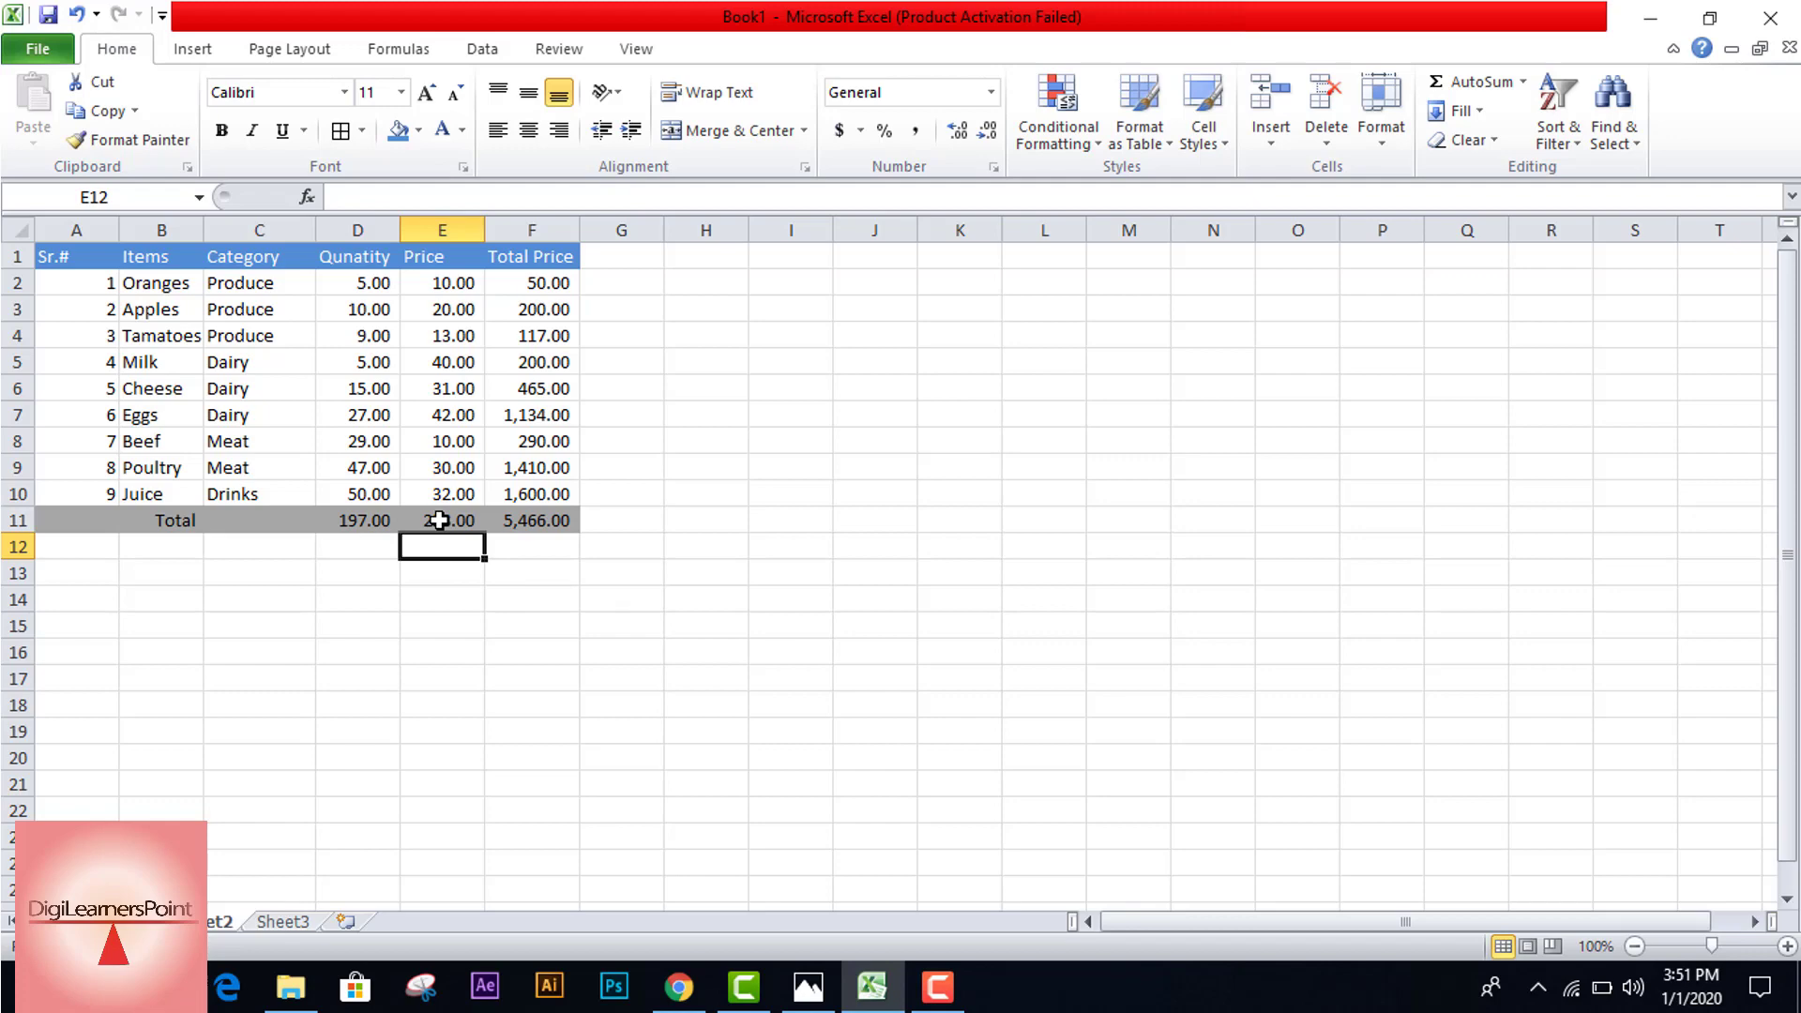
pyautogui.hotkey('alt', 'Tab')
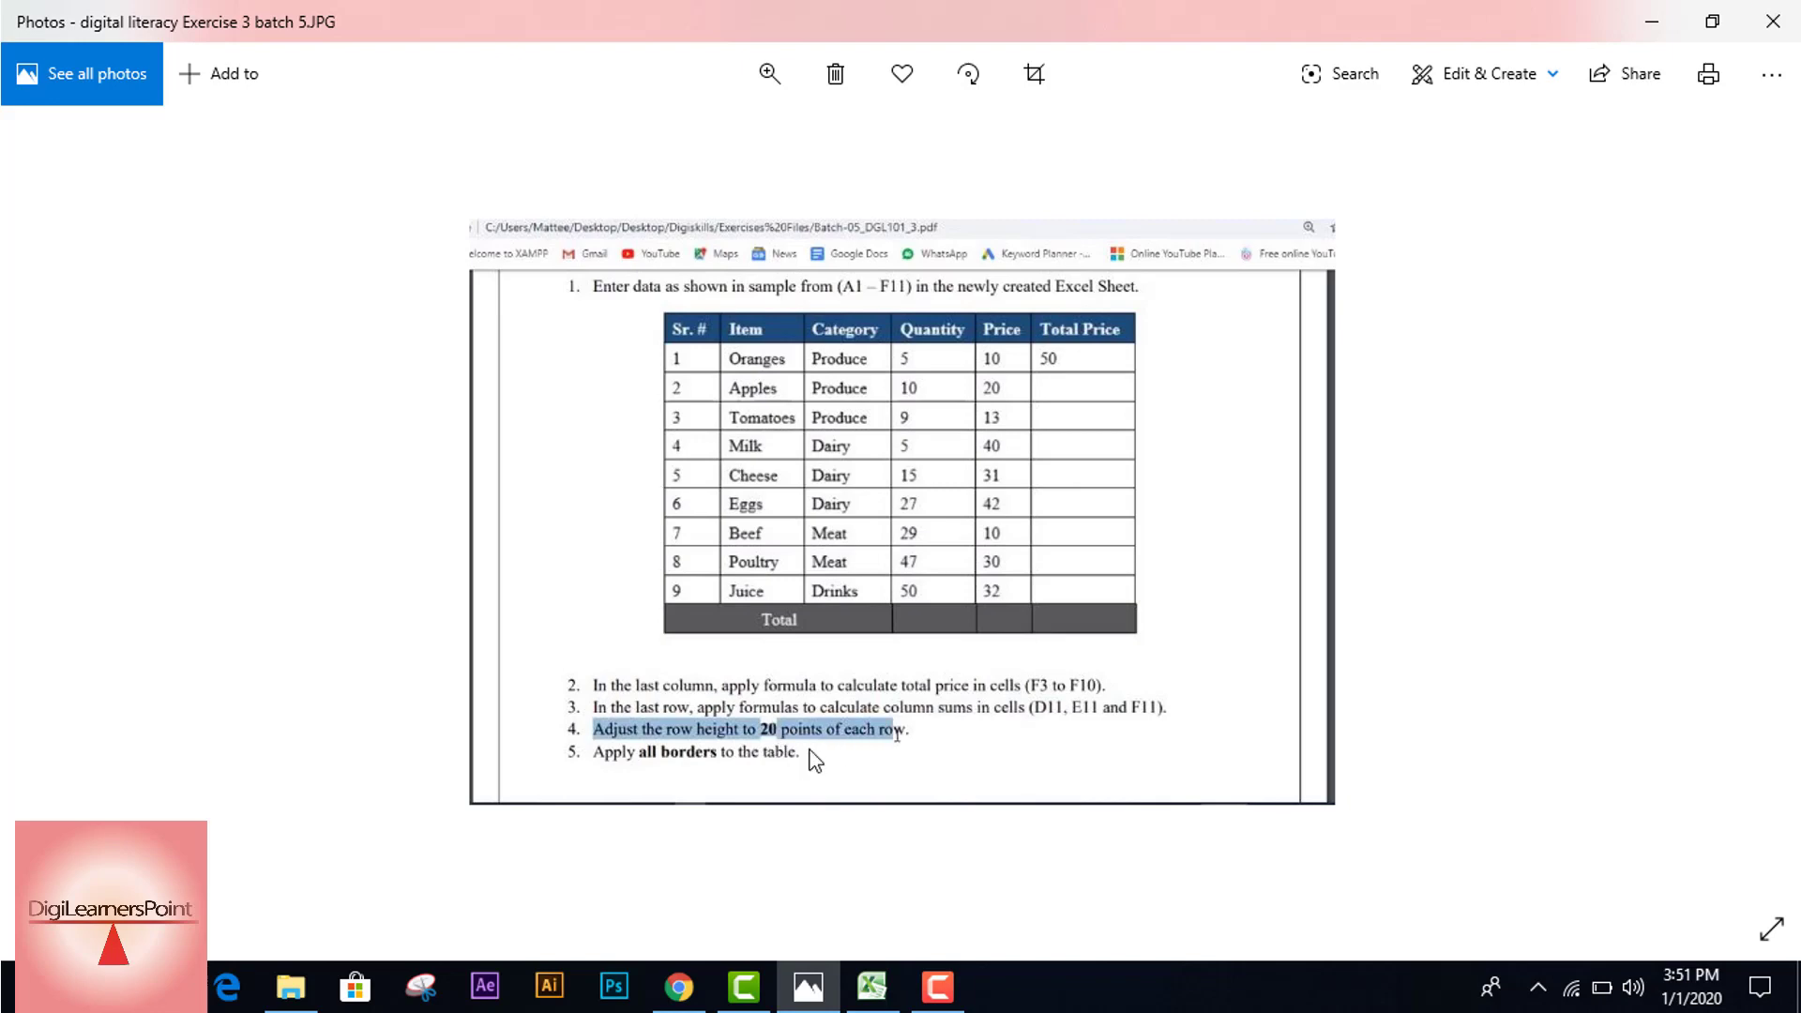
pyautogui.hotkey('alt', 'Tab')
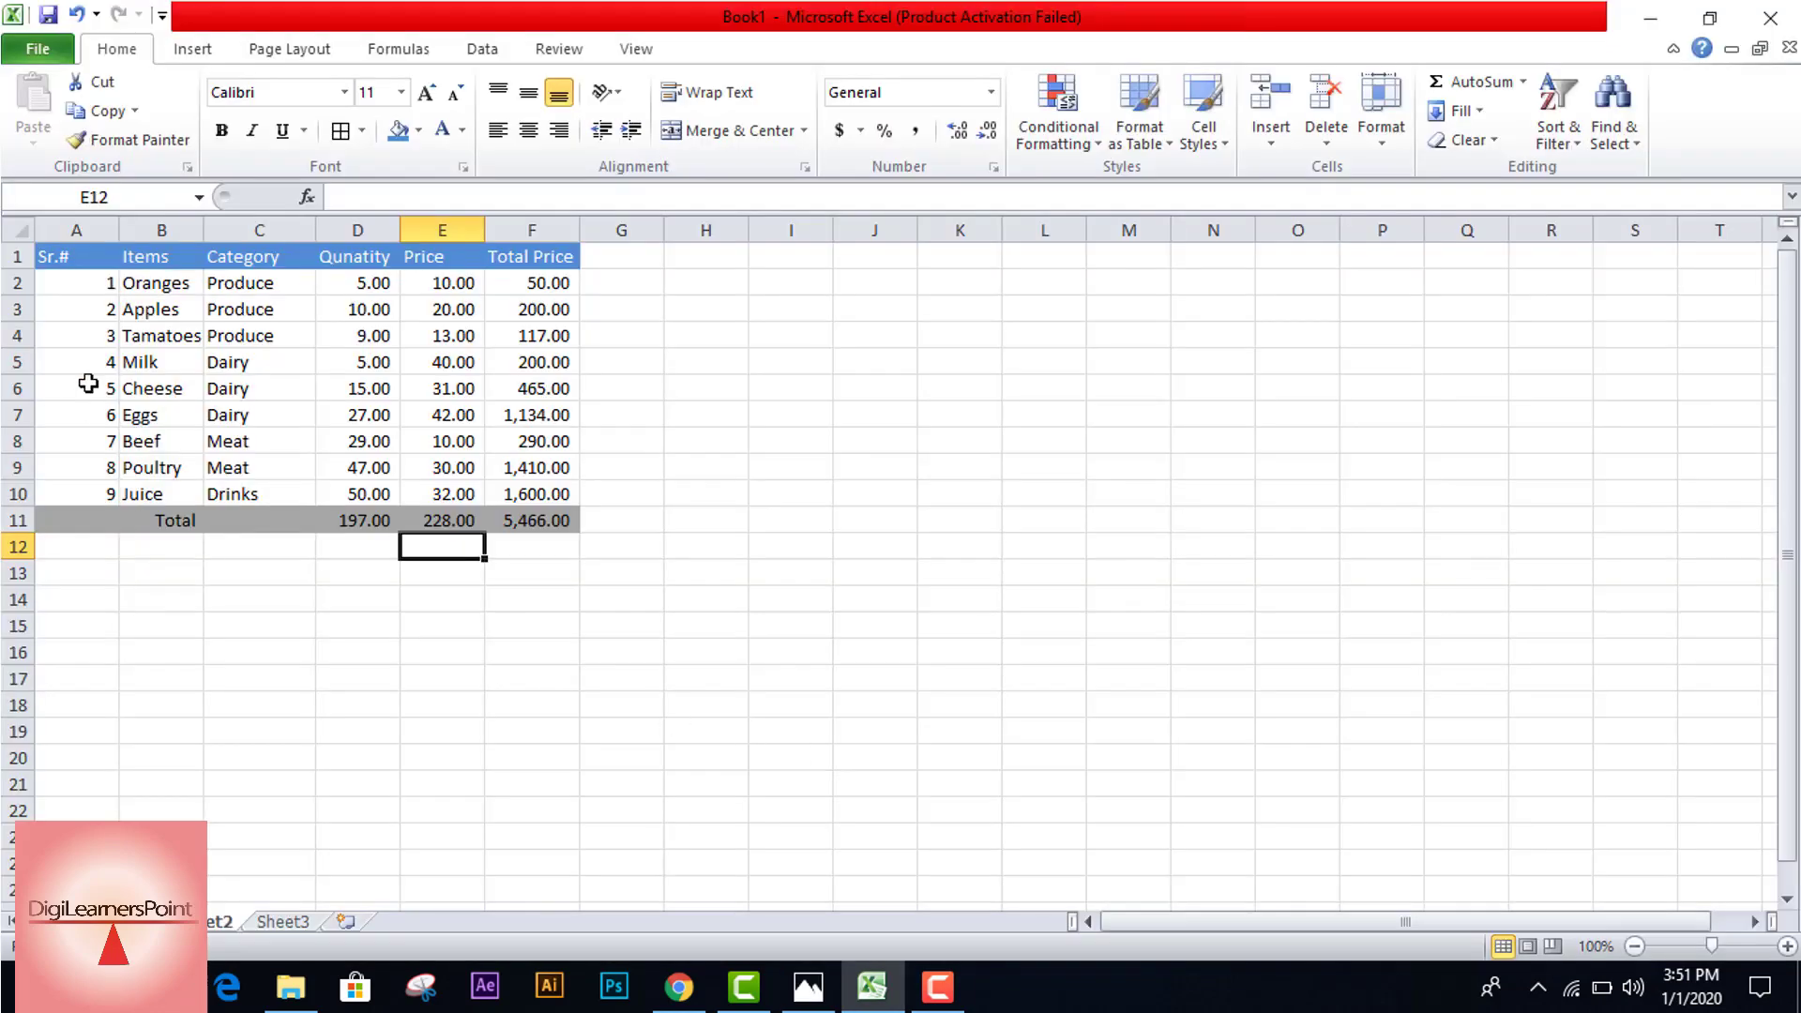
# Step: Set rows 1–11 to a 20-point row height, then view the exercise sheet in Photos
pyautogui.click(14, 256)
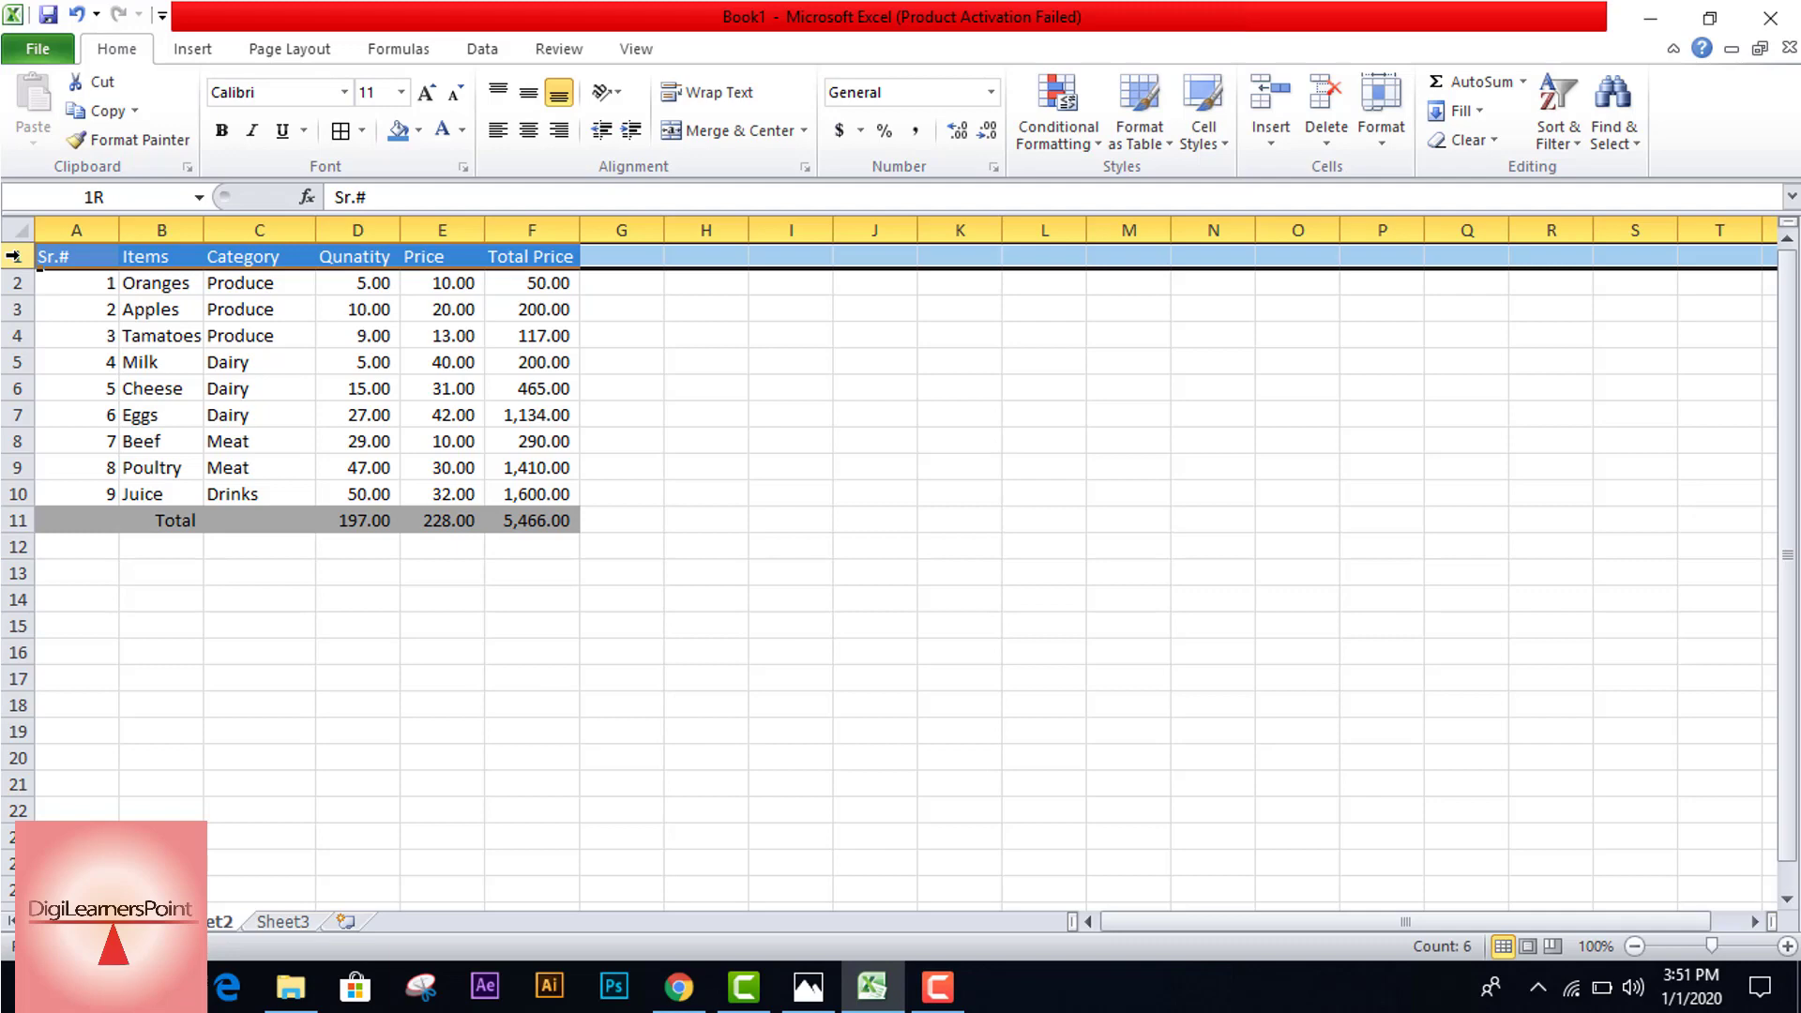
pyautogui.moveTo(13, 257); pyautogui.dragTo(10, 516)
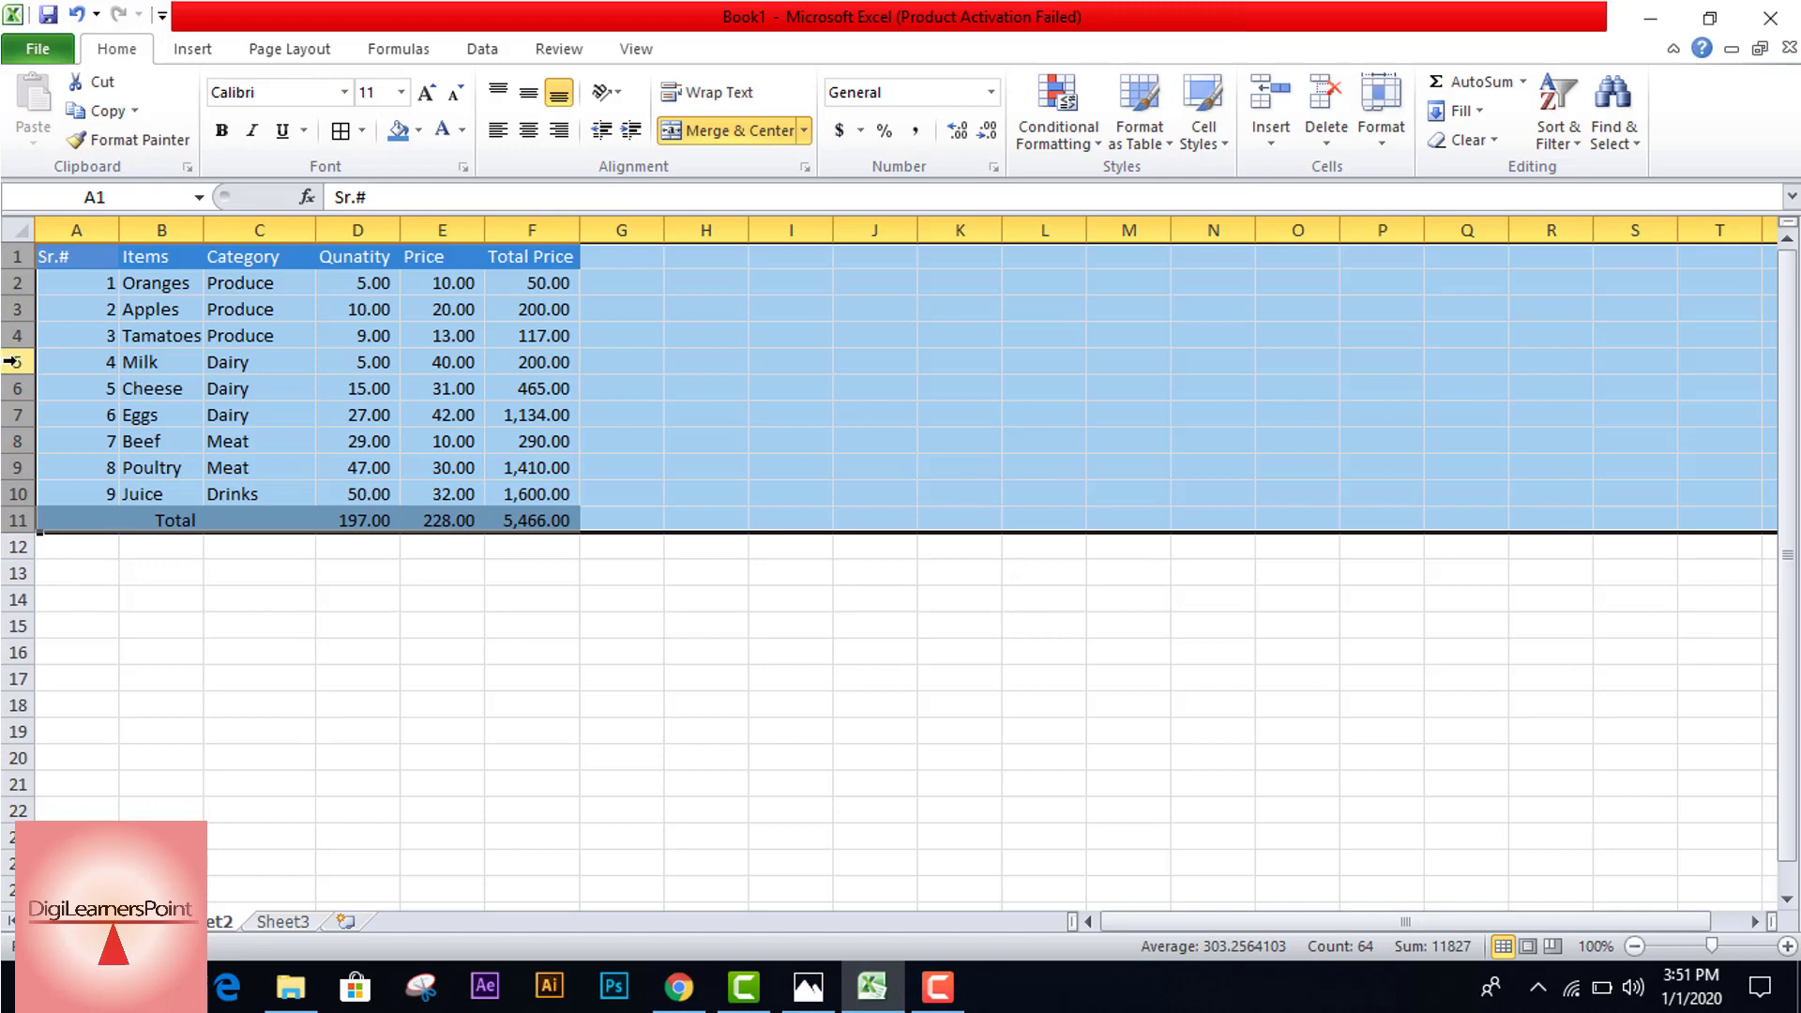
pyautogui.rightClick(11, 361)
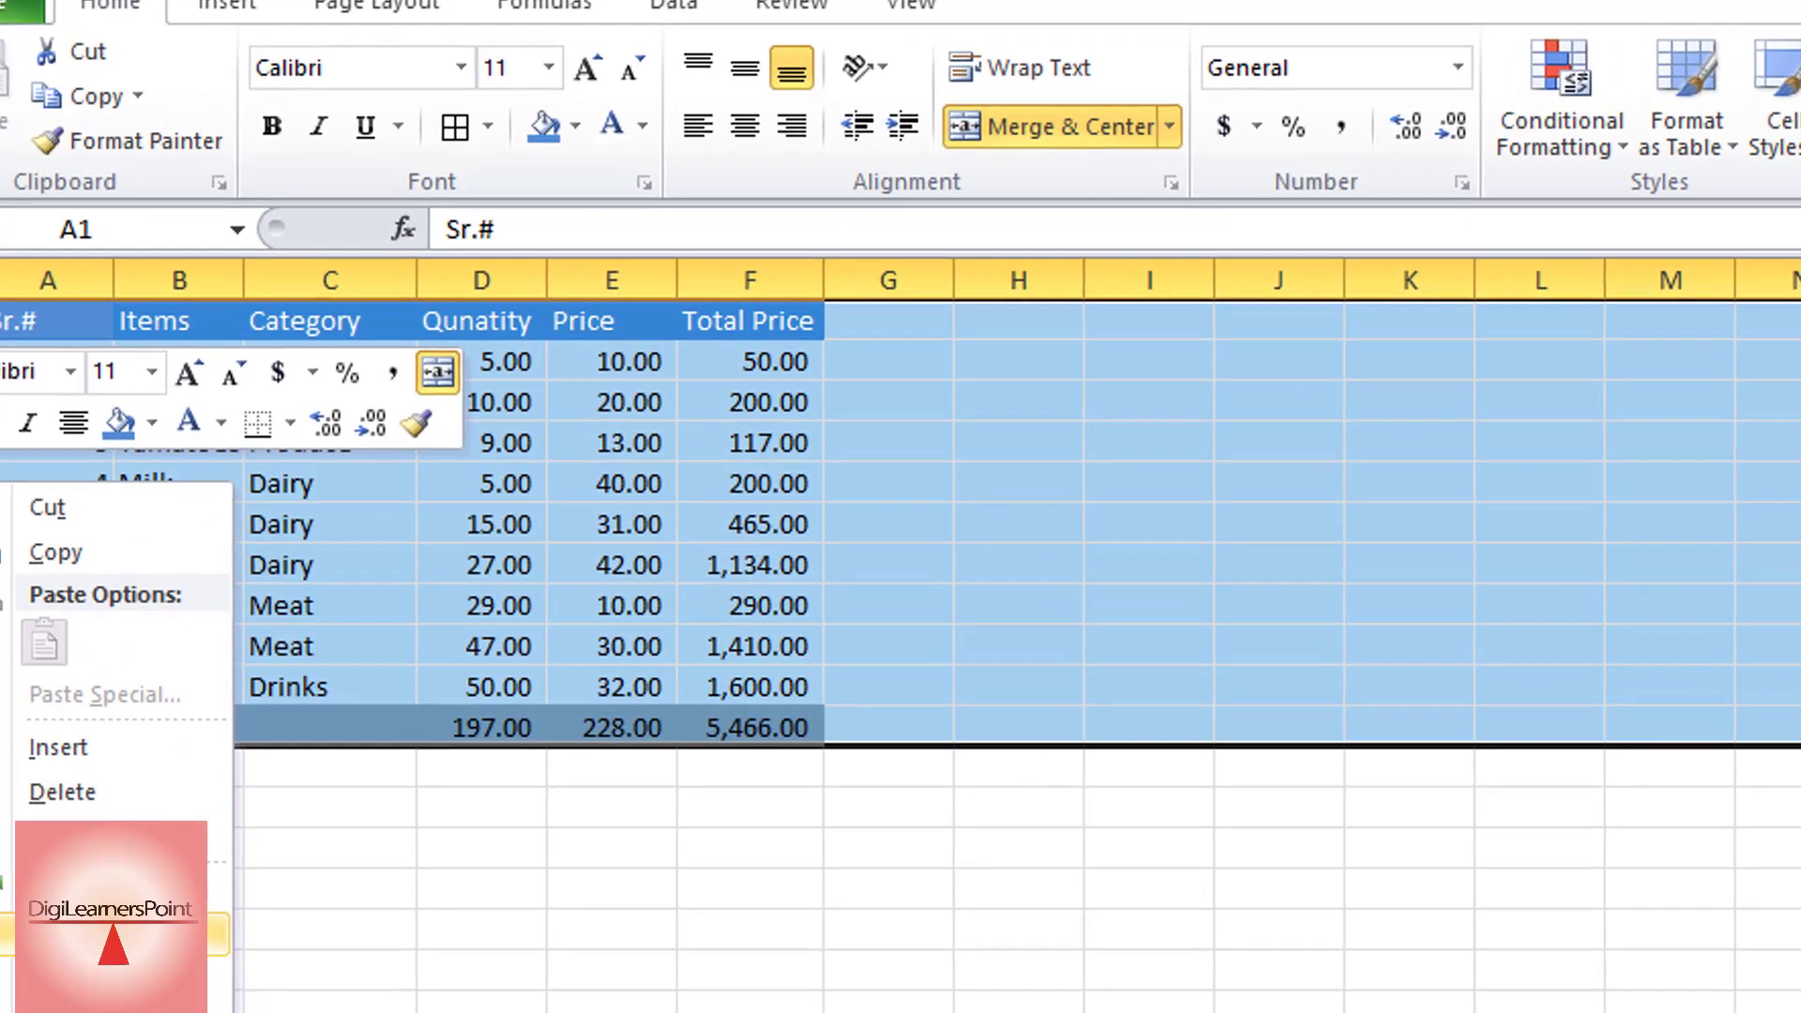
pyautogui.click(105, 812)
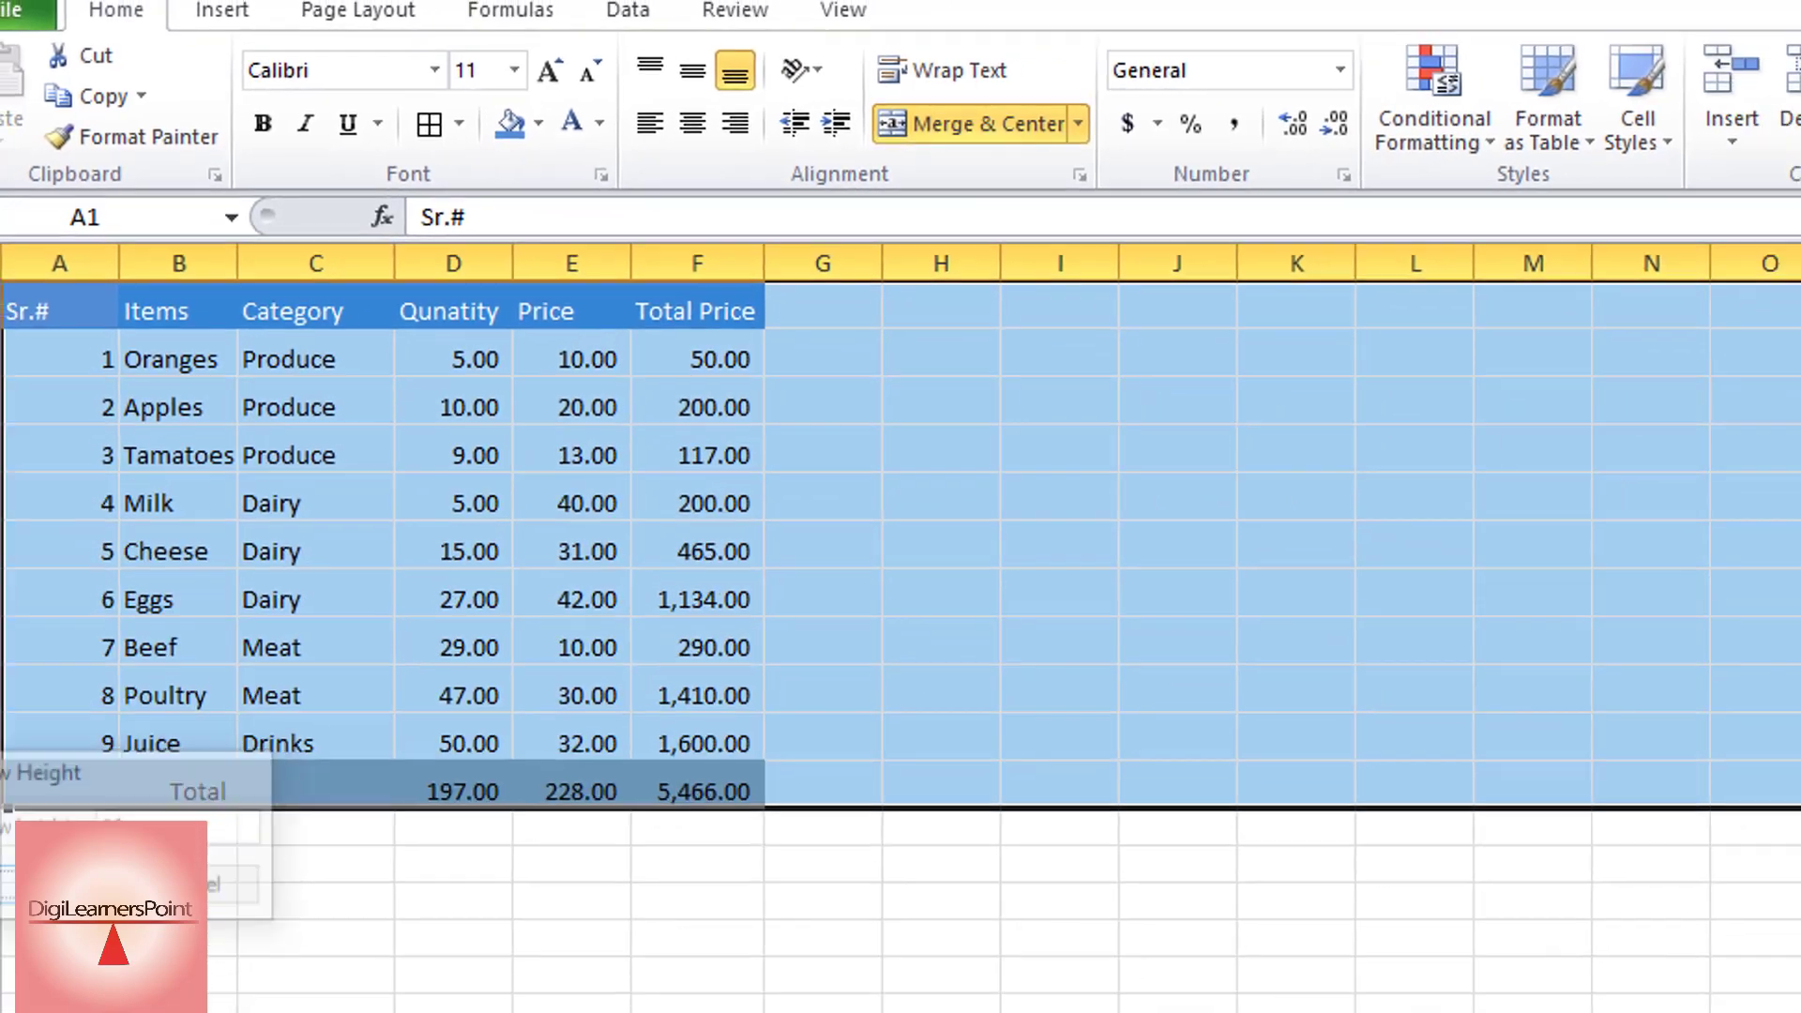
pyautogui.click(84, 966)
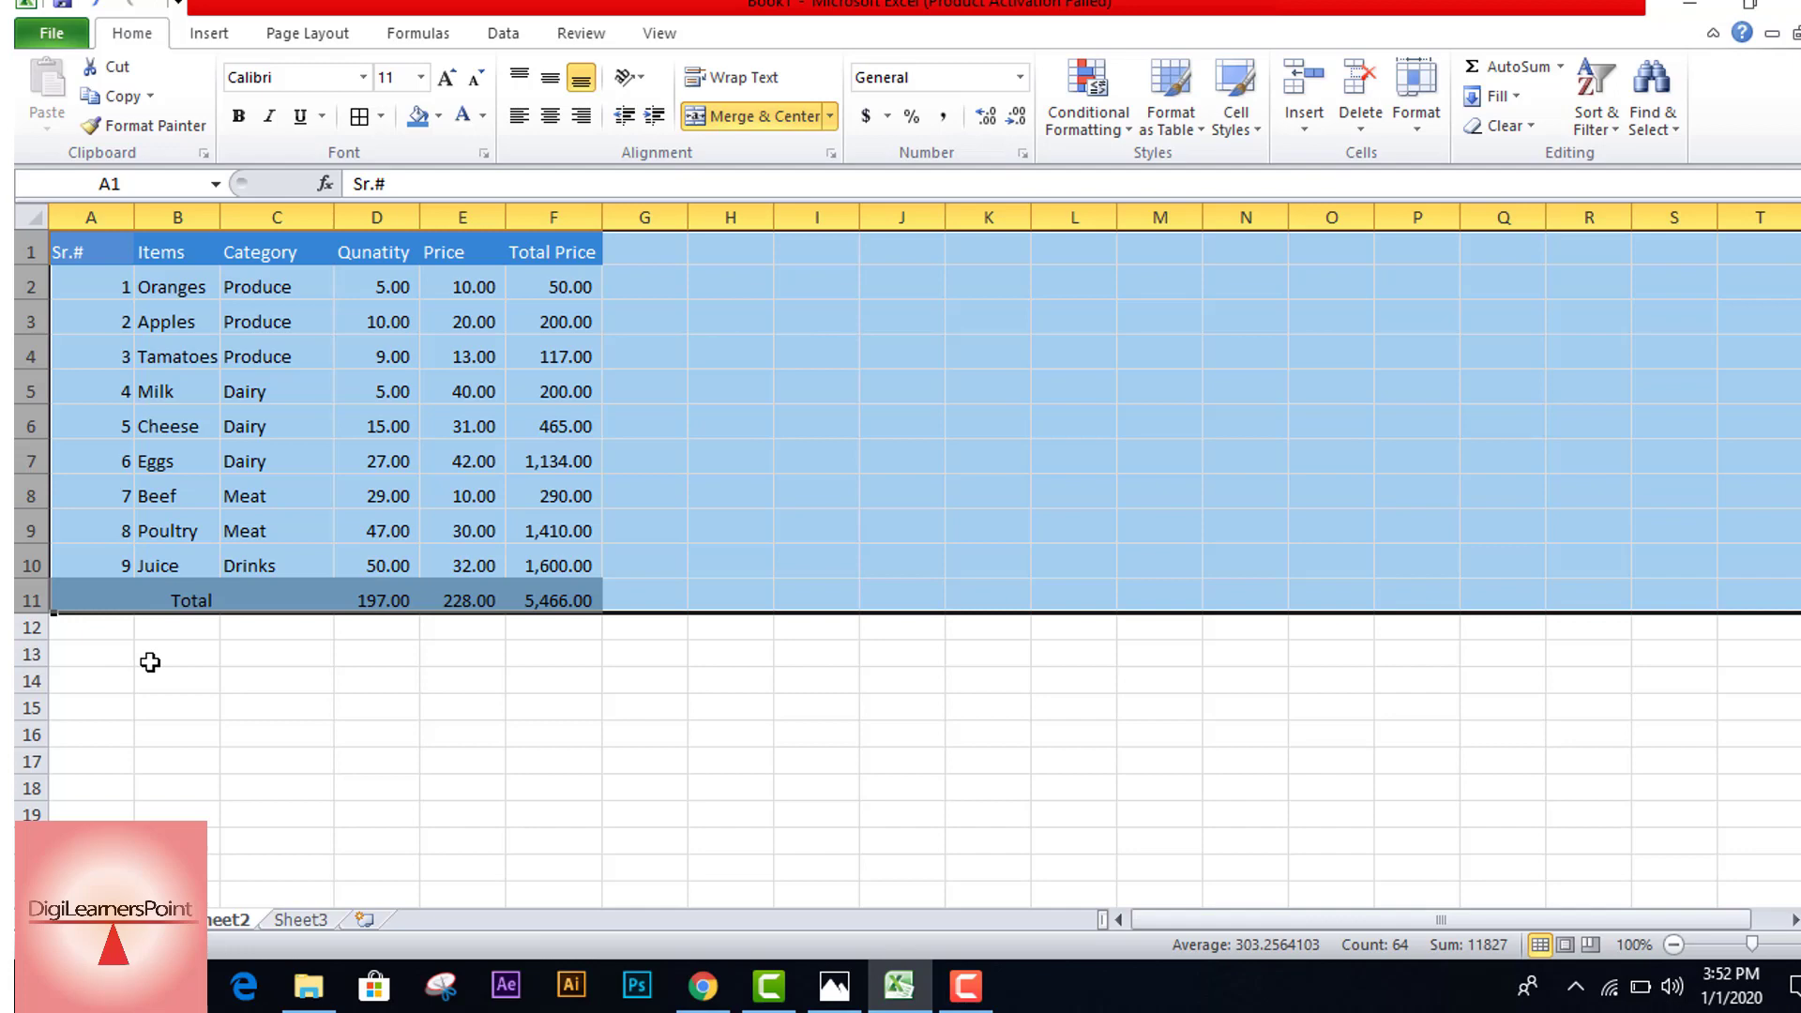
pyautogui.click(150, 662)
pyautogui.hotkey('alt', 'Tab')
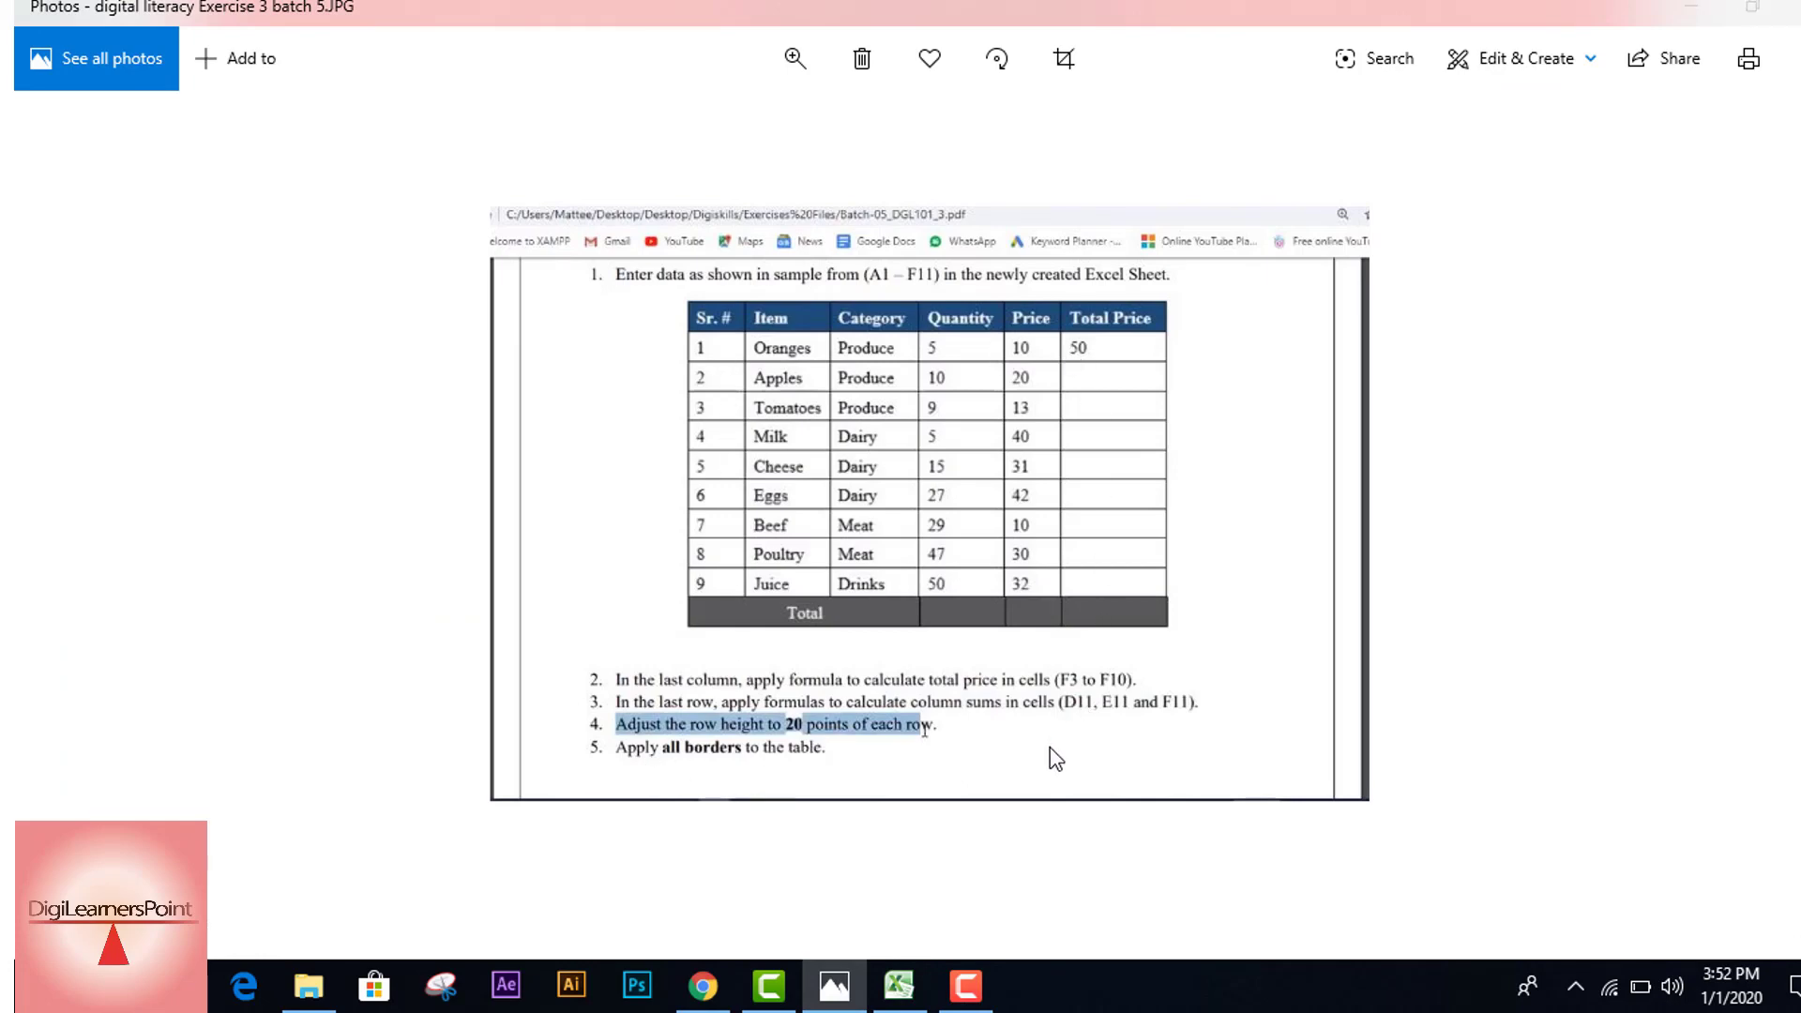
# Step: Select A1:F11 and apply All Borders from the Borders dropdown
pyautogui.hotkey('alt', 'Tab')
pyautogui.click(819, 750)
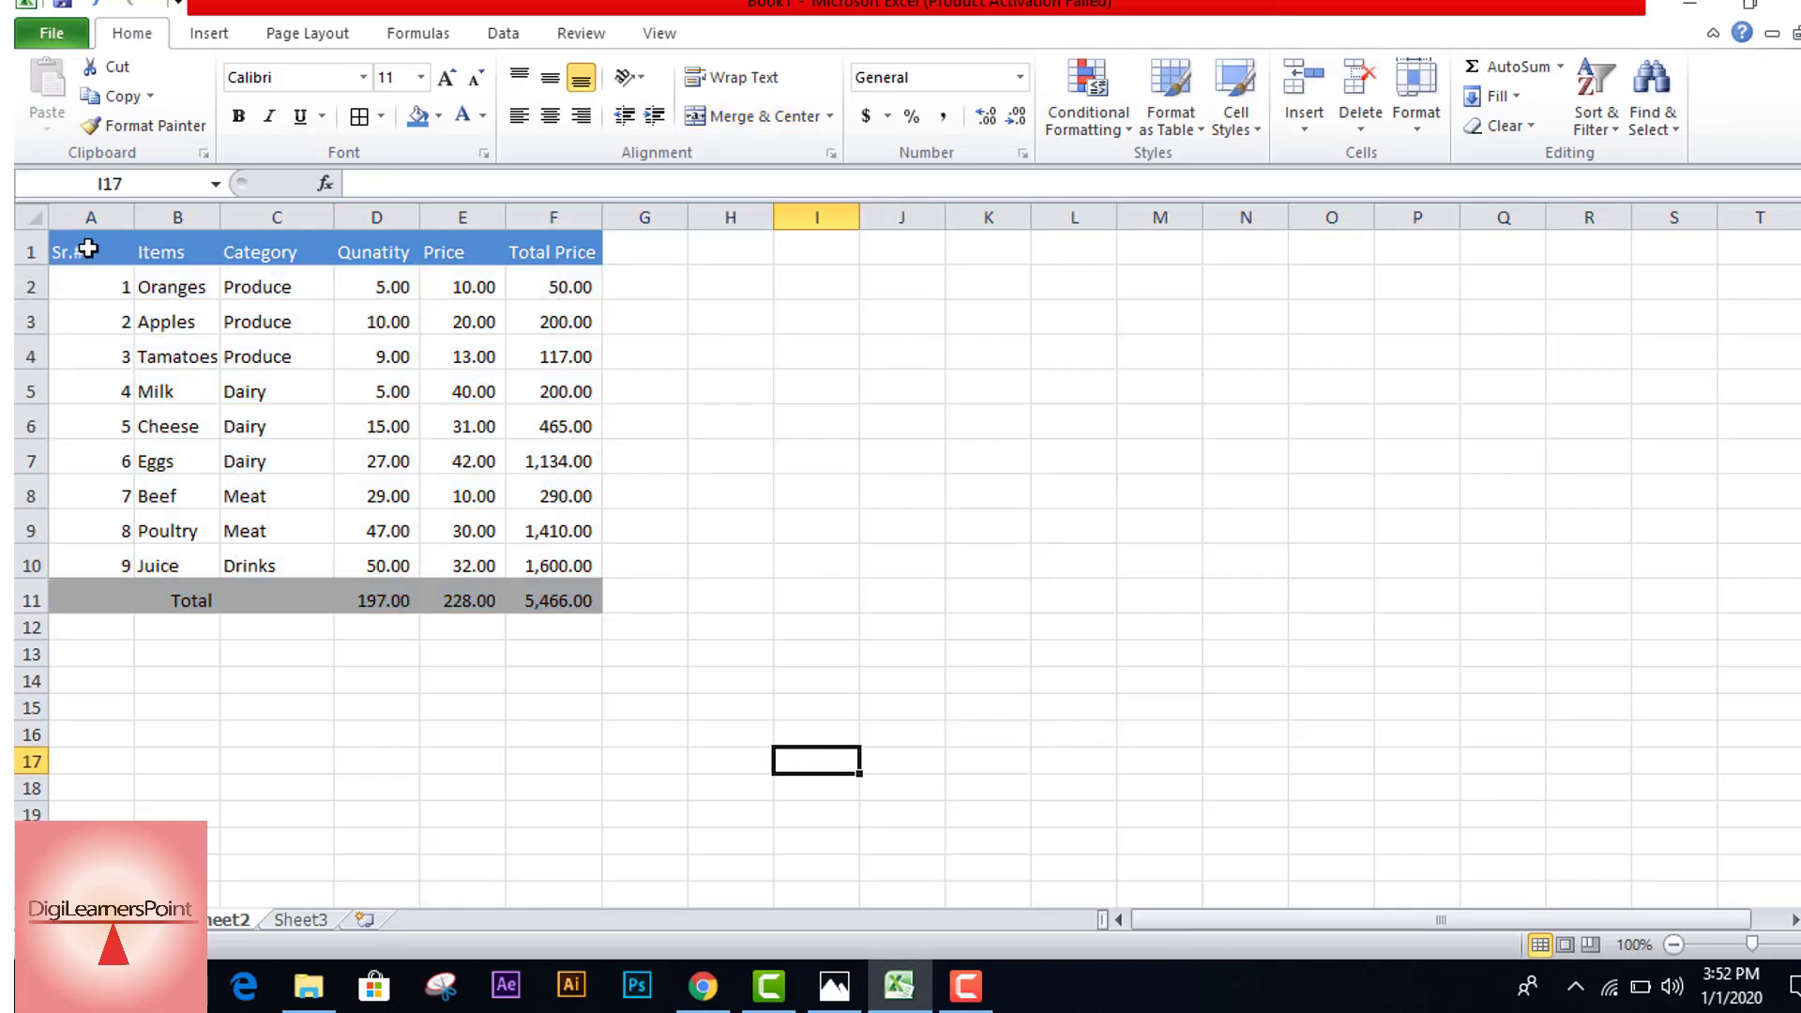
pyautogui.click(86, 246)
pyautogui.moveTo(86, 247); pyautogui.dragTo(541, 588)
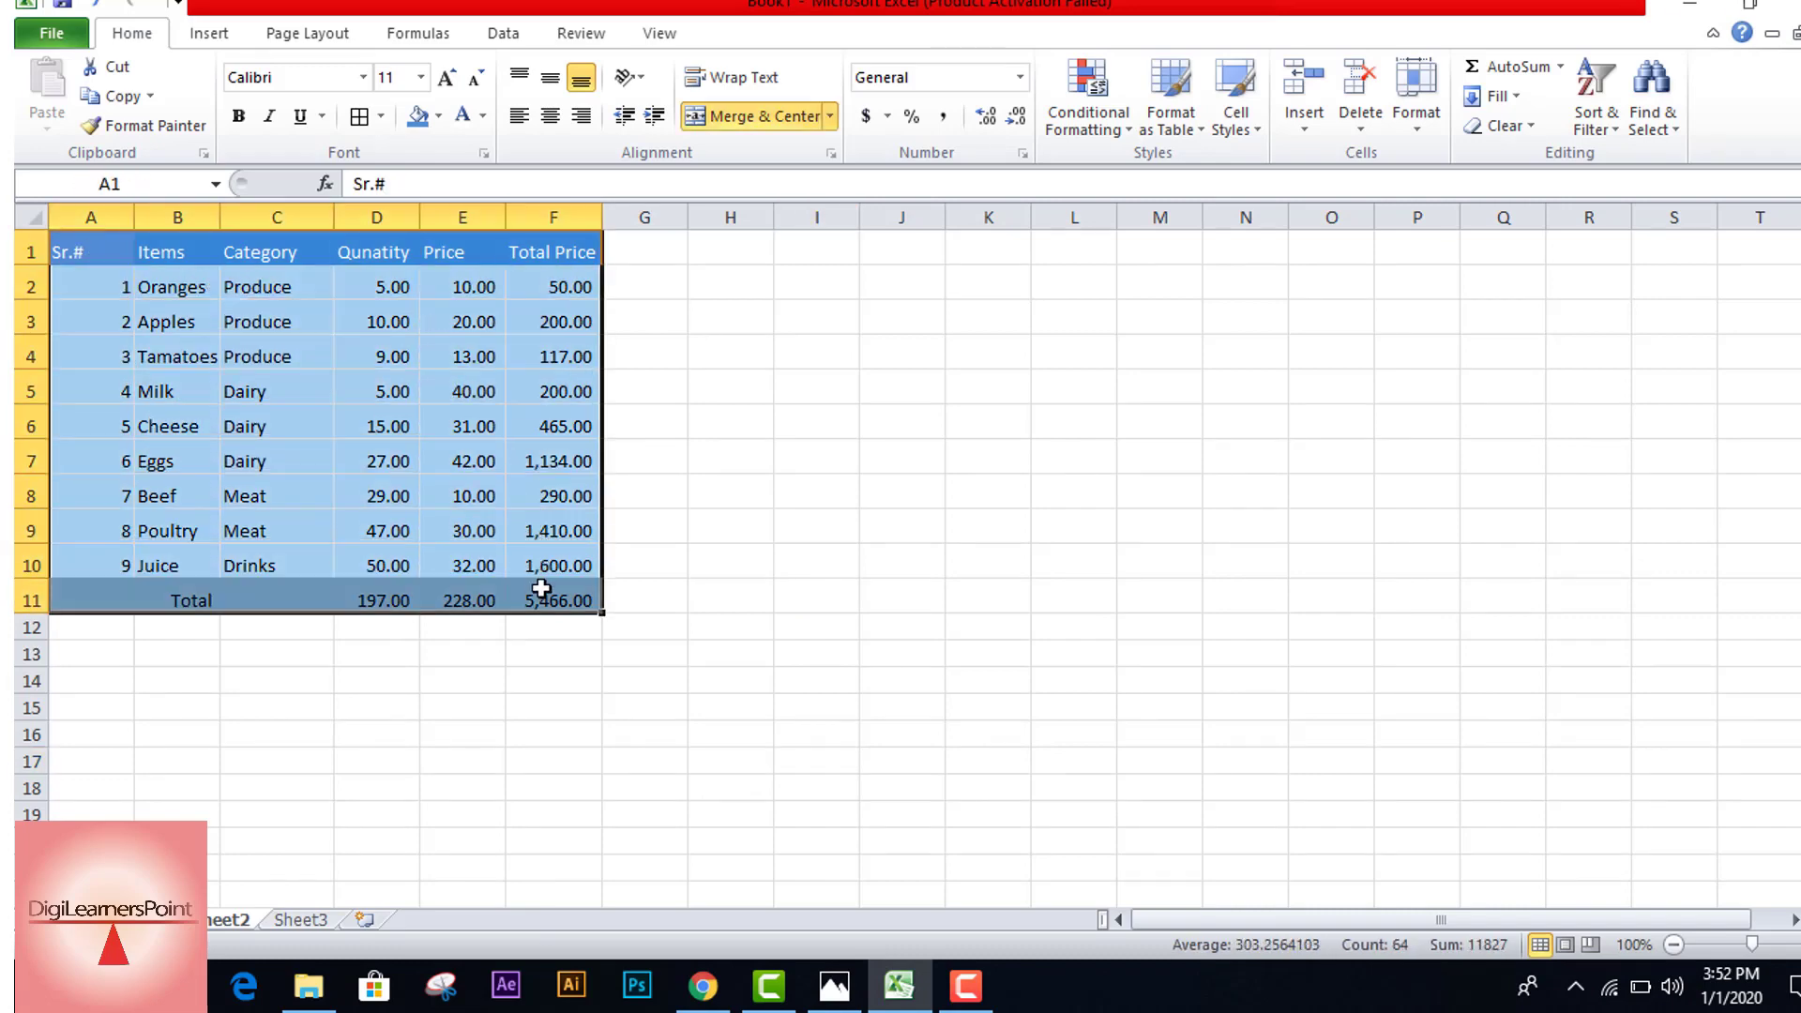
pyautogui.click(381, 117)
pyautogui.click(380, 120)
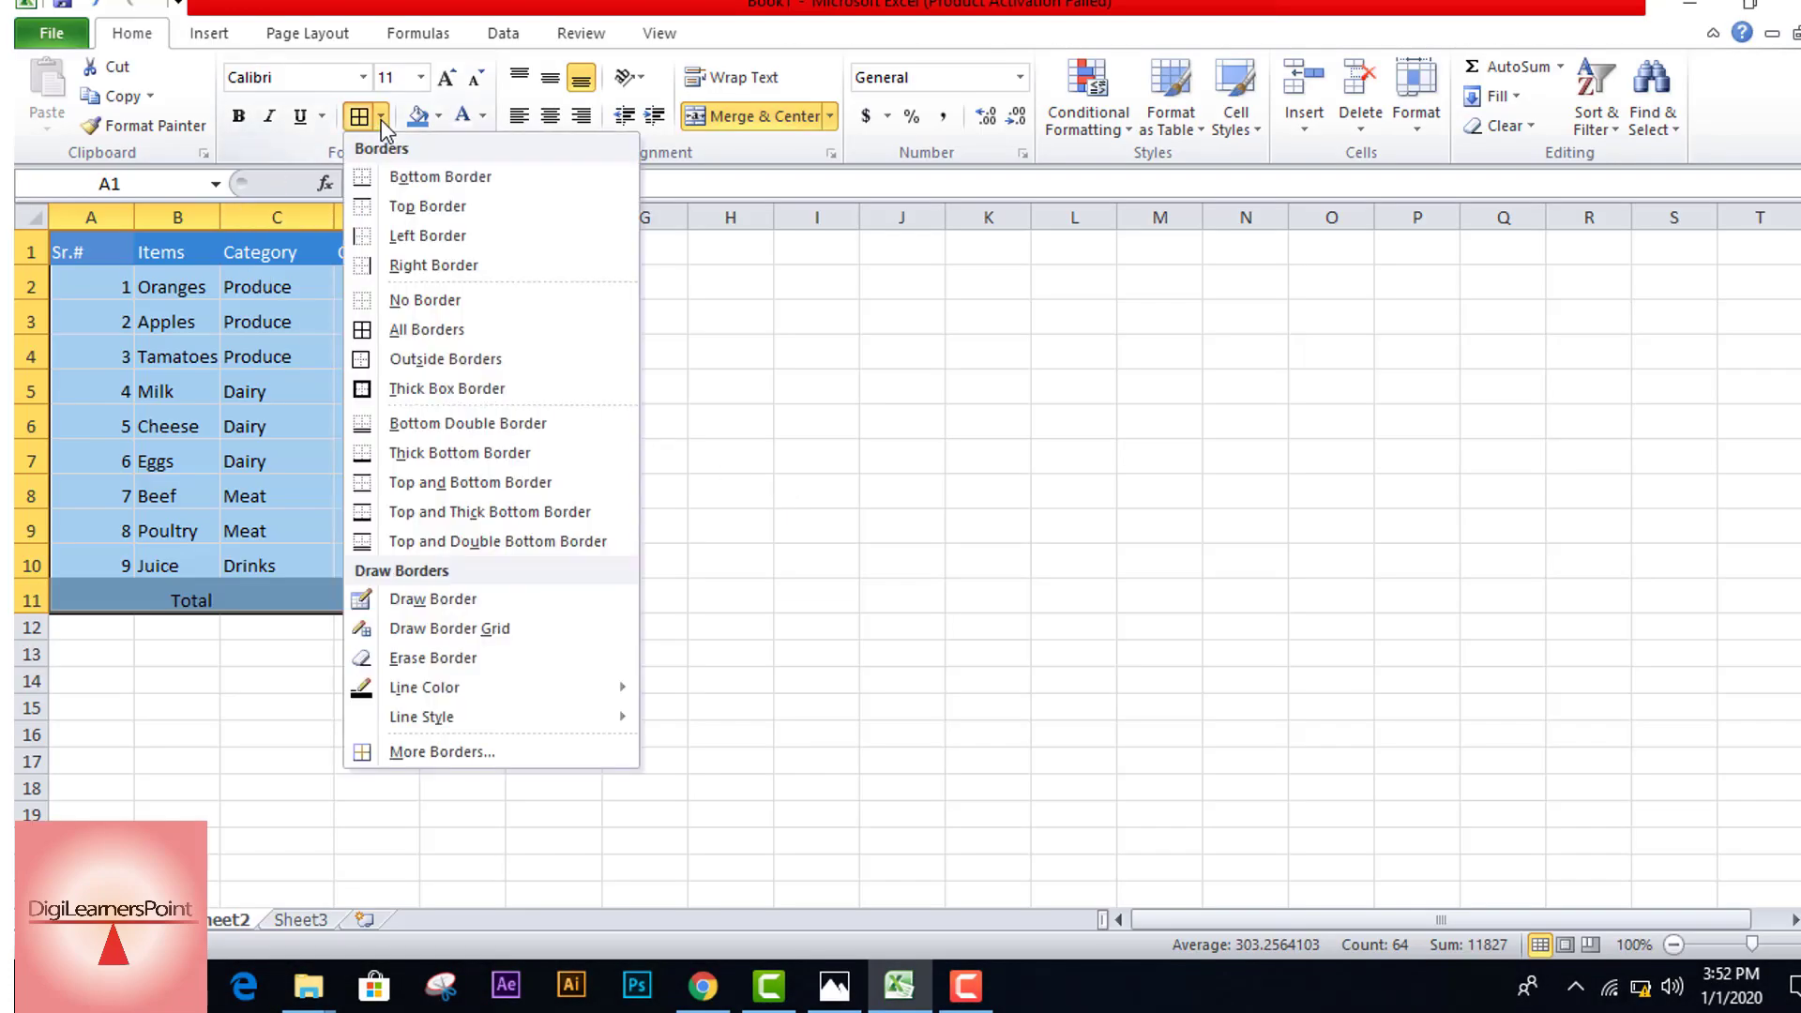
pyautogui.click(367, 333)
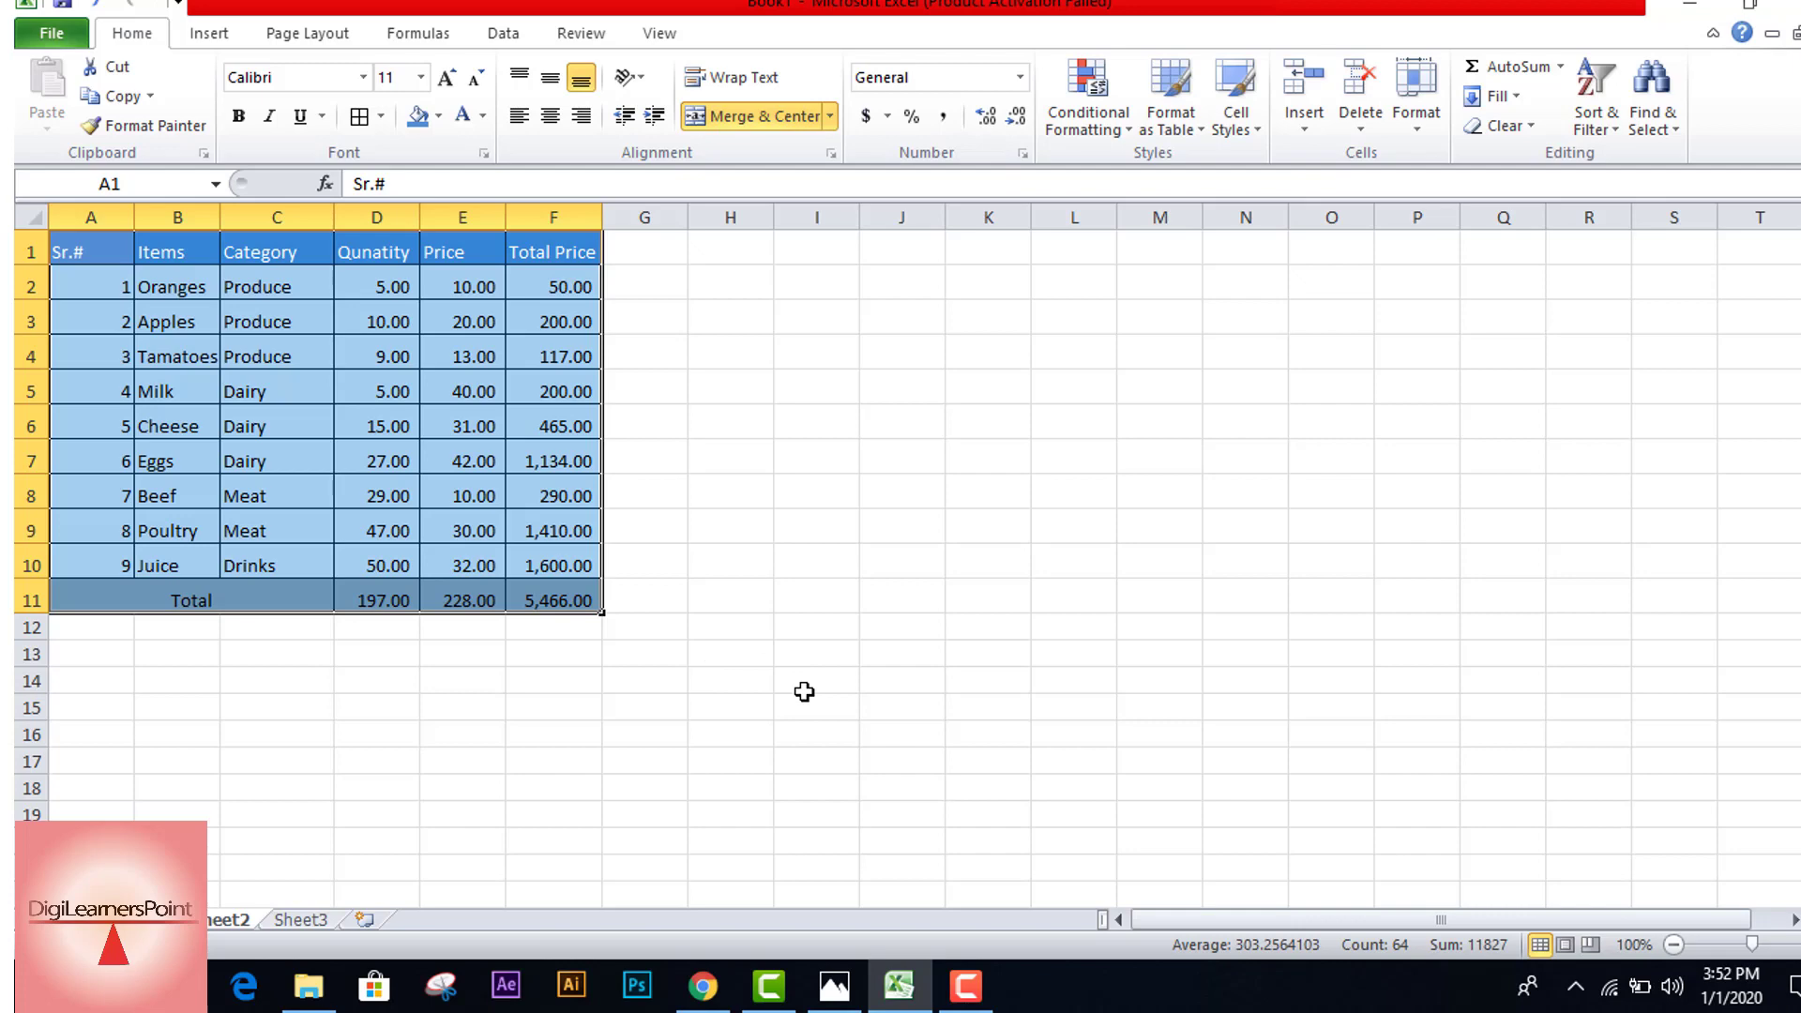
pyautogui.click(803, 691)
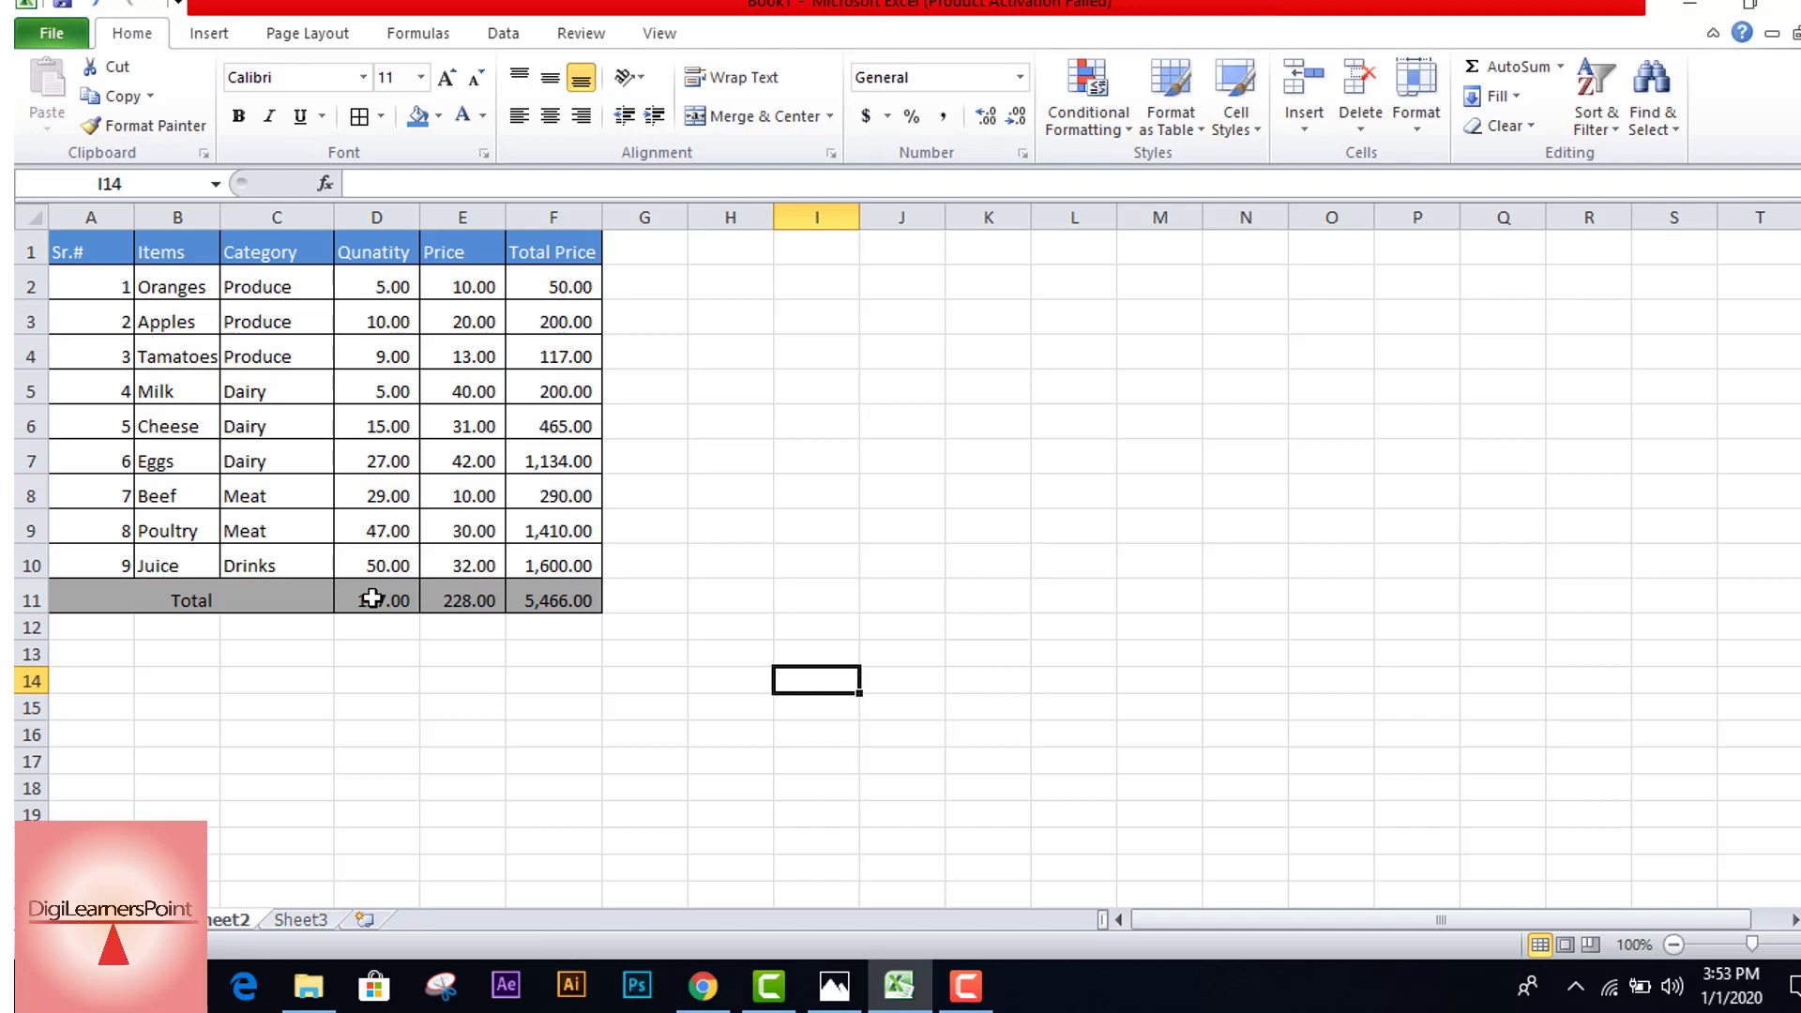
# Step: Clear the D11:F11 totals and re-sum Total Price in F11 with Alt+=
pyautogui.moveTo(372, 598); pyautogui.dragTo(550, 614)
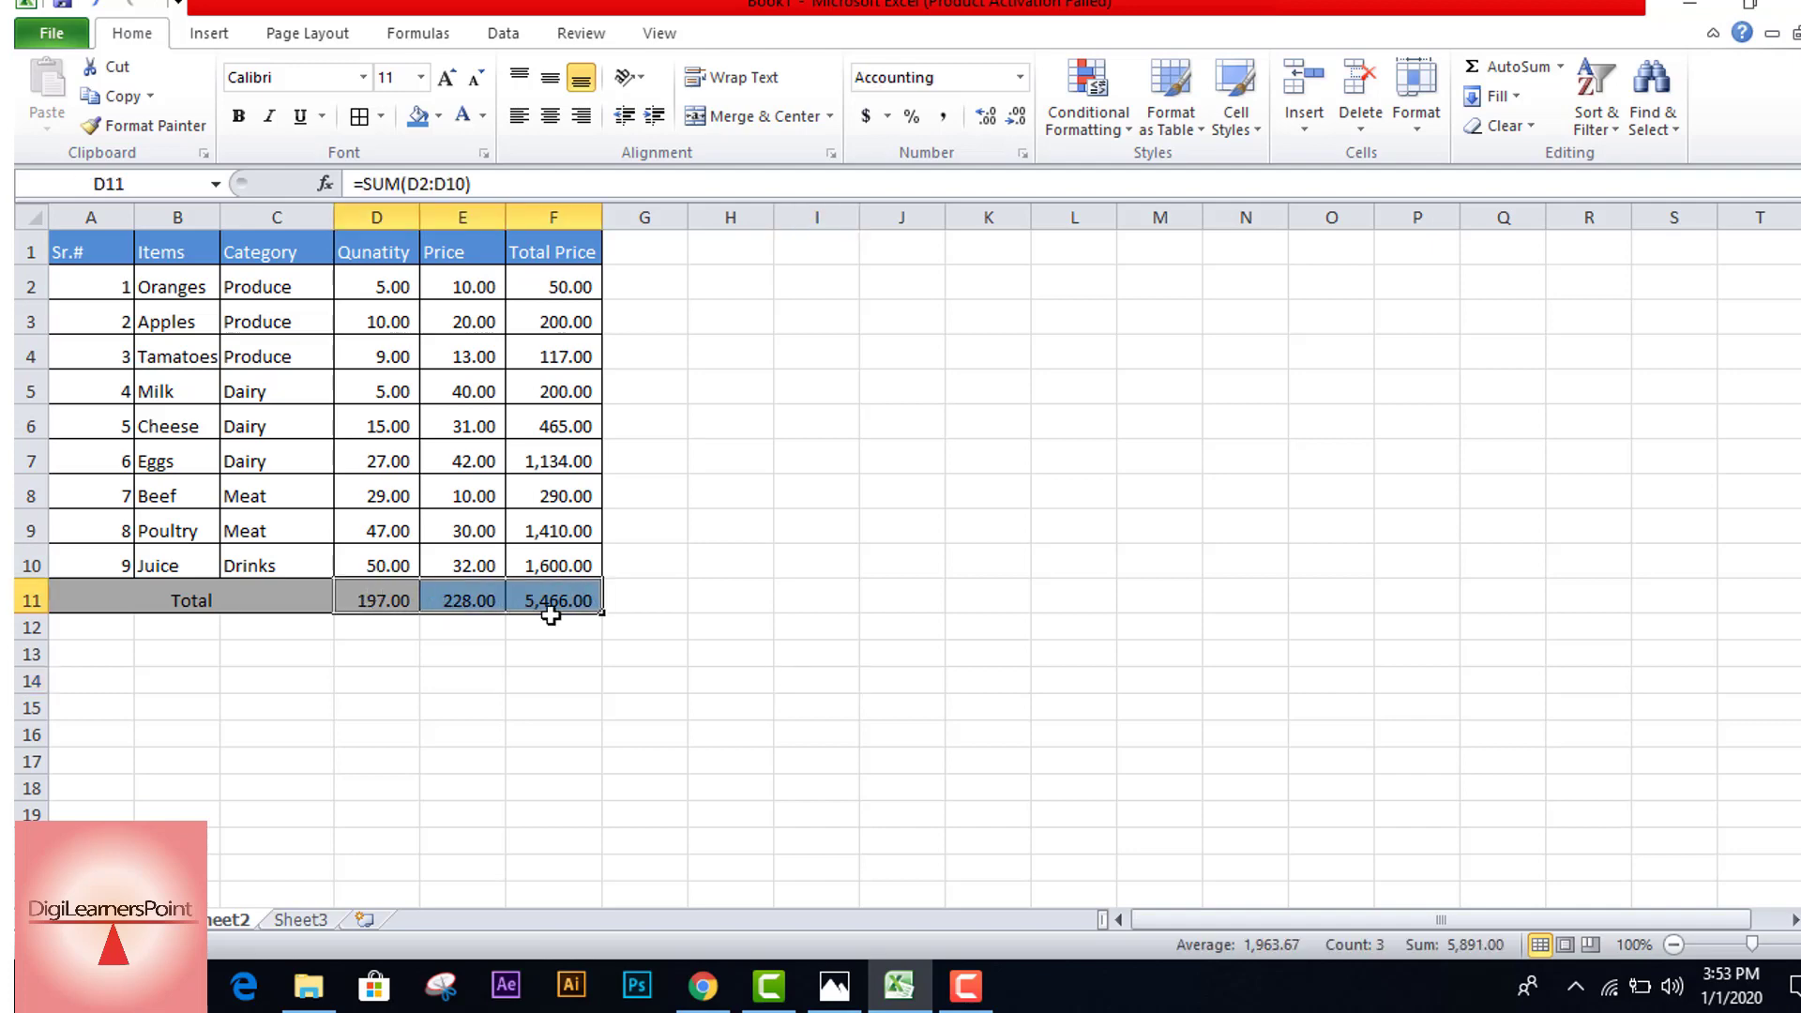
pyautogui.press('Delete')
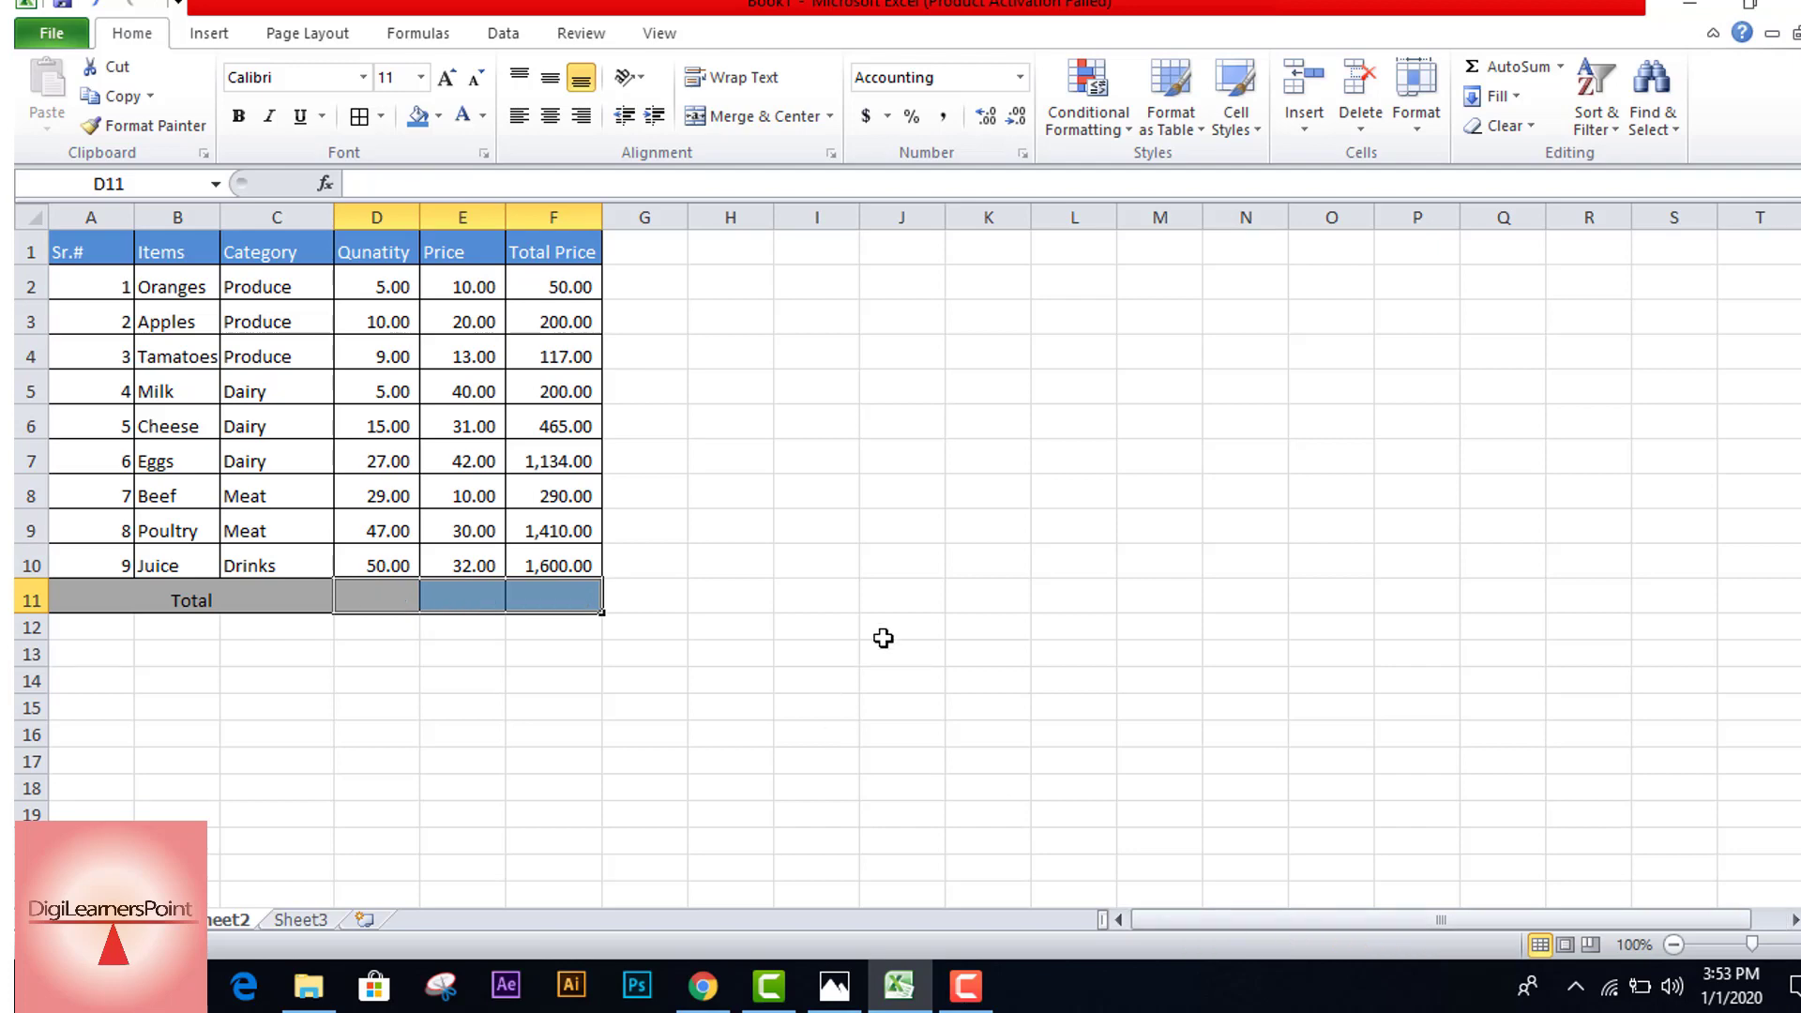
pyautogui.click(545, 591)
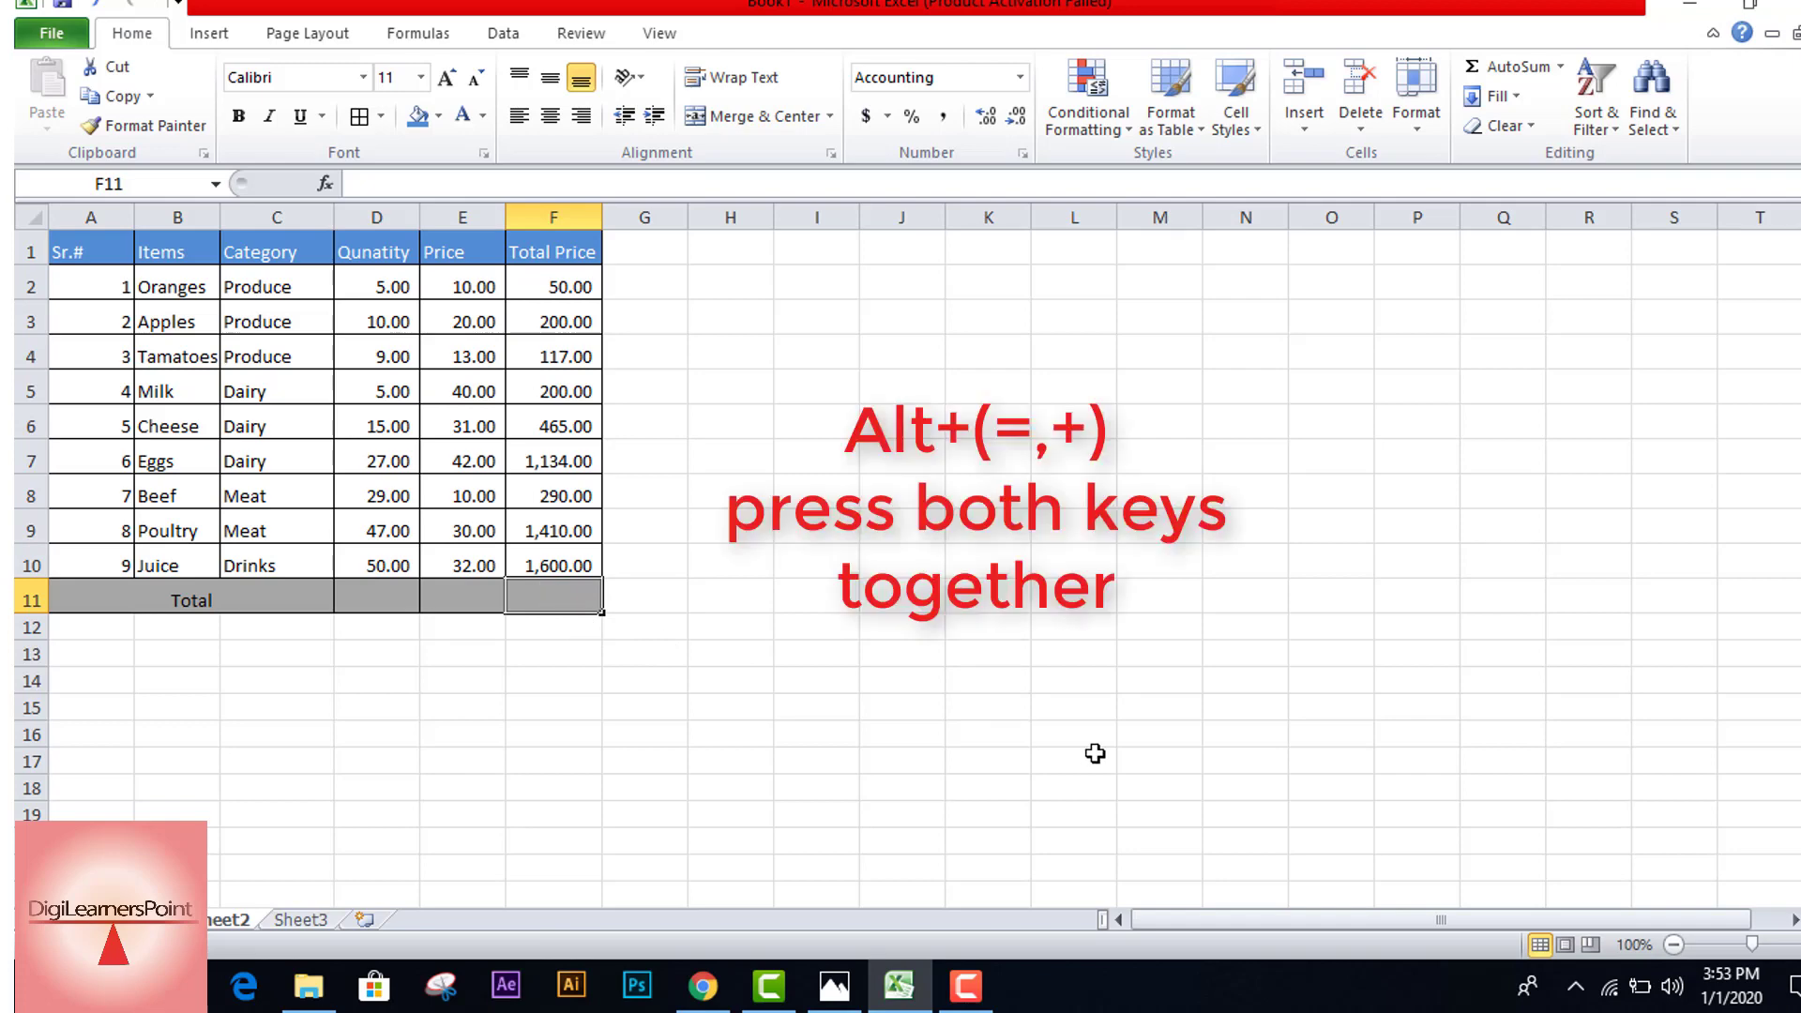
pyautogui.press('alt')
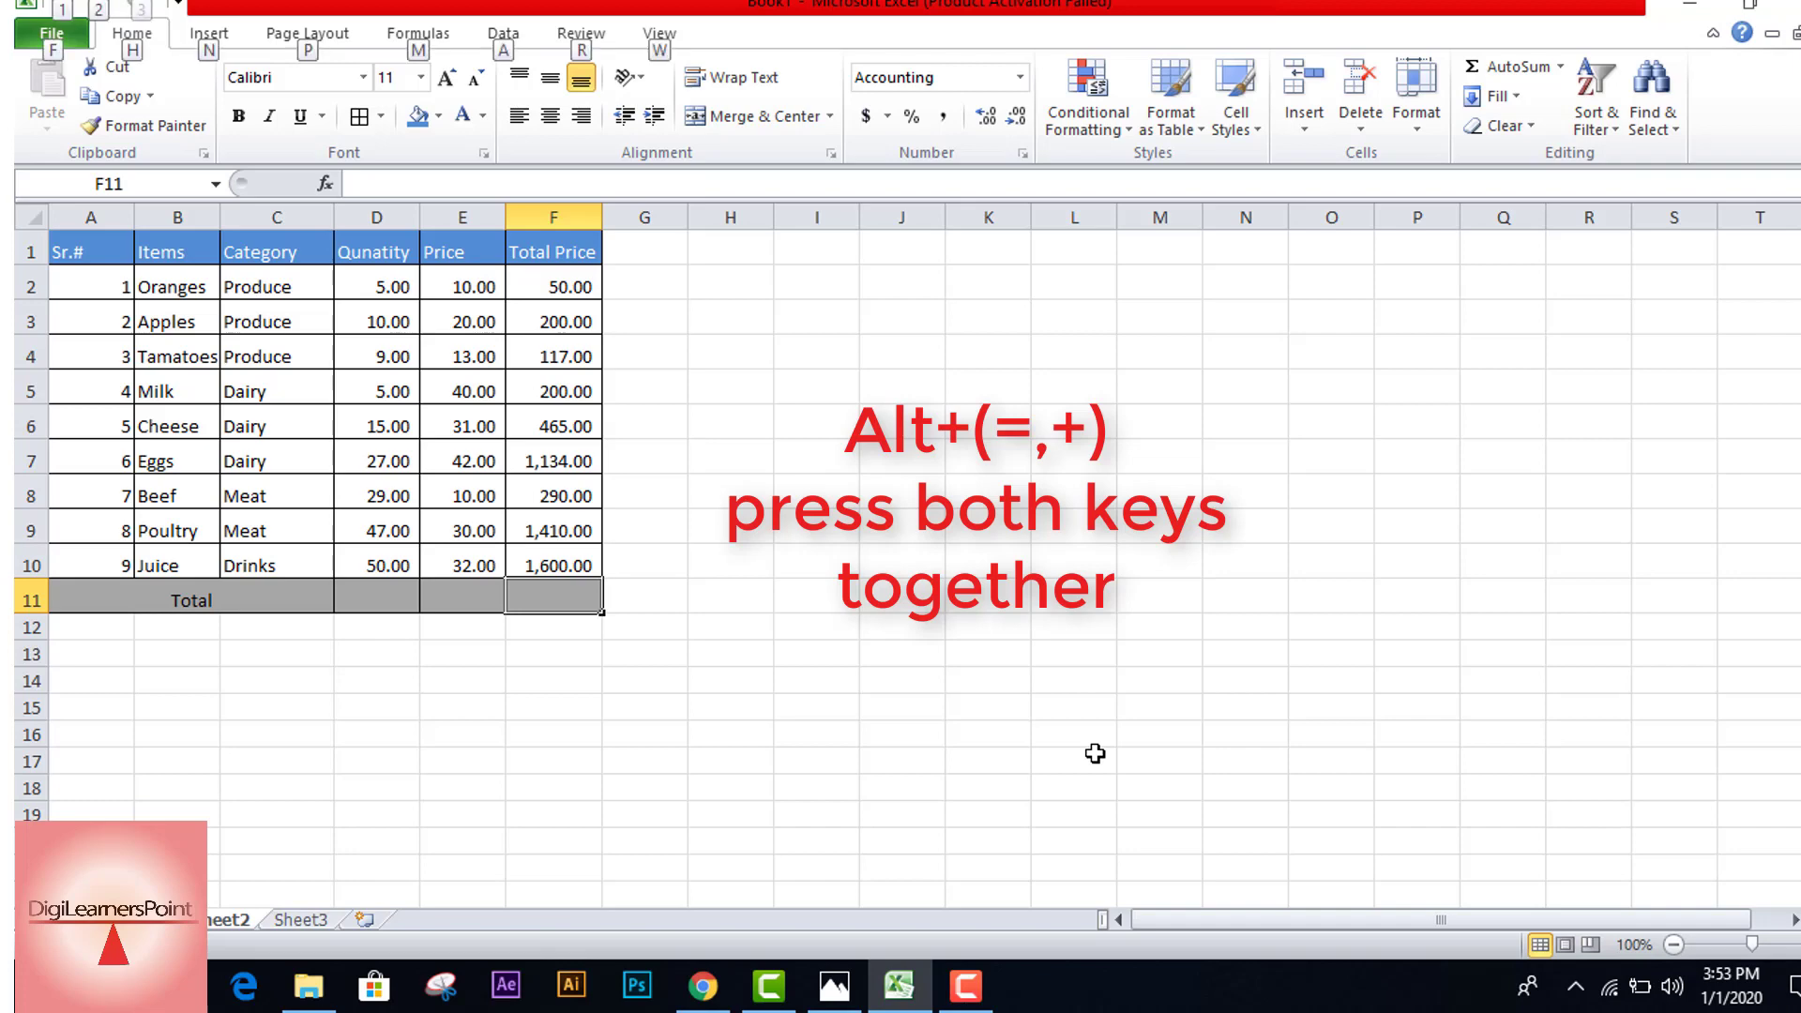
pyautogui.hotkey('alt', '=')
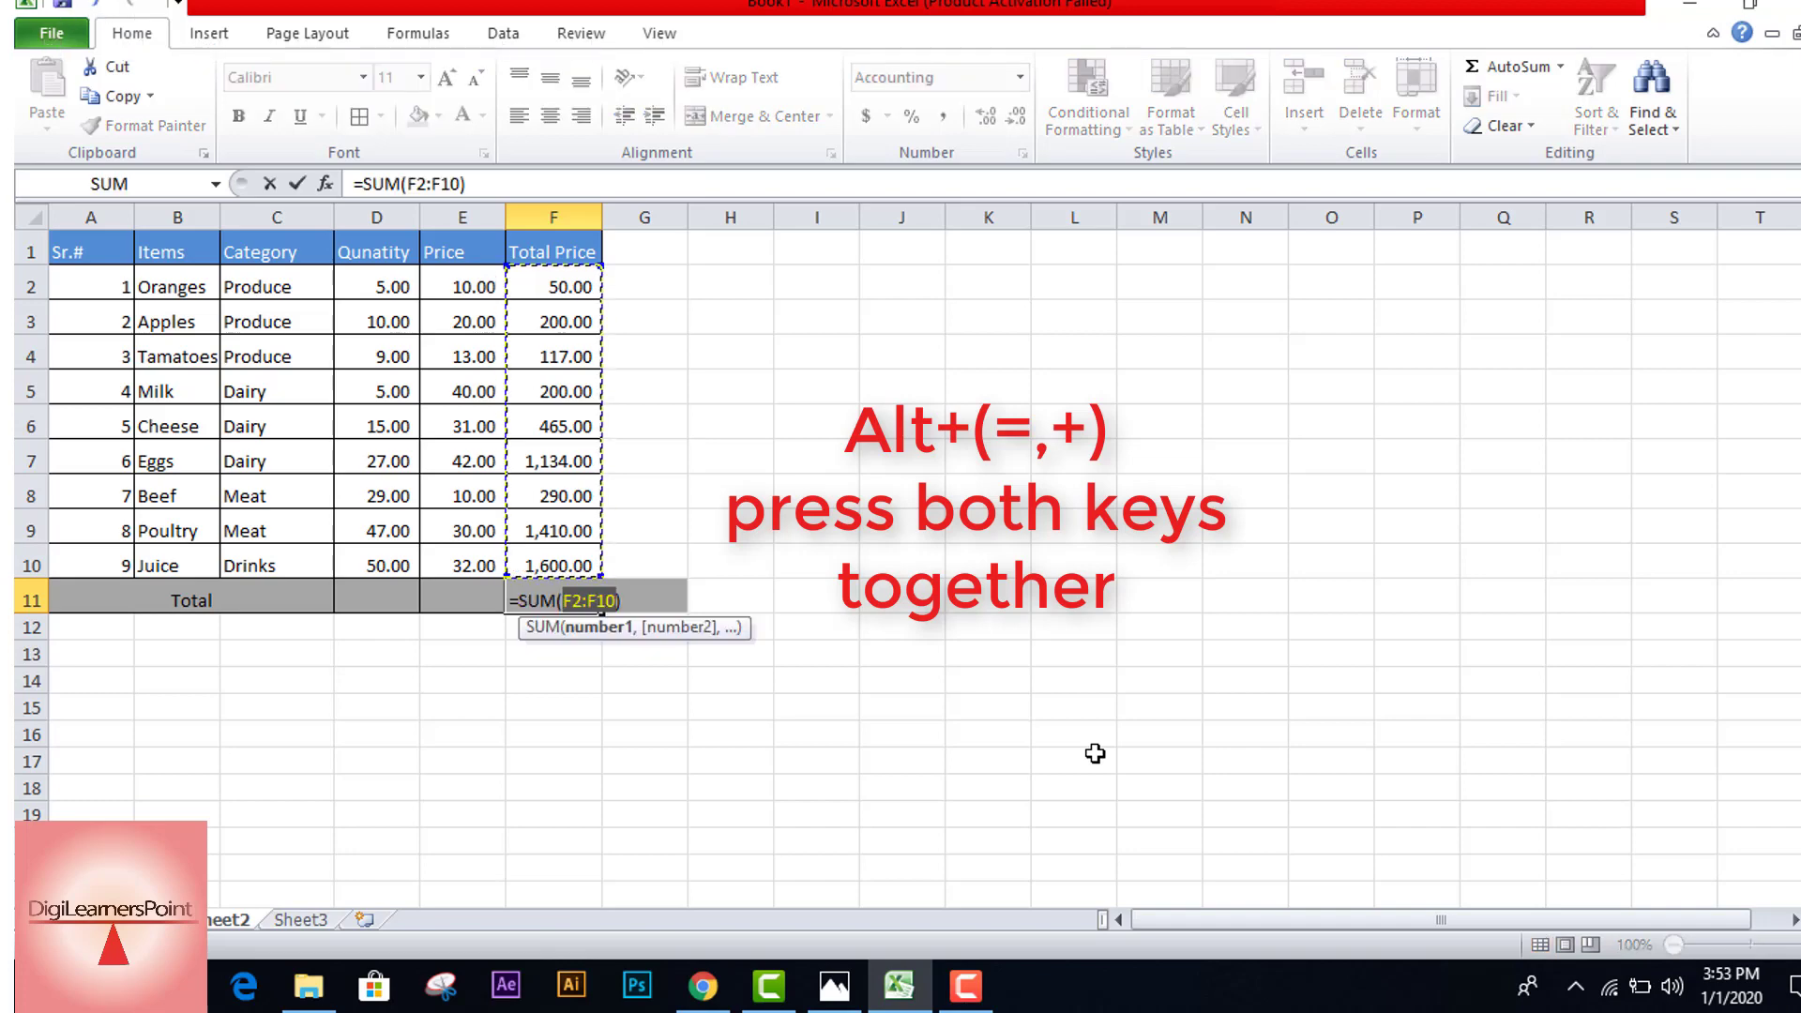
pyautogui.press('Return')
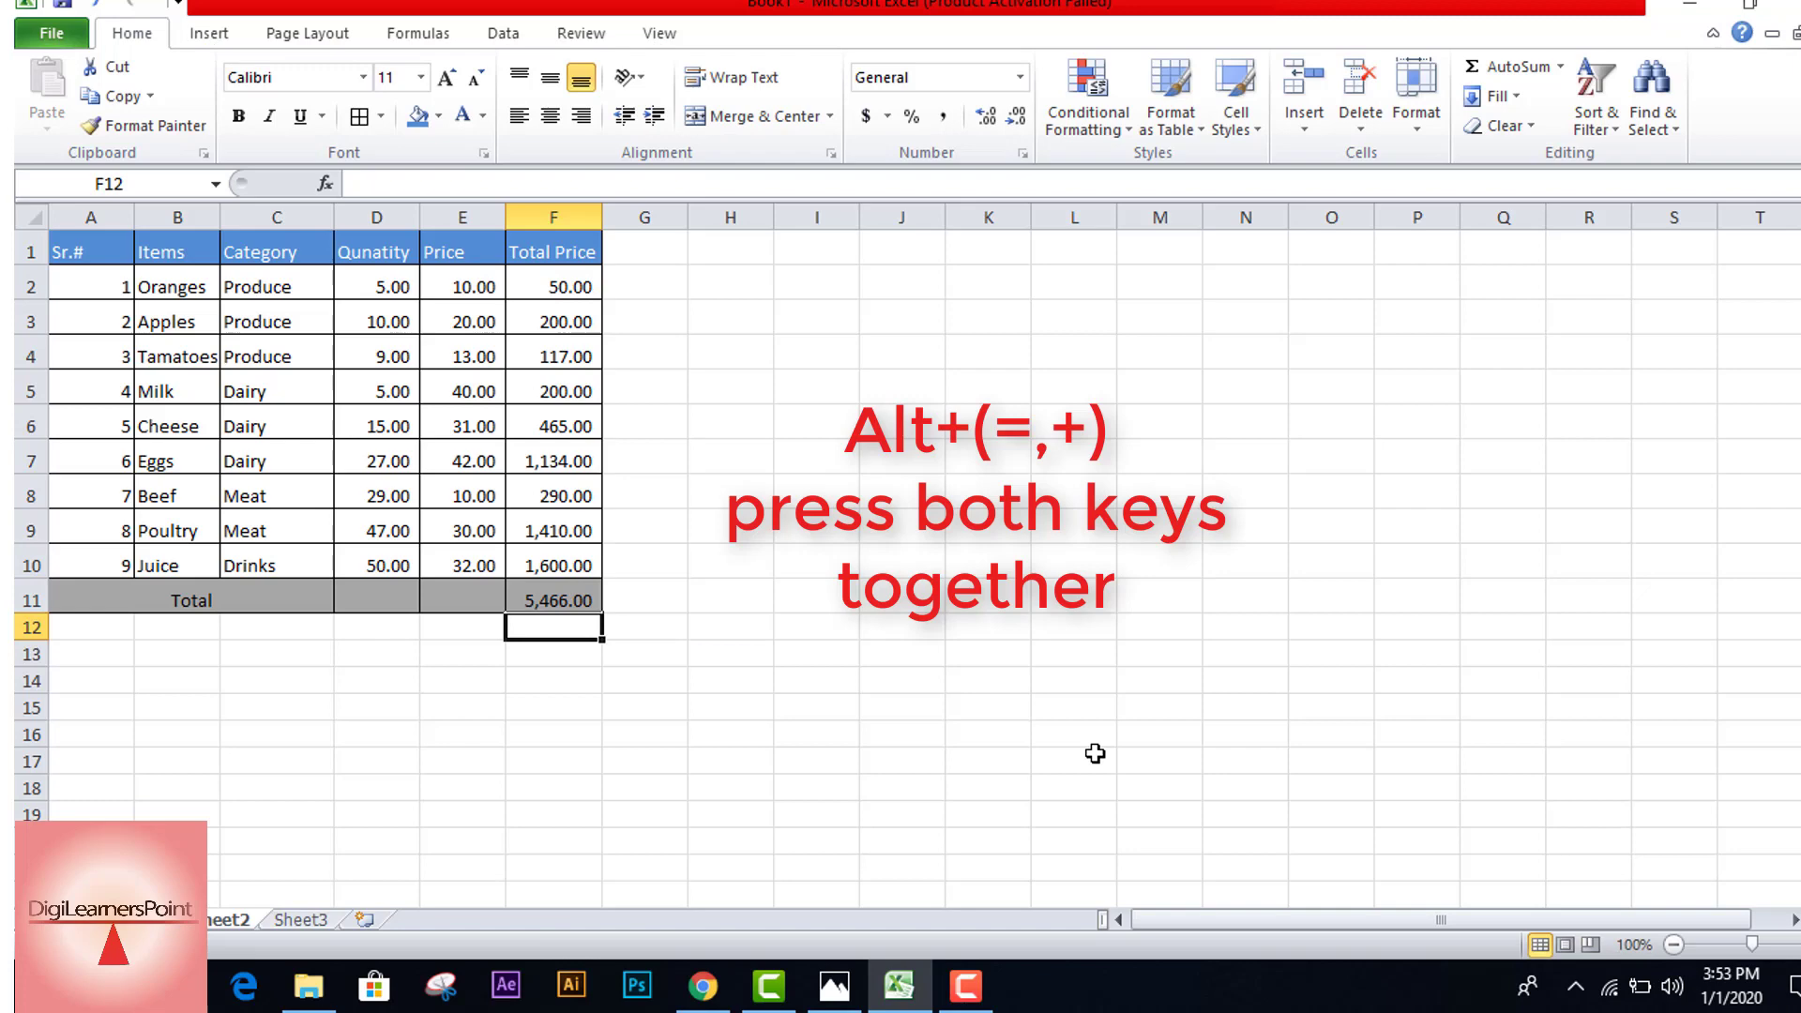
# Step: Enter =SUM(E2:E10) in E11 for the 228.00 Price total
pyautogui.click(458, 593)
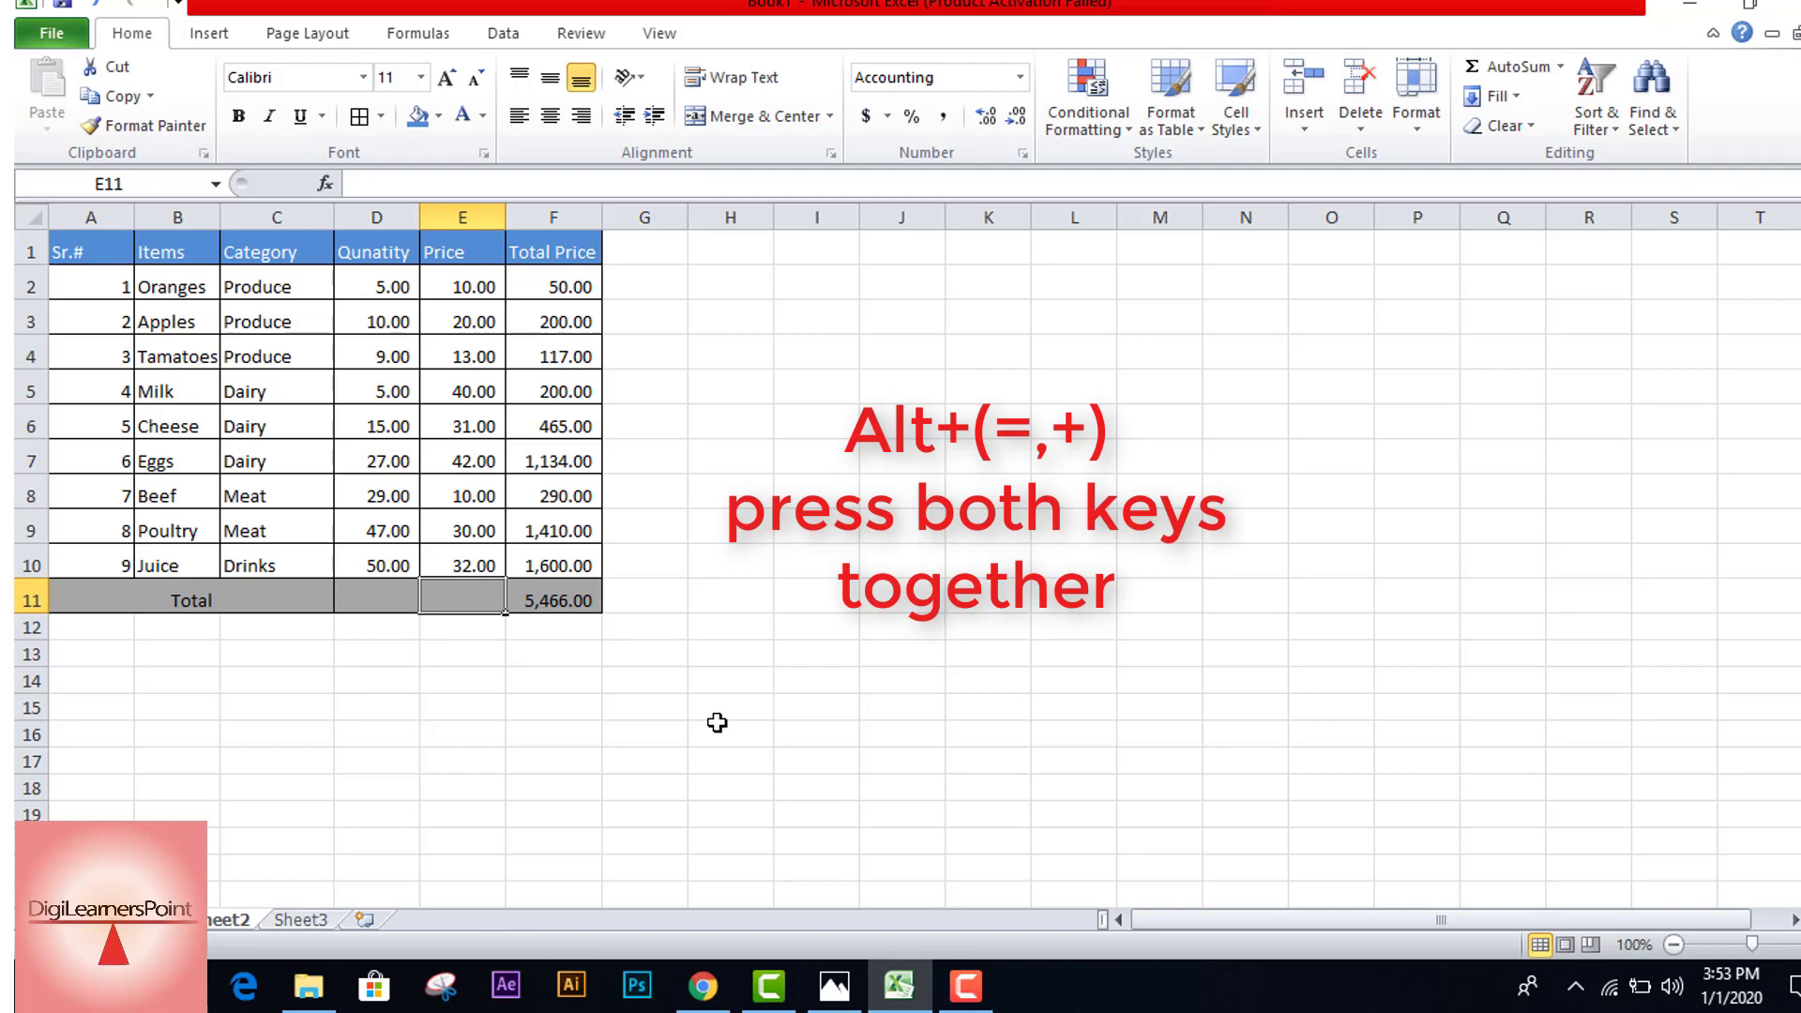
pyautogui.write('=')
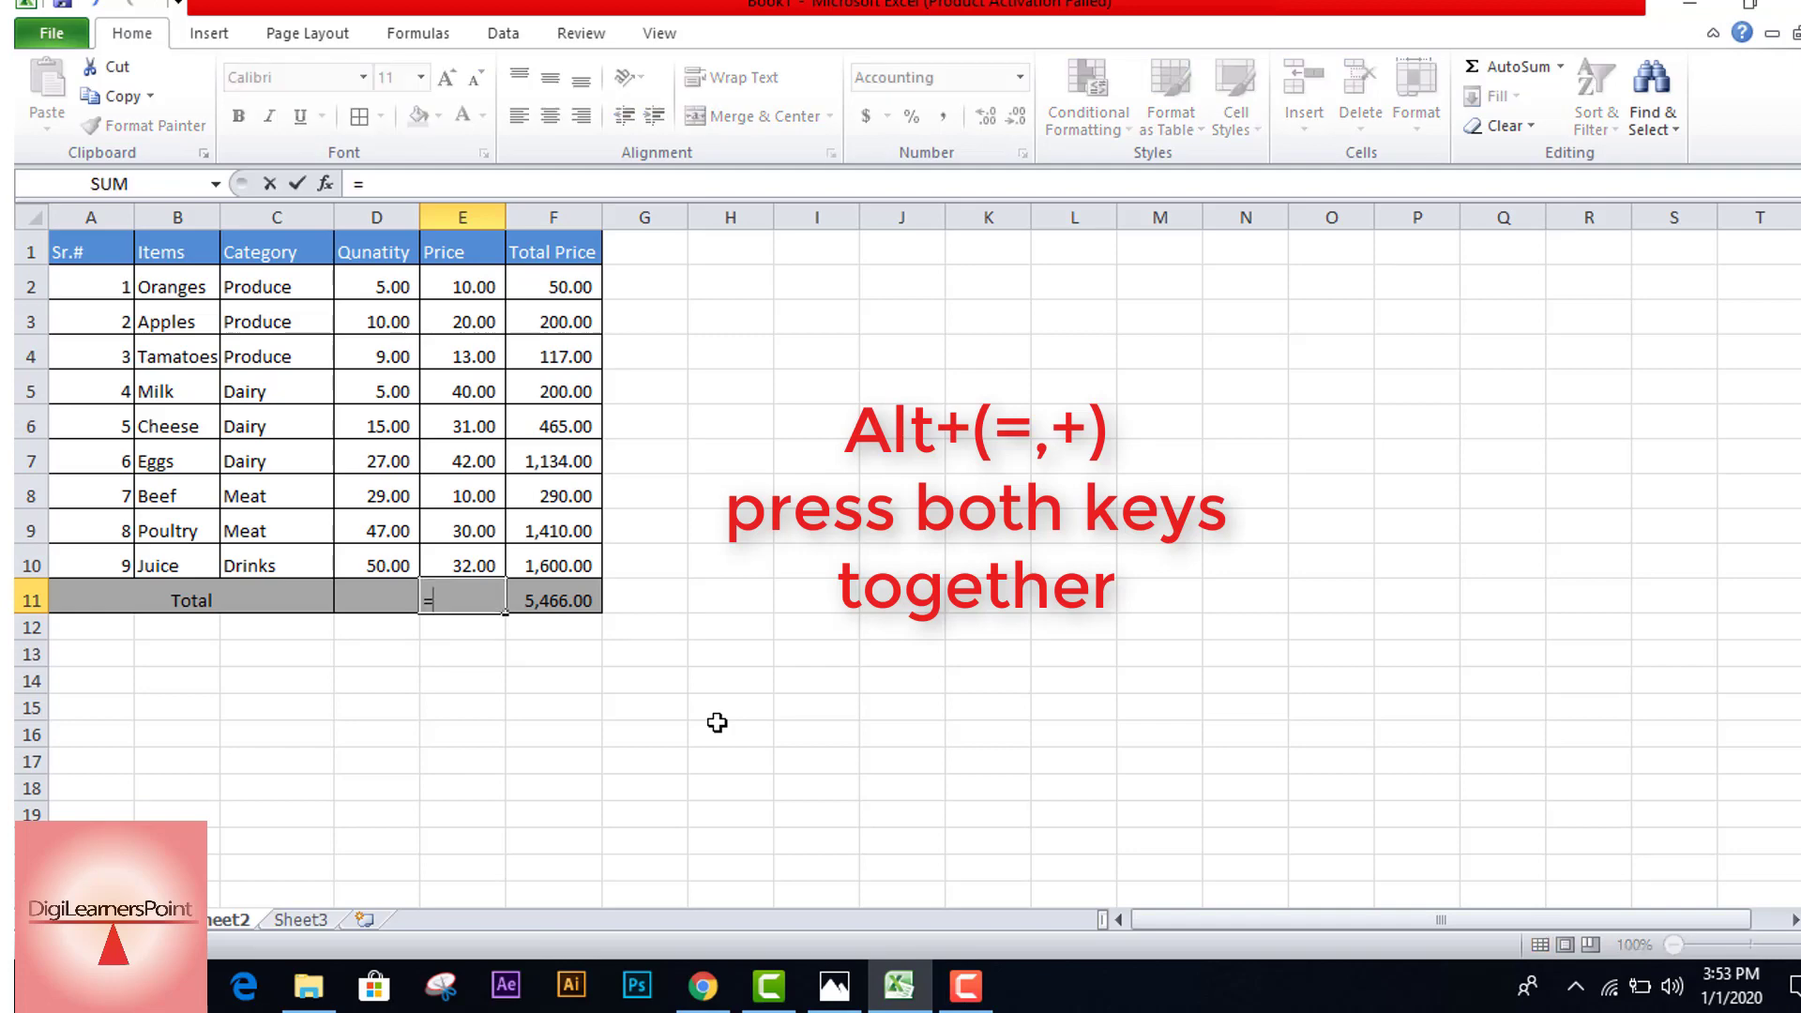
pyautogui.write('sum')
pyautogui.press('Tab')
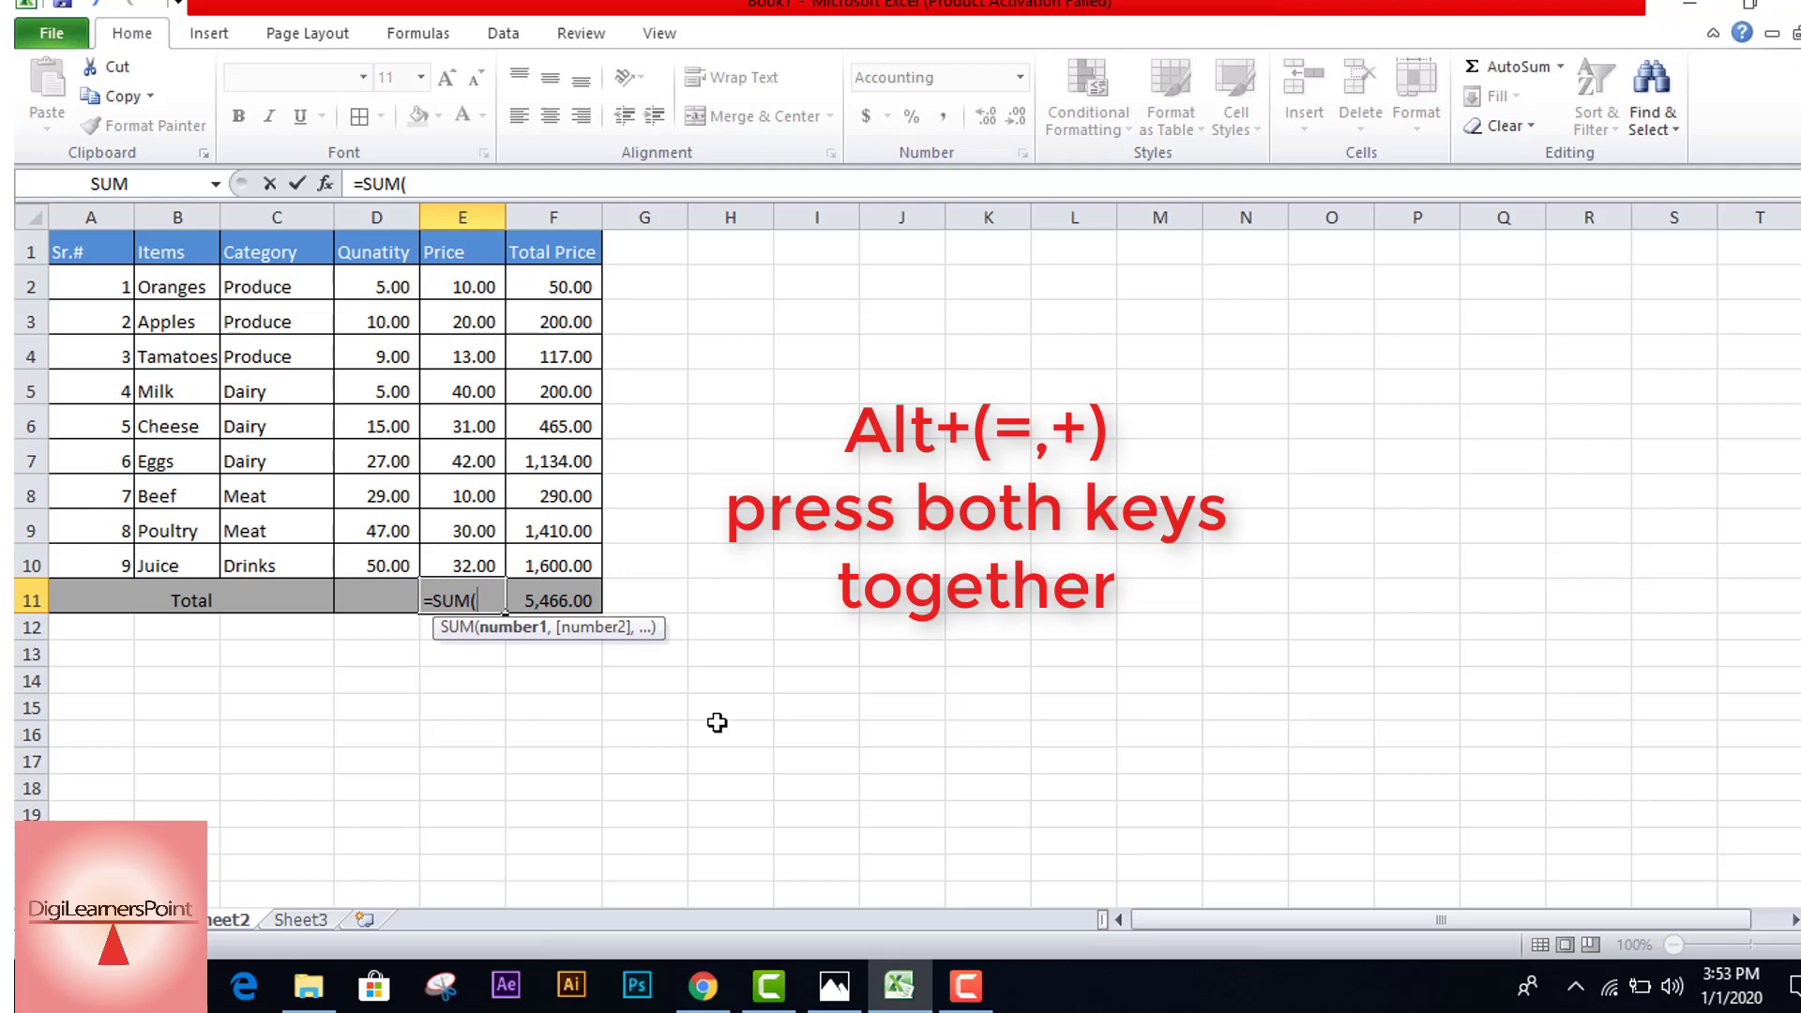
pyautogui.press('Up')
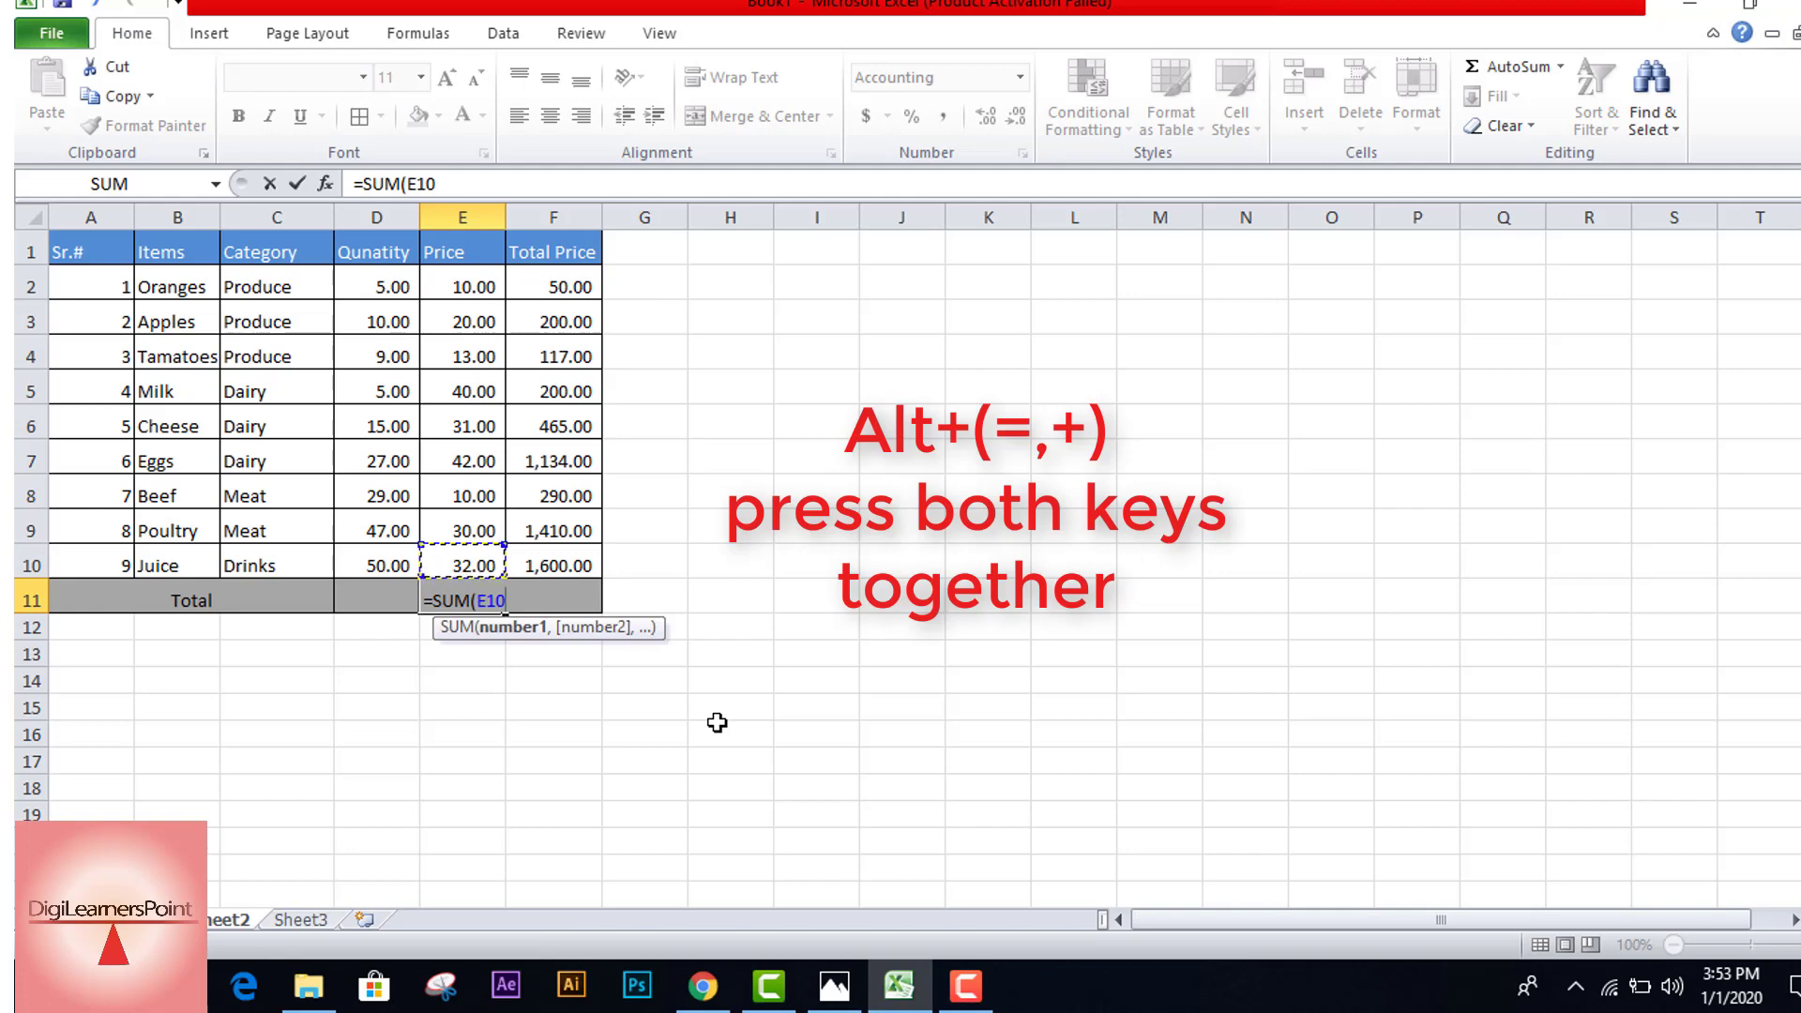
pyautogui.hotkey('shift', 'Up')
pyautogui.hotkey('shift', 'Up')
pyautogui.hotkey('shift', 'Up')
pyautogui.hotkey('shift', 'Up')
pyautogui.hotkey('shift', 'Up')
pyautogui.hotkey('shift', 'Up')
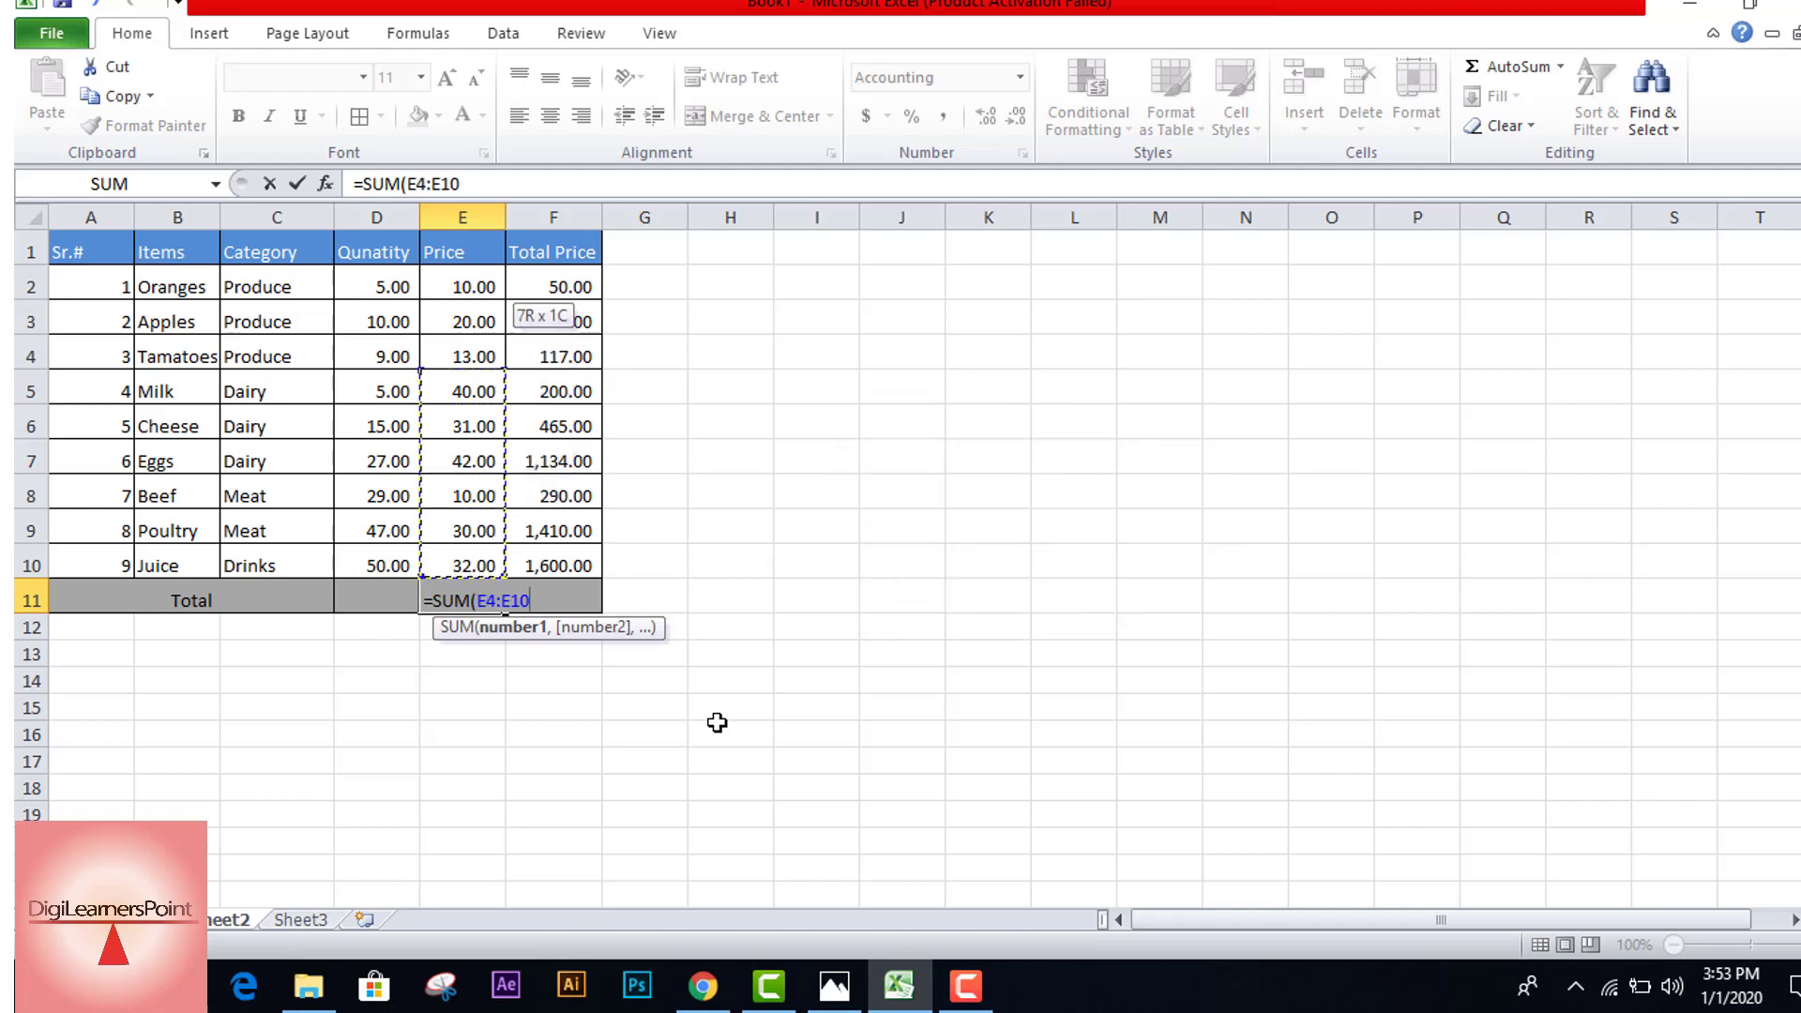
pyautogui.hotkey('shift', 'Up')
pyautogui.hotkey('shift', 'Up')
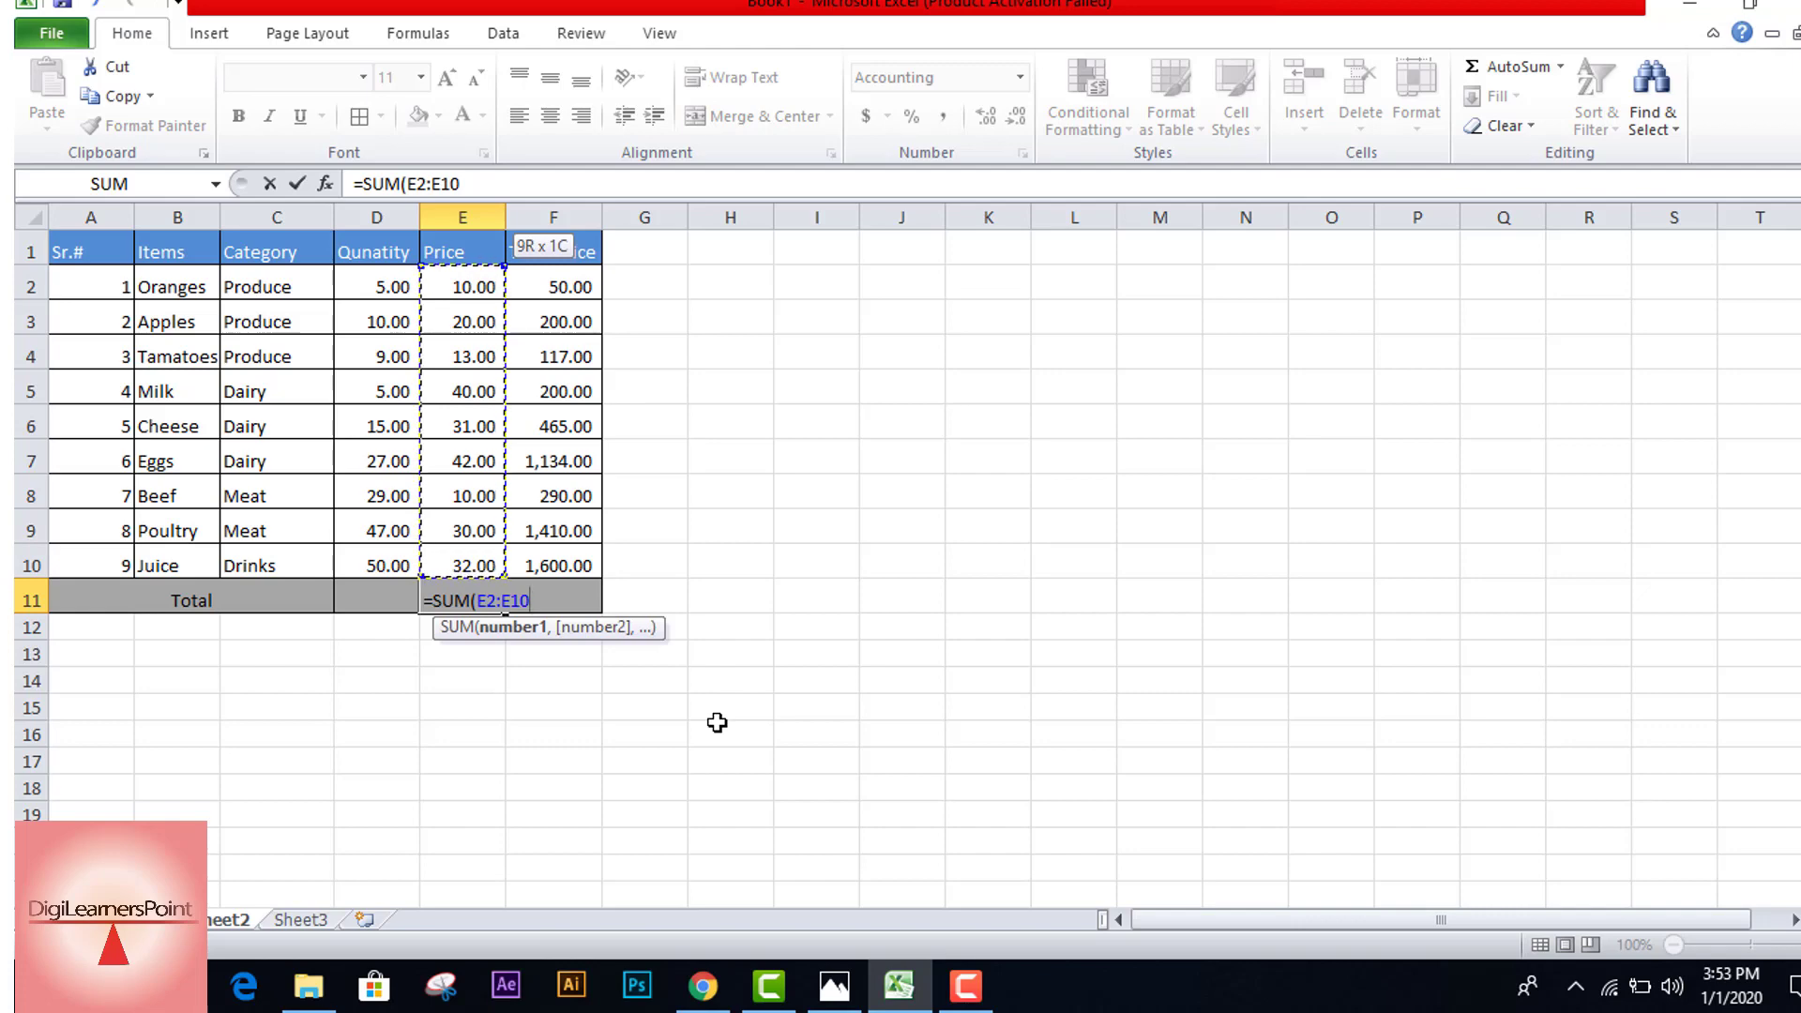
pyautogui.press('Return')
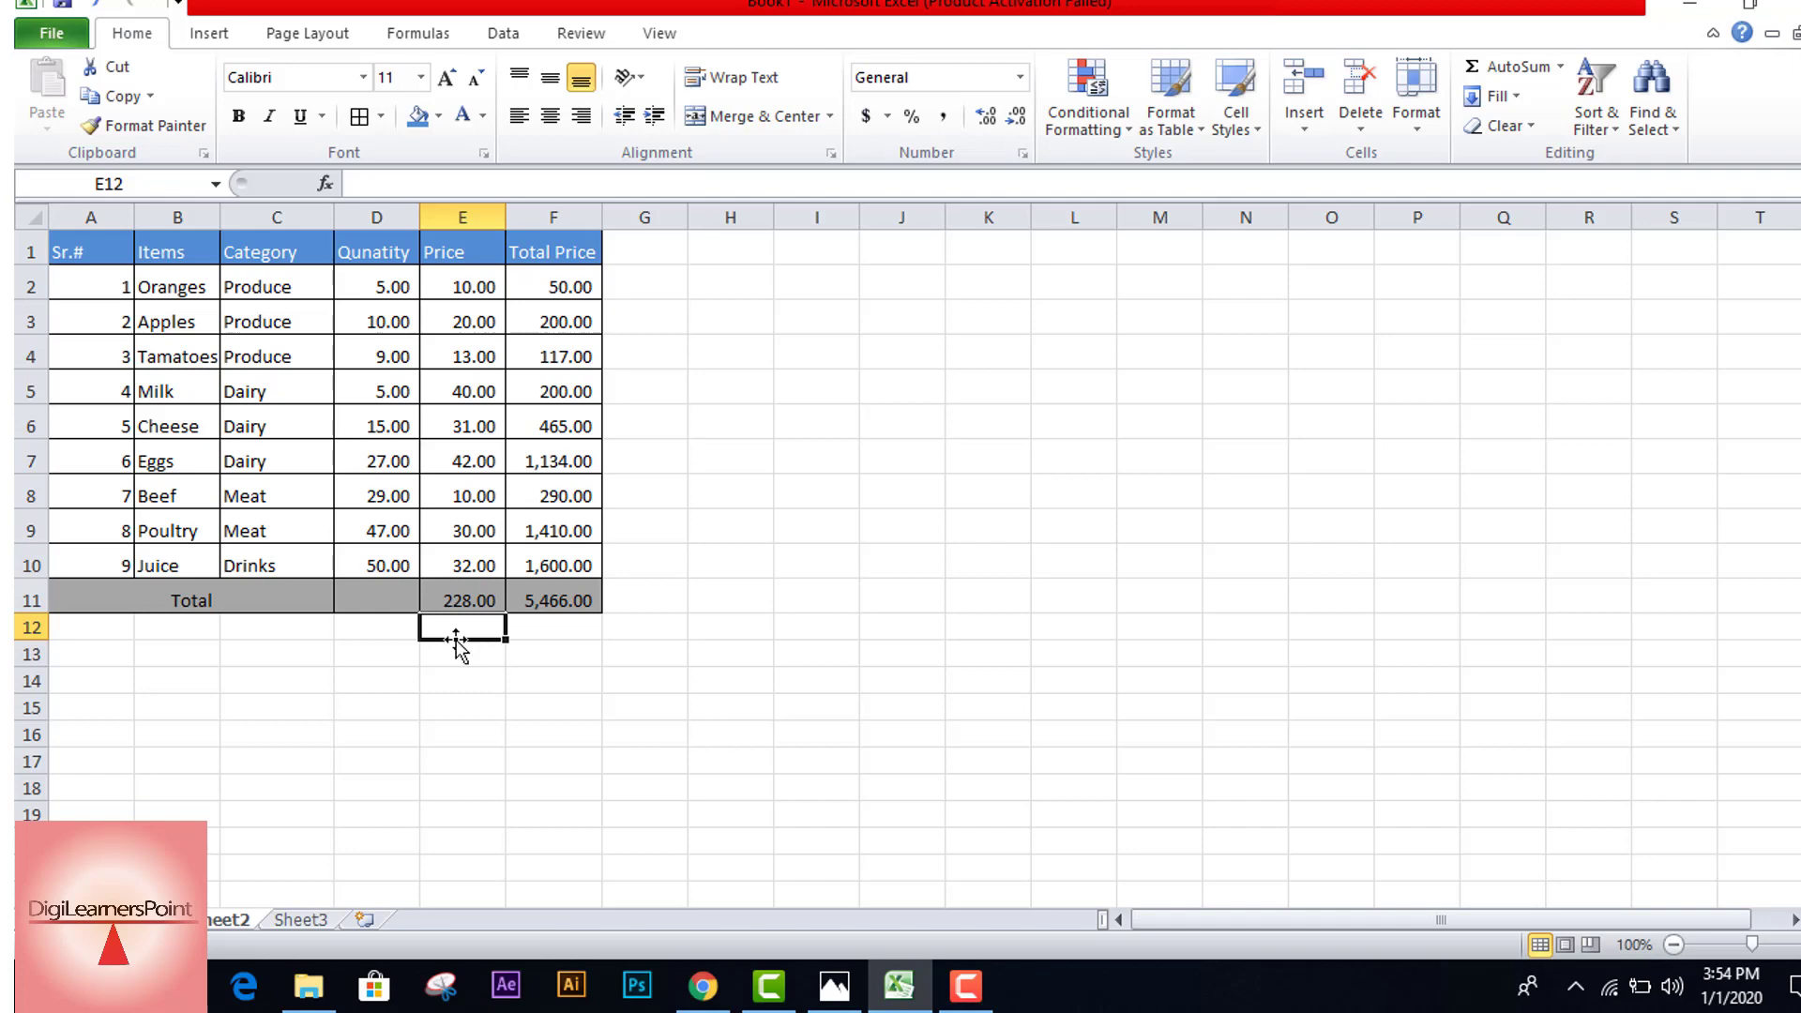
pyautogui.click(433, 593)
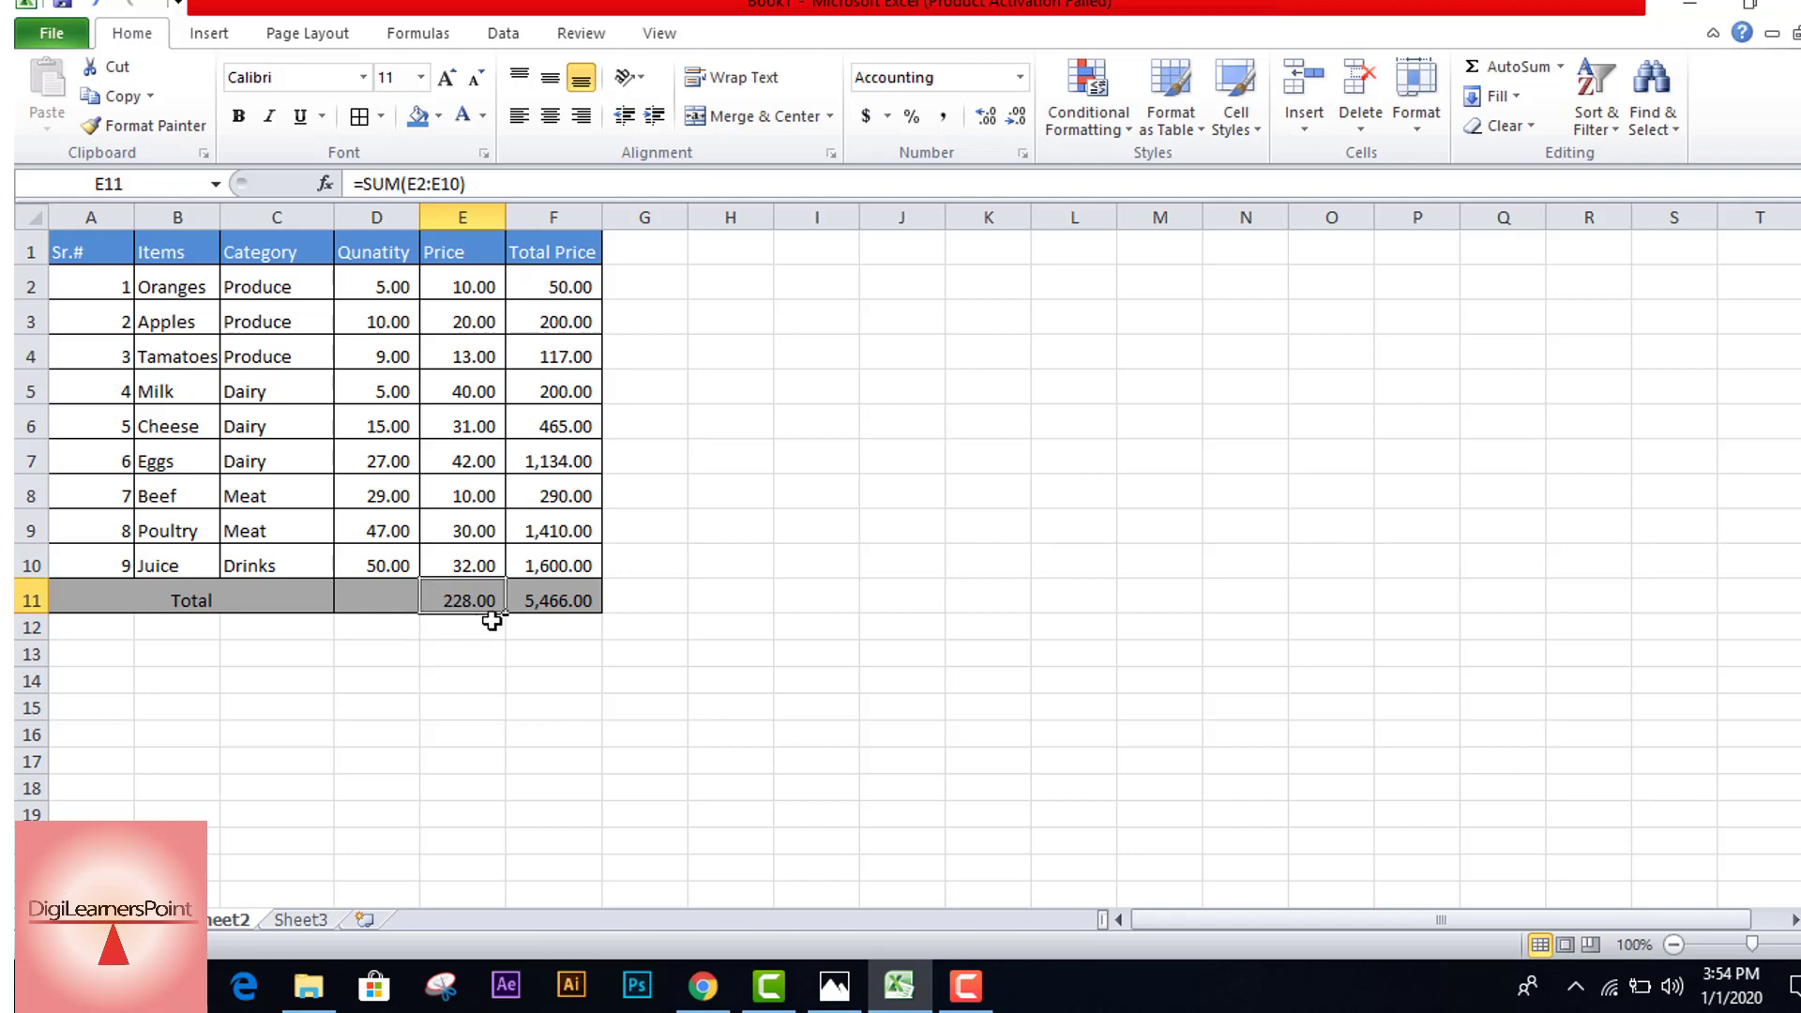
# Step: Fill E11's SUM formula left into D11 to total Quantity as 197.00
pyautogui.moveTo(505, 618); pyautogui.dragTo(359, 606)
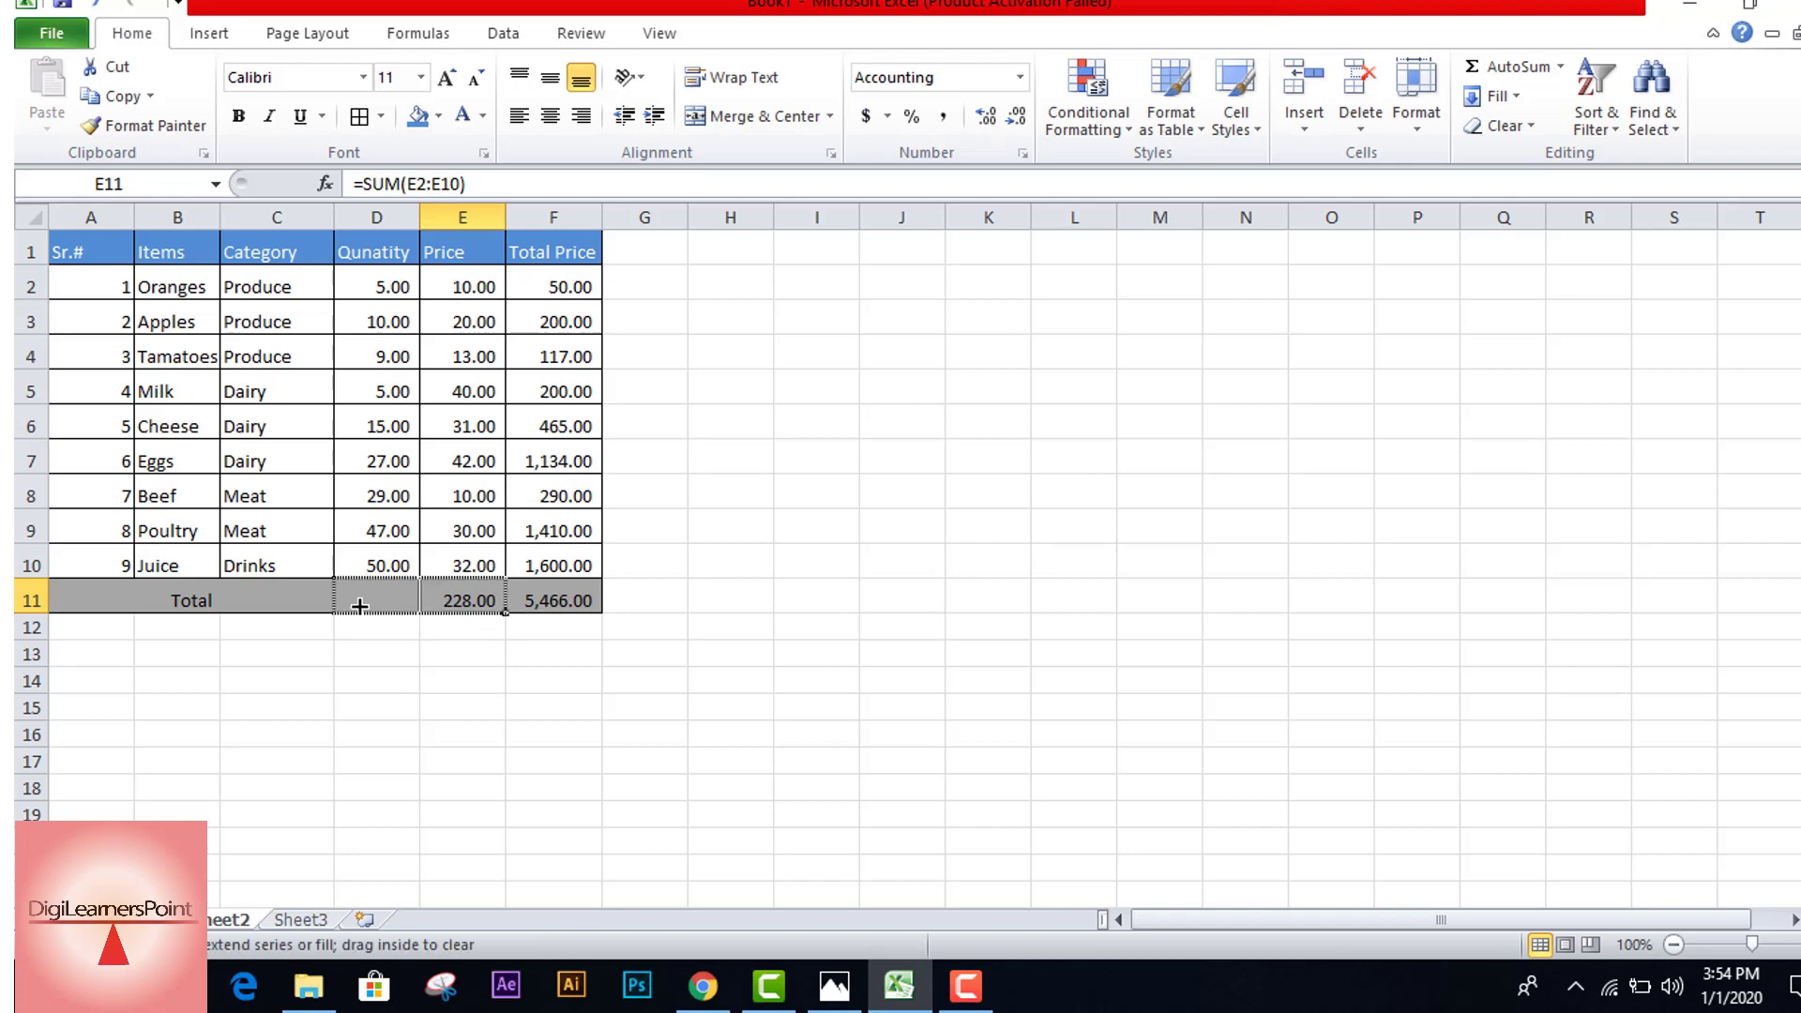
pyautogui.moveTo(359, 606); pyautogui.dragTo(359, 606)
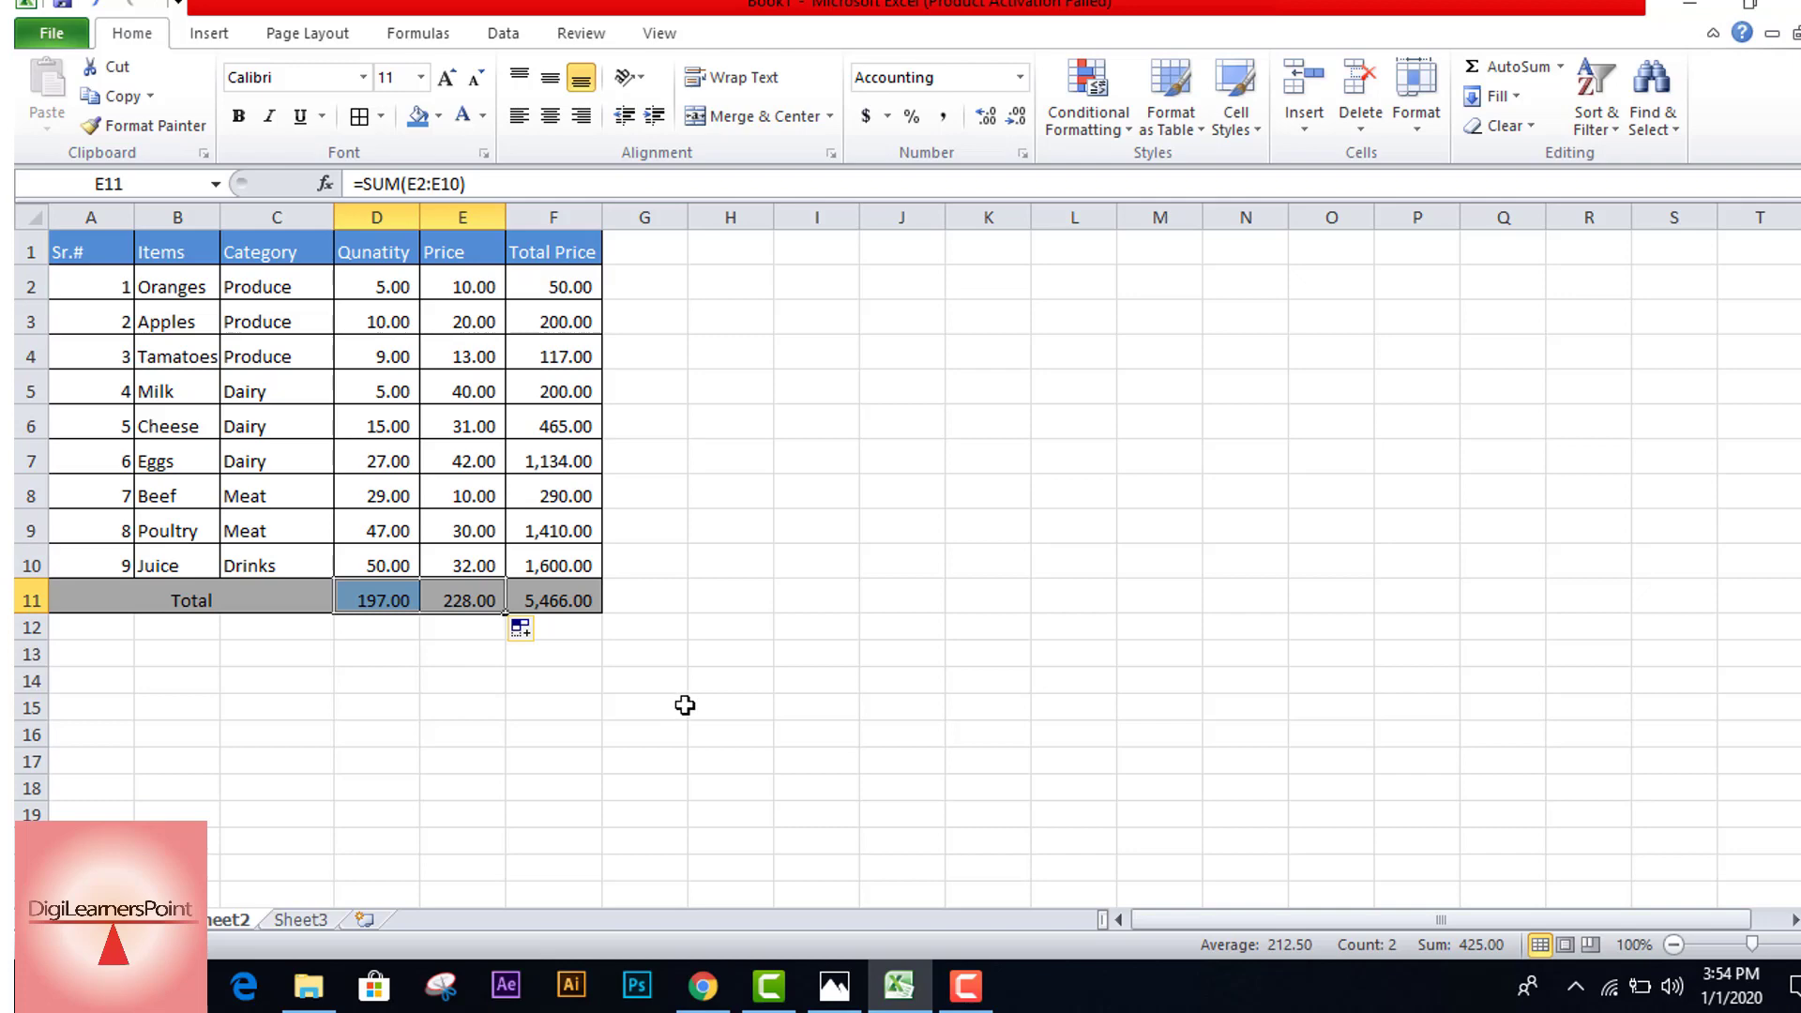
pyautogui.click(965, 985)
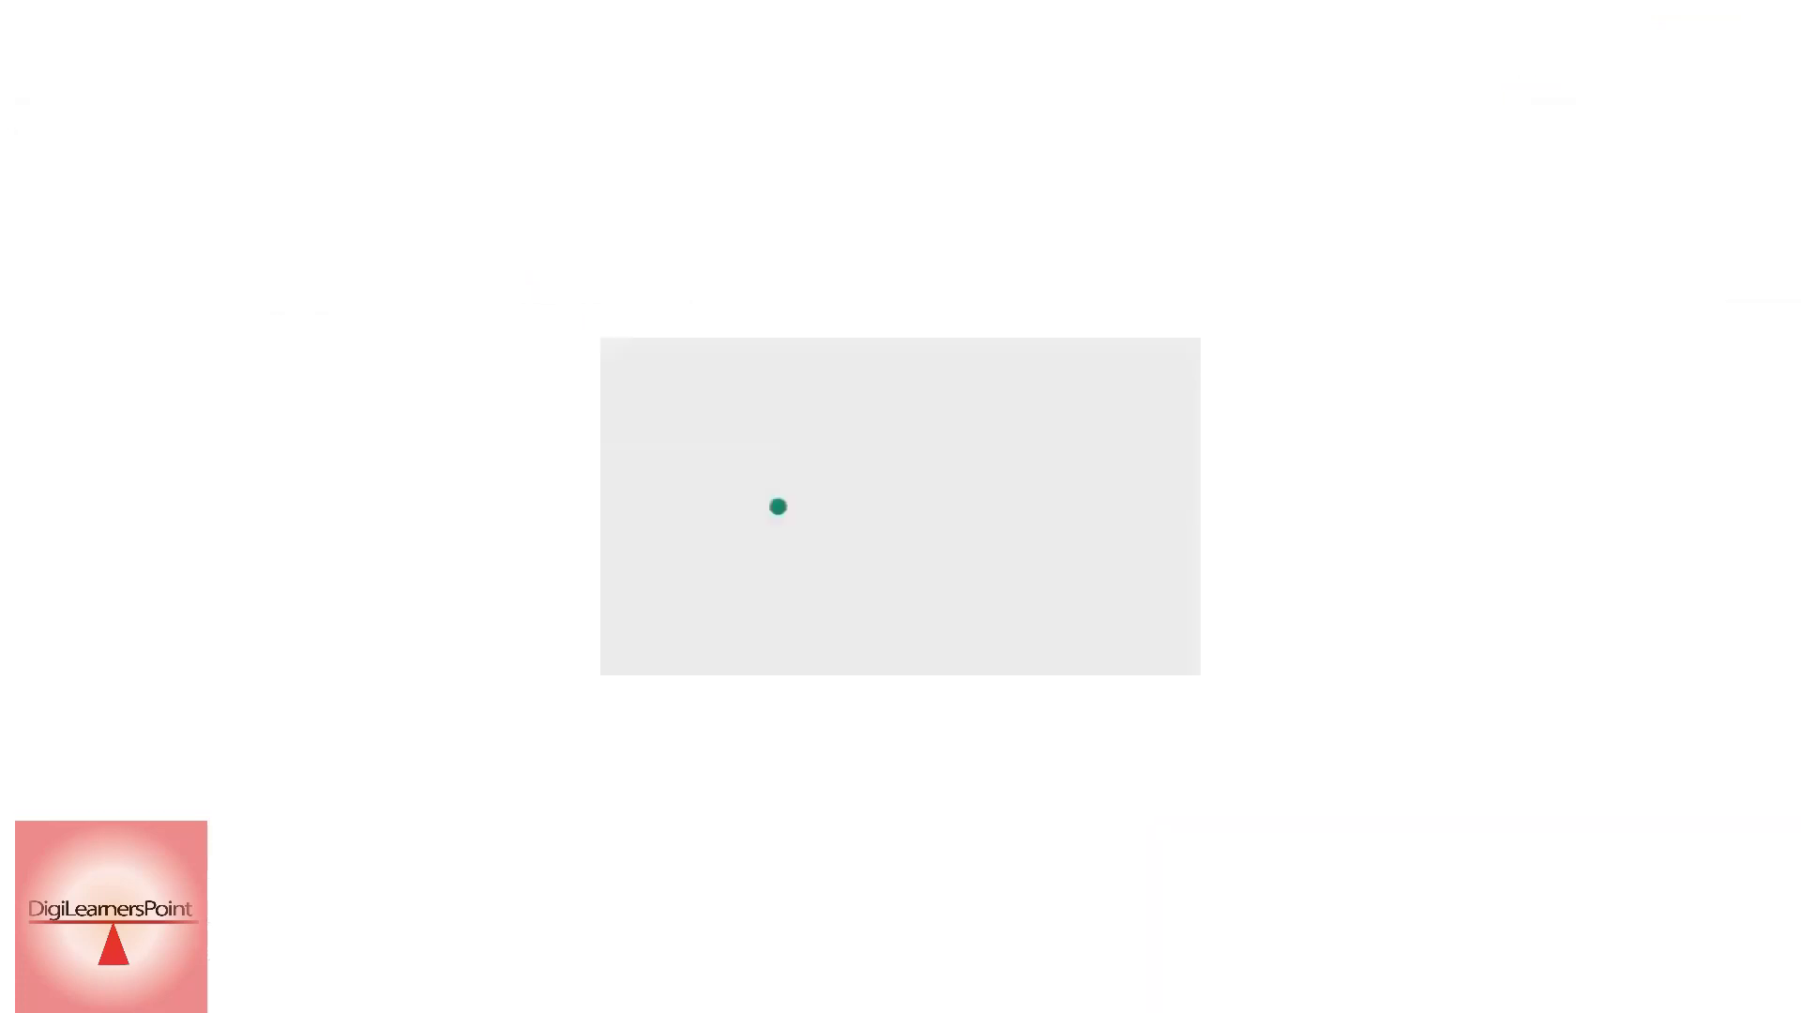